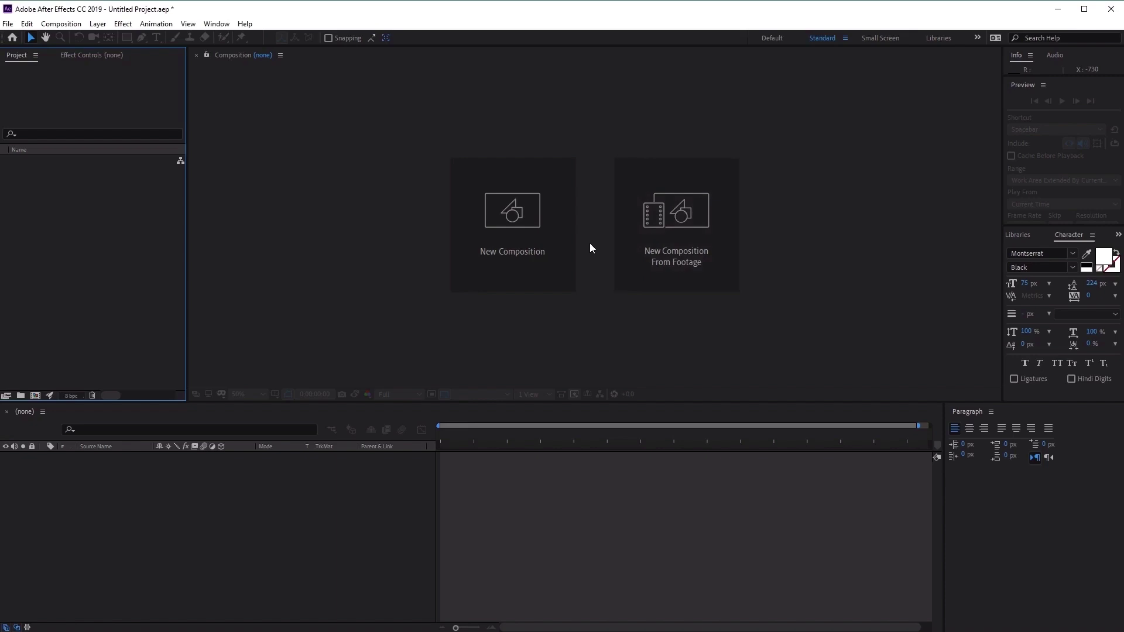
- Import urban_scene.psd from the Rain folder with the Create Composition option on
click(8, 24)
mouse_move(92, 192)
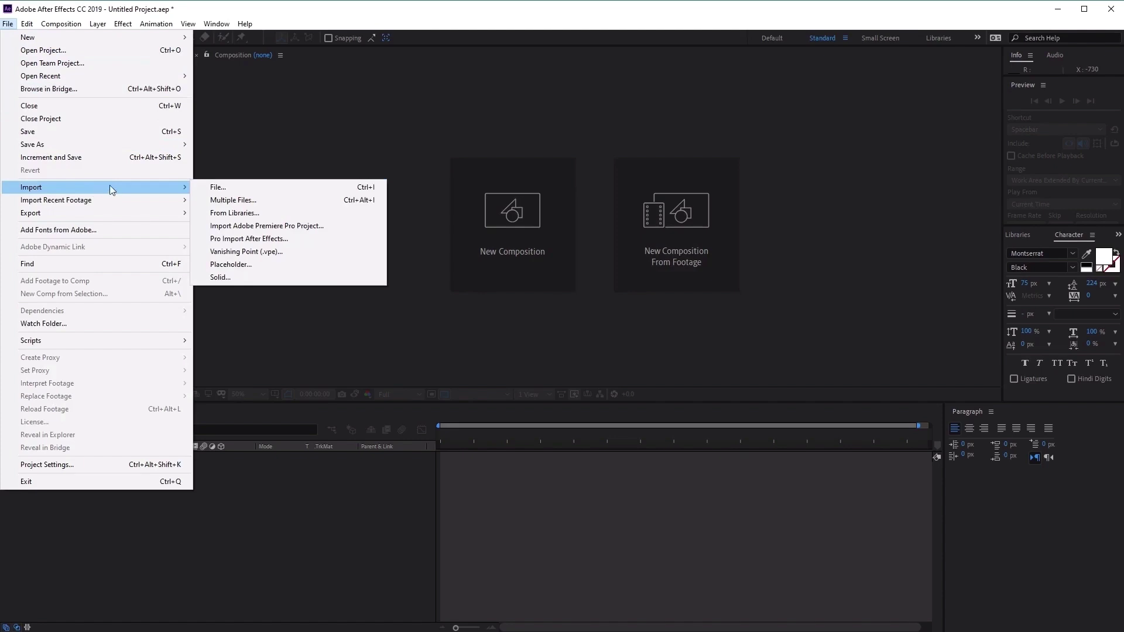
click(220, 189)
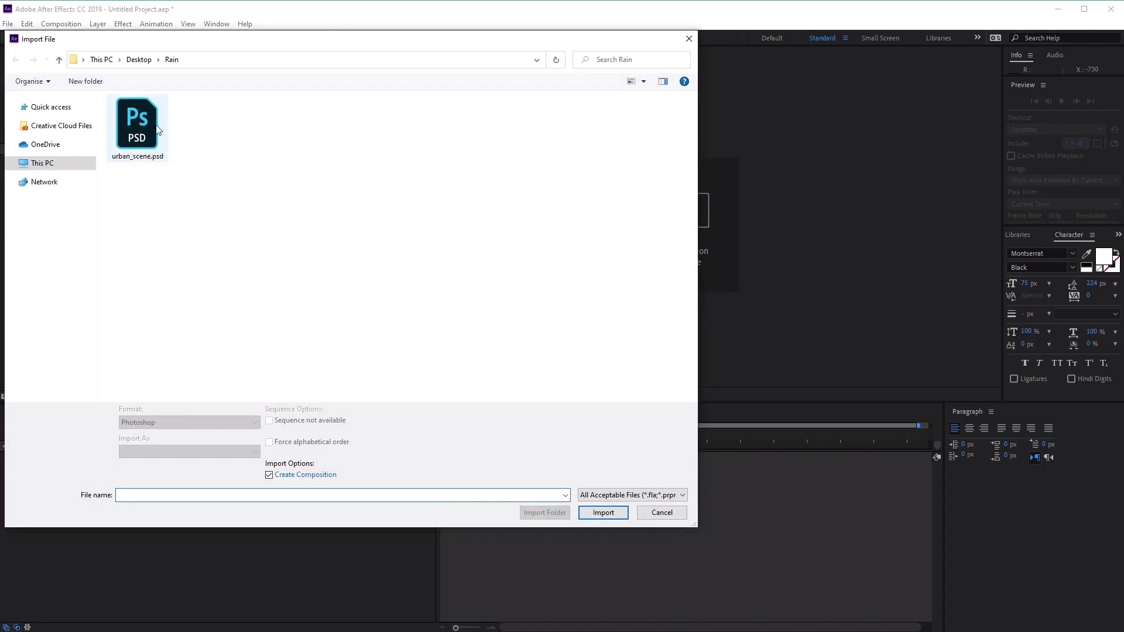
click(144, 120)
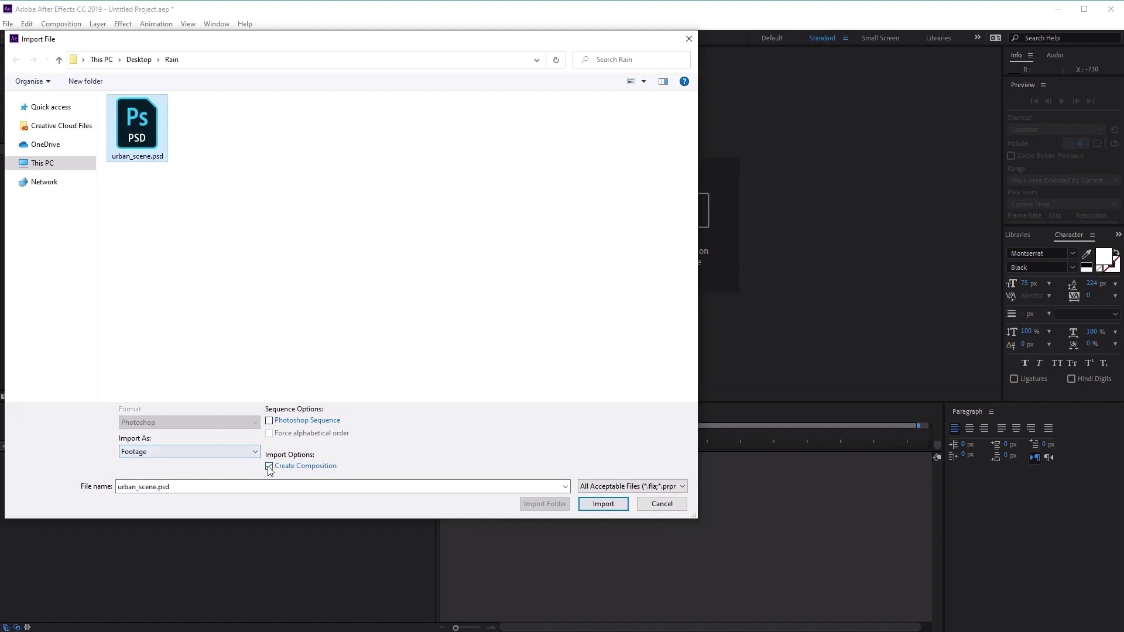
click(597, 505)
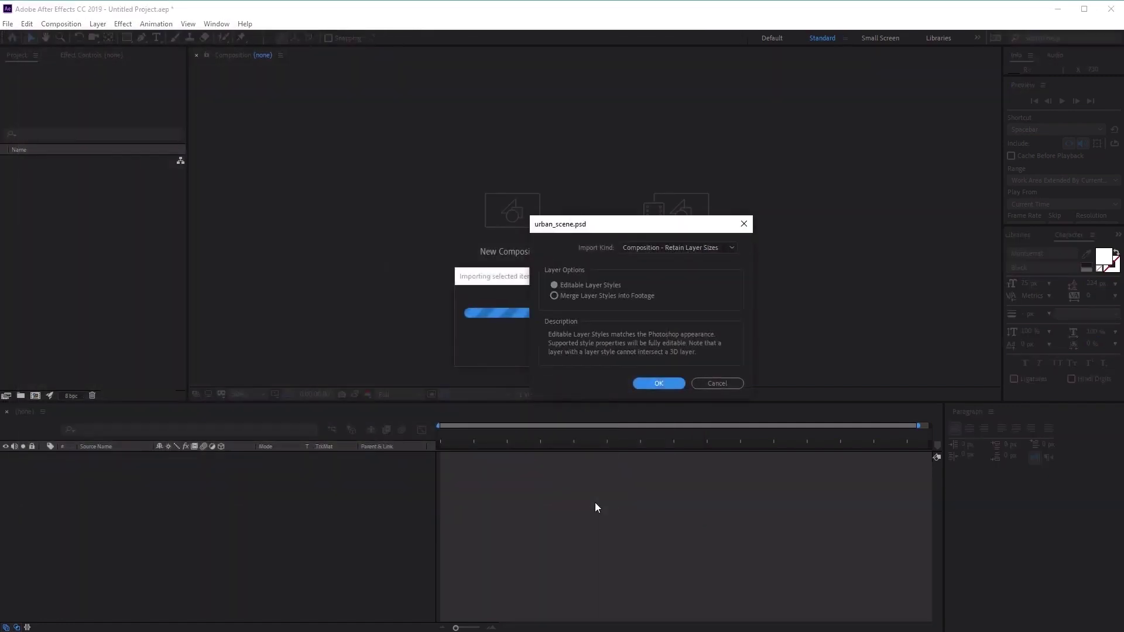
- Import the Photoshop file as Composition - Retain Layer Sizes with editable layer styles
drag(665, 221, 670, 193)
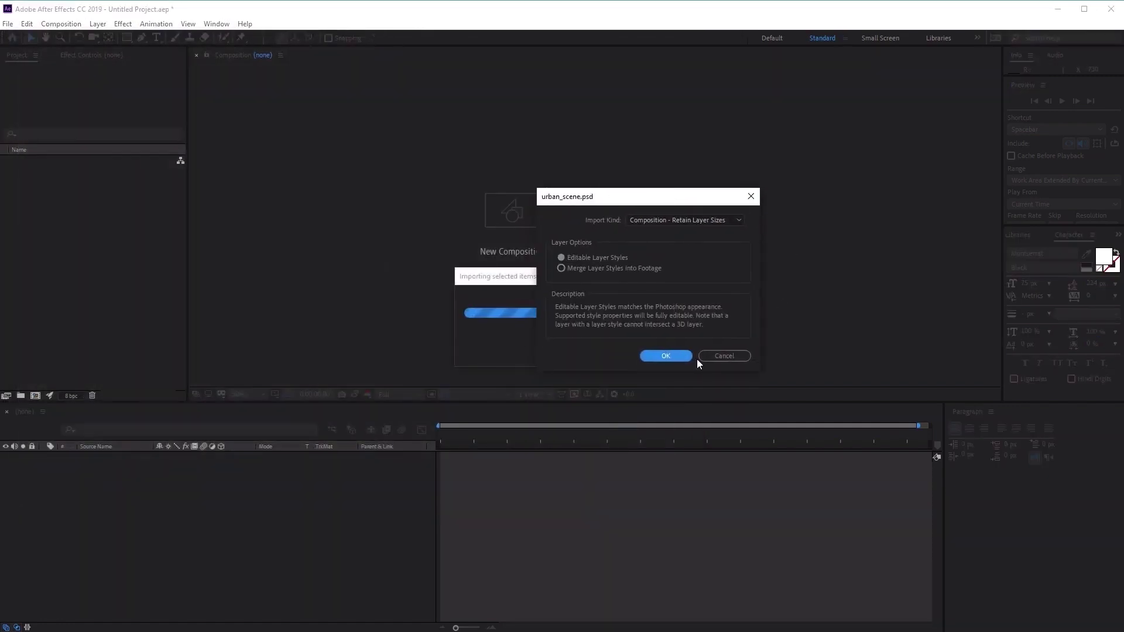
click(725, 220)
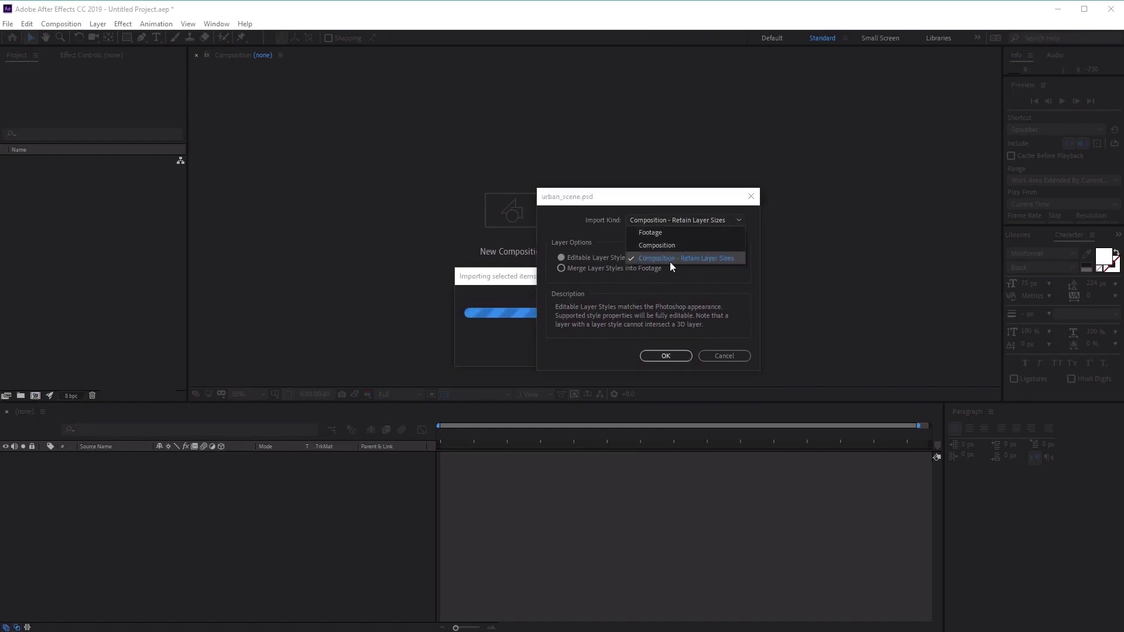
click(734, 259)
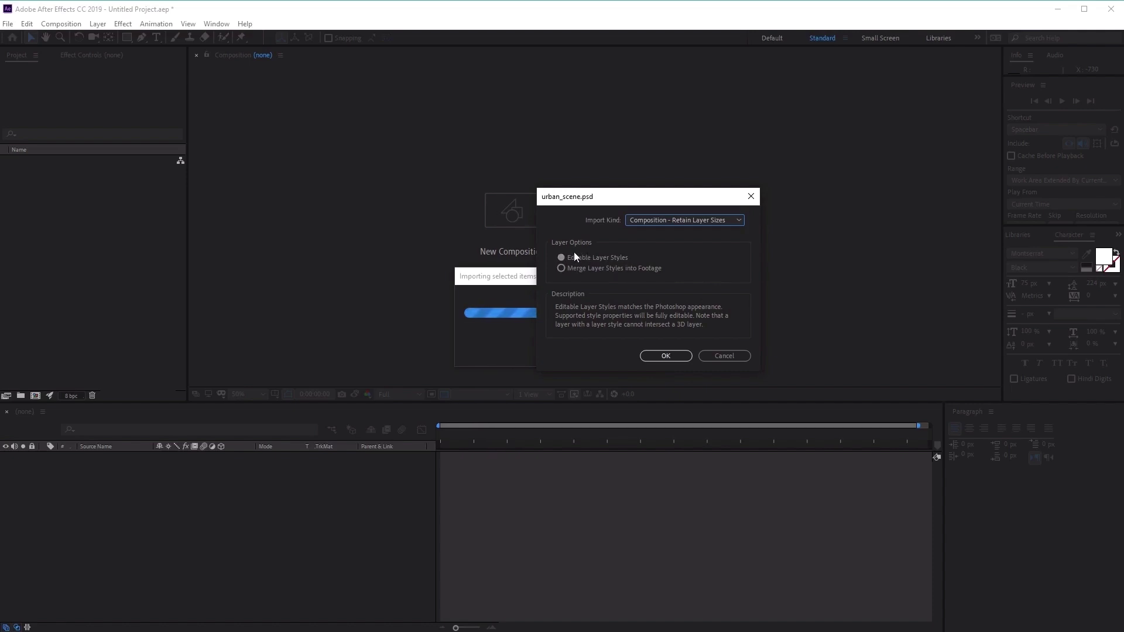
click(655, 356)
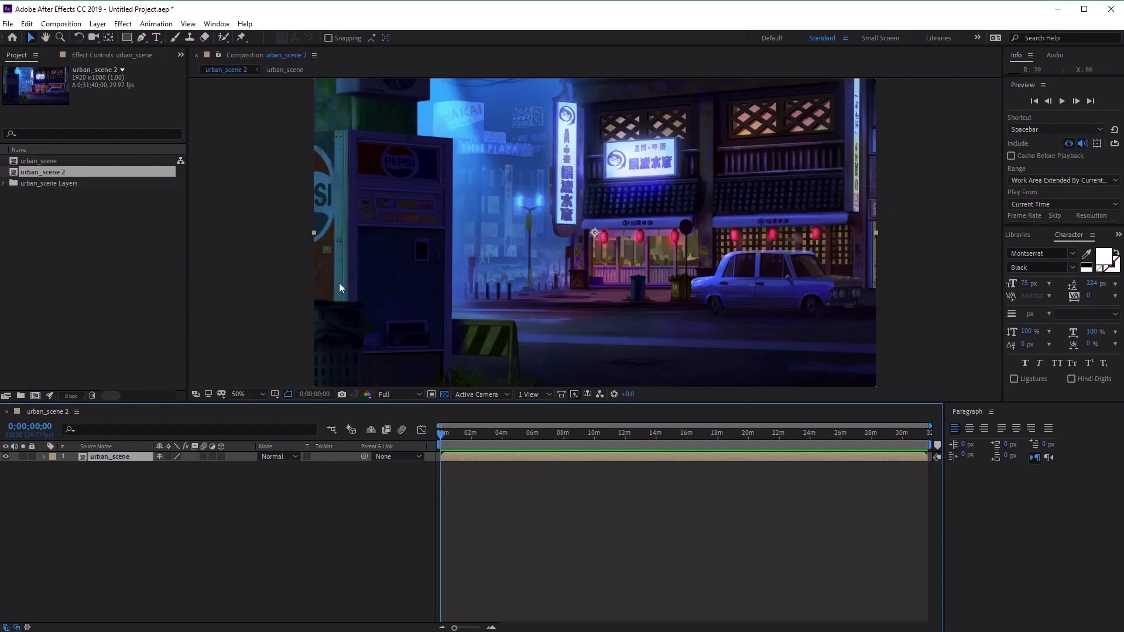
- Open the nested urban_scene composition and look through its noise_filter, foreground and background layers
double_click(118, 457)
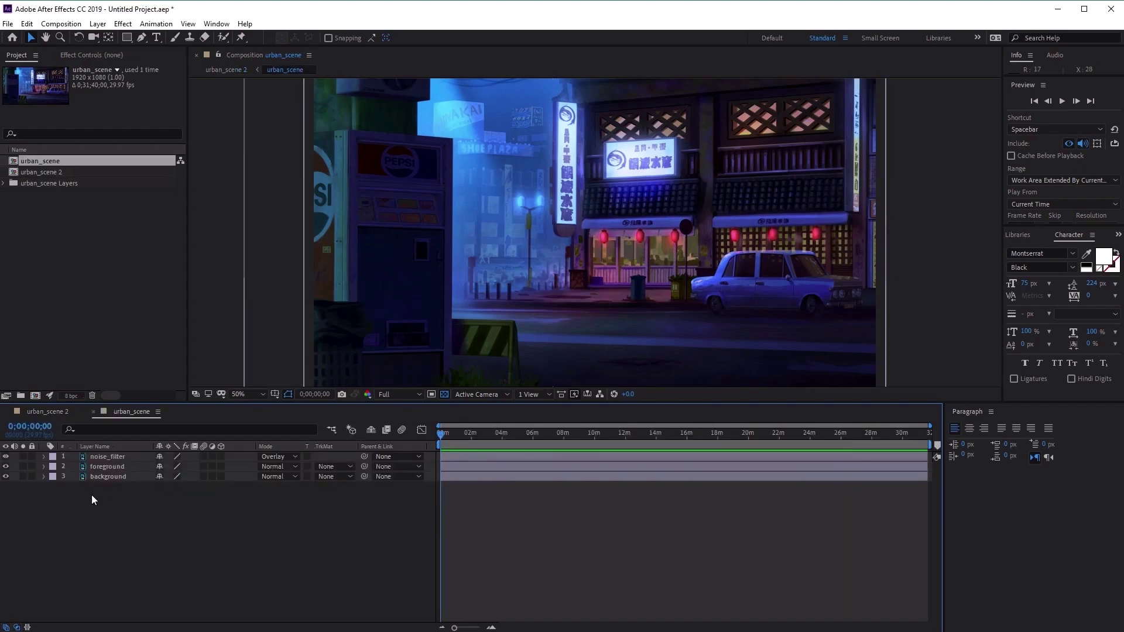
click(121, 457)
click(119, 466)
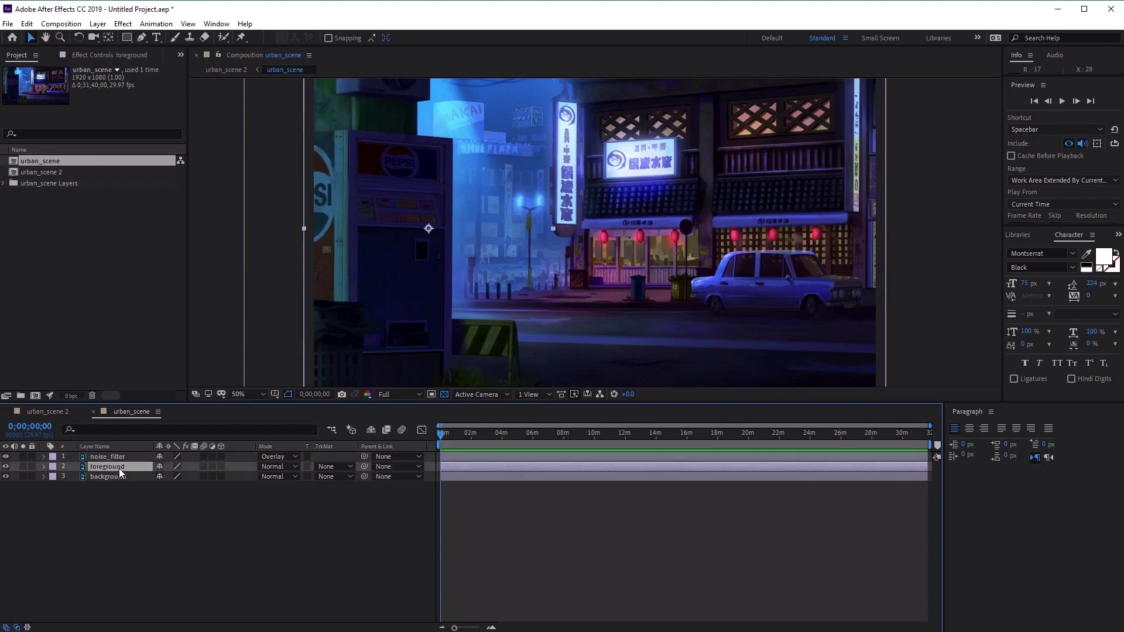
click(118, 476)
click(121, 456)
click(120, 466)
click(120, 477)
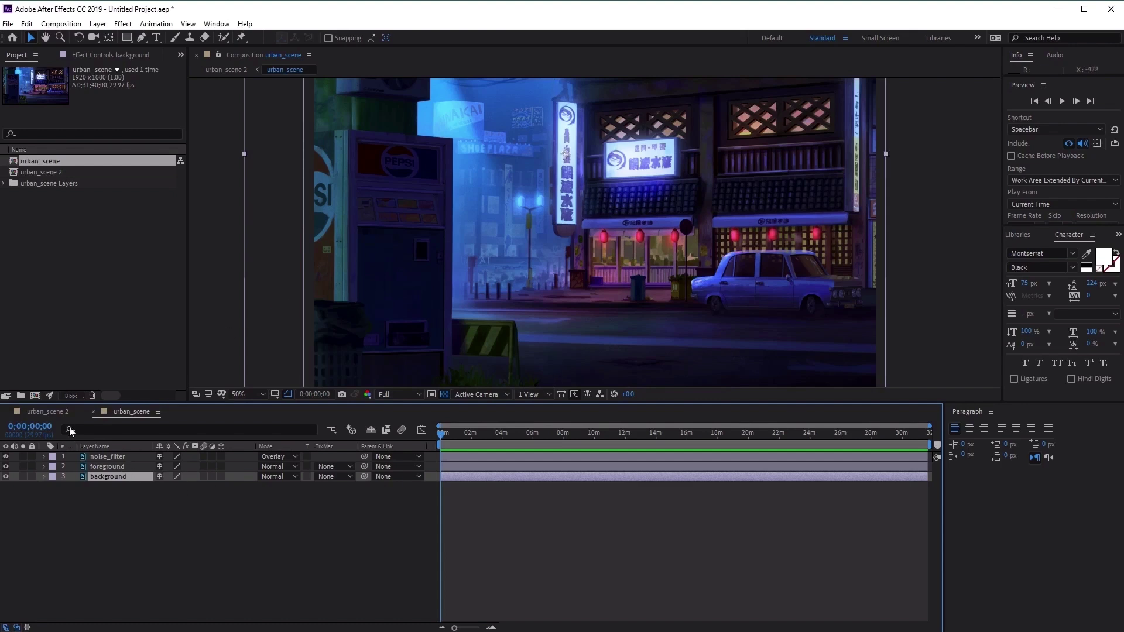
- Set the duration of the urban_scene composition to five minutes (0;04;59;28)
right_click(135, 413)
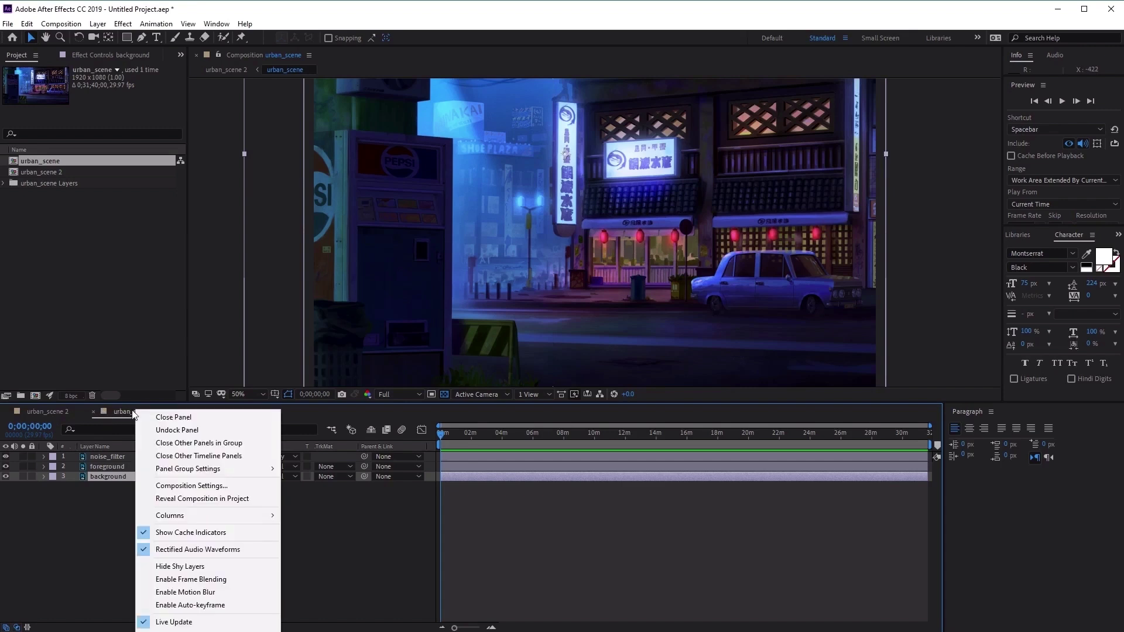
click(228, 484)
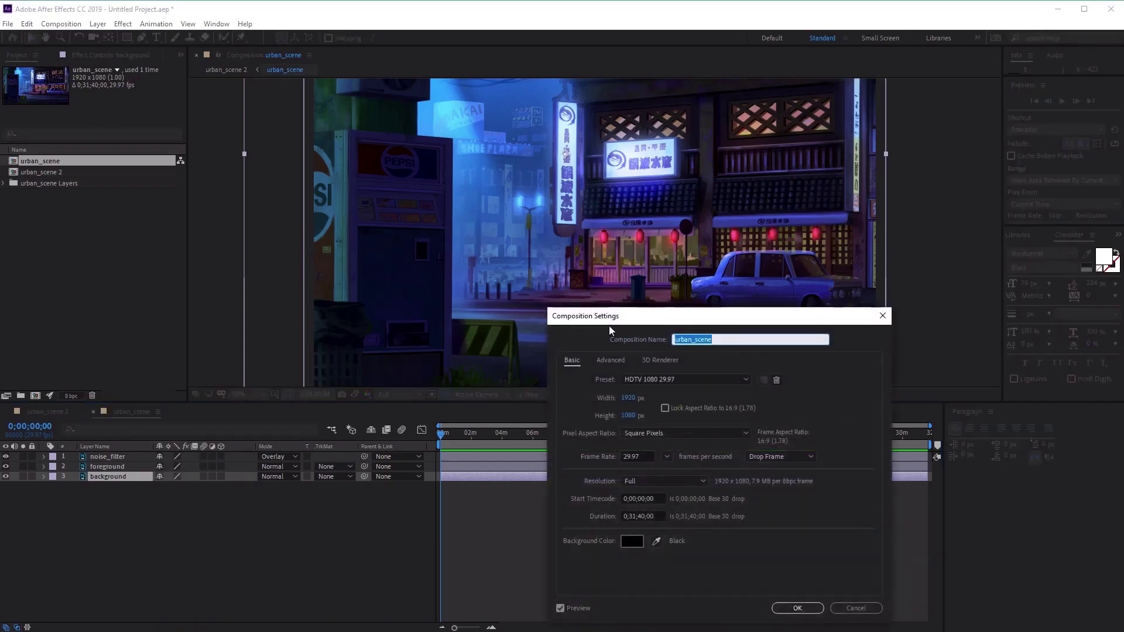
drag(642, 316, 576, 201)
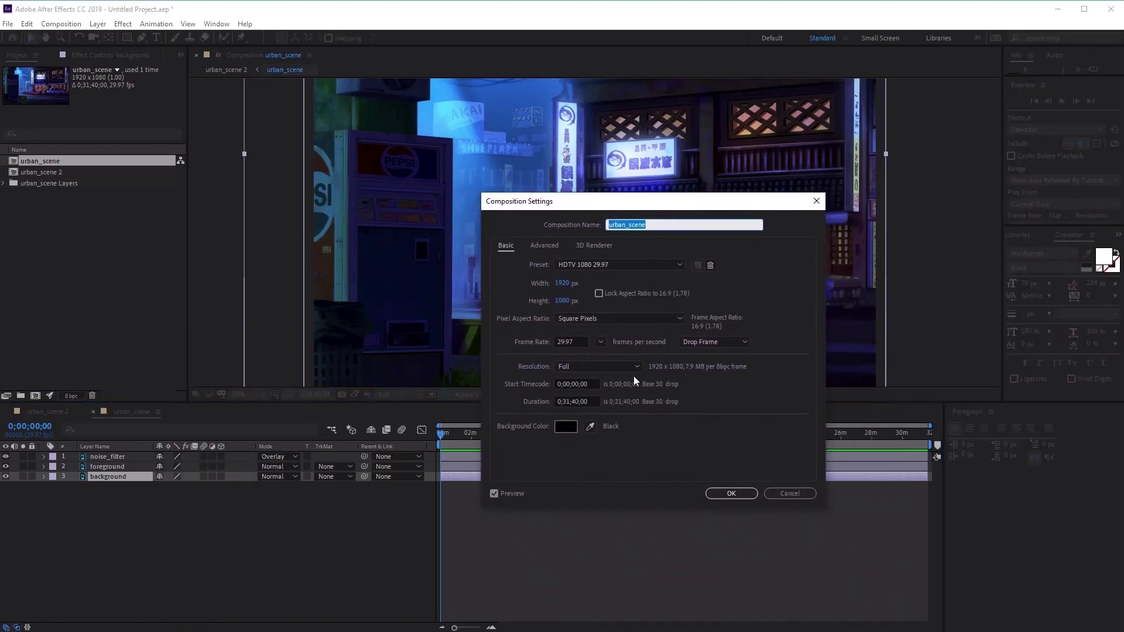
click(558, 402)
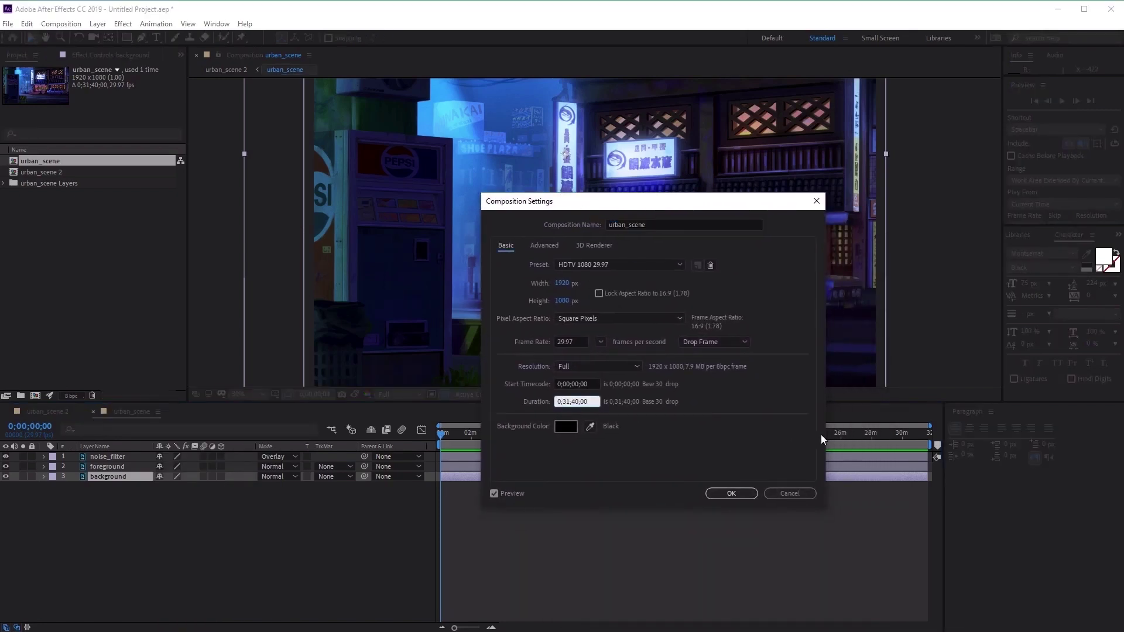
key(Delete)
key(Delete)
text(00)
key(BackSpace)
text(5)
key(BackSpace)
key(BackSpace)
text(00)
click(730, 495)
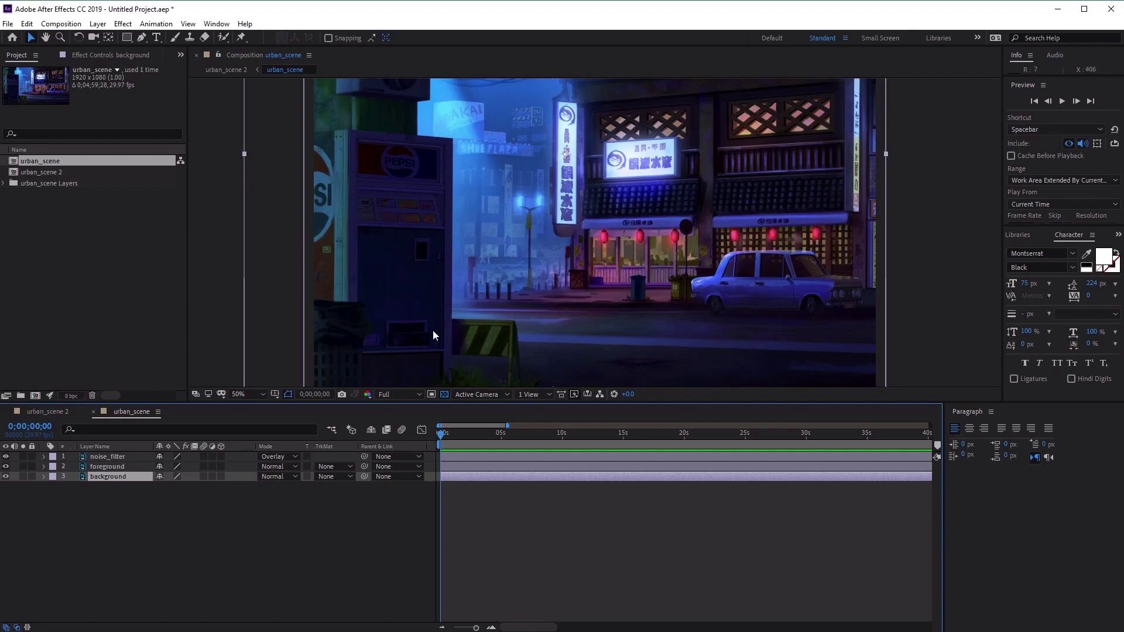
- Start a new solid layer at composition size and name it Rain Floor
click(98, 25)
mouse_move(176, 36)
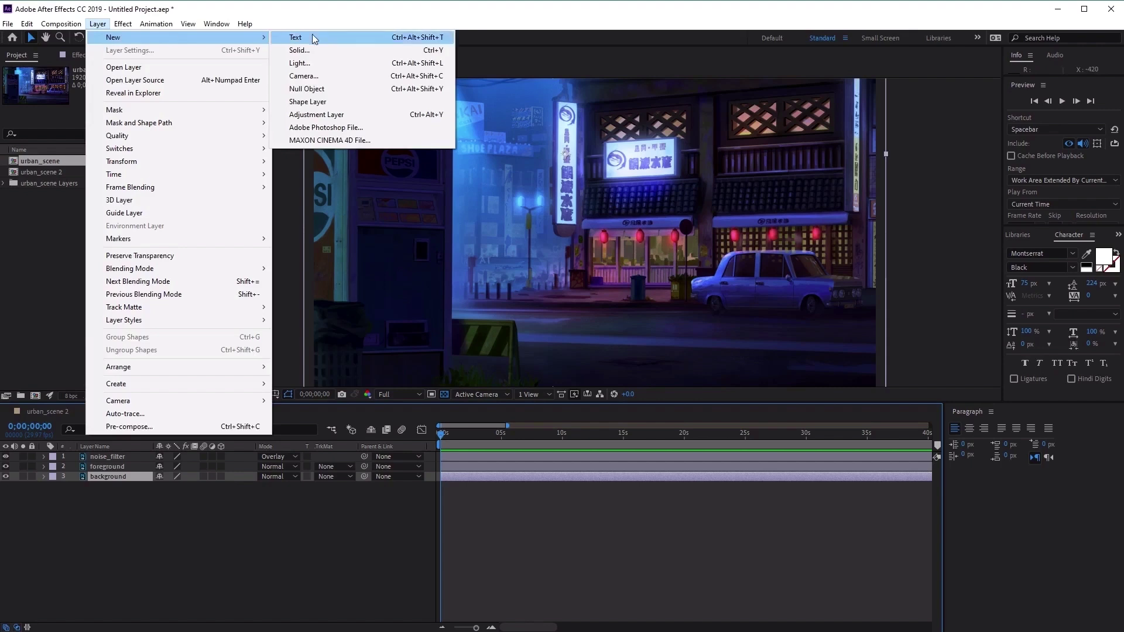
click(321, 50)
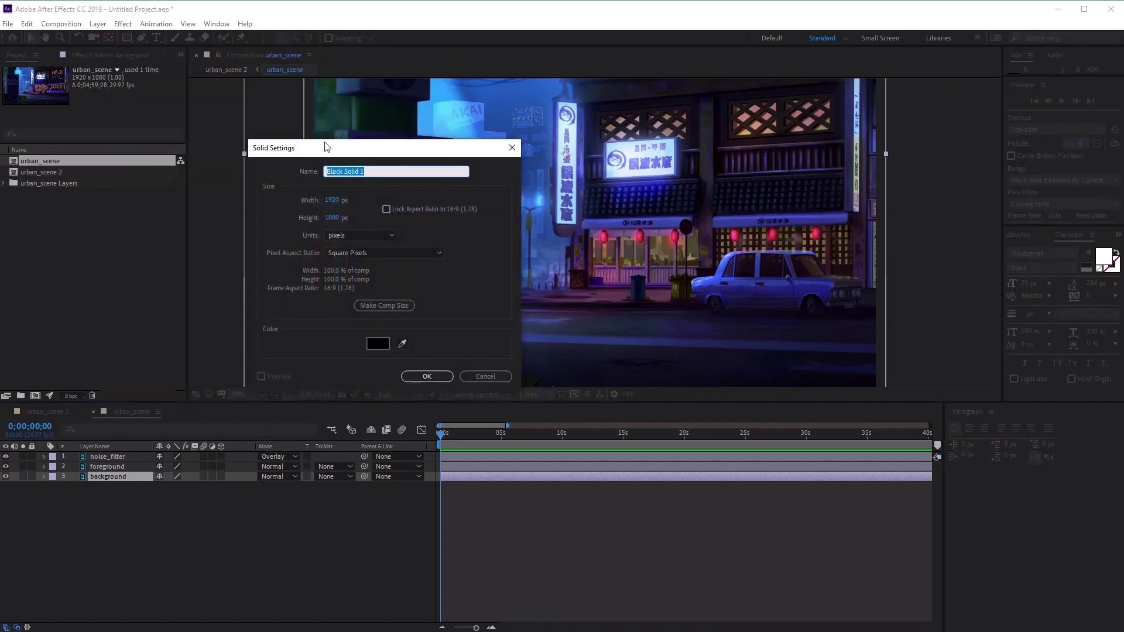
drag(379, 143, 533, 148)
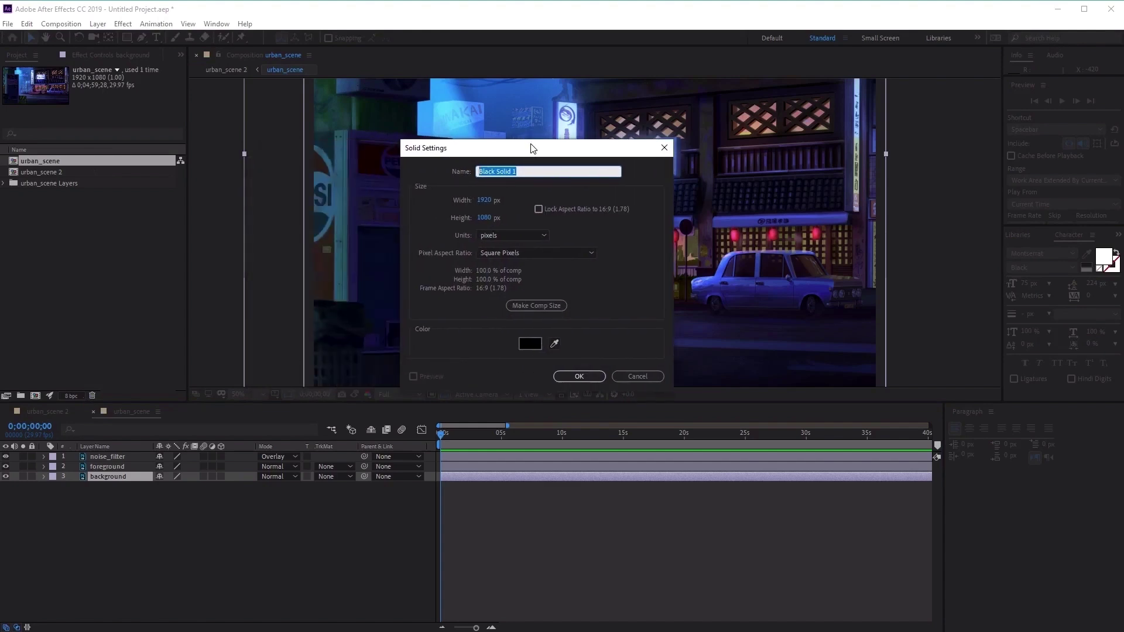
text(Rain Floor)
- Give the Rain Floor solid the grey colour 7F7D7F and create the layer
click(528, 346)
drag(685, 315, 704, 287)
drag(606, 404, 571, 388)
click(800, 439)
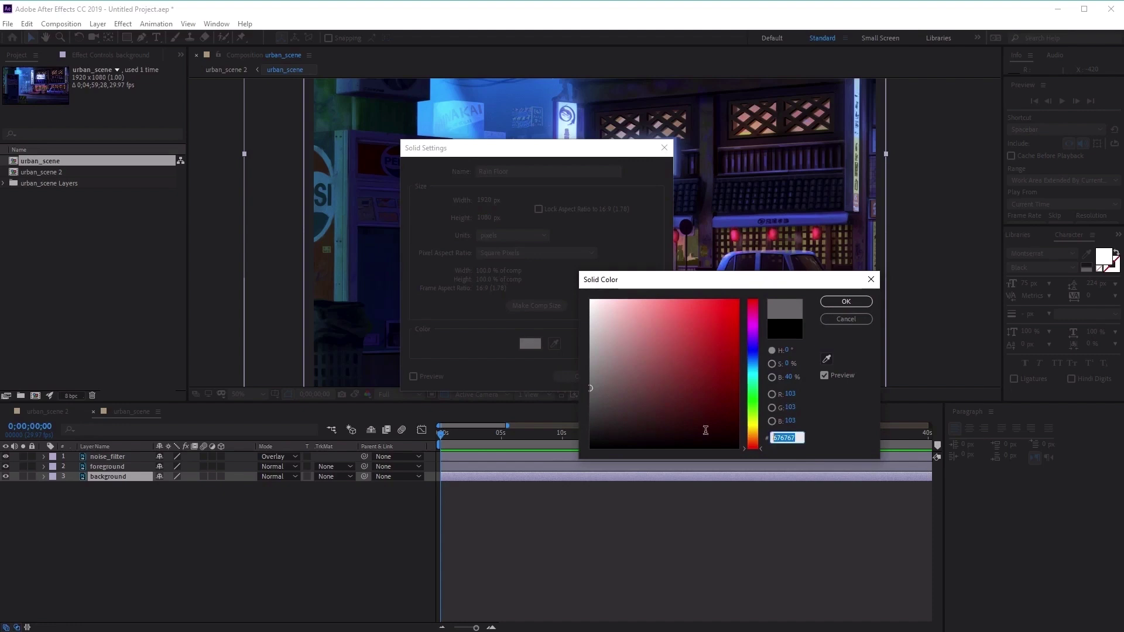
text(7)
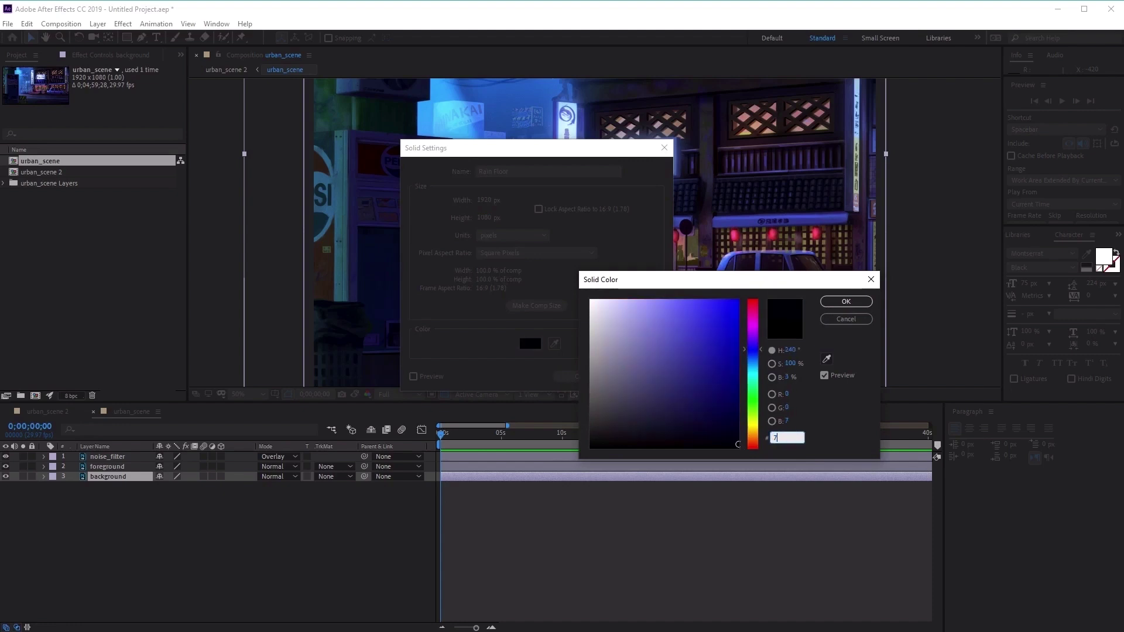
text(F7)
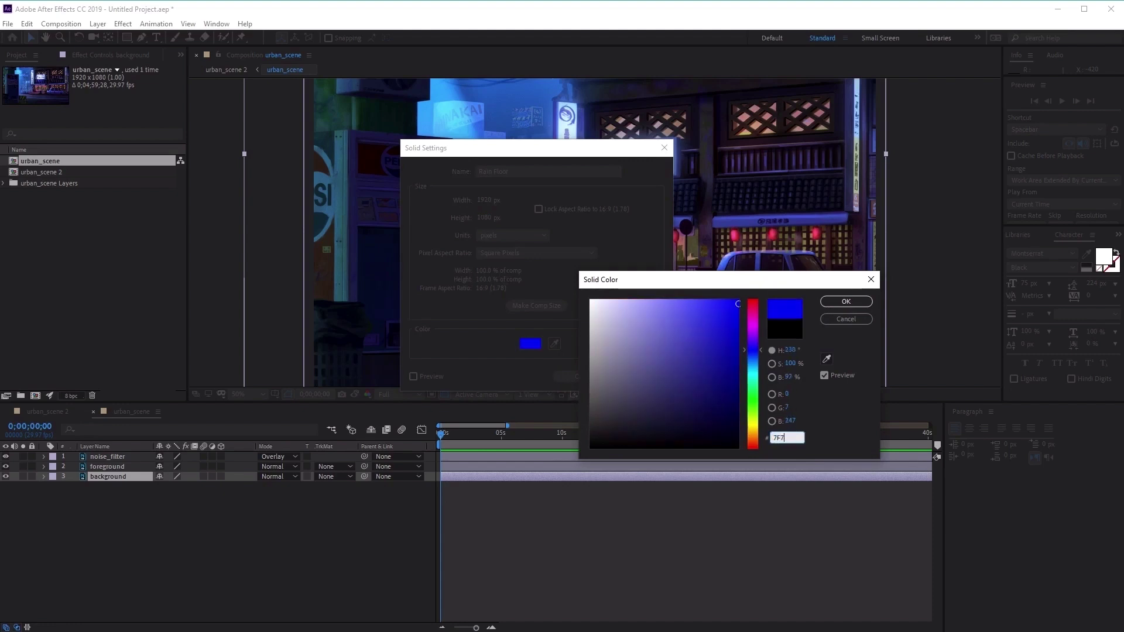
text(D)
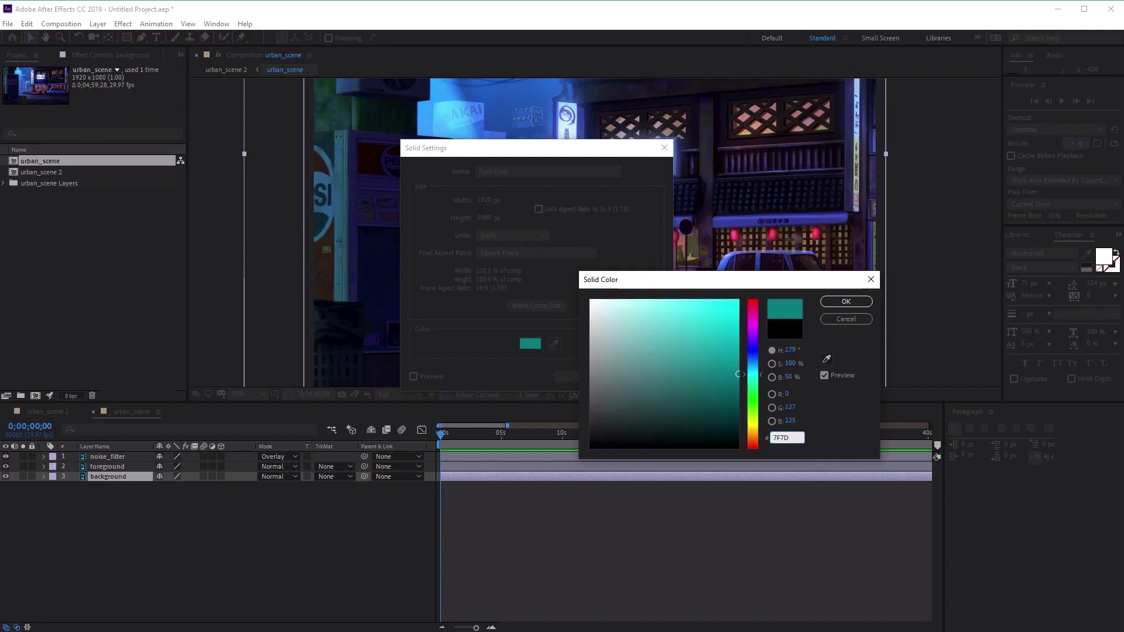
text(7F)
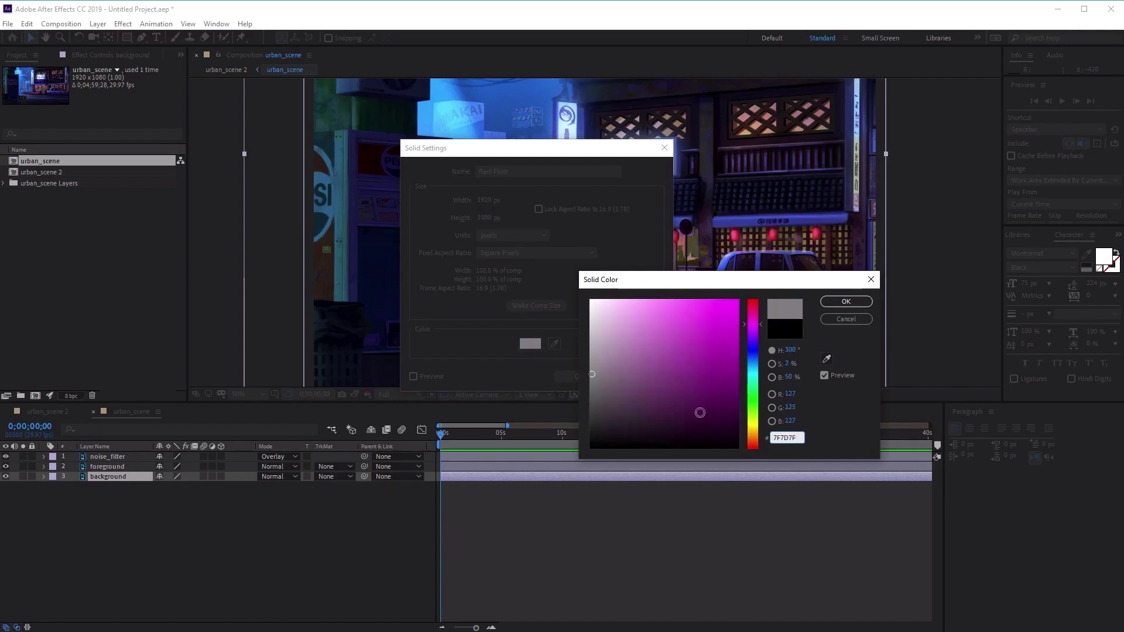
click(864, 305)
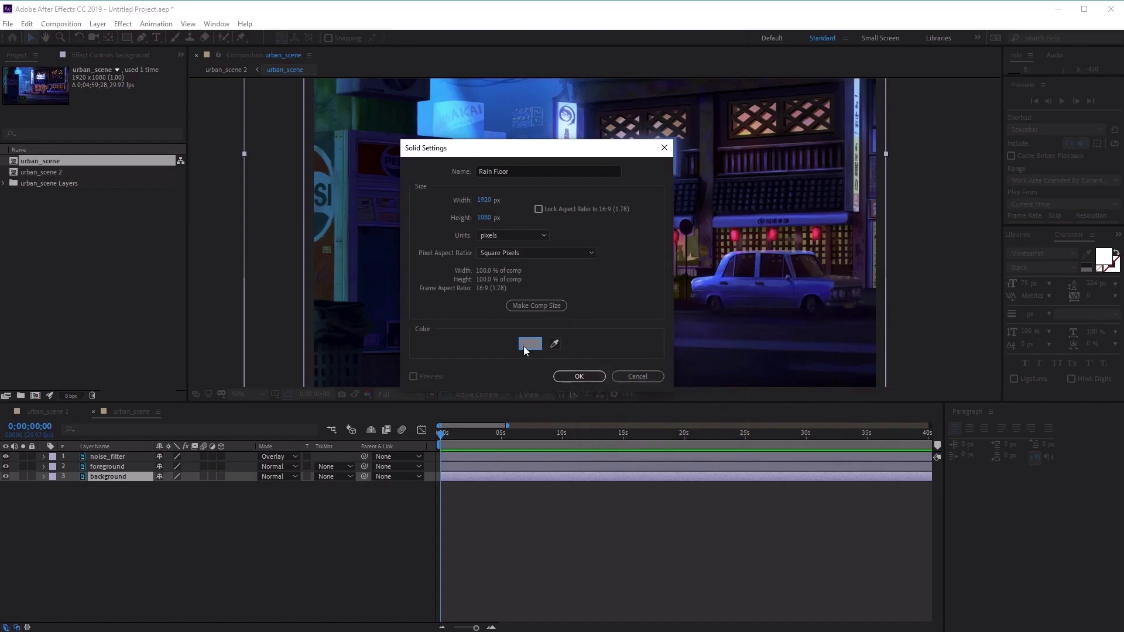
click(574, 378)
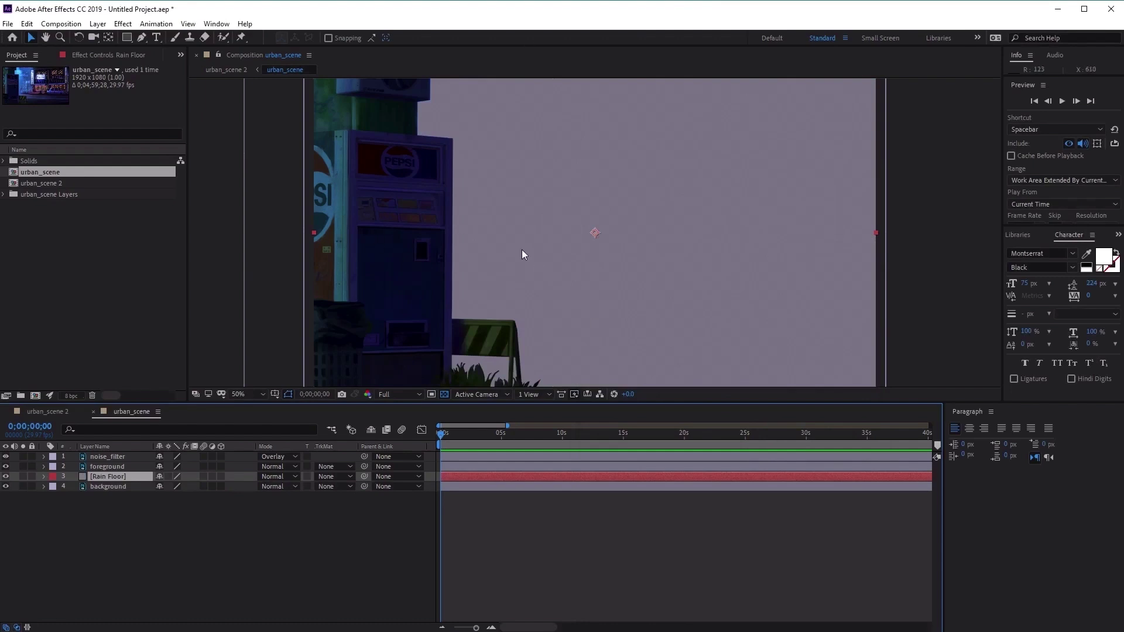
- Move the Rain Floor layer to the top of the layer stack and make it a 3D layer
drag(115, 475, 116, 455)
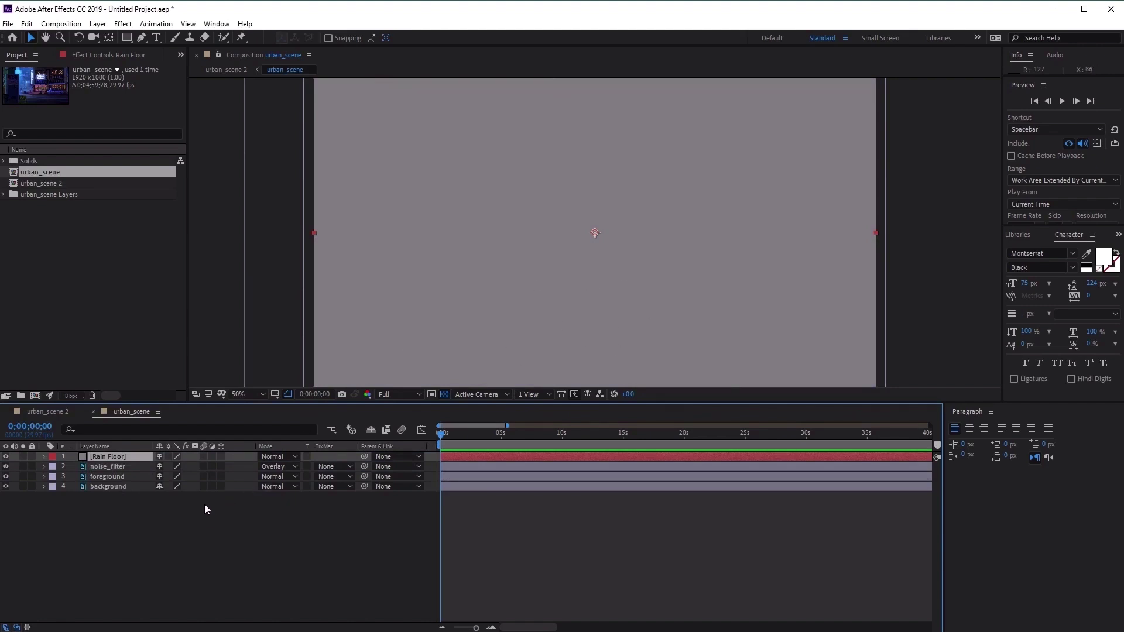
click(222, 457)
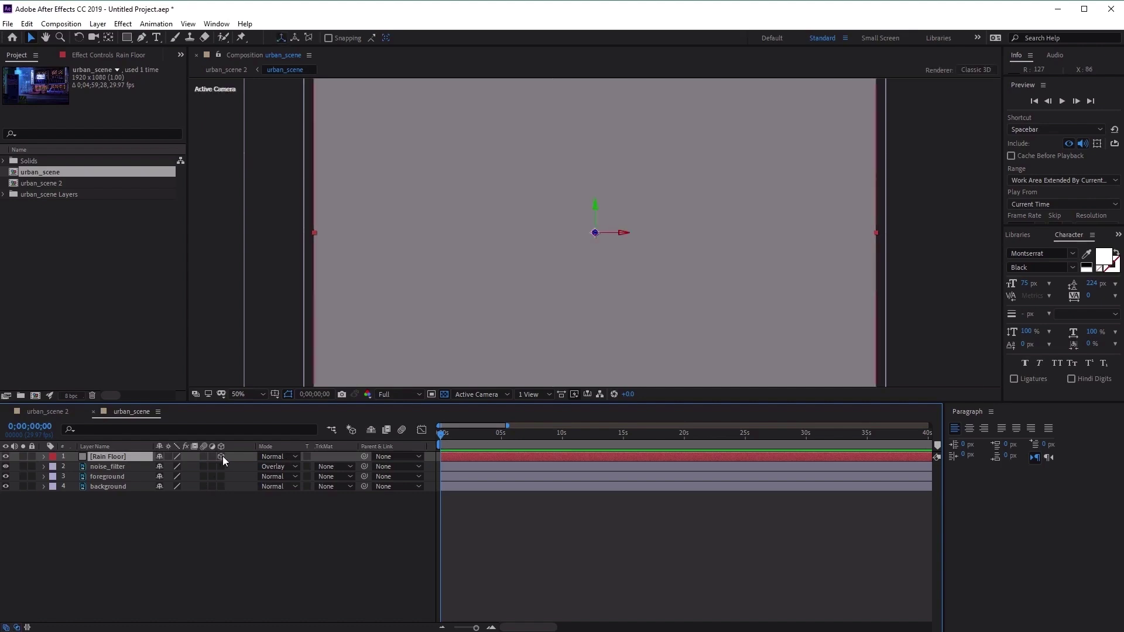
- Hide and redisplay the layer switches columns of the timeline
click(6, 626)
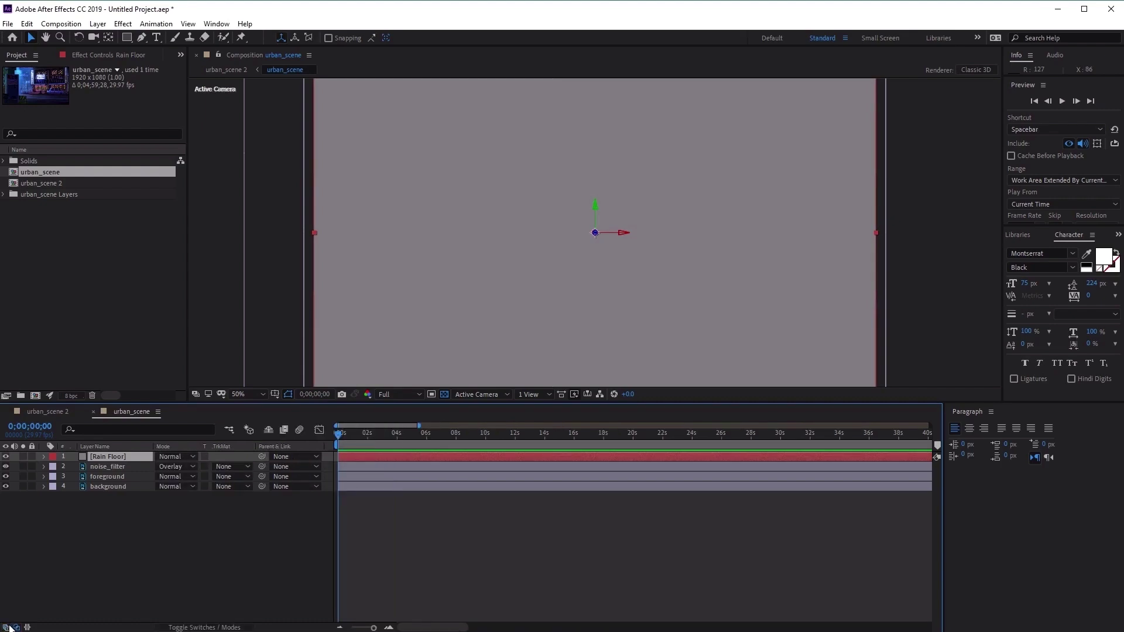
click(6, 627)
click(7, 627)
click(7, 627)
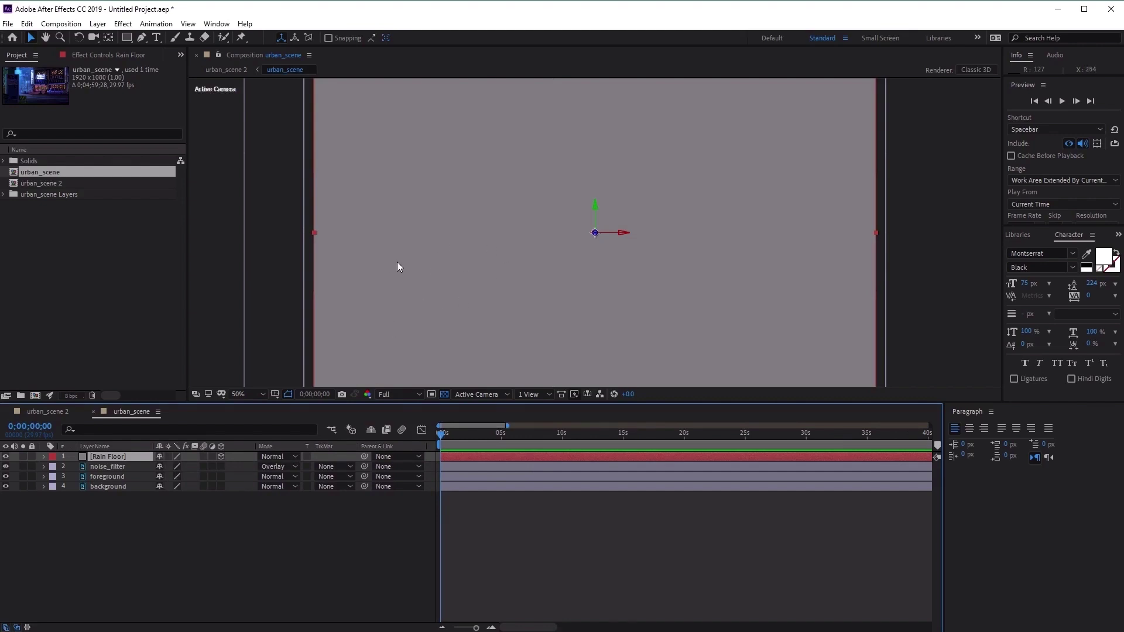
- Rotate the Rain Floor solid about its X axis until it lies almost flat like a ground plane, undoing any stray rotation
click(81, 40)
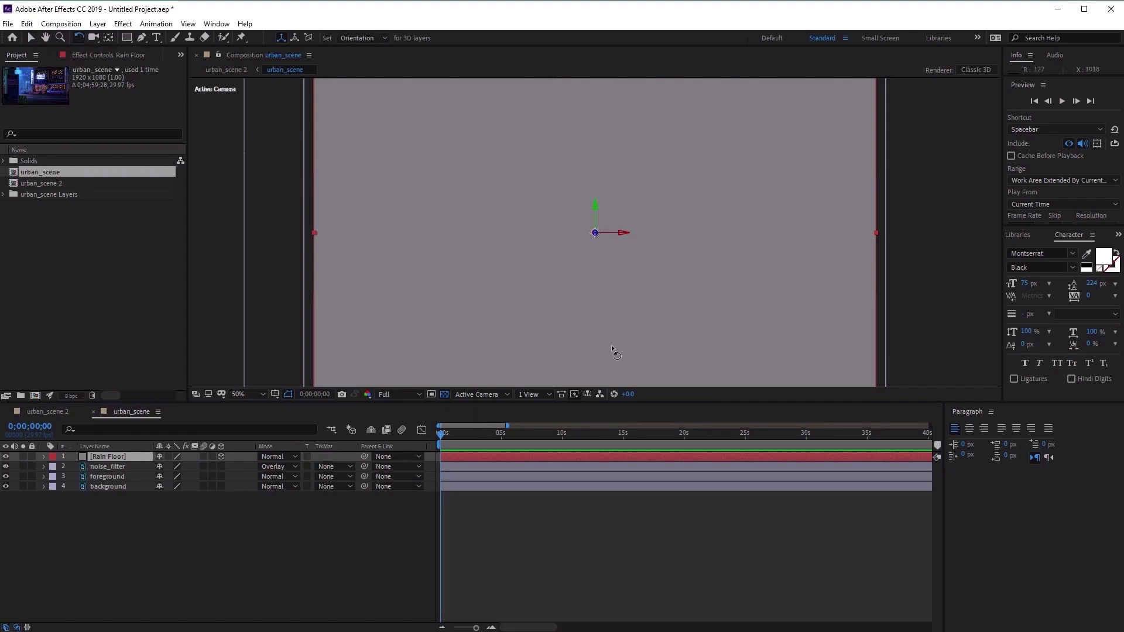
mouse_move(595, 212)
mouse_down()
mouse_move(591, 168)
mouse_move(590, 220)
mouse_move(591, 202)
mouse_move(617, 240)
mouse_move(615, 216)
mouse_up()
key(ctrl+z)
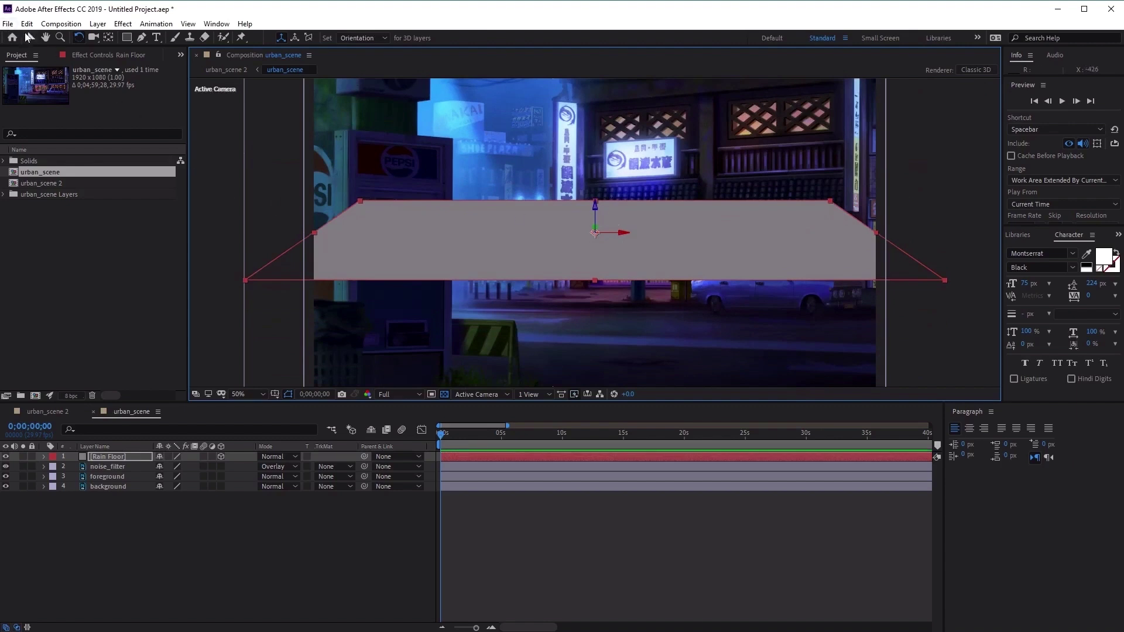
- Lower the Rain Floor solid onto the street and rotate it to lie flatter against the ground
click(31, 37)
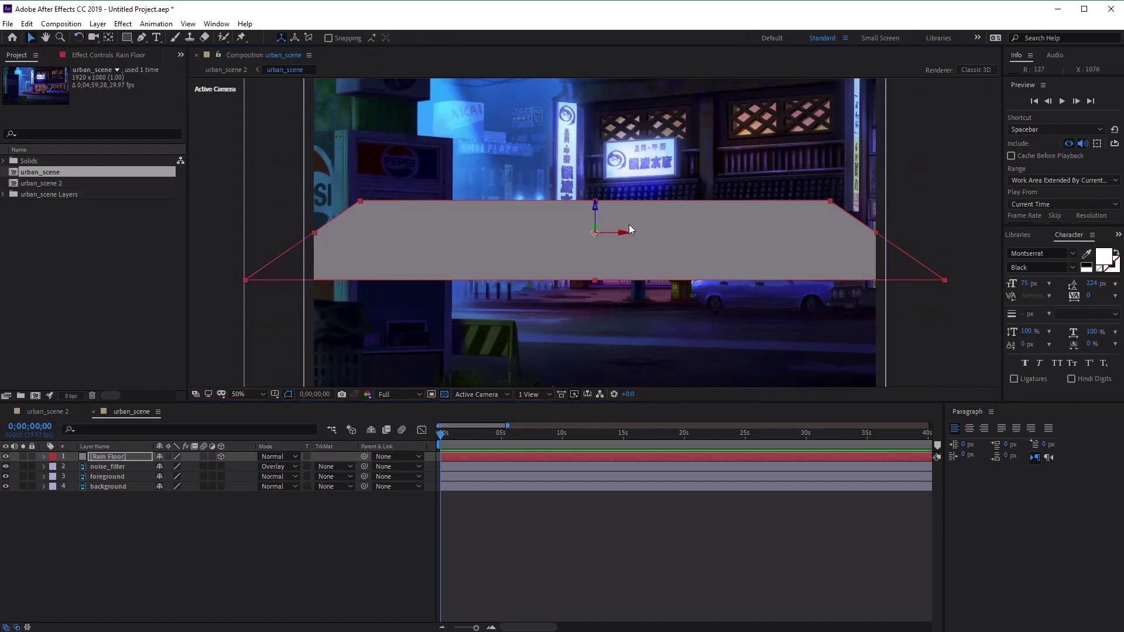
drag(595, 205, 604, 322)
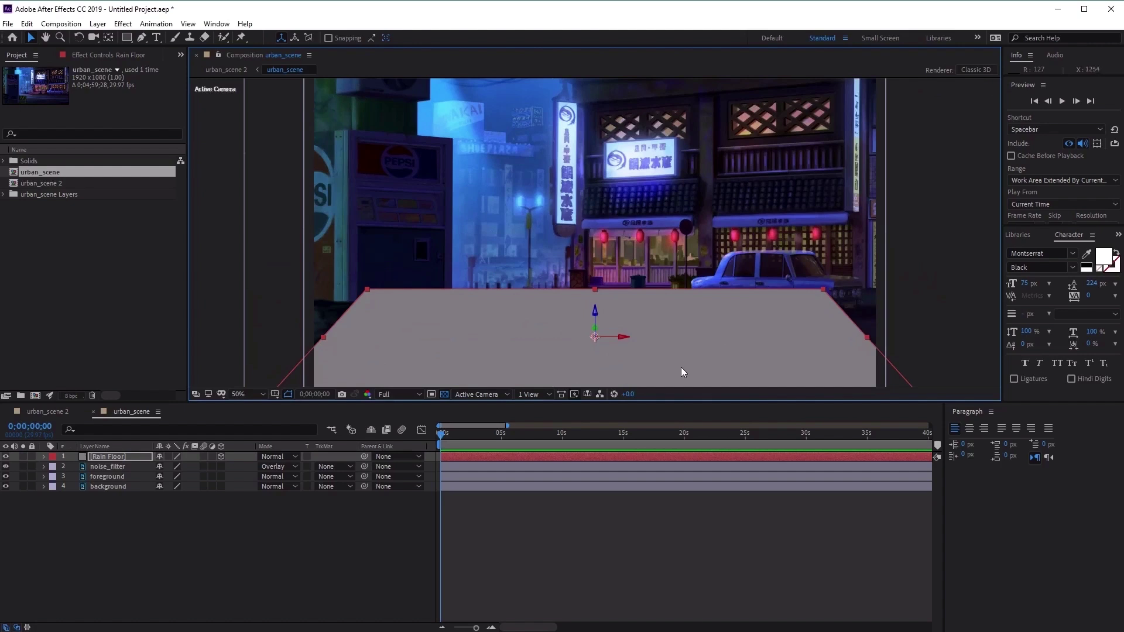
click(78, 37)
drag(597, 325, 593, 316)
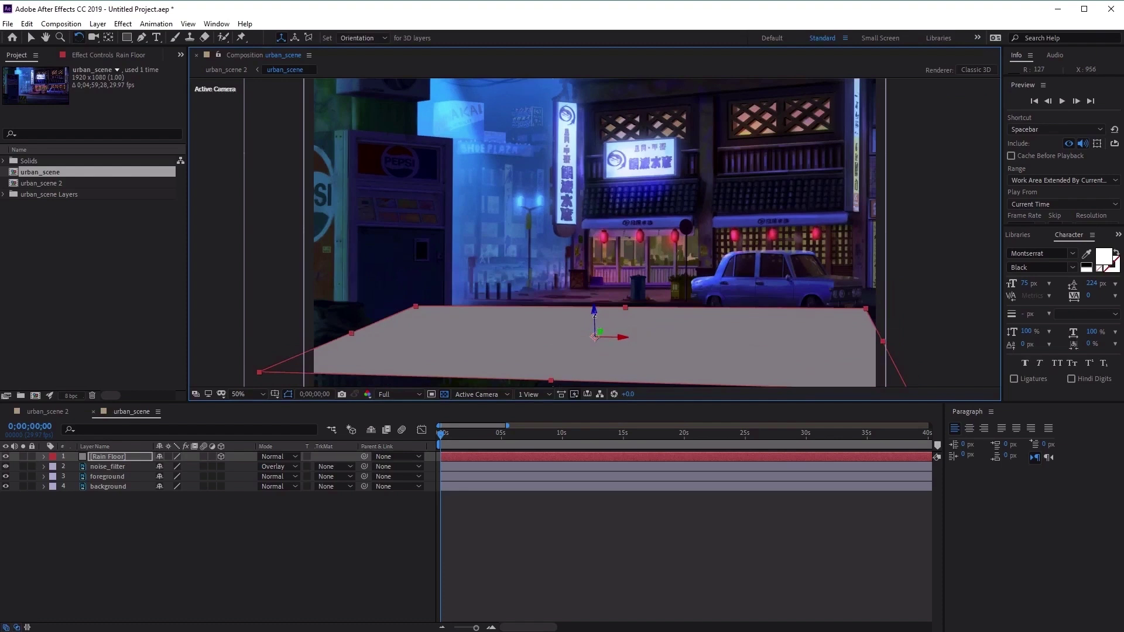
- Lower the Rain Floor solid further and rotate it to follow the street's perspective angle
click(32, 37)
drag(593, 310, 597, 342)
key(w)
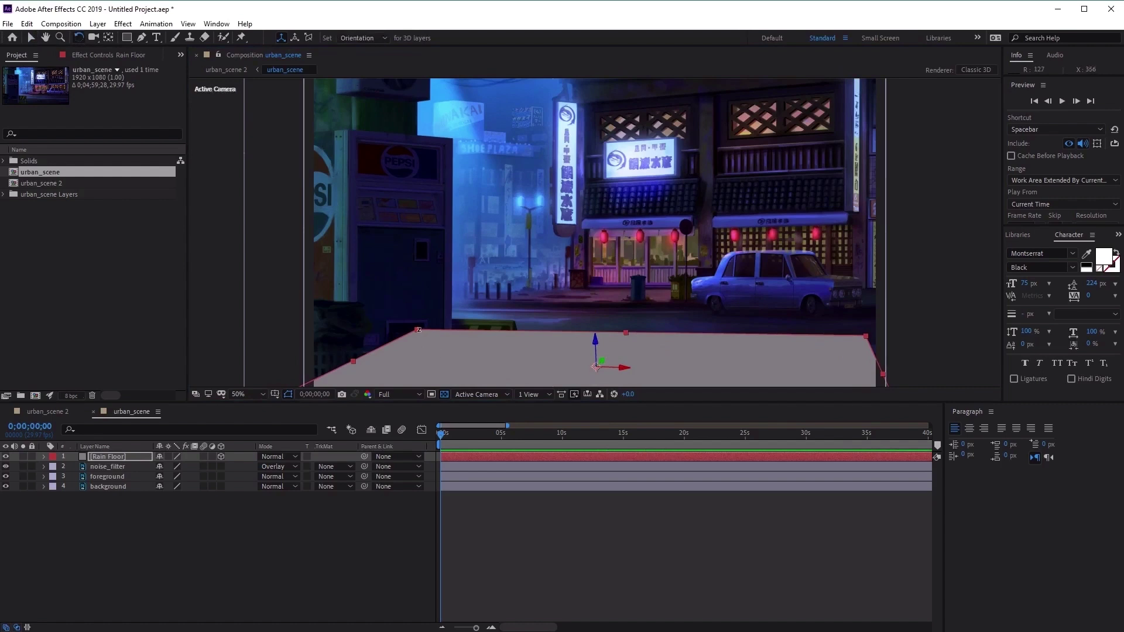
mouse_move(444, 336)
mouse_down()
mouse_move(449, 345)
mouse_move(441, 336)
mouse_up()
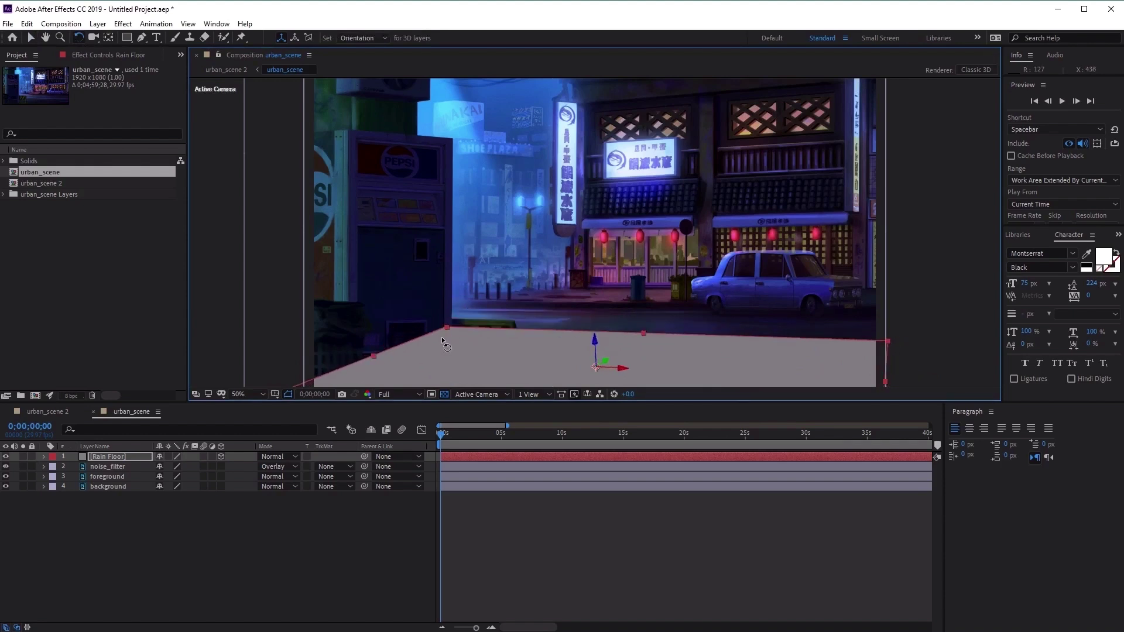
- Push the Rain Floor solid back in depth and place it on the road in front of the parked car
click(31, 38)
drag(609, 357, 805, 100)
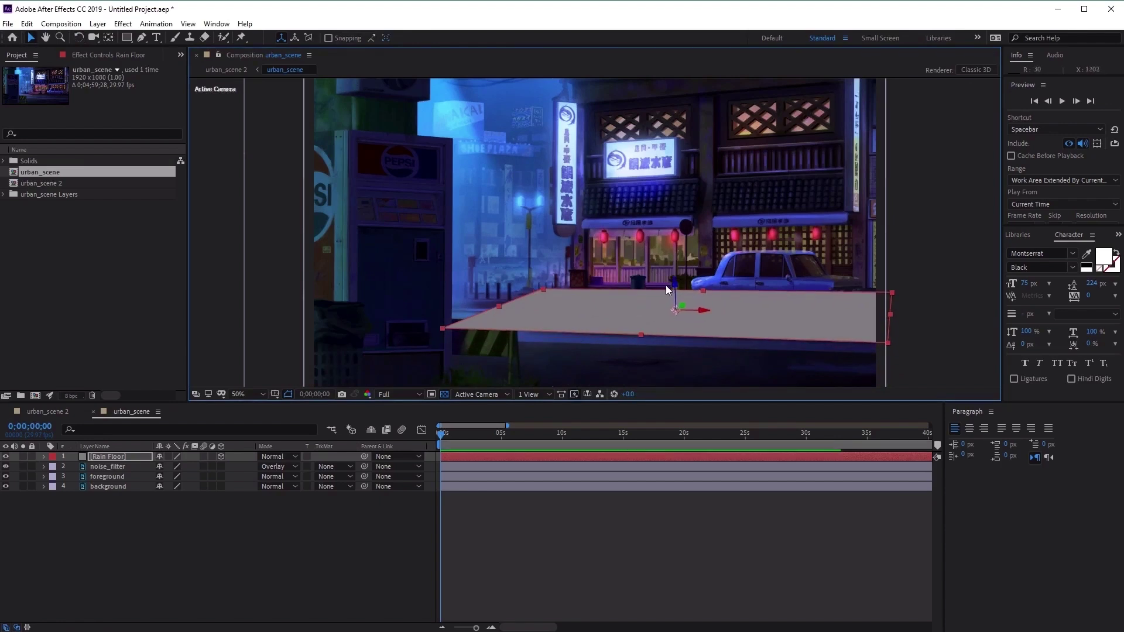
drag(661, 295, 715, 318)
- Flatten the Rain Floor solid's tilt and shift it along its X axis so its far end lies inside the frame
click(79, 37)
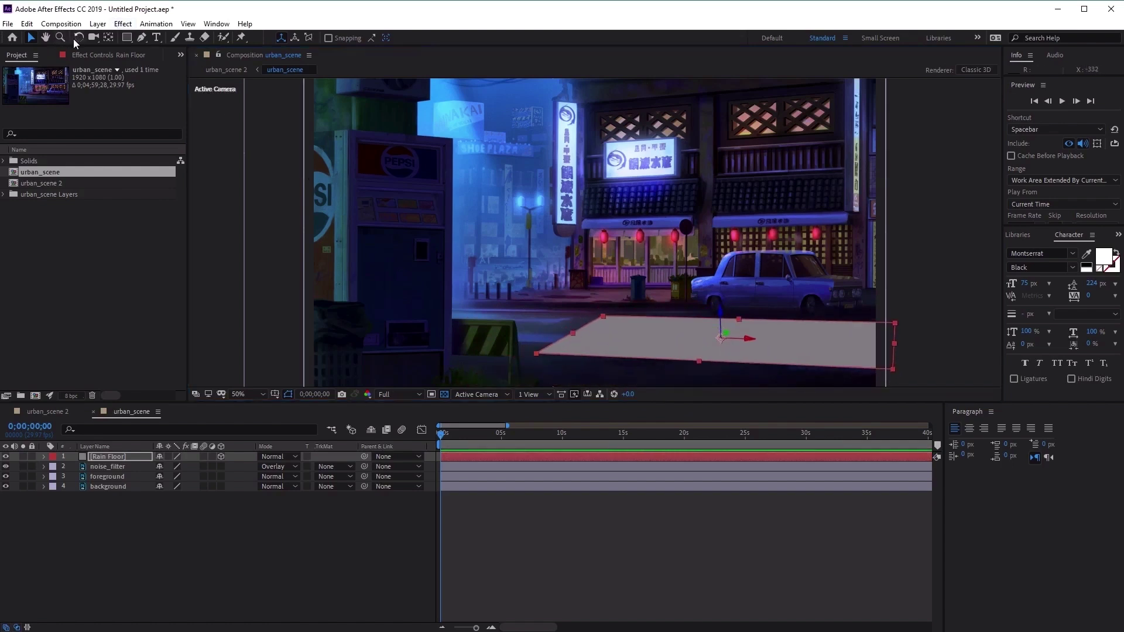
drag(704, 334, 744, 338)
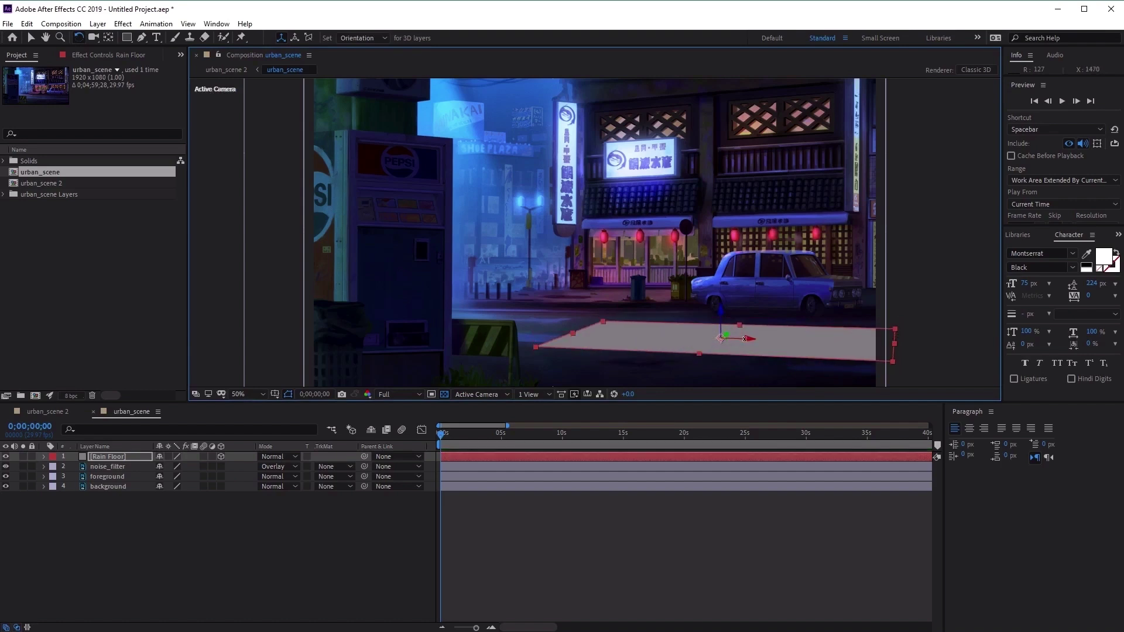
click(31, 37)
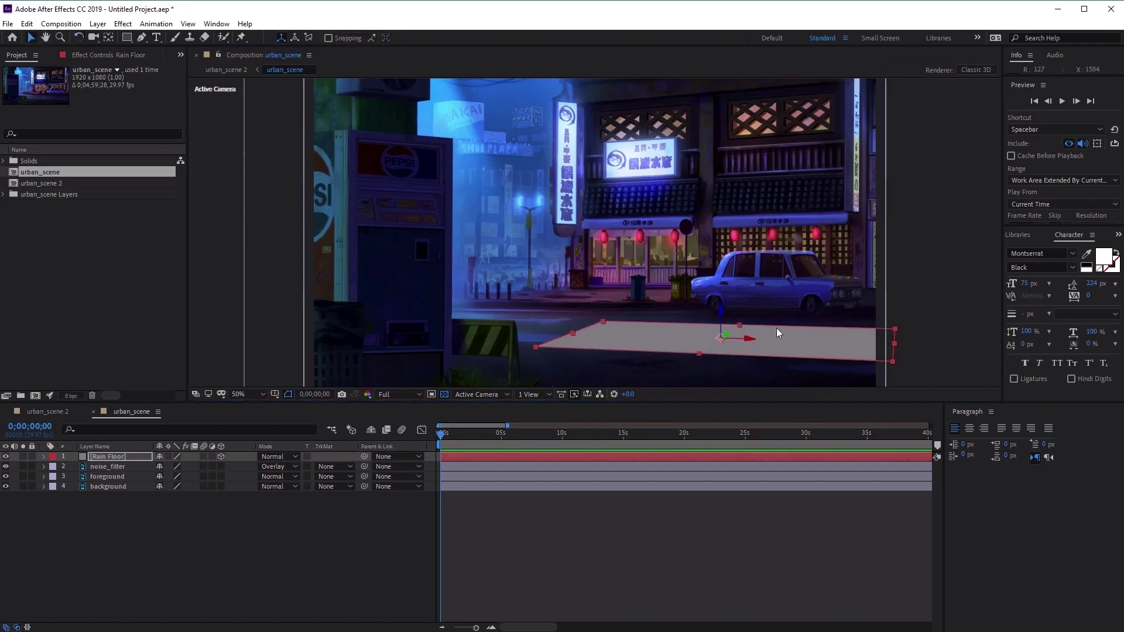
drag(736, 340, 692, 344)
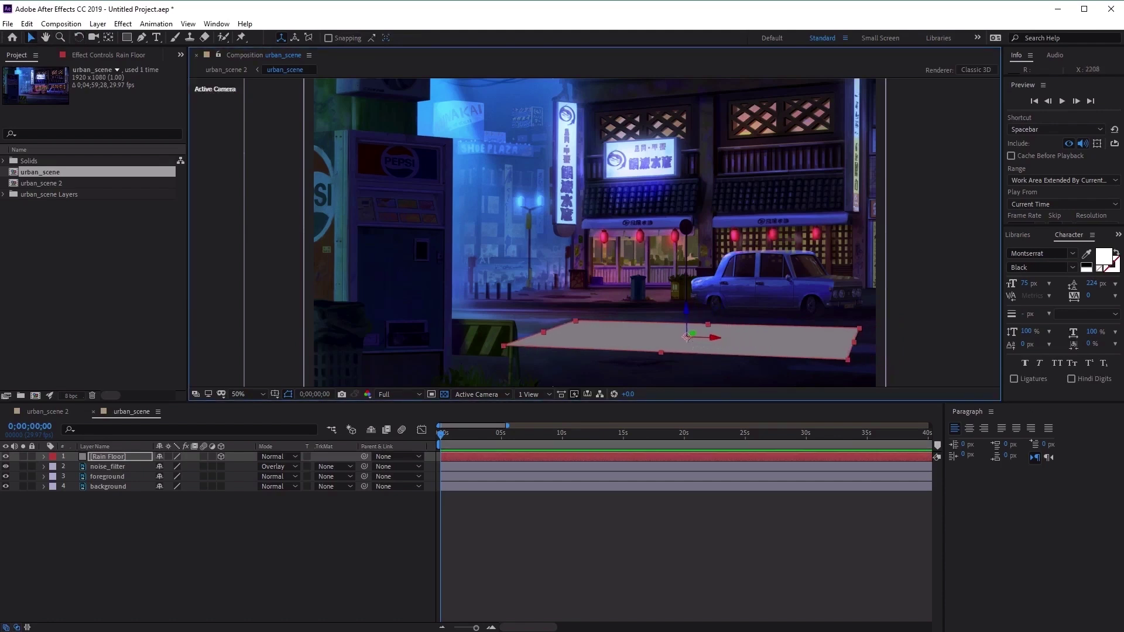
- Move the Rain Floor solid slightly farther back in depth and fine-tune its rotation to match the road
click(83, 42)
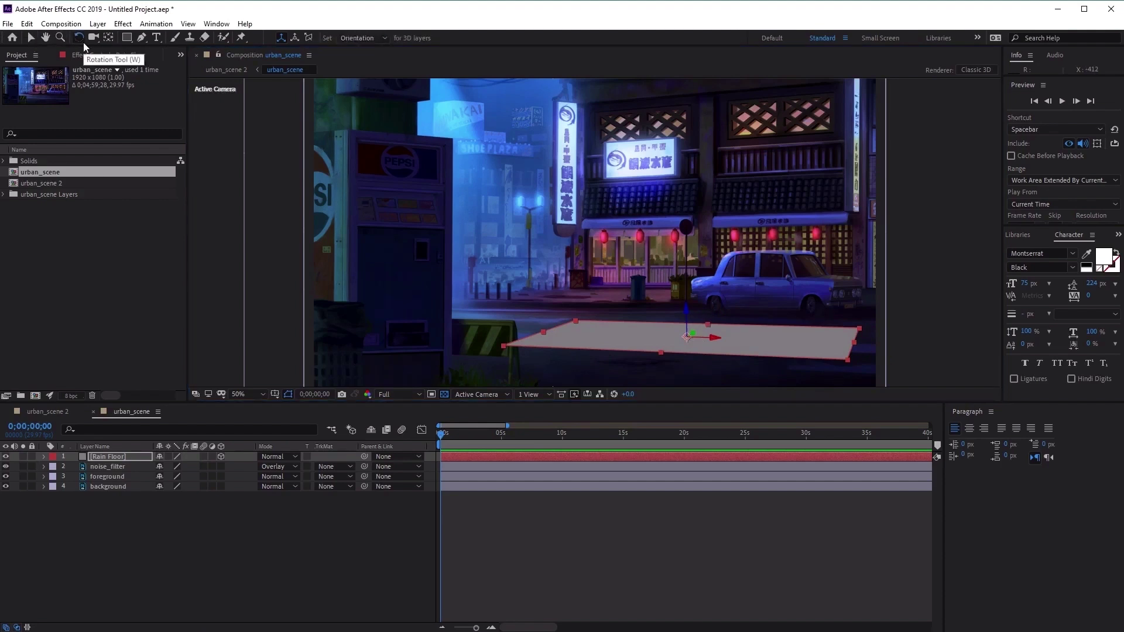
click(32, 41)
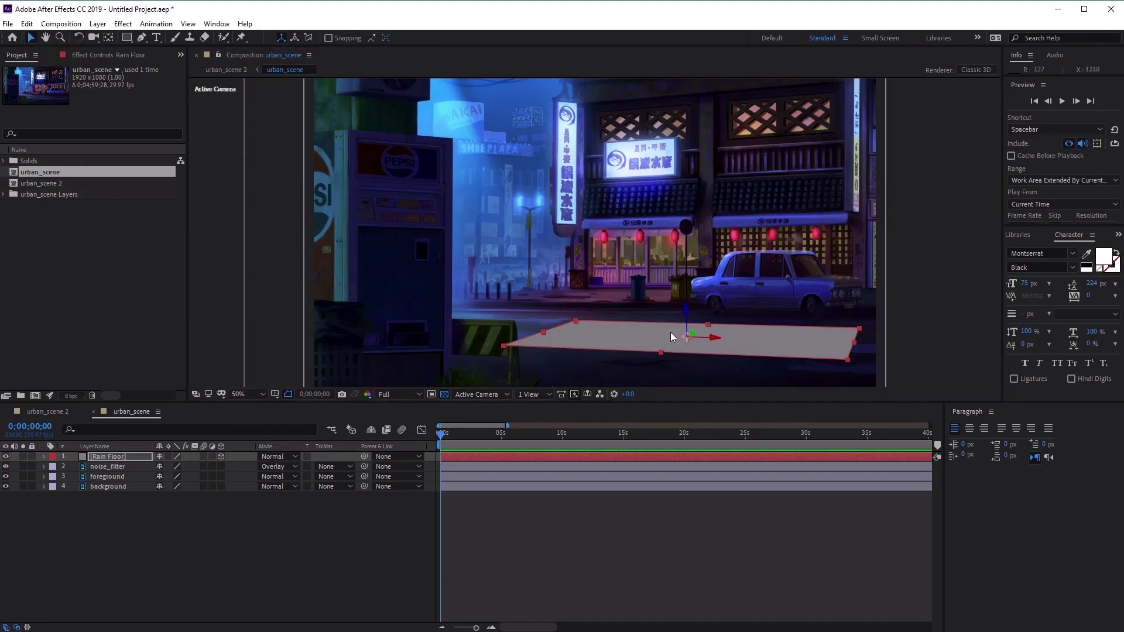
drag(687, 311, 808, 225)
drag(709, 311, 709, 315)
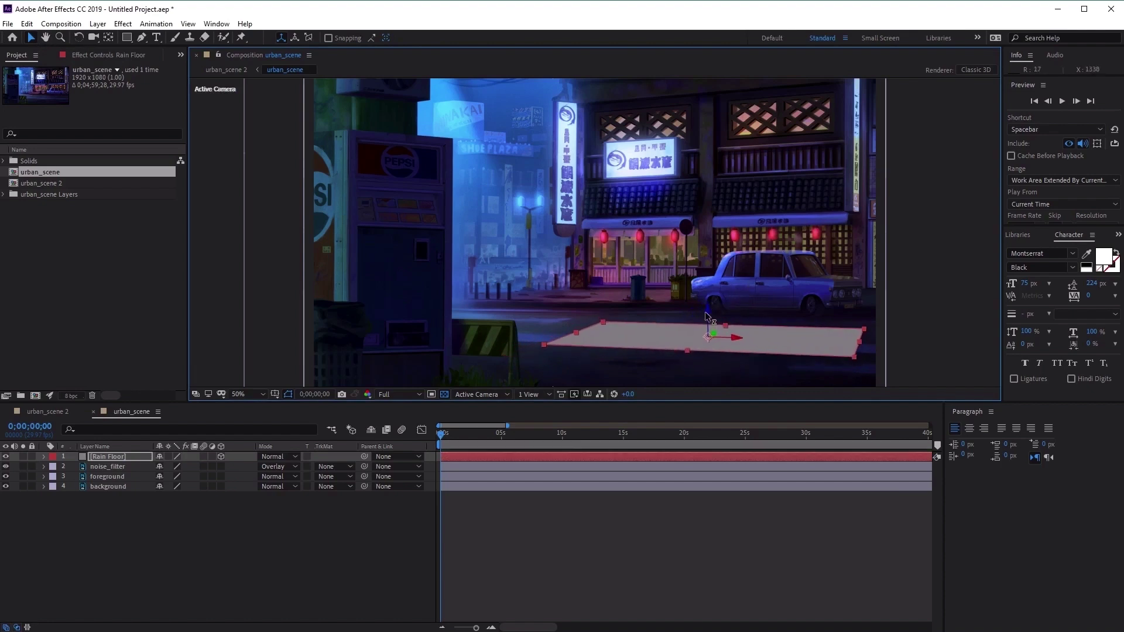
click(80, 38)
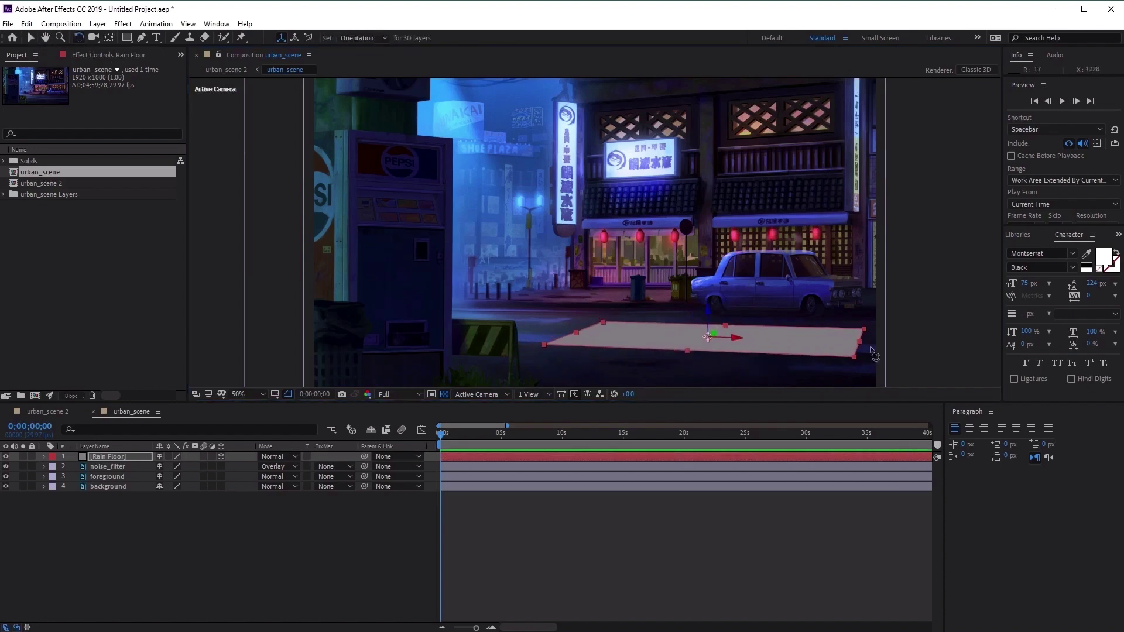
drag(802, 346, 802, 342)
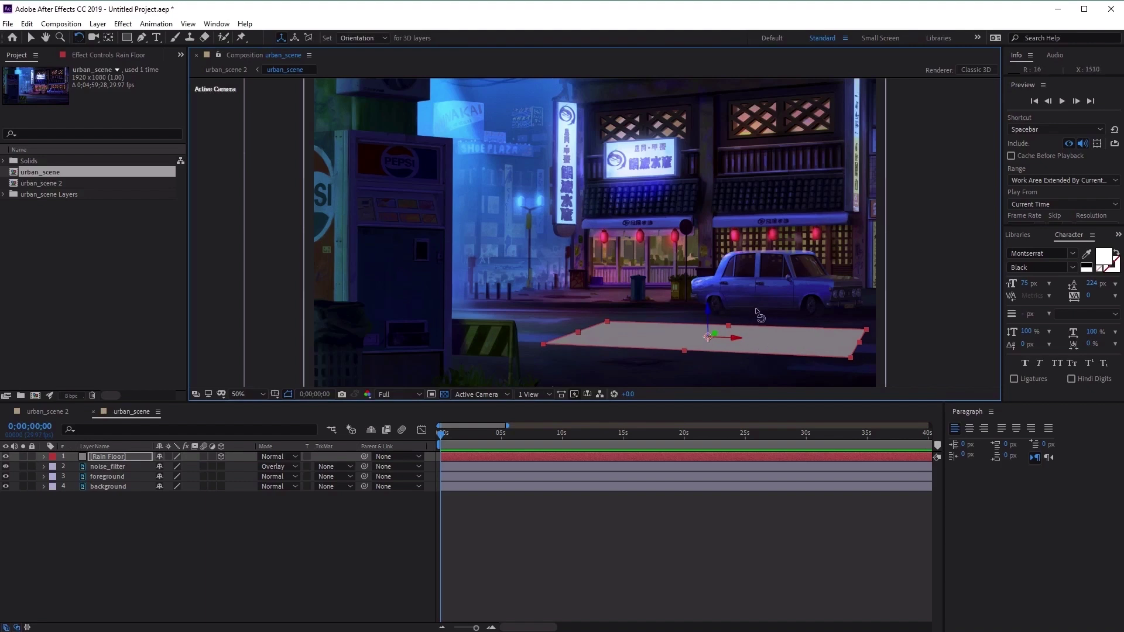
- Apply the CC Drizzle simulation effect to the Rain Floor layer
click(118, 456)
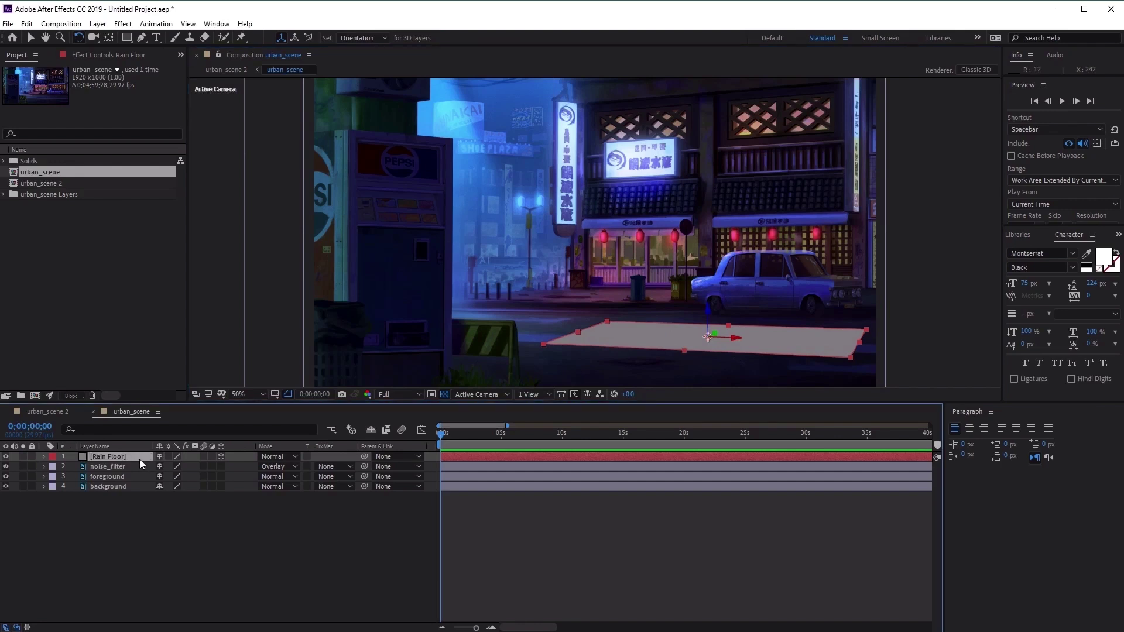
click(123, 25)
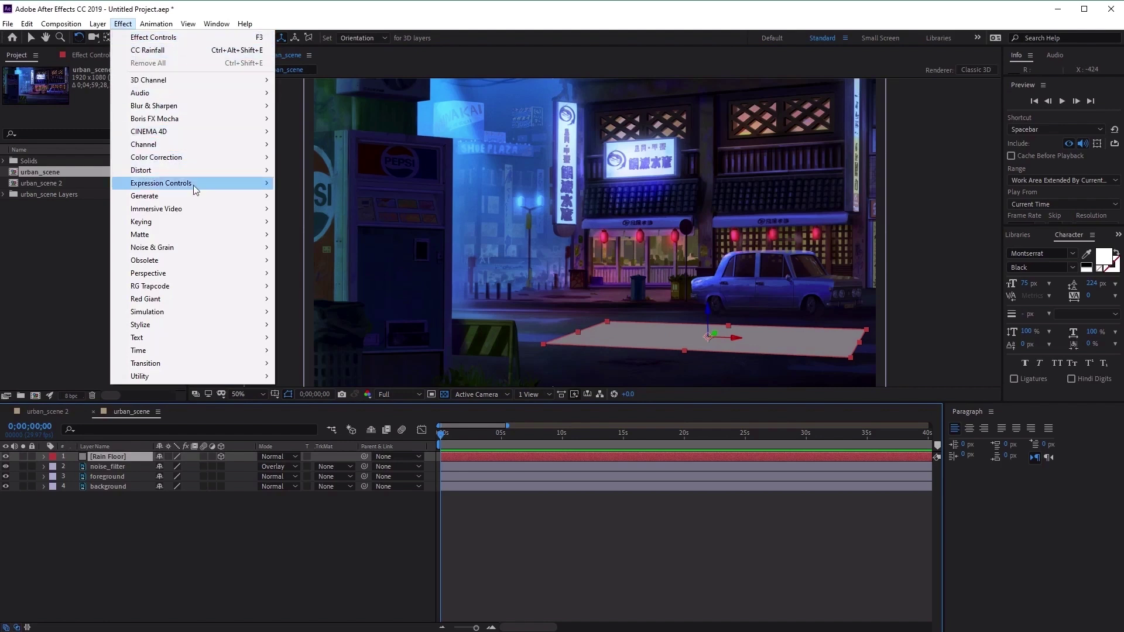
mouse_move(195, 310)
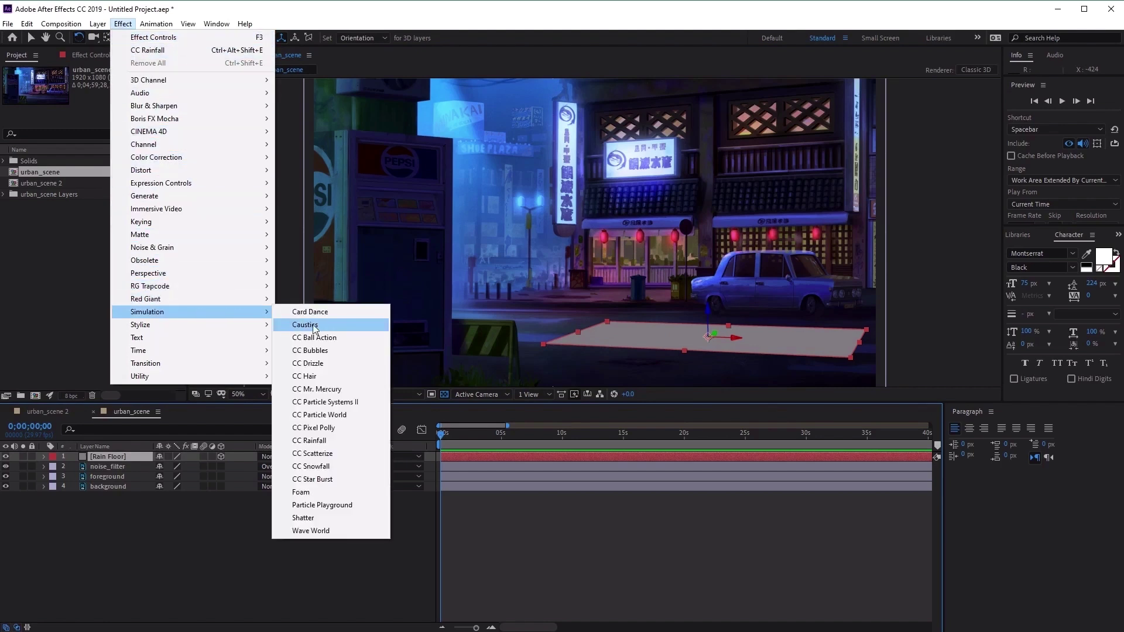
click(321, 364)
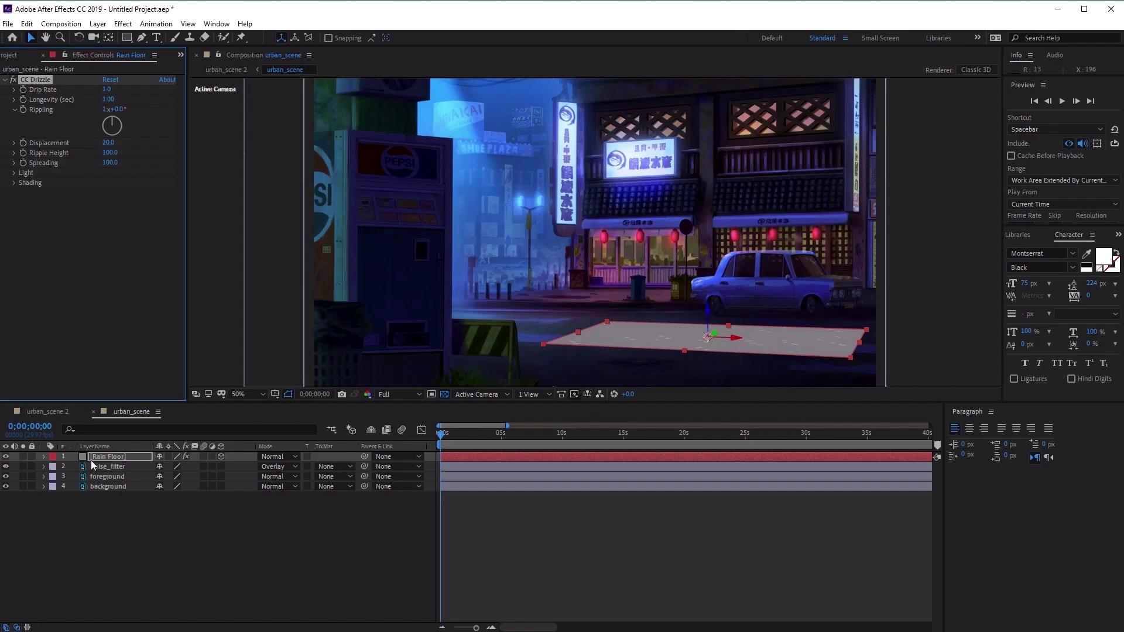
- Reveal the Rain Floor layer's transform properties and reduce its Scale to 70%
click(64, 456)
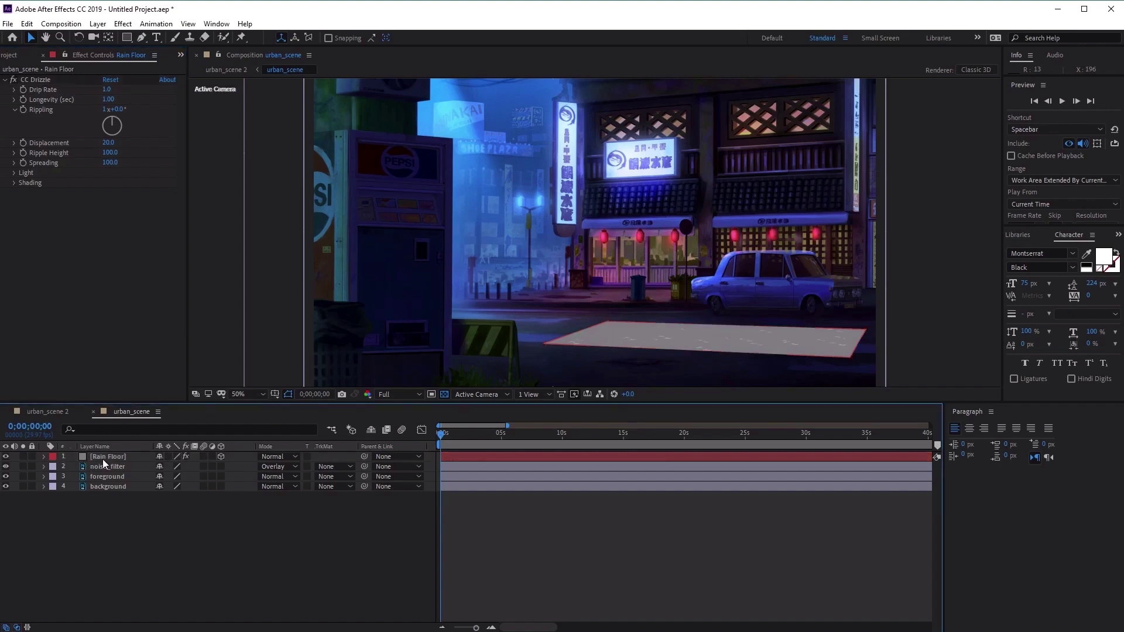
click(45, 455)
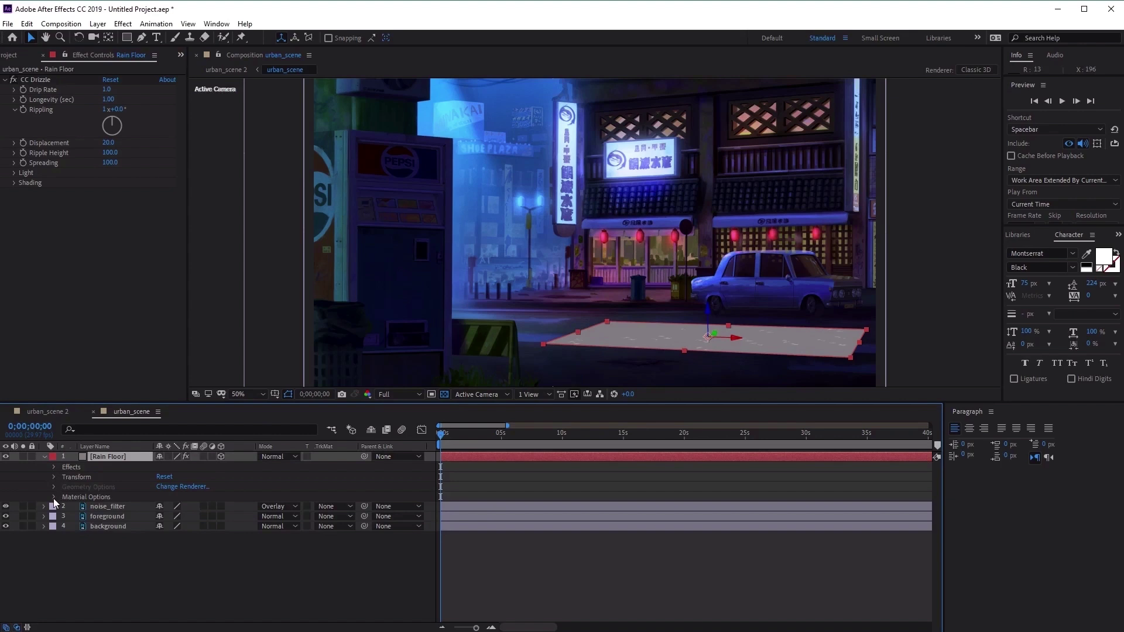
click(54, 476)
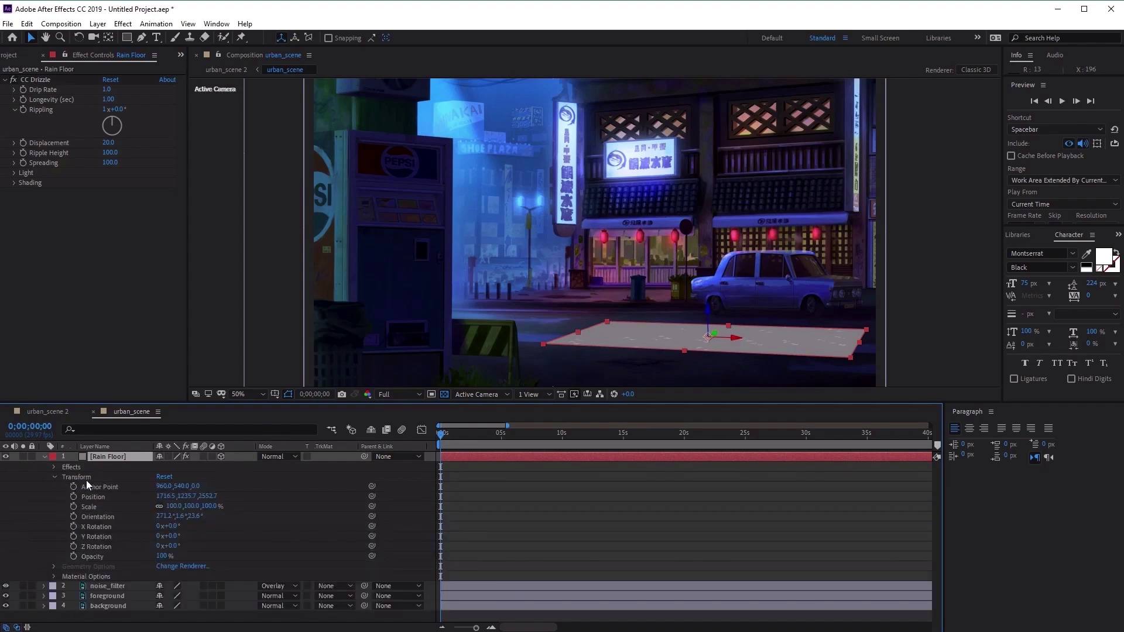
click(85, 476)
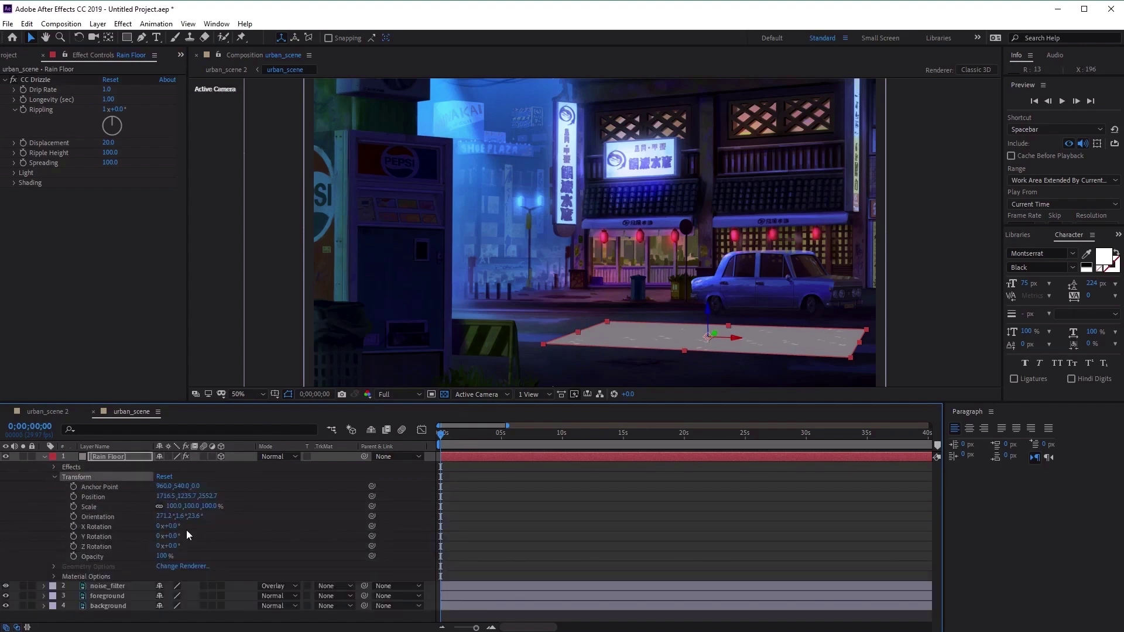
click(90, 506)
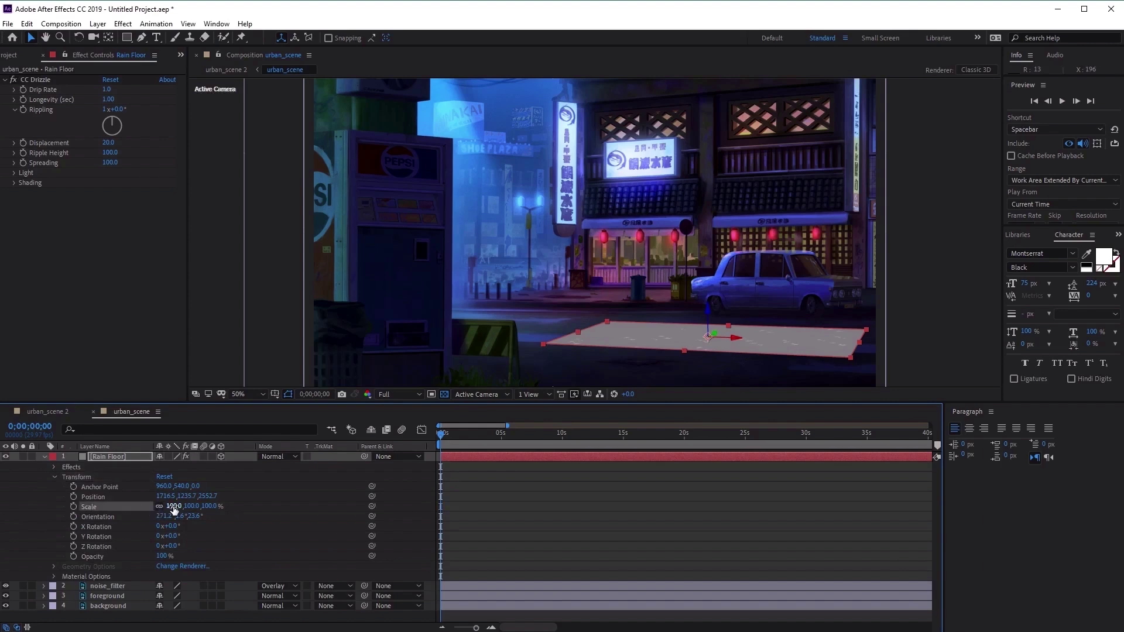
mouse_move(174, 507)
mouse_down()
mouse_move(208, 507)
mouse_move(163, 504)
mouse_up()
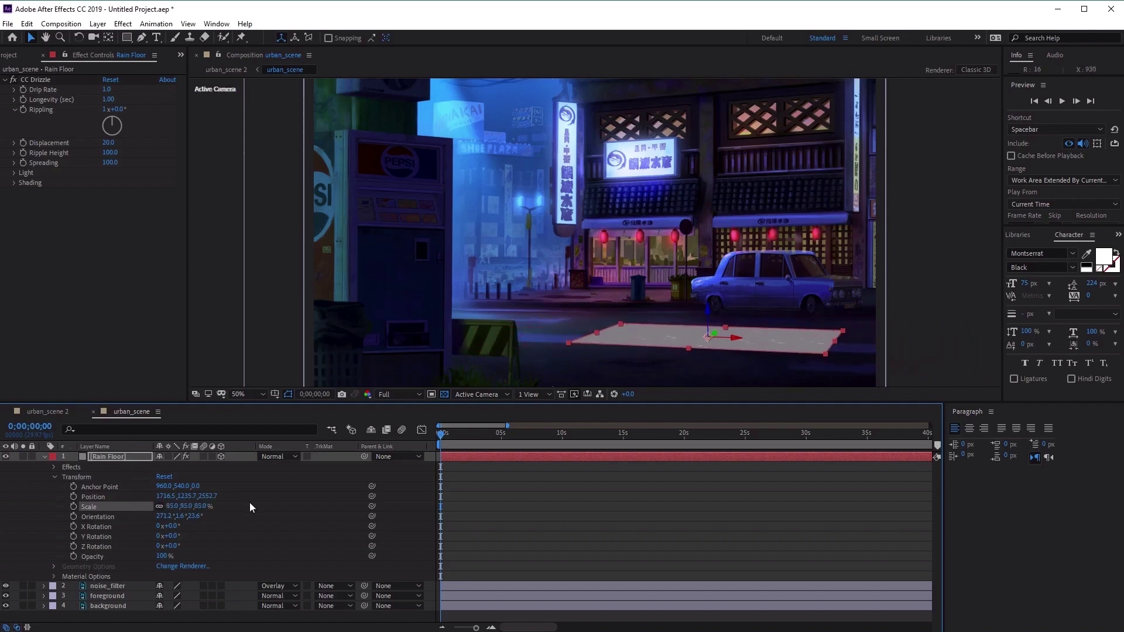
drag(176, 508, 169, 507)
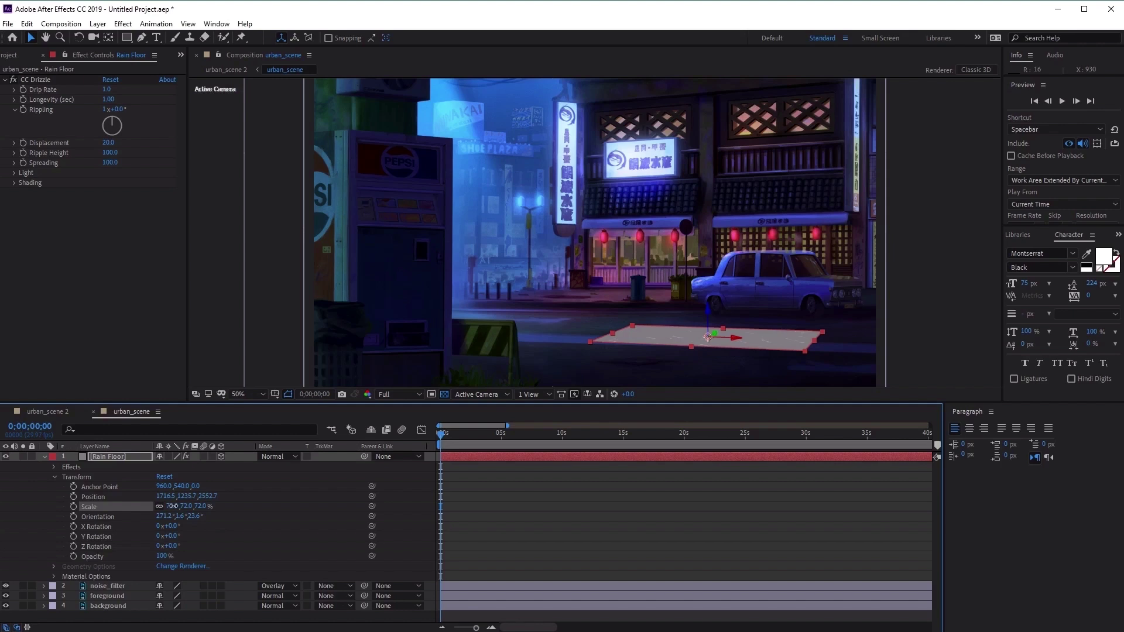
drag(172, 507, 174, 507)
click(175, 507)
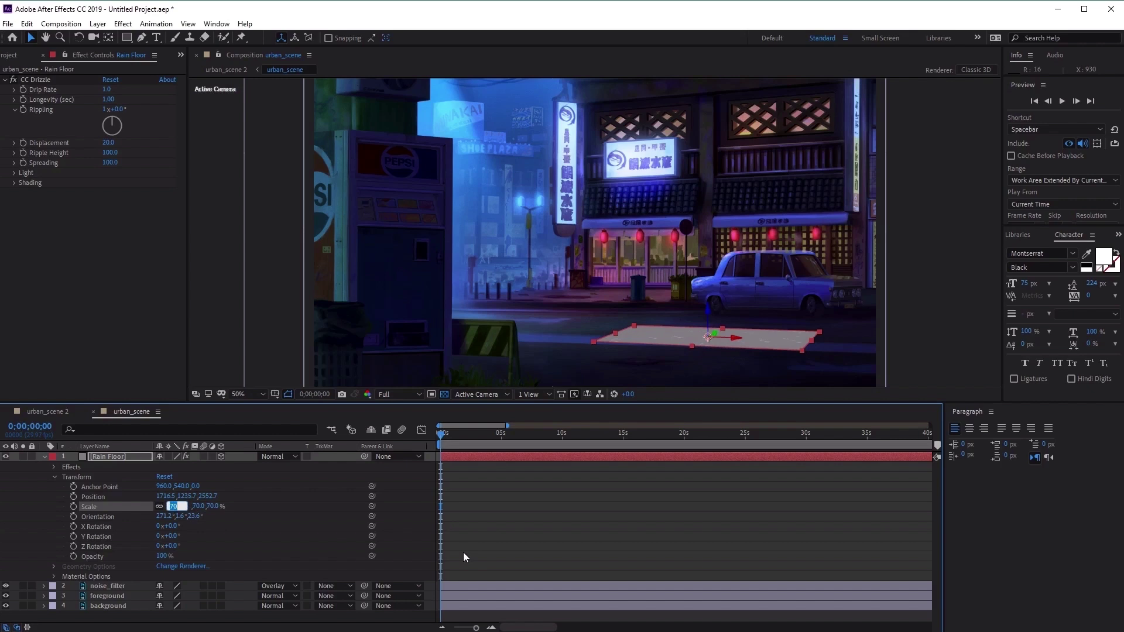
key(Return)
- Set the CC Drizzle Drip Rate to 5 and enlarge the Rain Floor layer's Scale to 80%
click(104, 55)
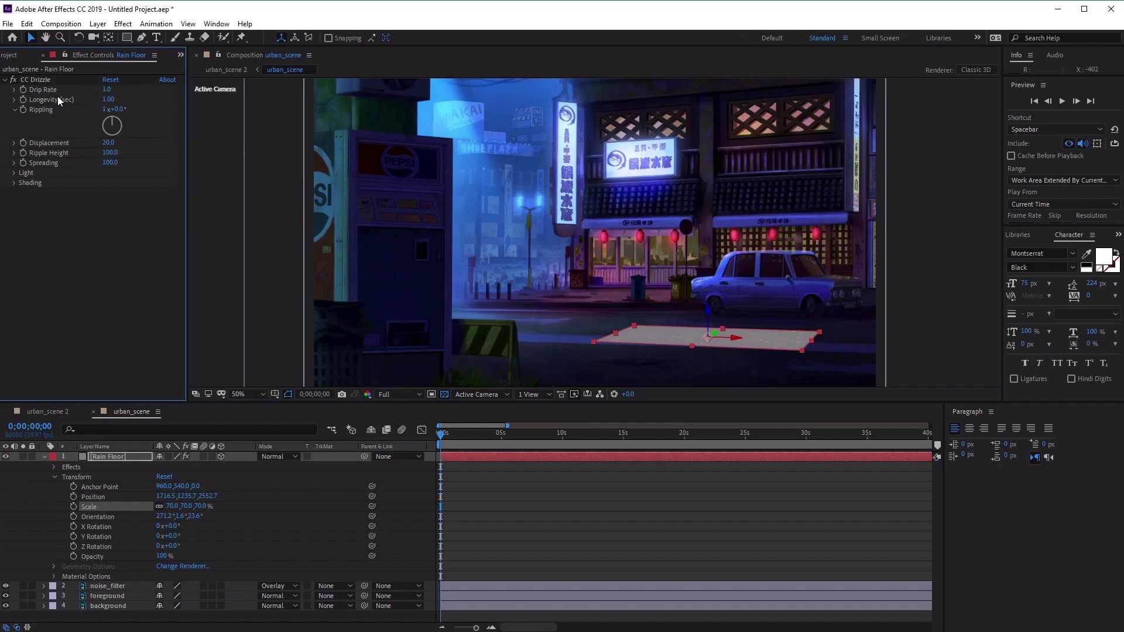
click(108, 91)
text(5)
key(Return)
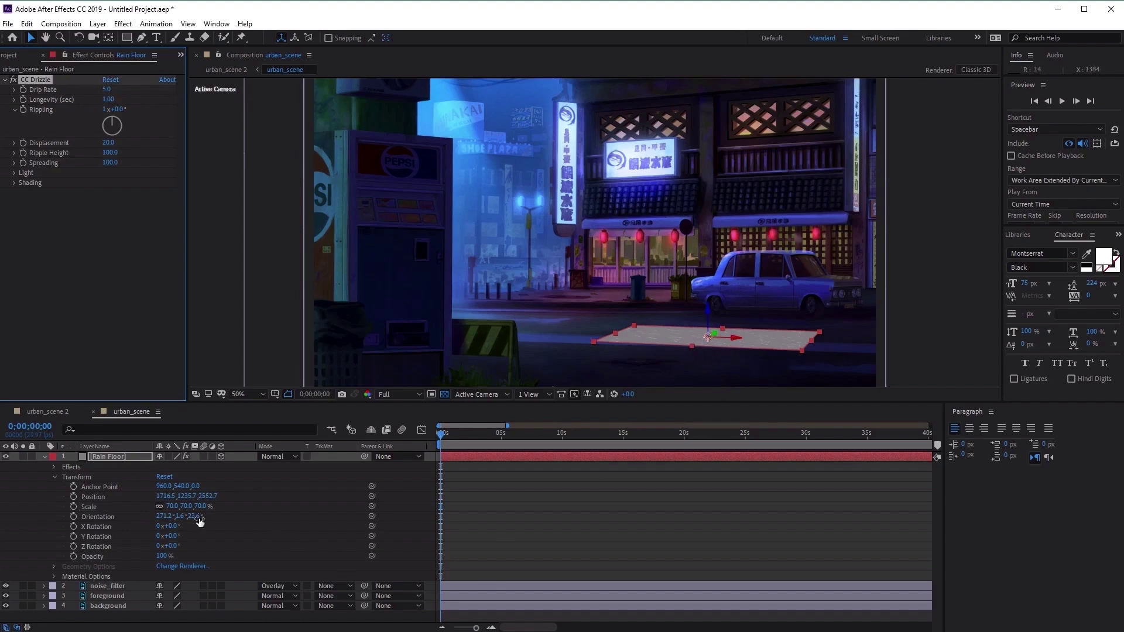
drag(179, 507, 182, 507)
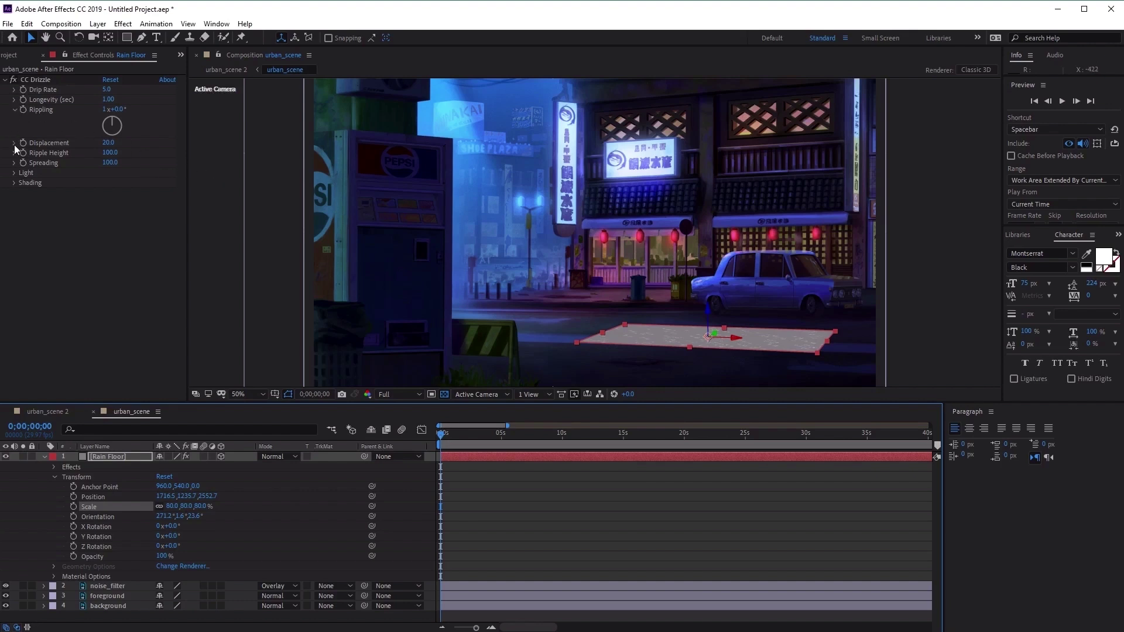
- Expand the CC Drizzle light settings and set the Light Intensity to 1000
click(14, 174)
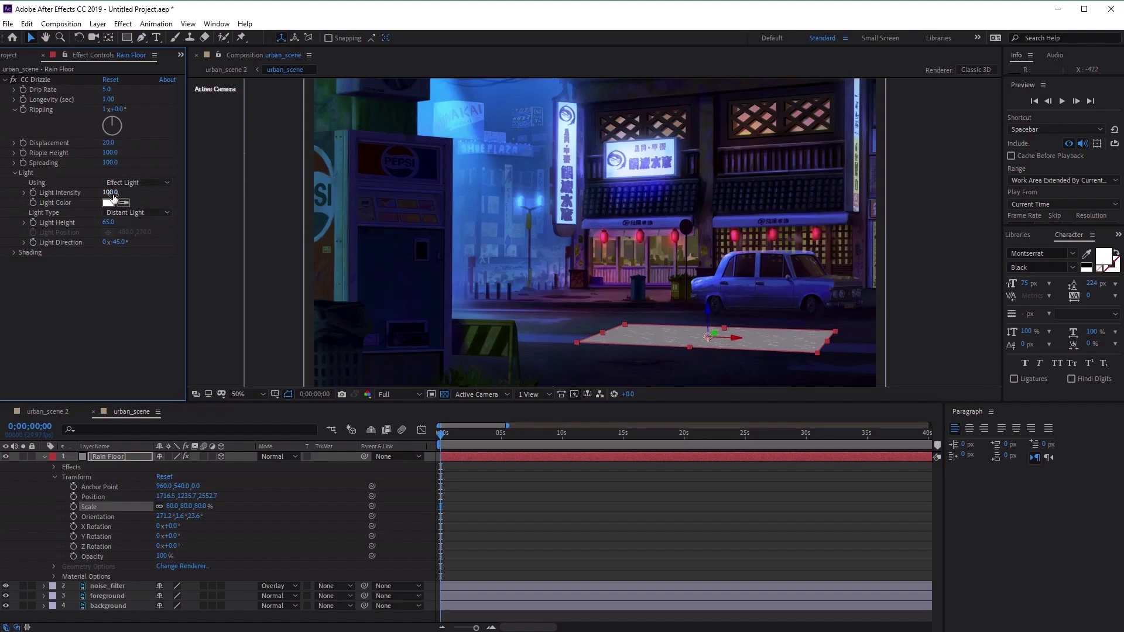
click(113, 196)
text(1000)
key(Return)
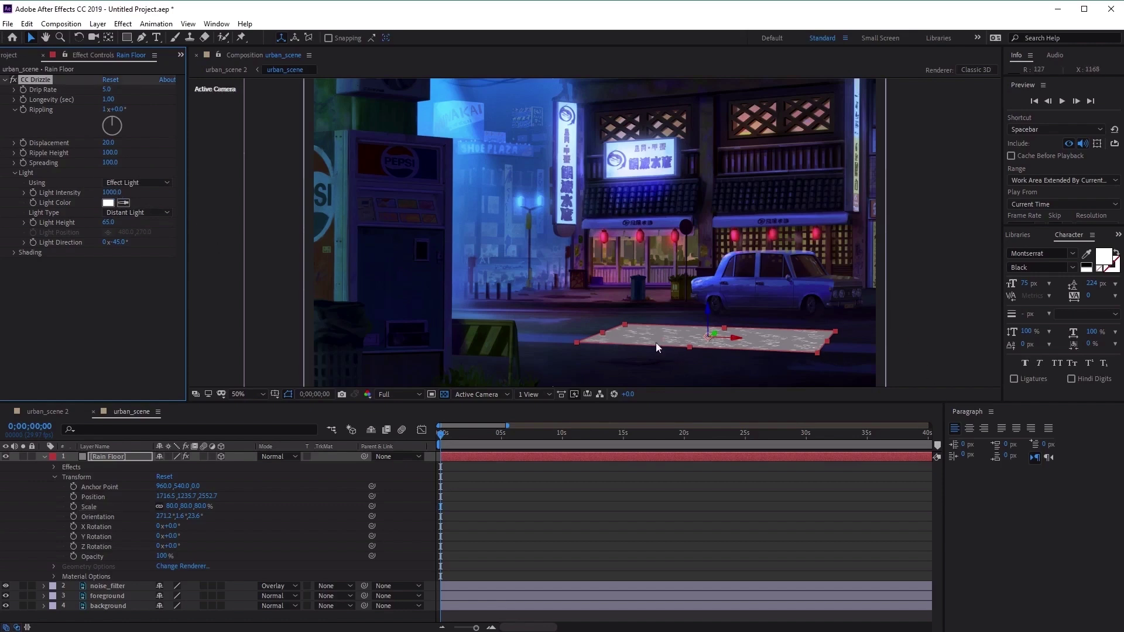
- Inspect the ripples on the Rain Floor up close and lower the CC Drizzle Light Intensity to about 825
scroll(797, 348, up, 2)
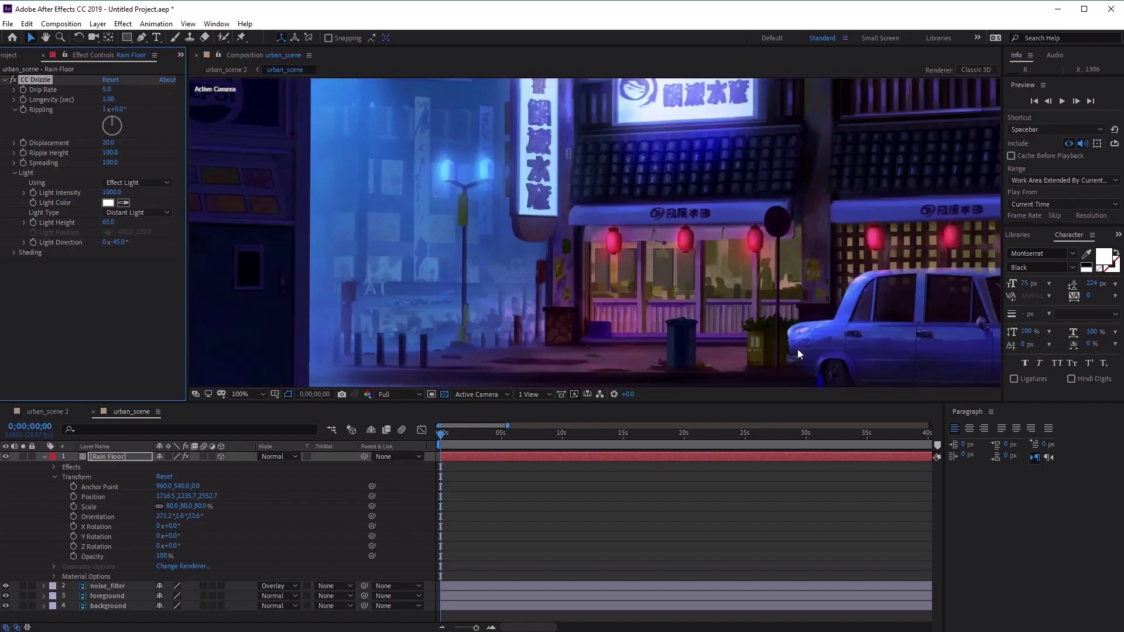
drag(869, 345, 656, 167)
key(v)
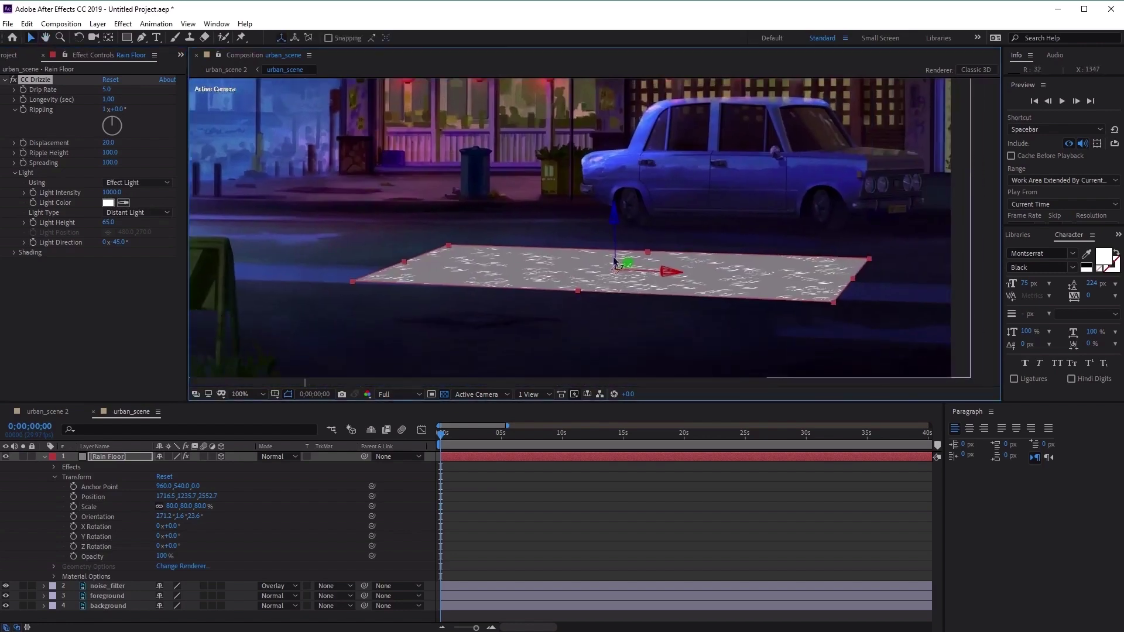
drag(111, 192, 26, 183)
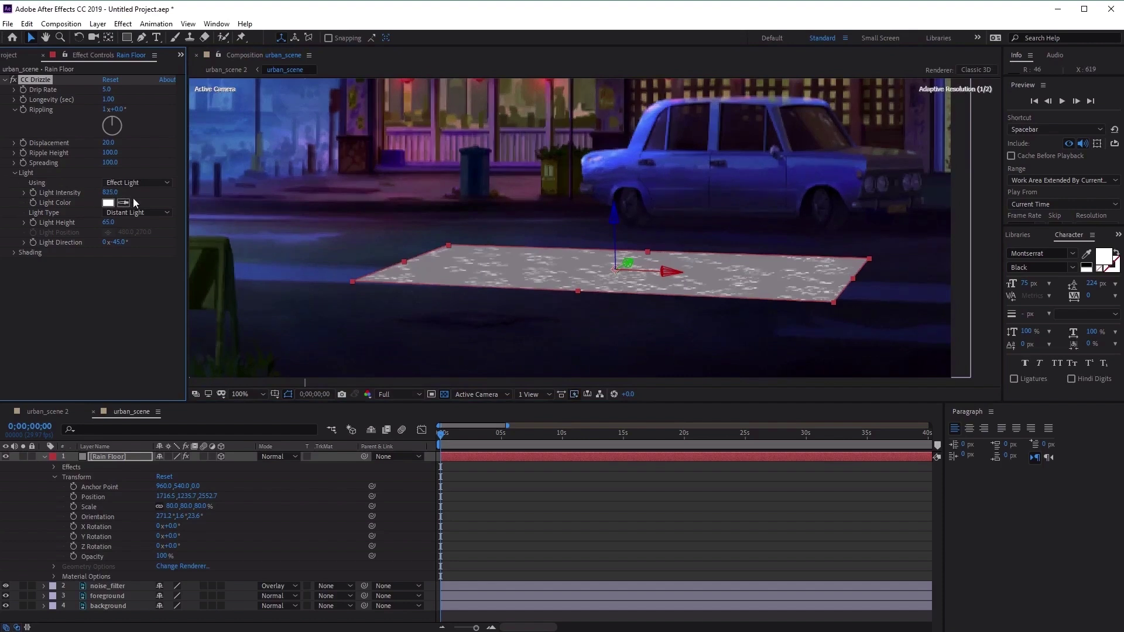
- Try a CC Drizzle Light Intensity of 100 on the Rain Floor layer
click(110, 193)
text(100)
key(Return)
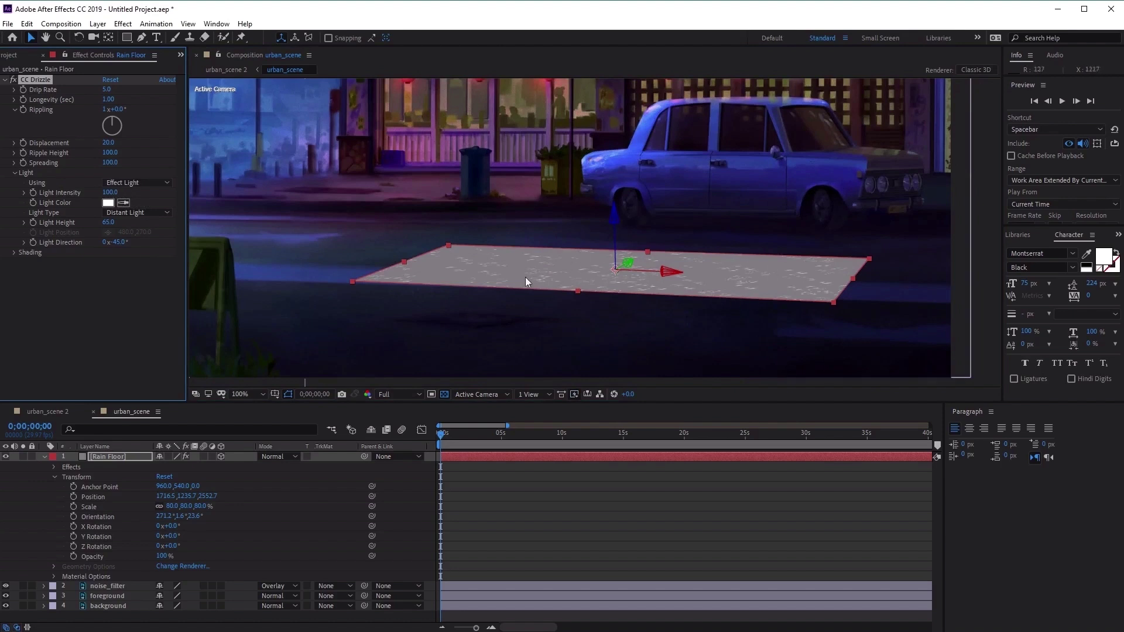
- Set the Rain Floor layer's CC Drizzle Light Intensity to 1000
click(110, 193)
text(1000)
key(Return)
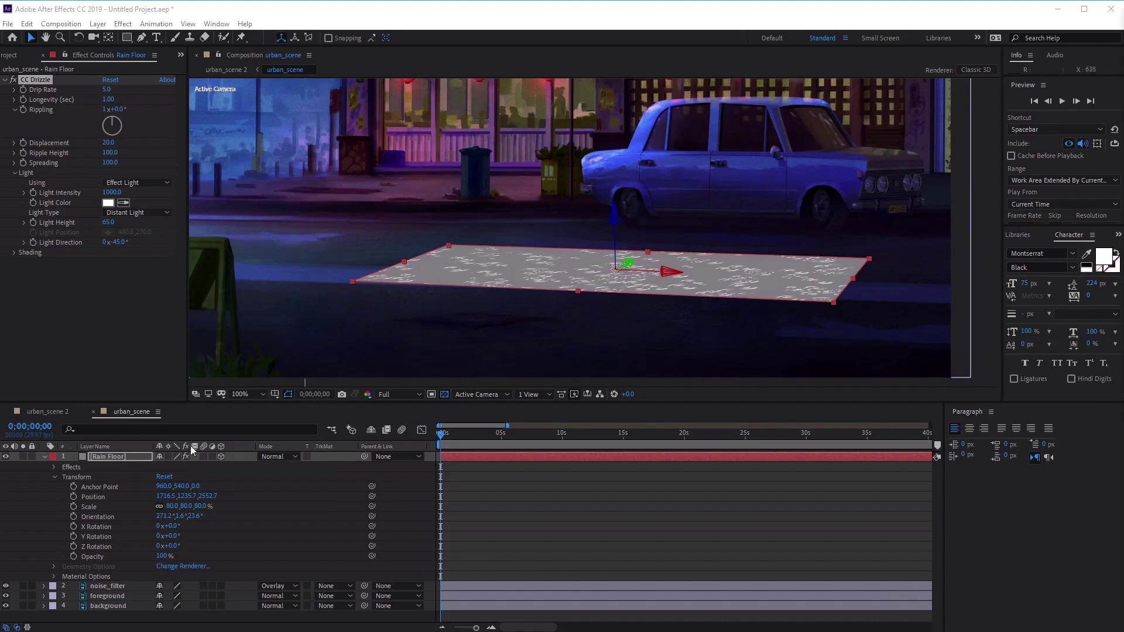
- Show the layers by source name and apply the Motion Tile effect to the Rain Floor layer
click(99, 446)
click(120, 457)
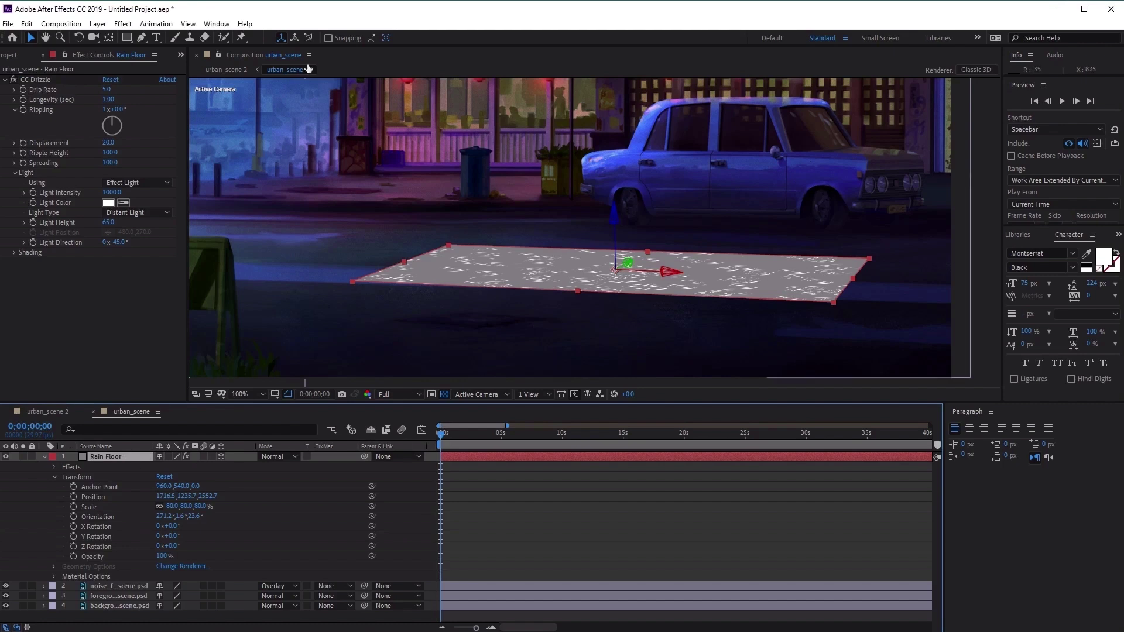
click(132, 24)
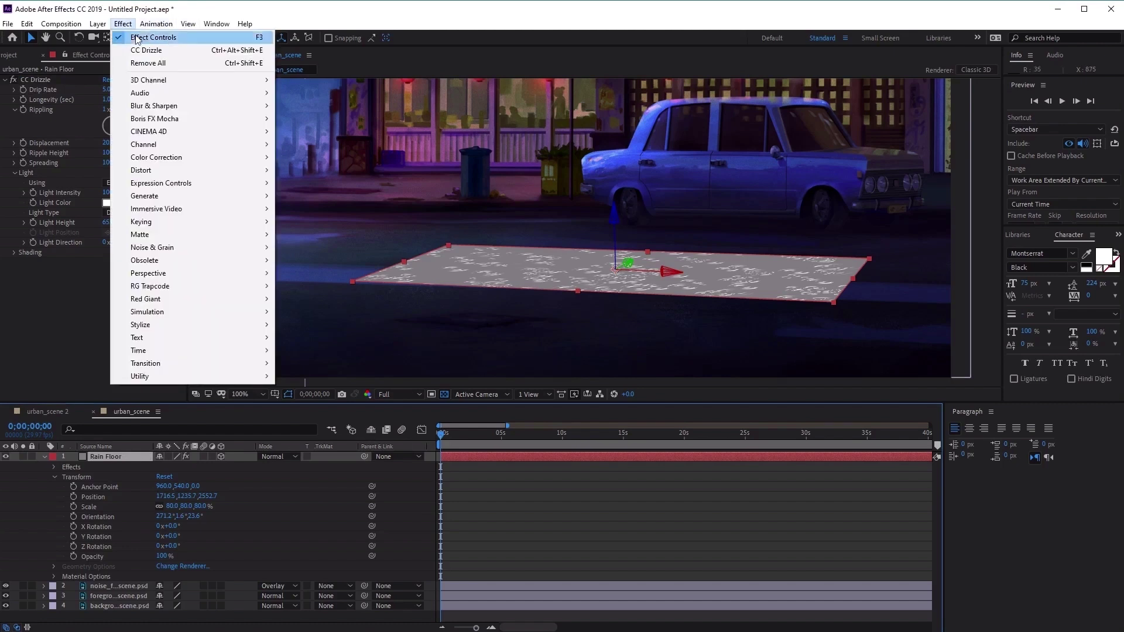
mouse_move(187, 329)
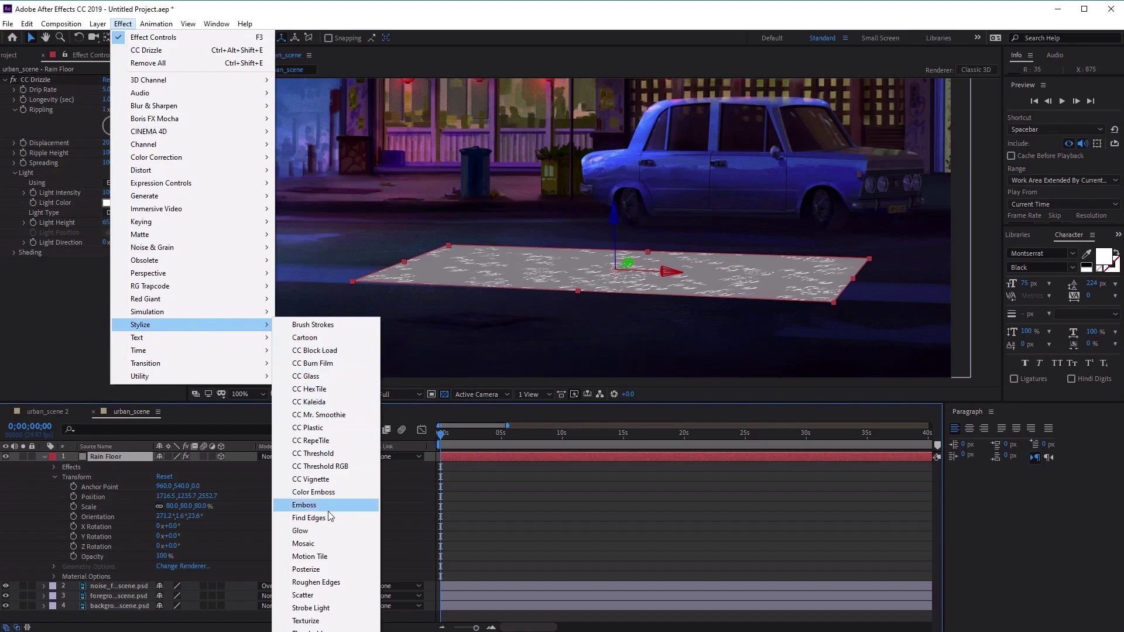
click(339, 559)
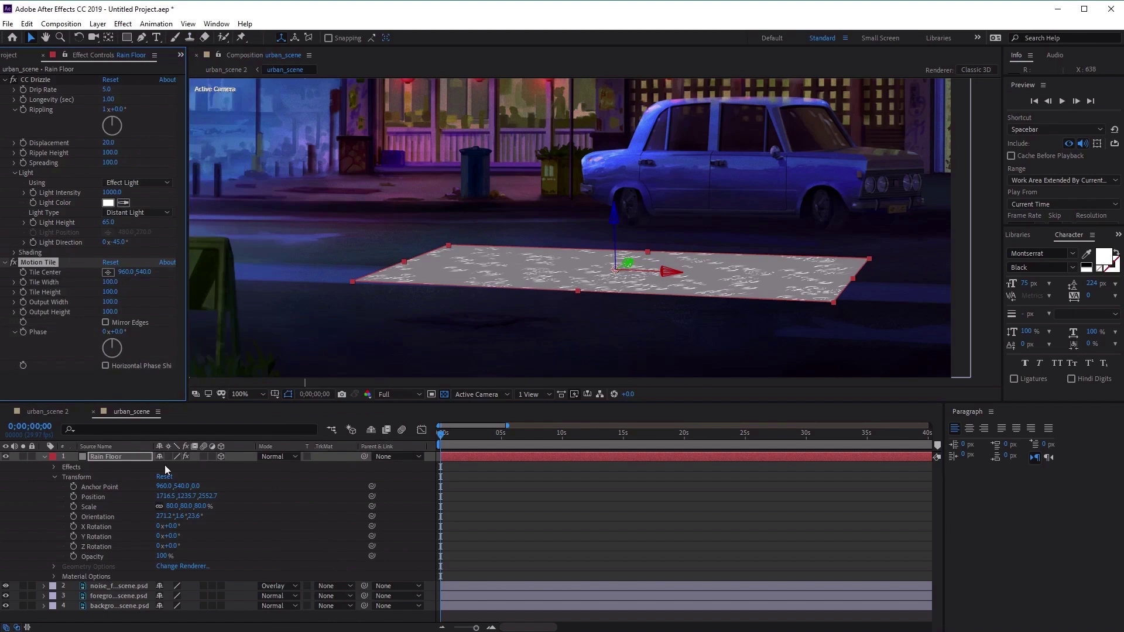
- Enable Mirror Edges in Motion Tile and raise the Output Width to about 570 and the Output Height to about 490
click(111, 456)
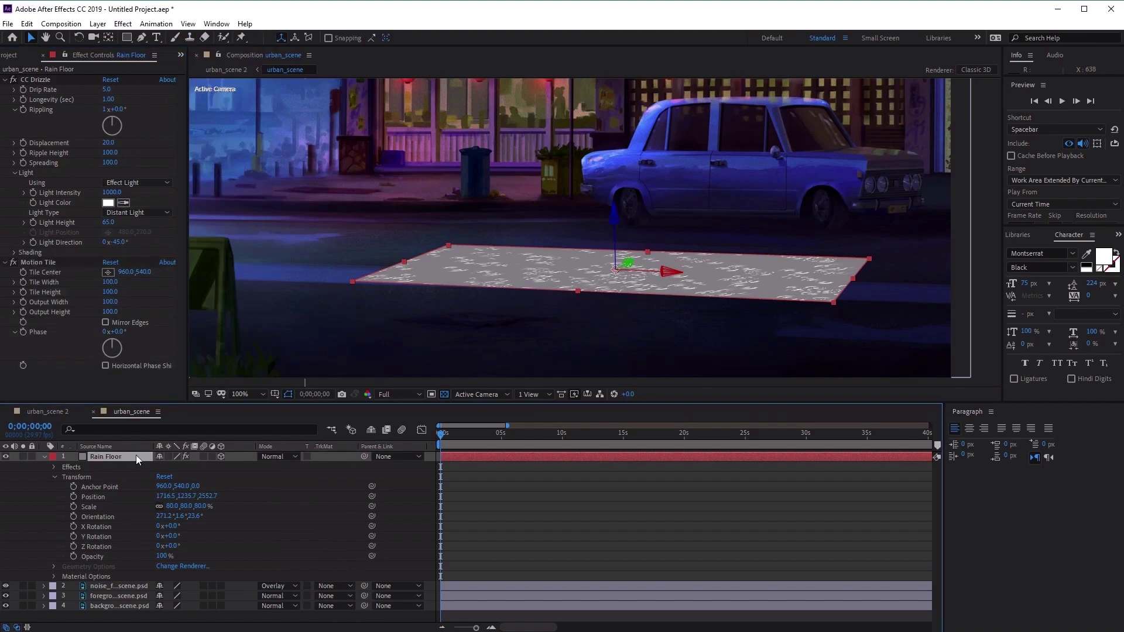
click(40, 261)
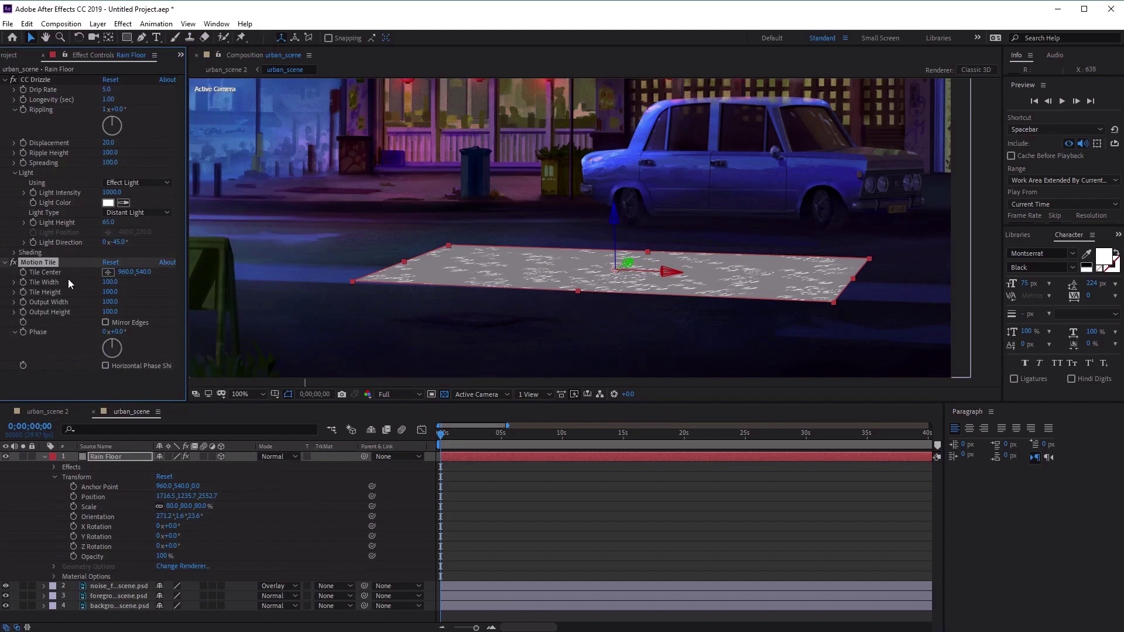
click(105, 322)
drag(110, 303, 119, 301)
scroll(655, 247, down, 2)
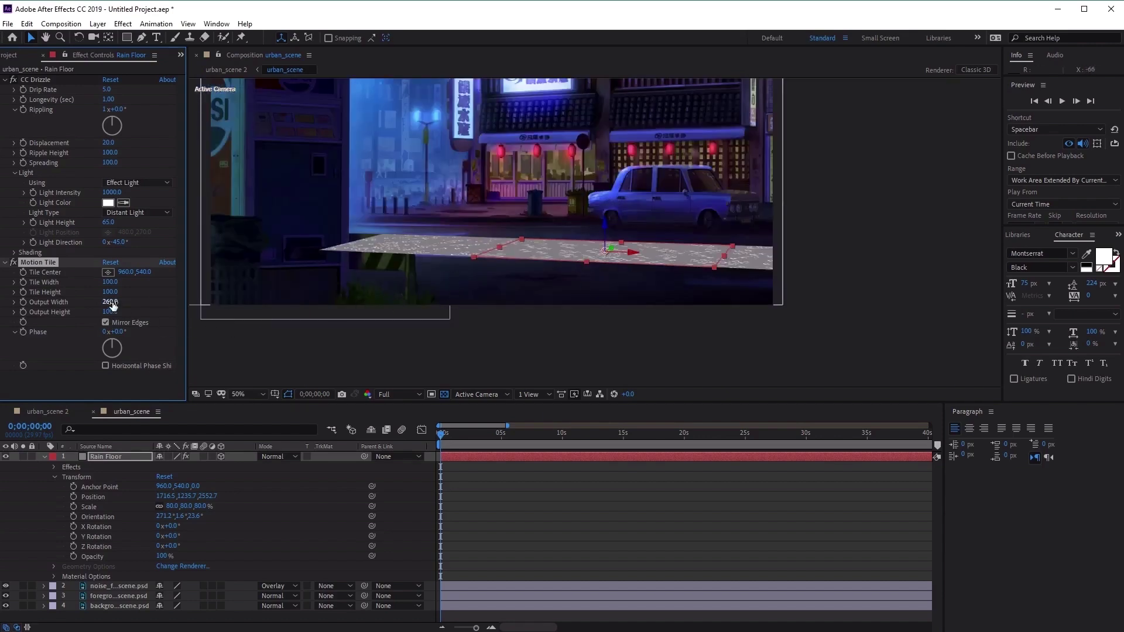
drag(112, 302, 126, 301)
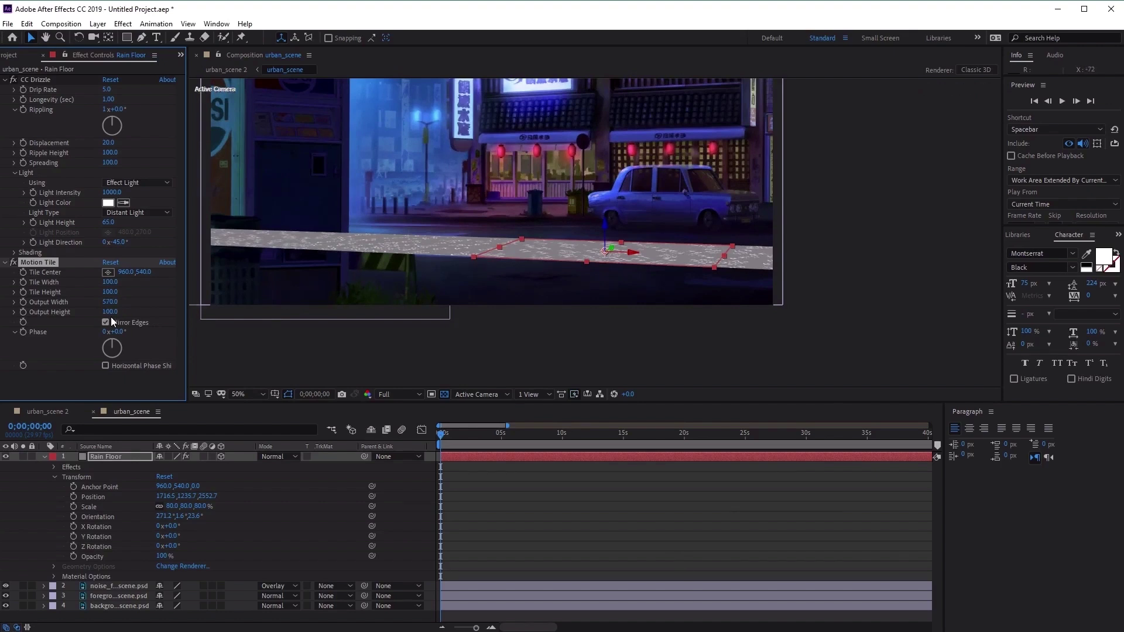
drag(113, 312, 141, 316)
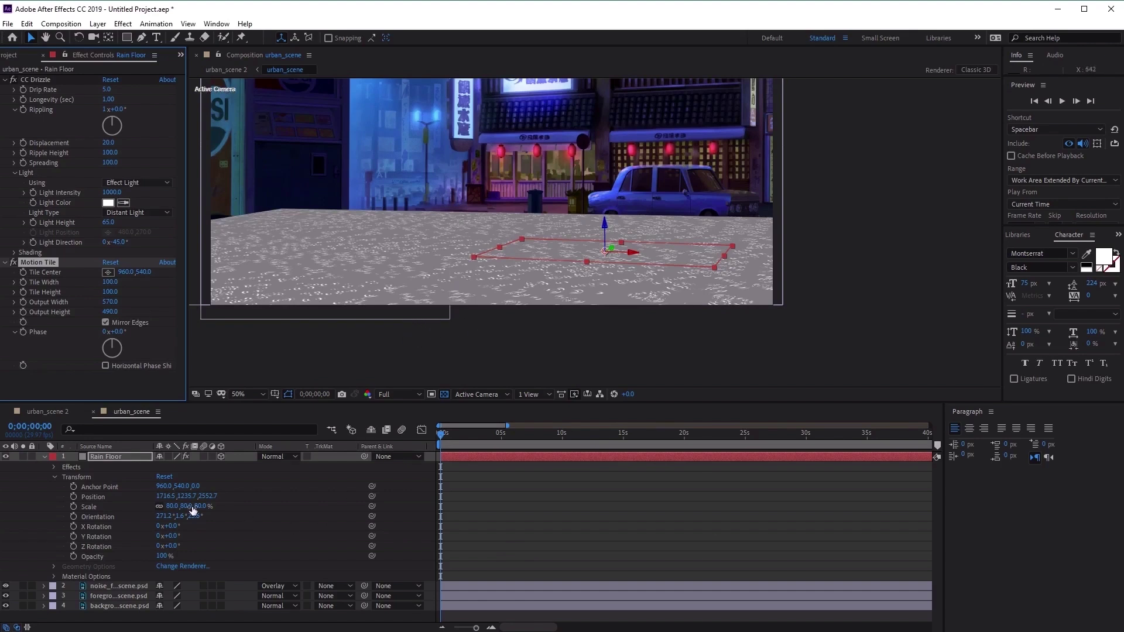
- Collapse the Rain Floor layer's properties and move the layer between the foreground and background layers
click(109, 456)
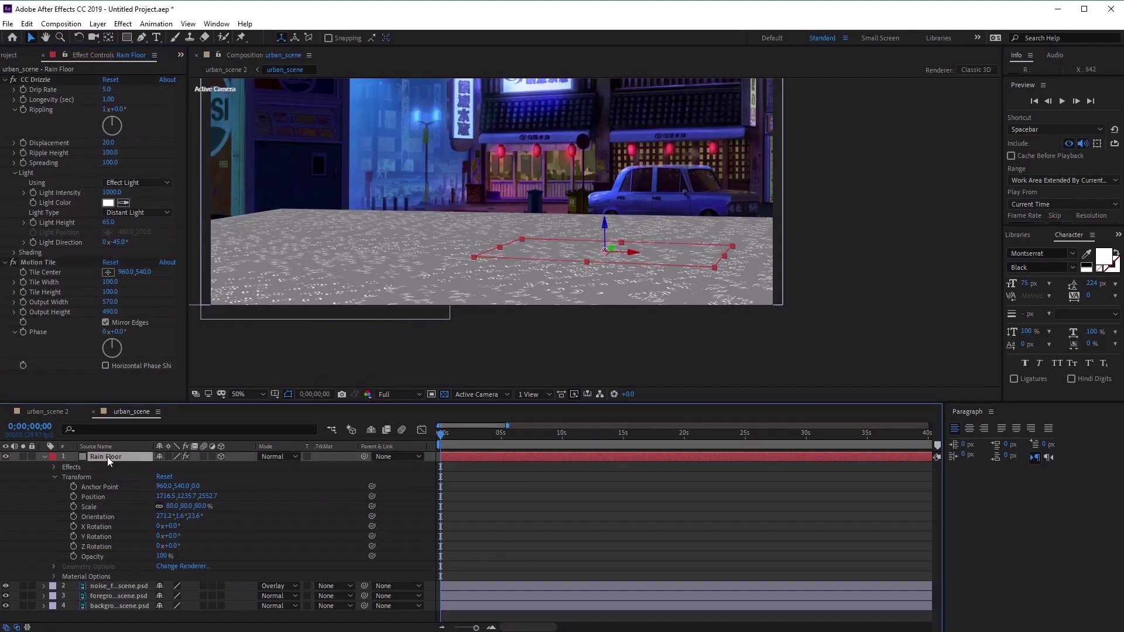
click(44, 456)
drag(110, 458, 118, 478)
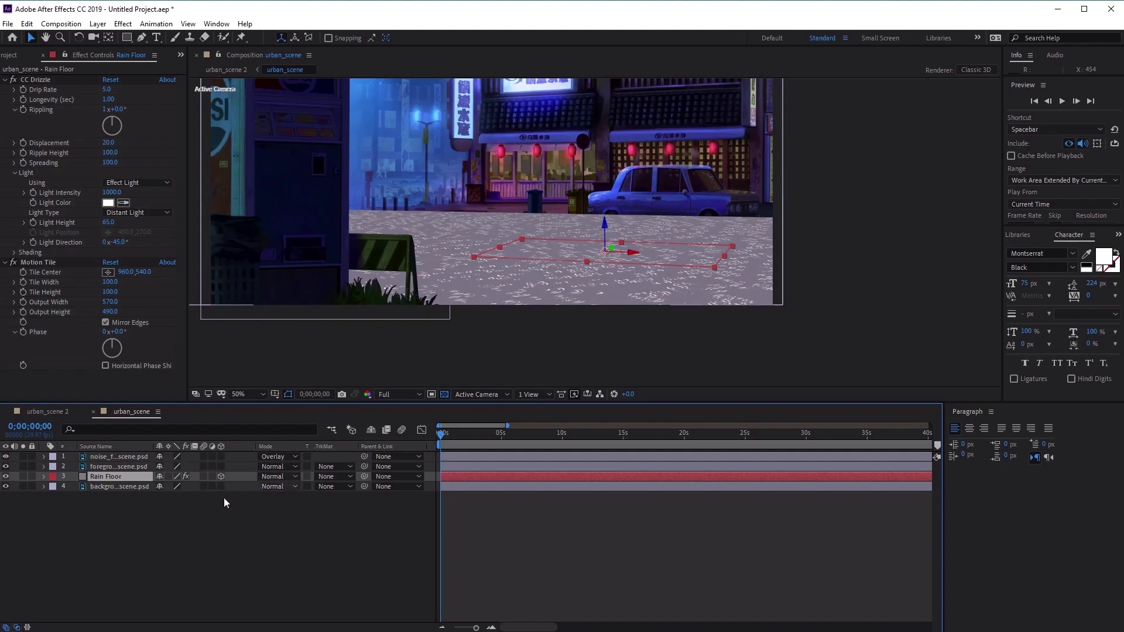
- Set the Rain Floor layer's blending mode to Overlay, with the layer mode column shown
click(18, 627)
click(18, 627)
click(17, 627)
click(18, 627)
click(283, 477)
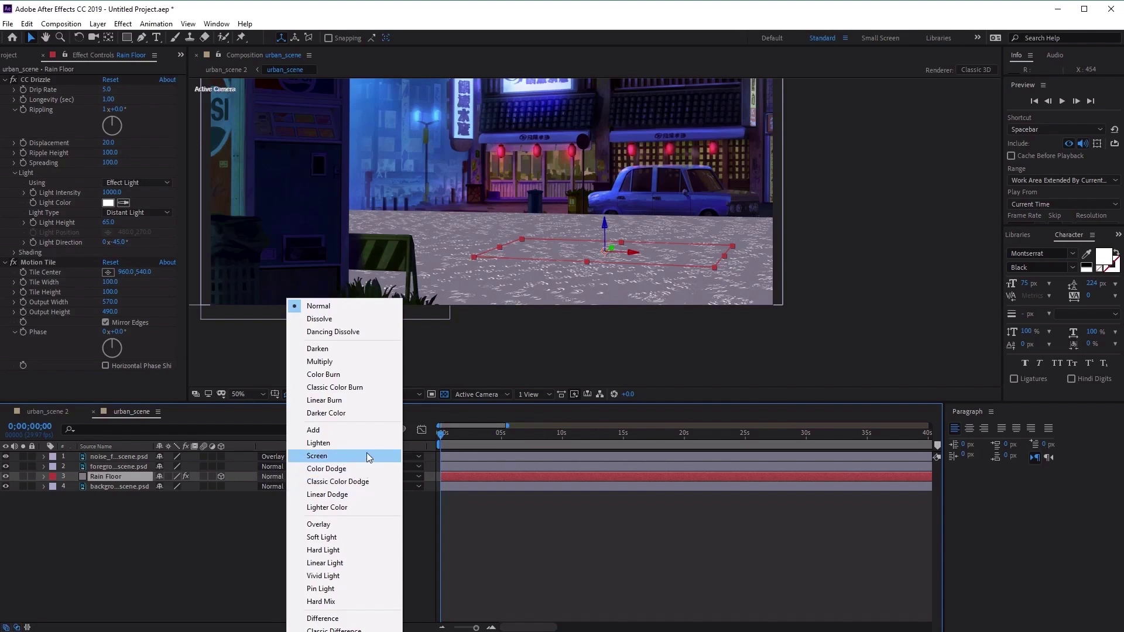
click(366, 524)
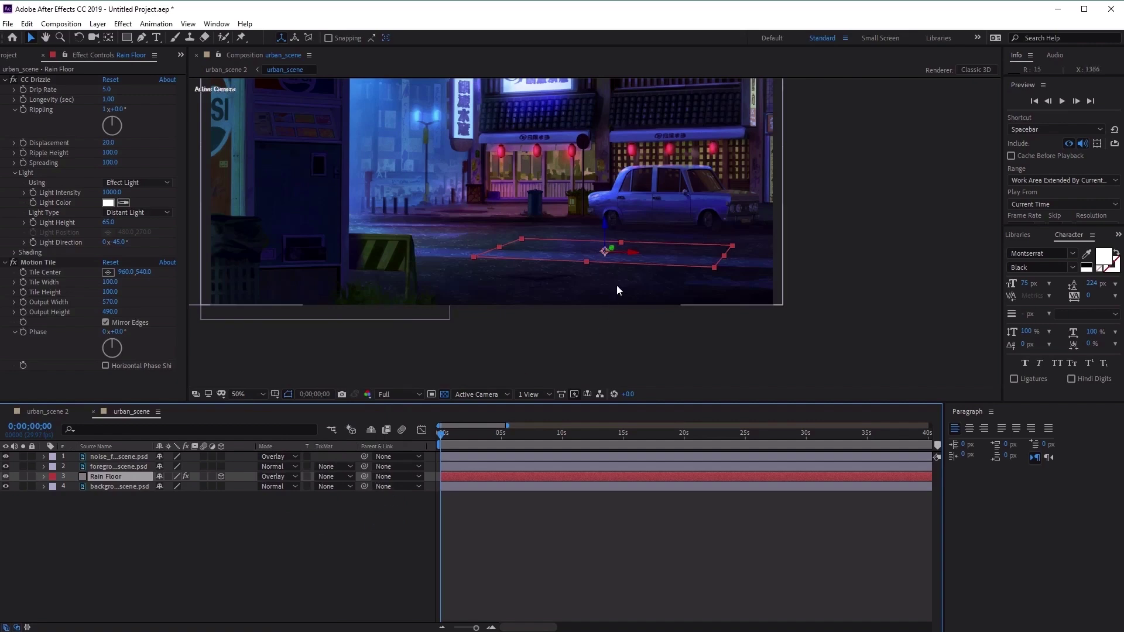
- Compare the street up close with the Rain Floor layer hidden and shown, leaving the layer visible
scroll(616, 285, up, 4)
scroll(468, 261, down, 3)
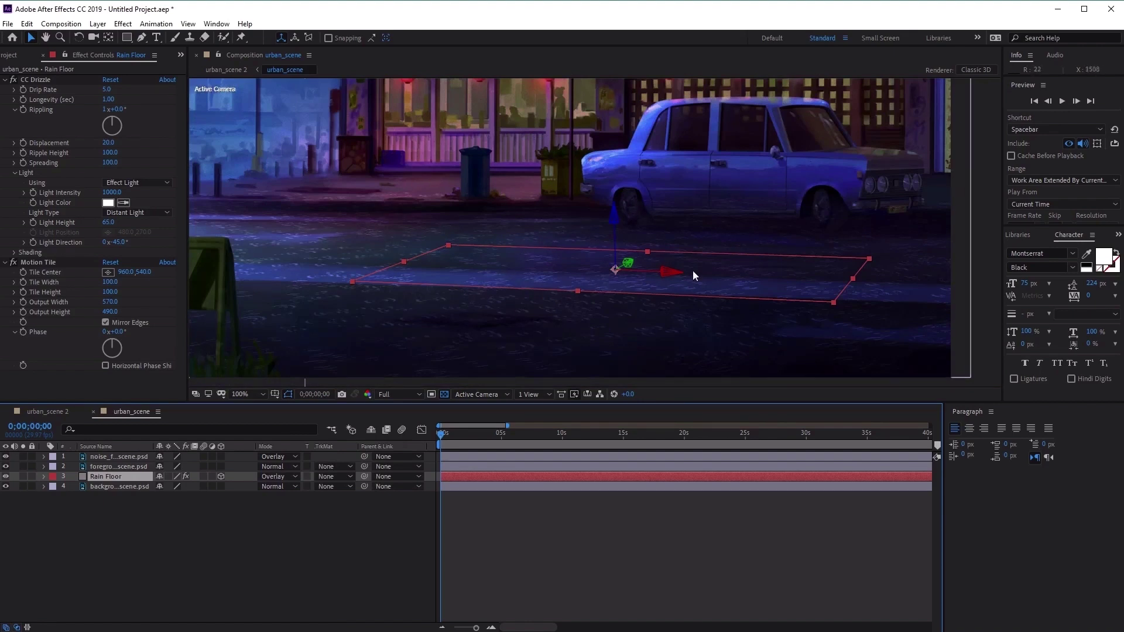
click(6, 476)
click(6, 477)
click(6, 477)
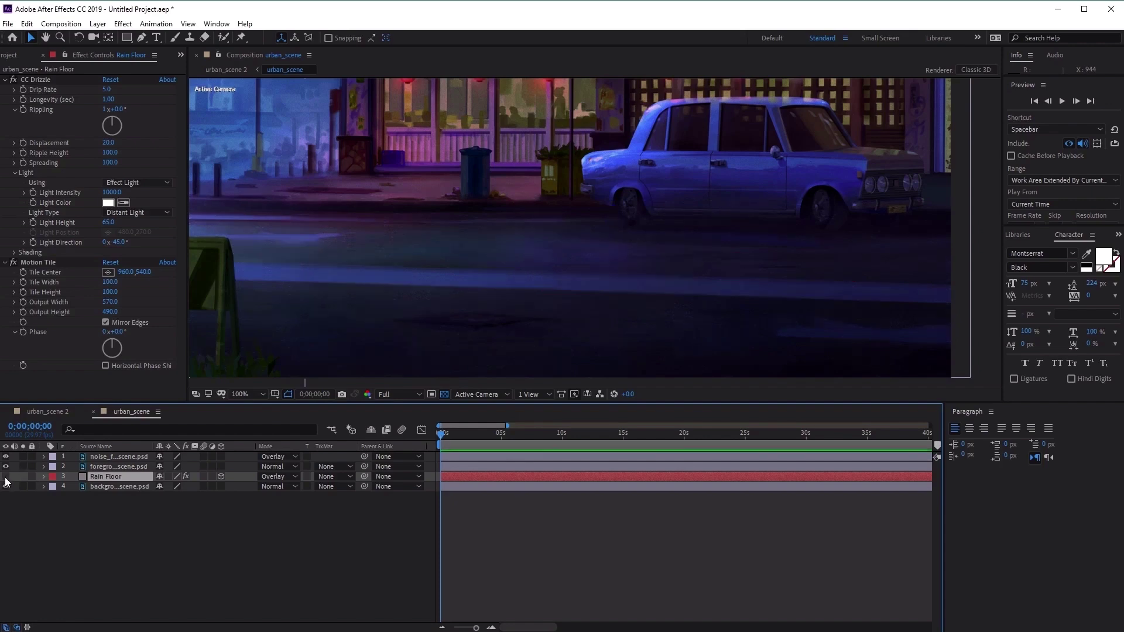
click(5, 477)
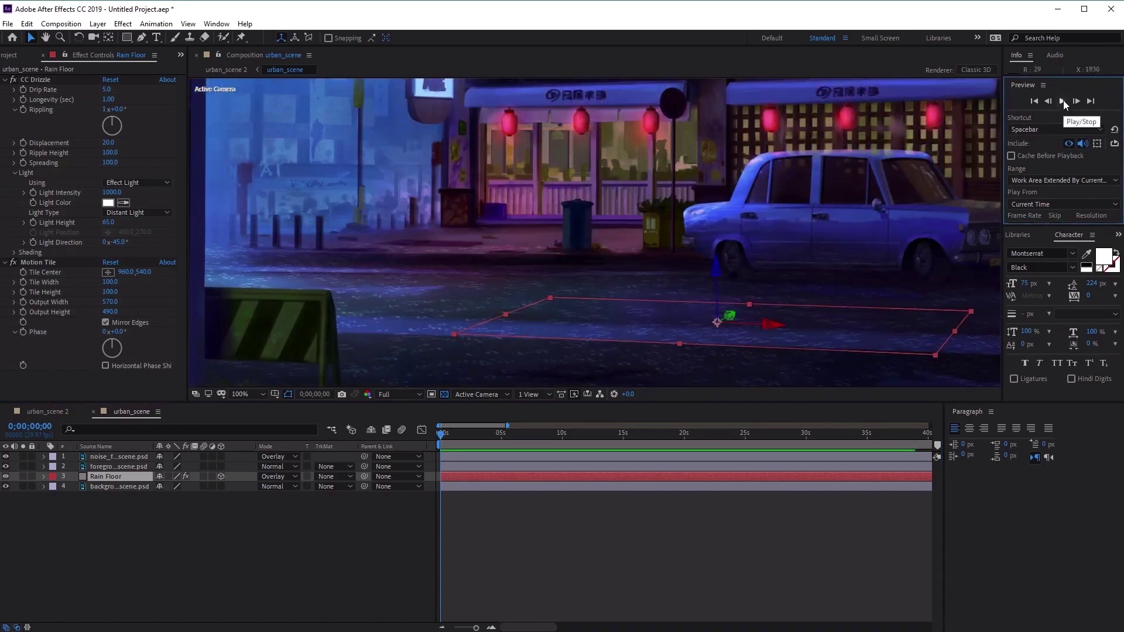
- Play a preview of the rain ripples and examine the shopfronts and car up close
click(1063, 102)
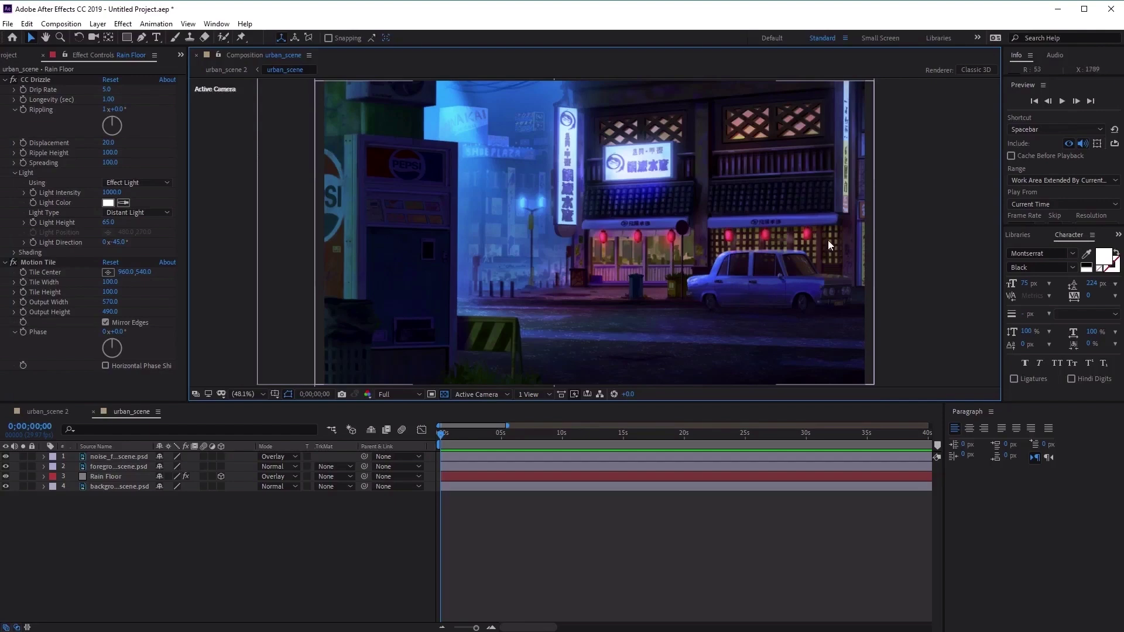
scroll(815, 256, up, 3)
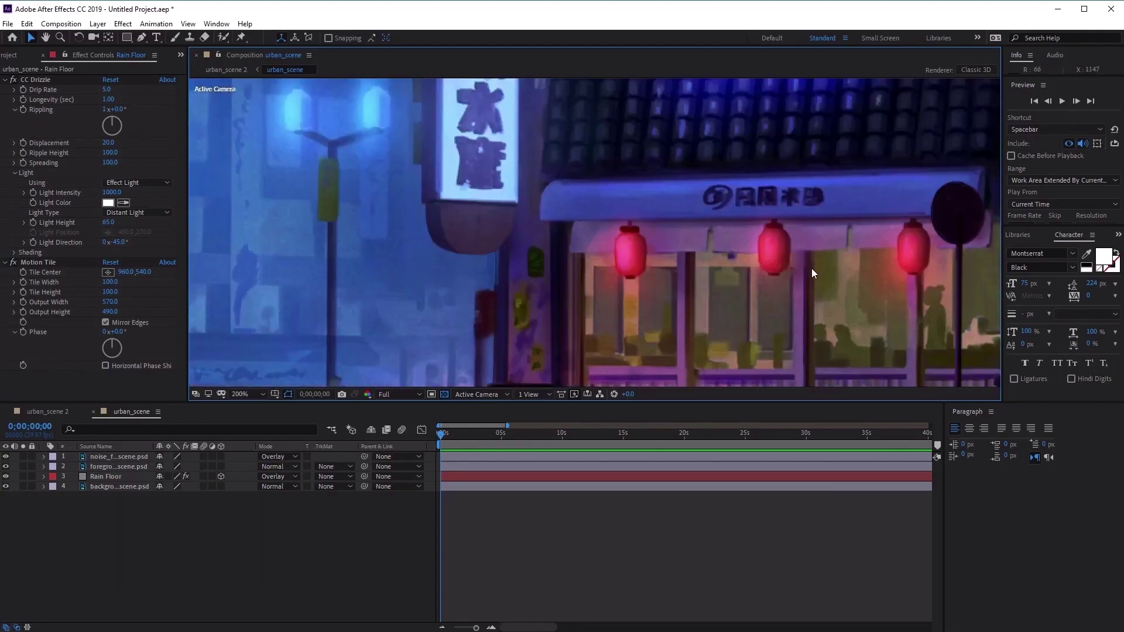
drag(835, 297, 586, 292)
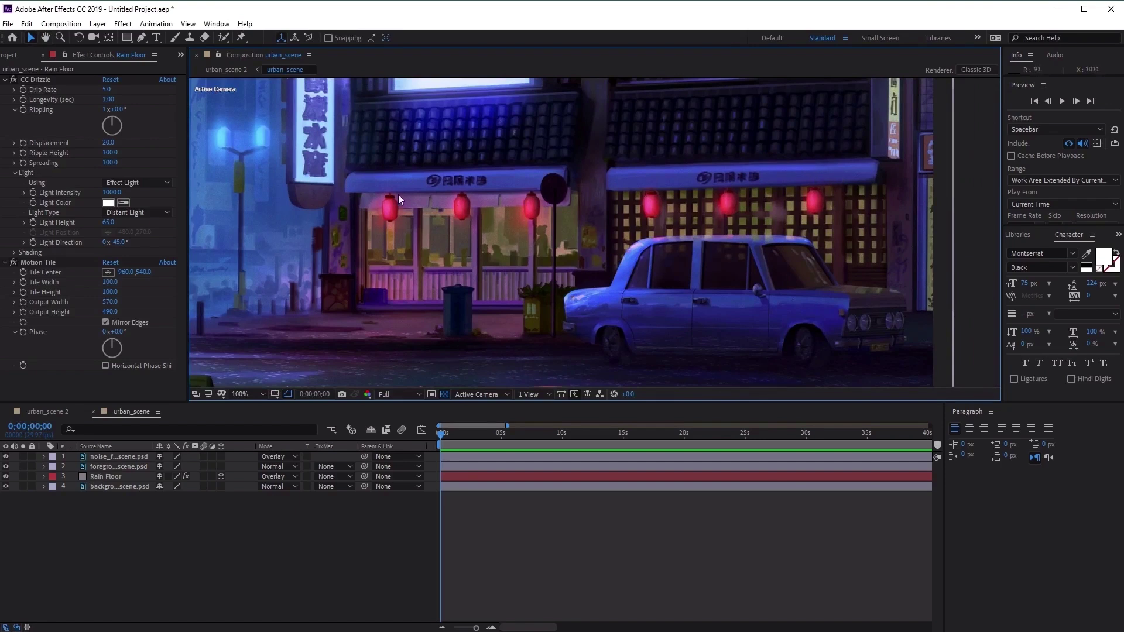
- Create a 1920 x 1080 px black (000000) solid layer named Rain Bounce
click(105, 24)
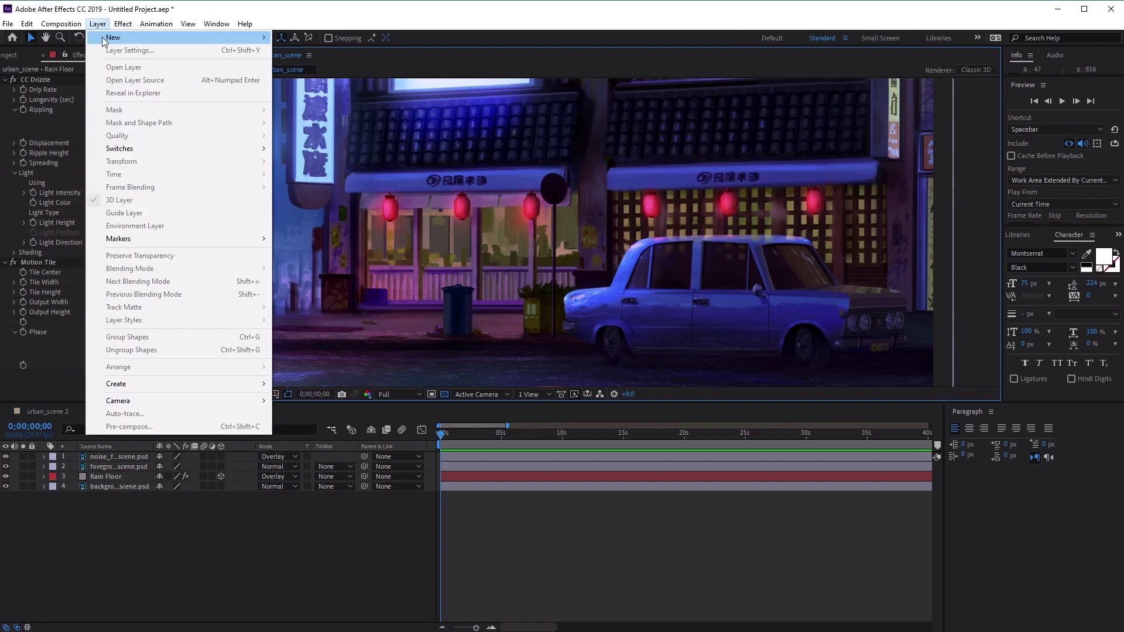
mouse_move(141, 37)
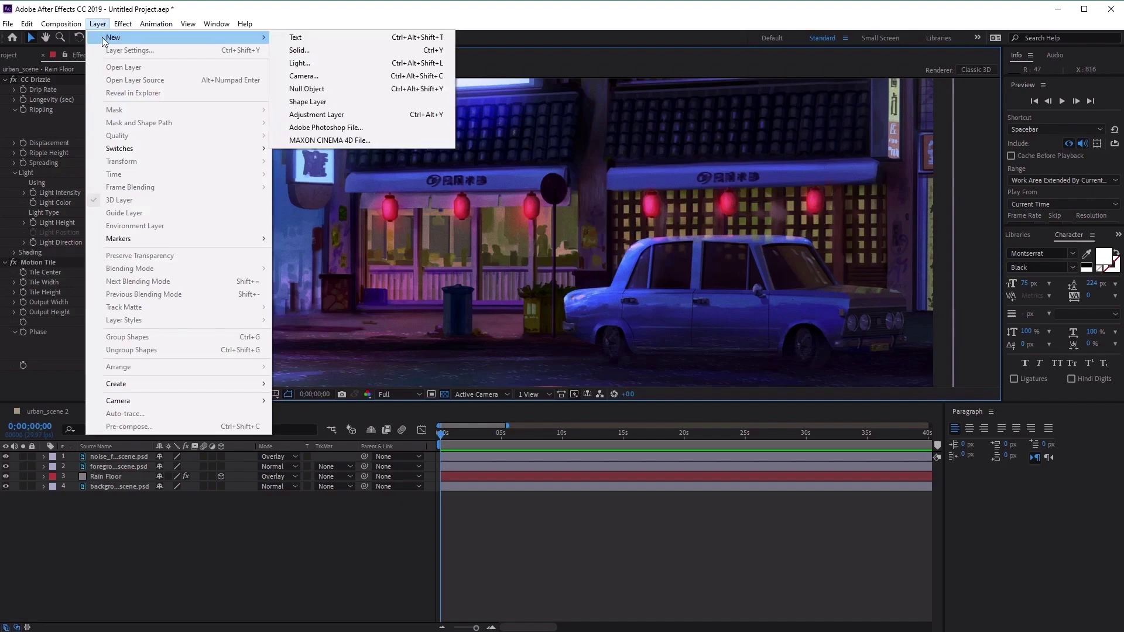
click(381, 50)
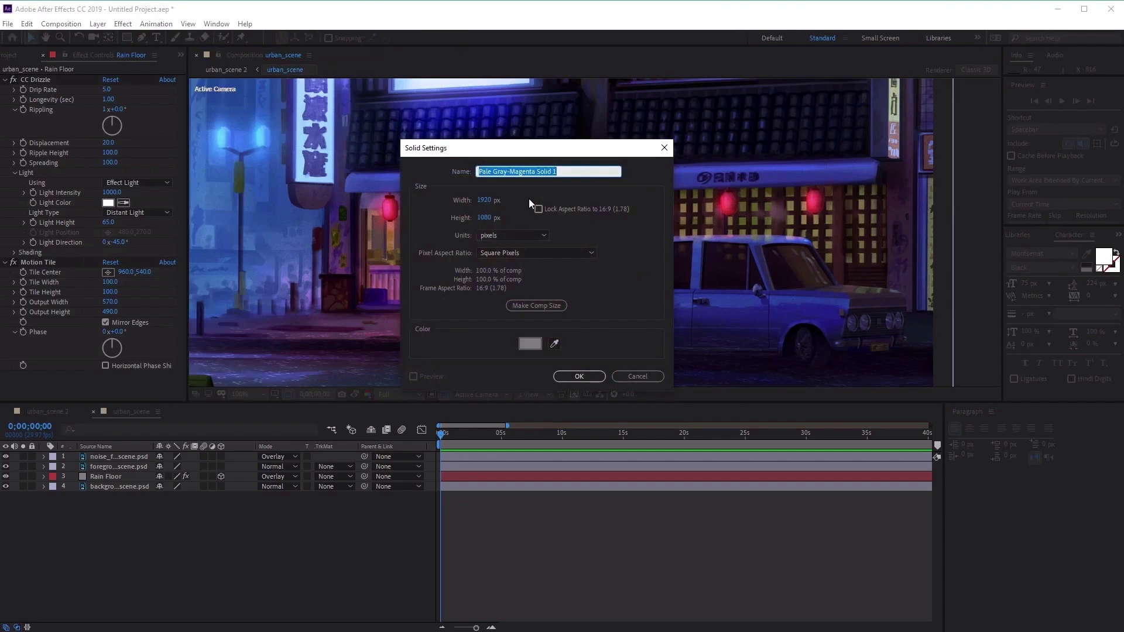
text(Rain Bounce)
click(525, 345)
drag(591, 347, 580, 471)
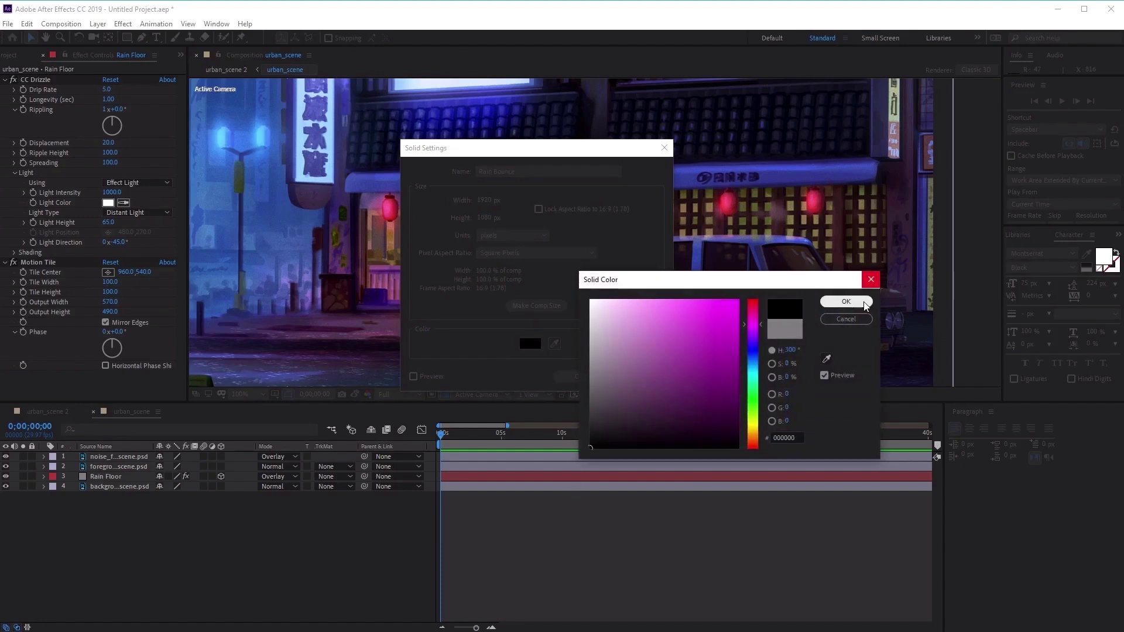
click(846, 302)
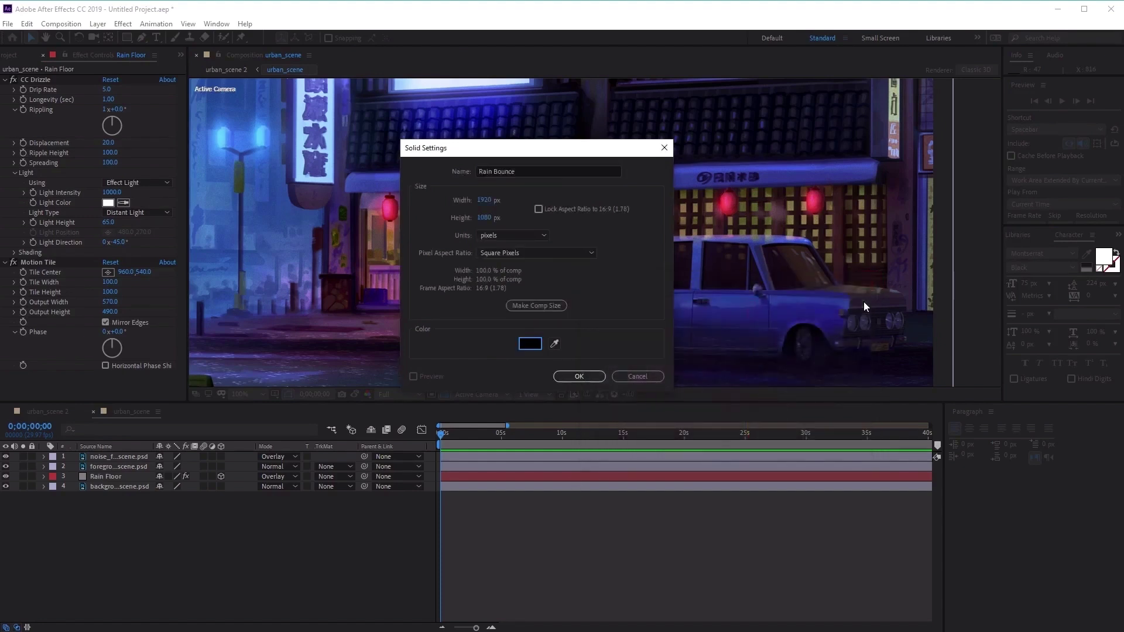
click(579, 377)
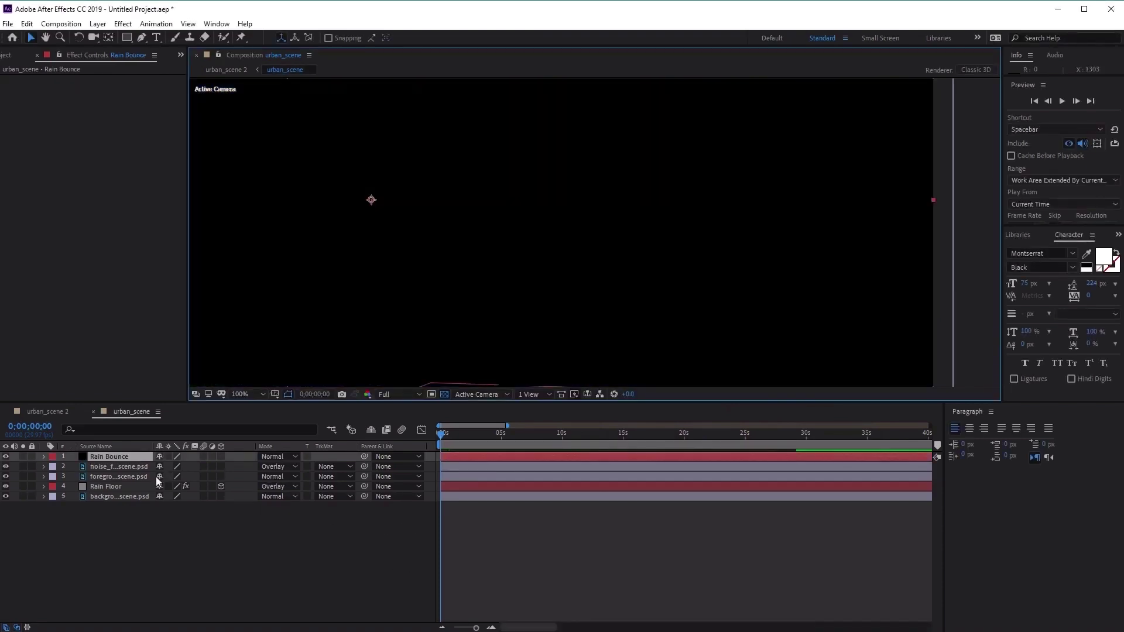
- Apply the CC Particle Systems II simulation effect to the Rain Bounce layer
click(120, 457)
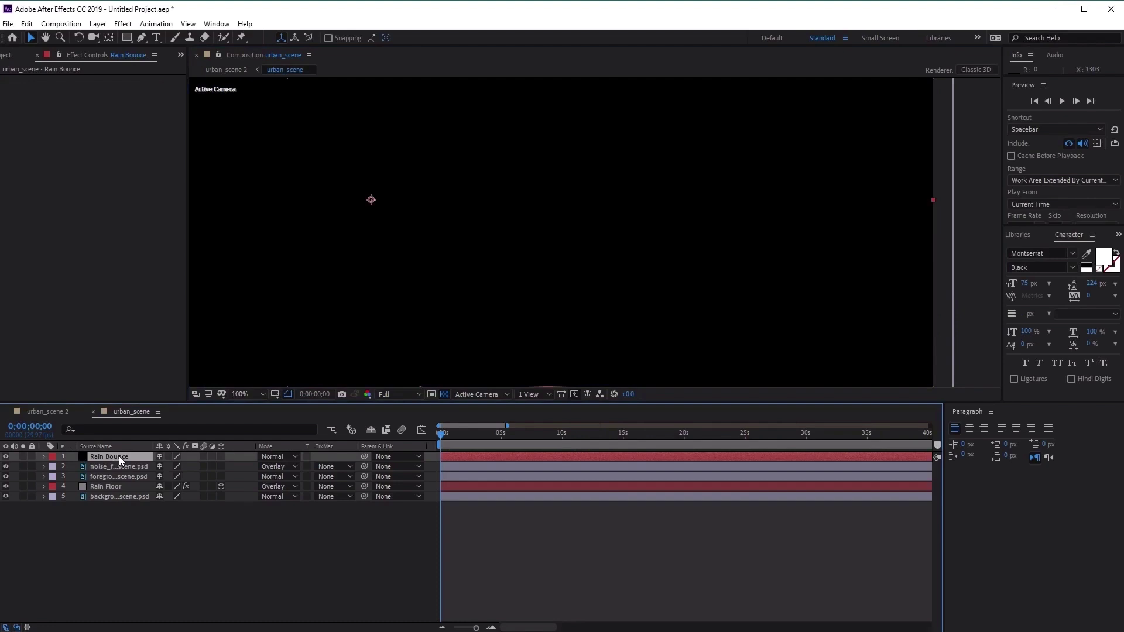
click(125, 24)
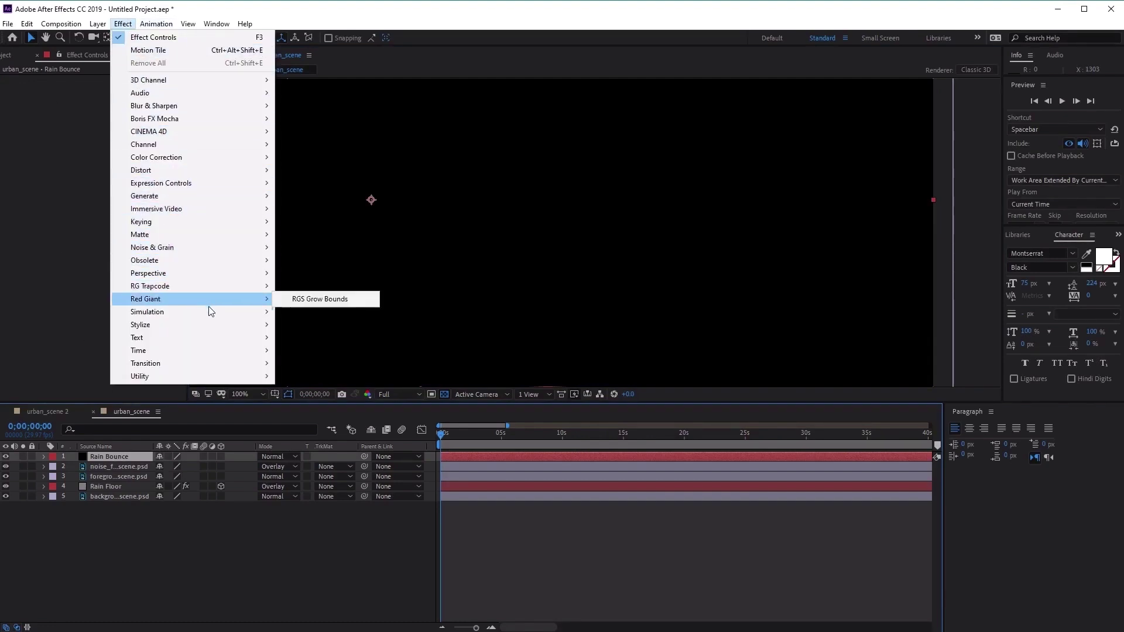
mouse_move(209, 309)
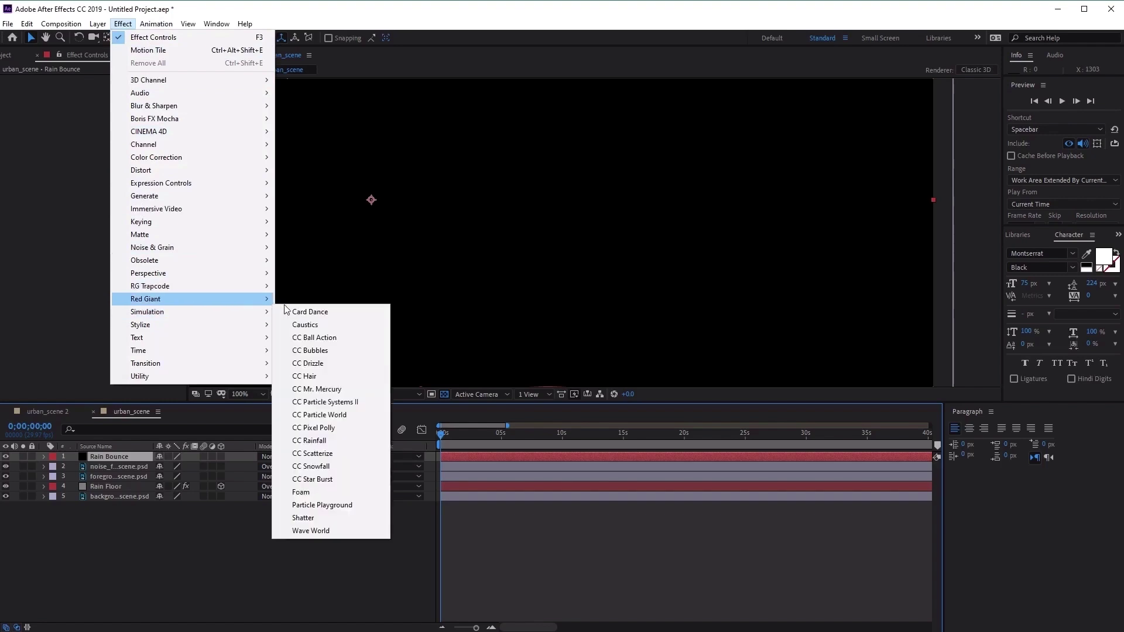
click(360, 405)
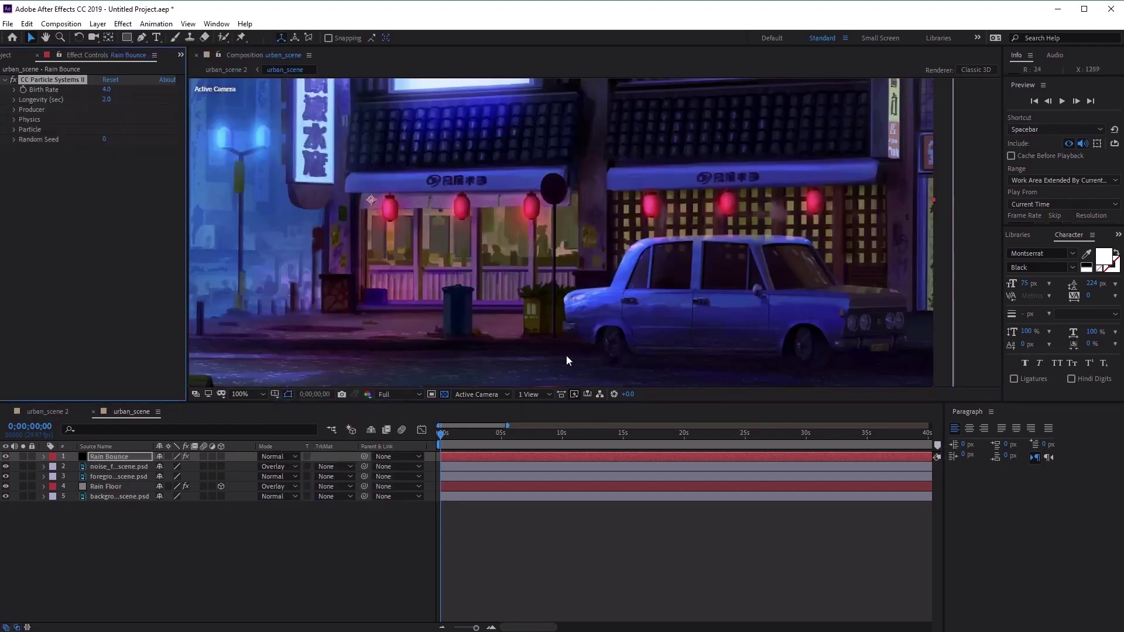
- Fit the whole composition in the viewer and scrub to about 10 seconds to examine the default particle emission
scroll(578, 346, down, 2)
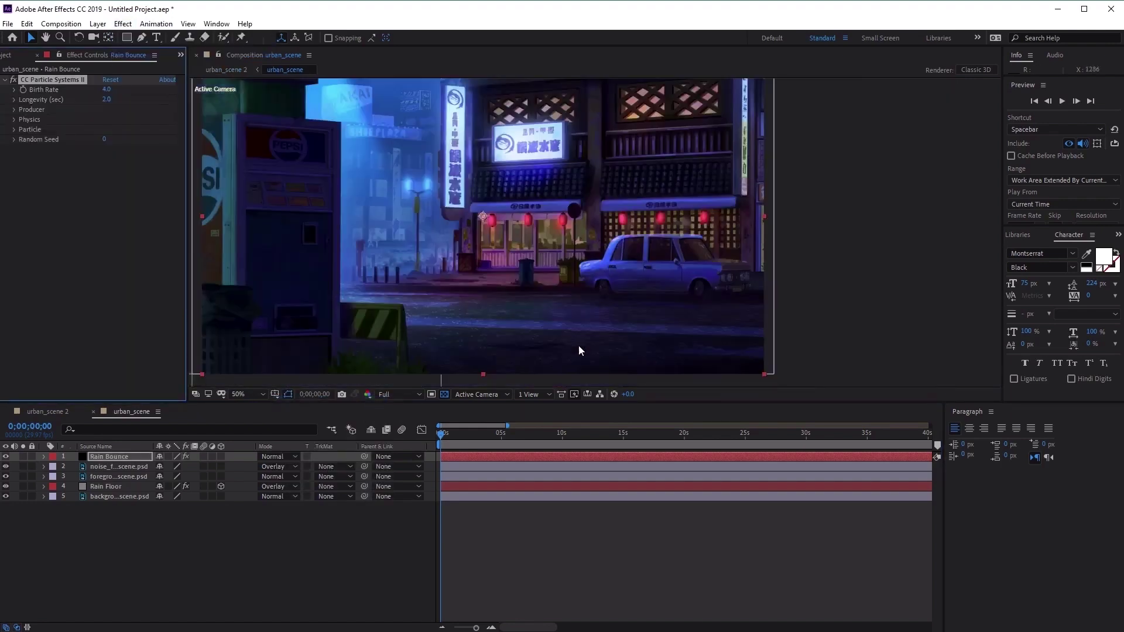
click(263, 398)
click(263, 408)
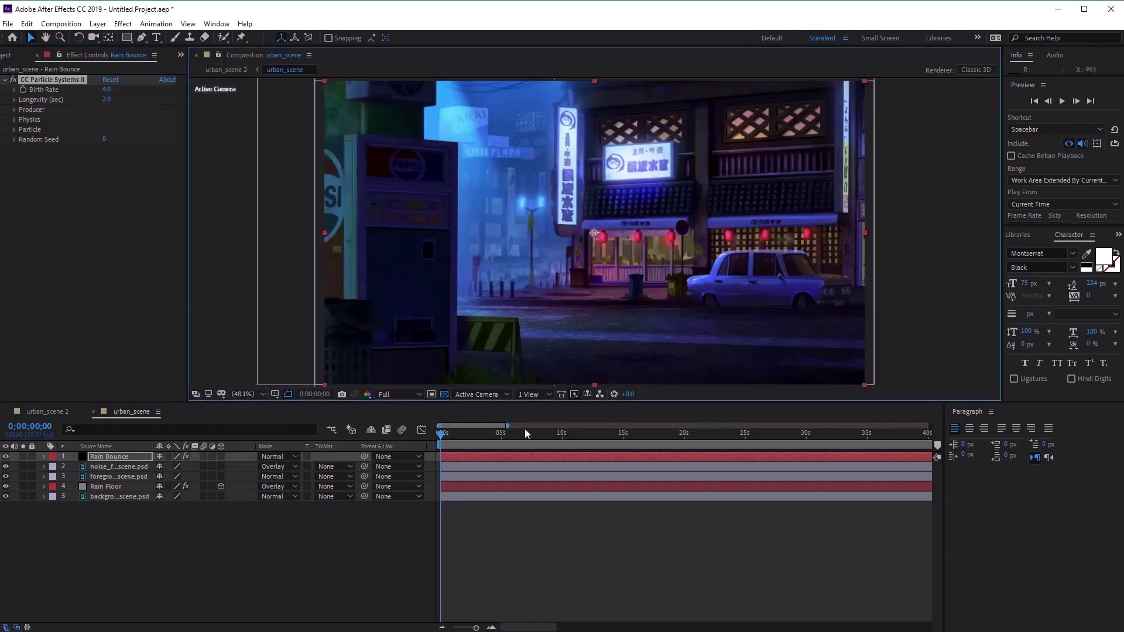
drag(466, 434, 496, 440)
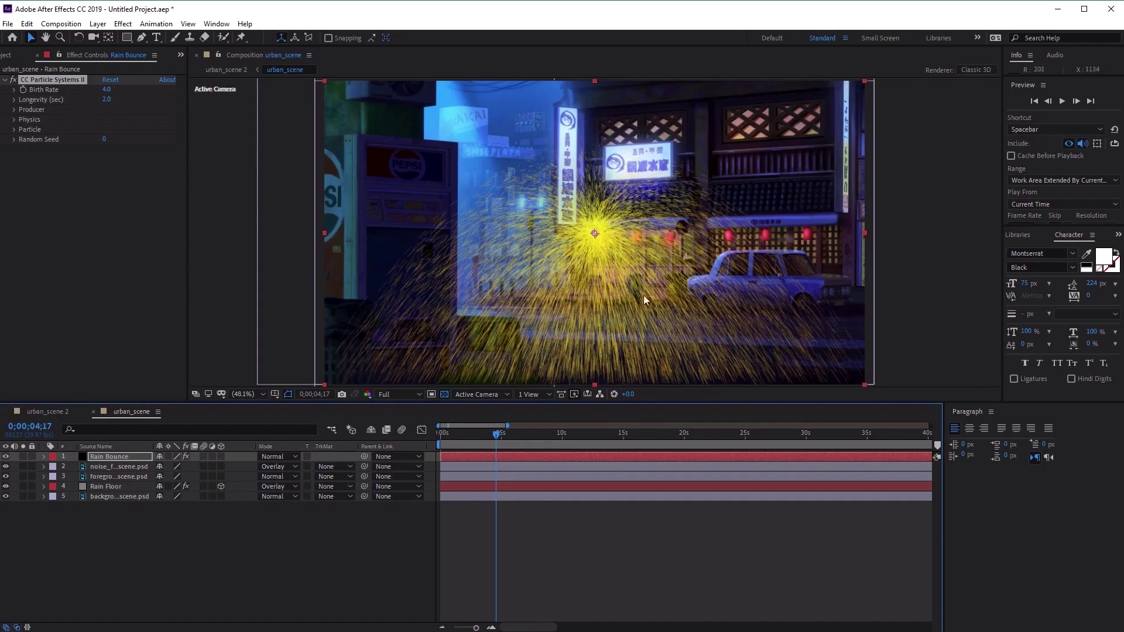
drag(508, 435, 565, 426)
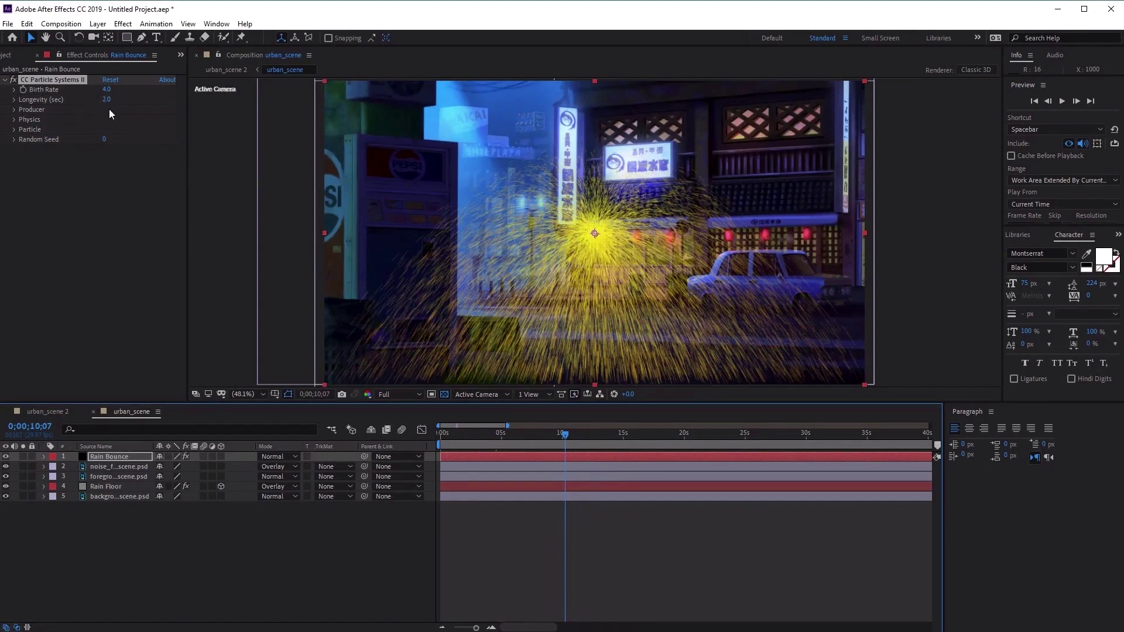
- Set the birth color of the Rain Bounce particles to white (FFFFFF)
click(23, 133)
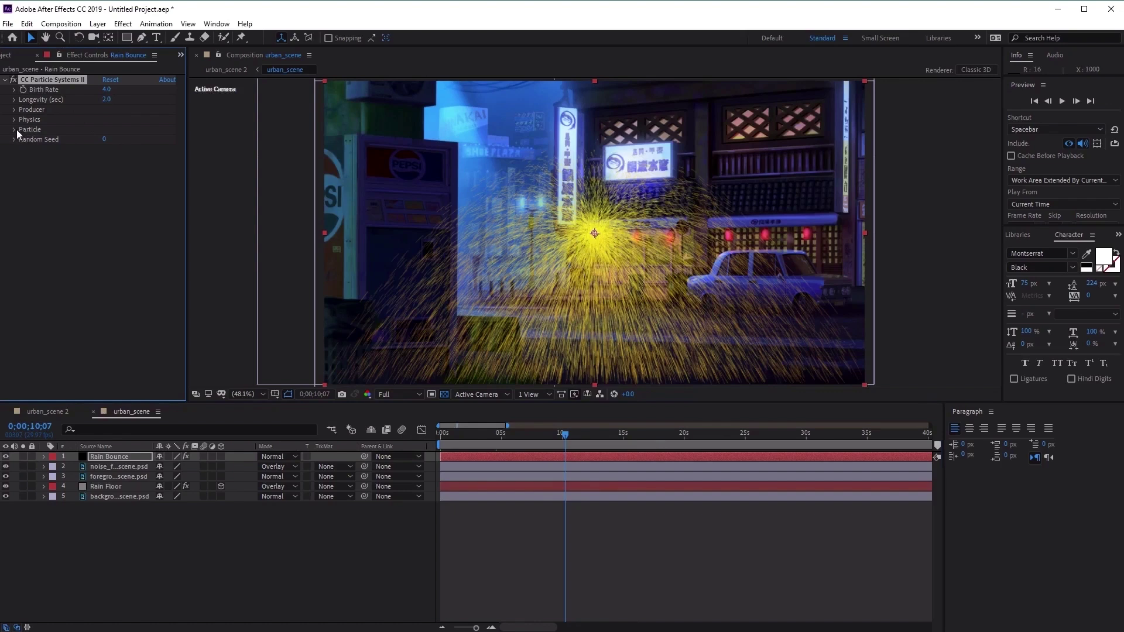
click(16, 129)
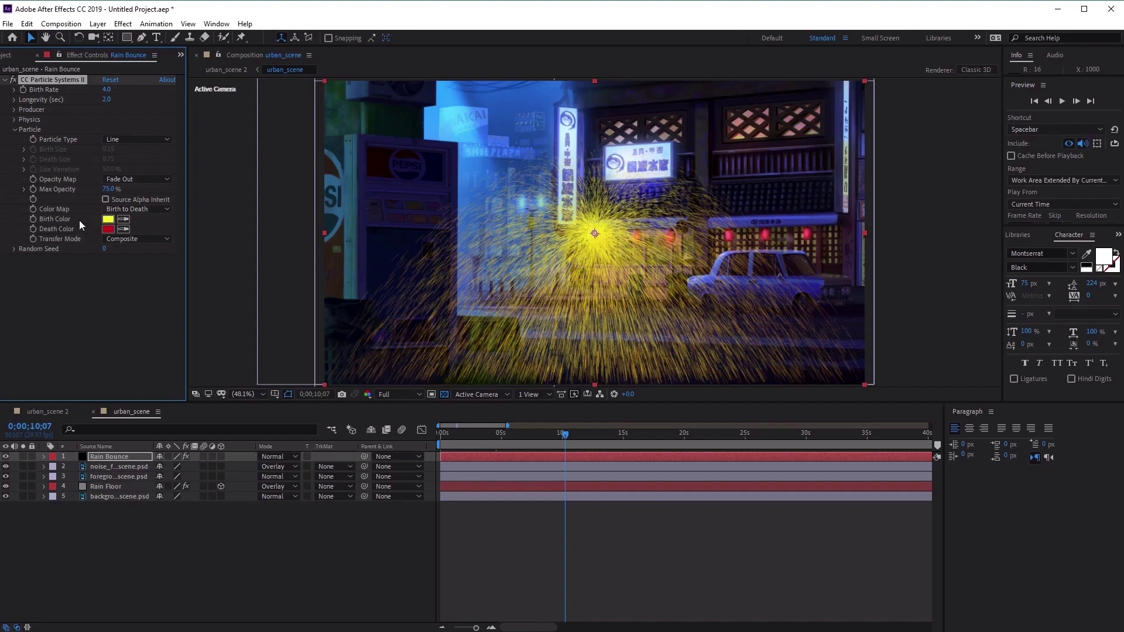
click(111, 219)
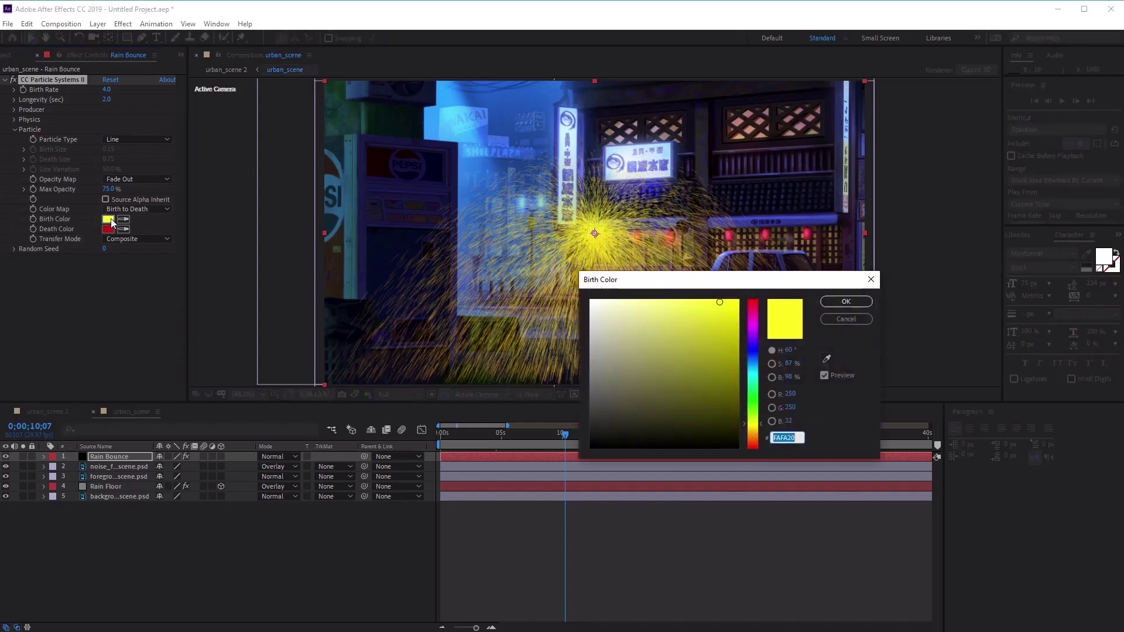
drag(682, 285, 807, 234)
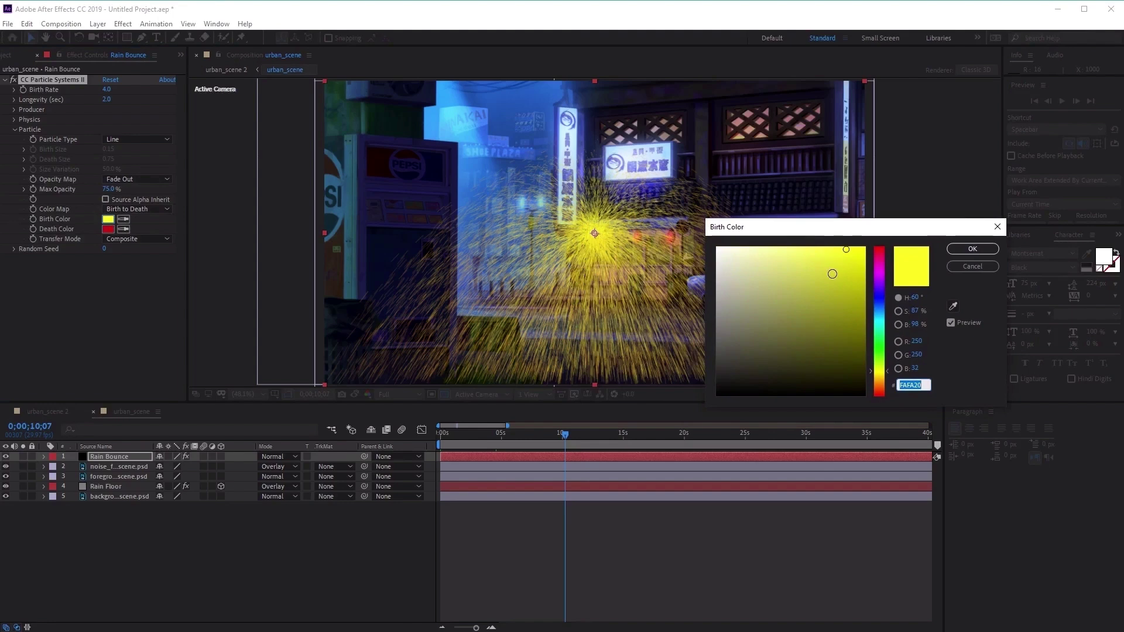
drag(833, 271, 691, 239)
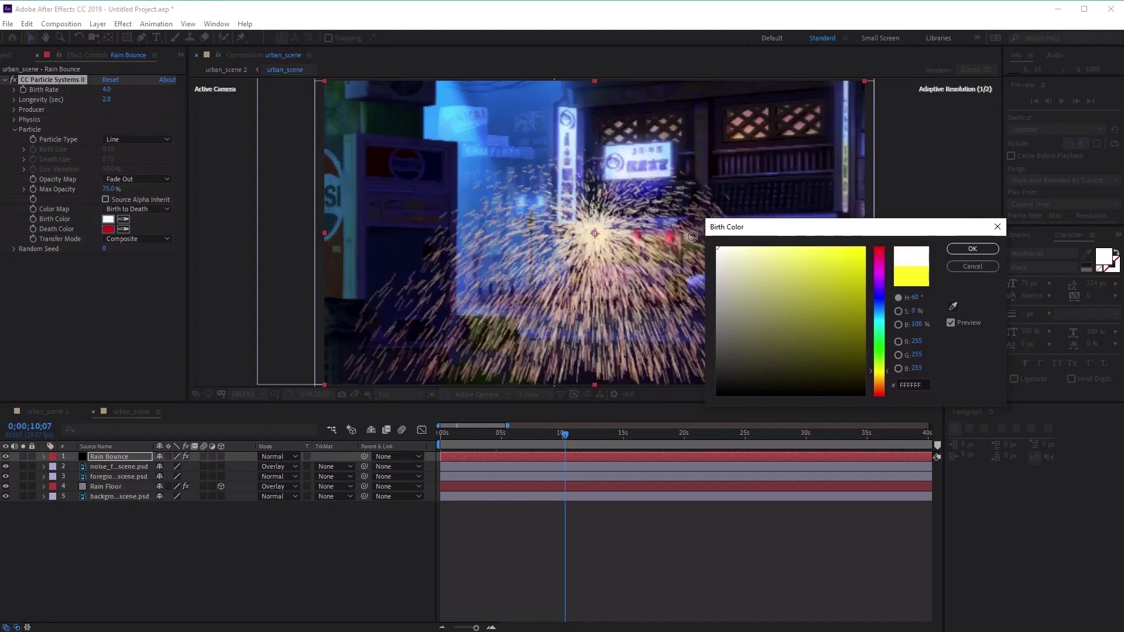
click(973, 249)
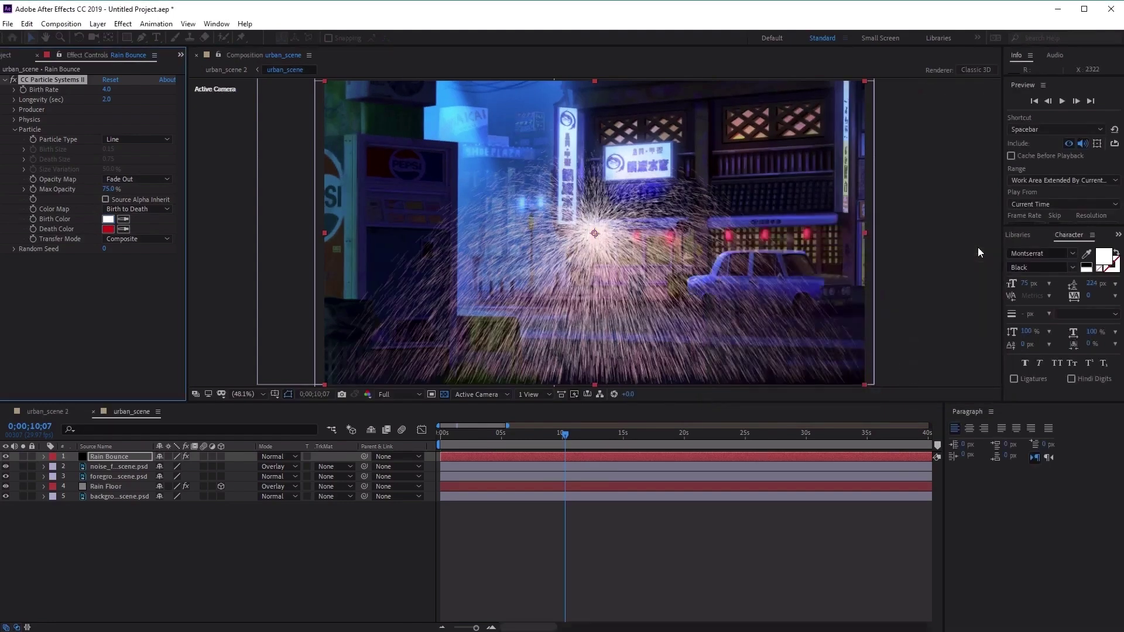
- Set the death color of the Rain Bounce particles to pale purple, hex BBAAC4
click(108, 228)
drag(783, 230, 781, 221)
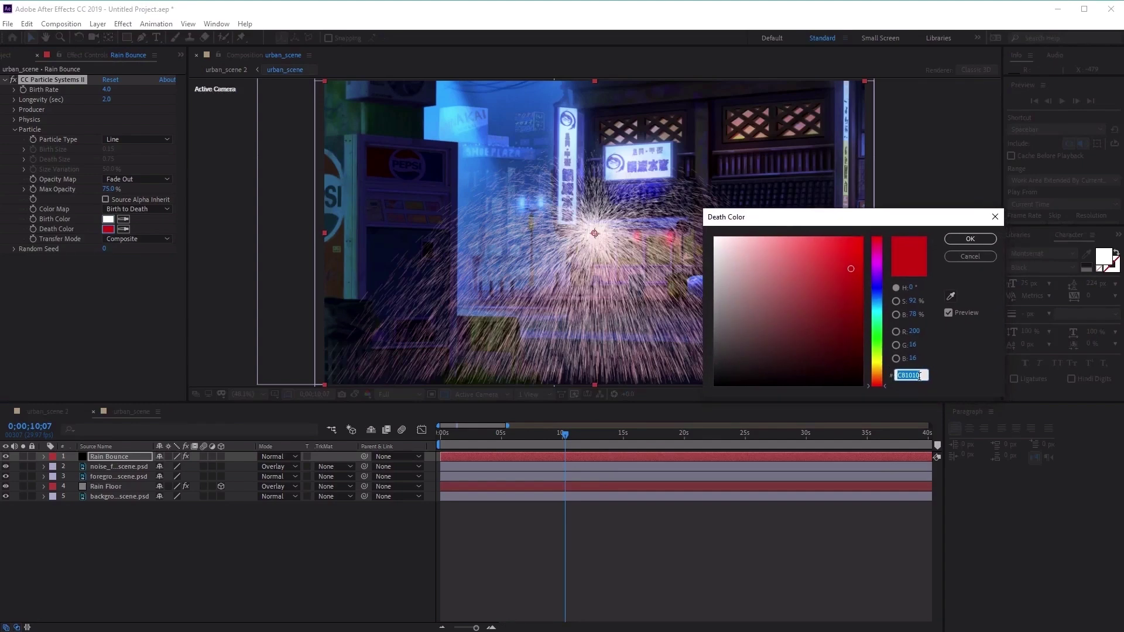
click(723, 283)
drag(722, 282, 715, 282)
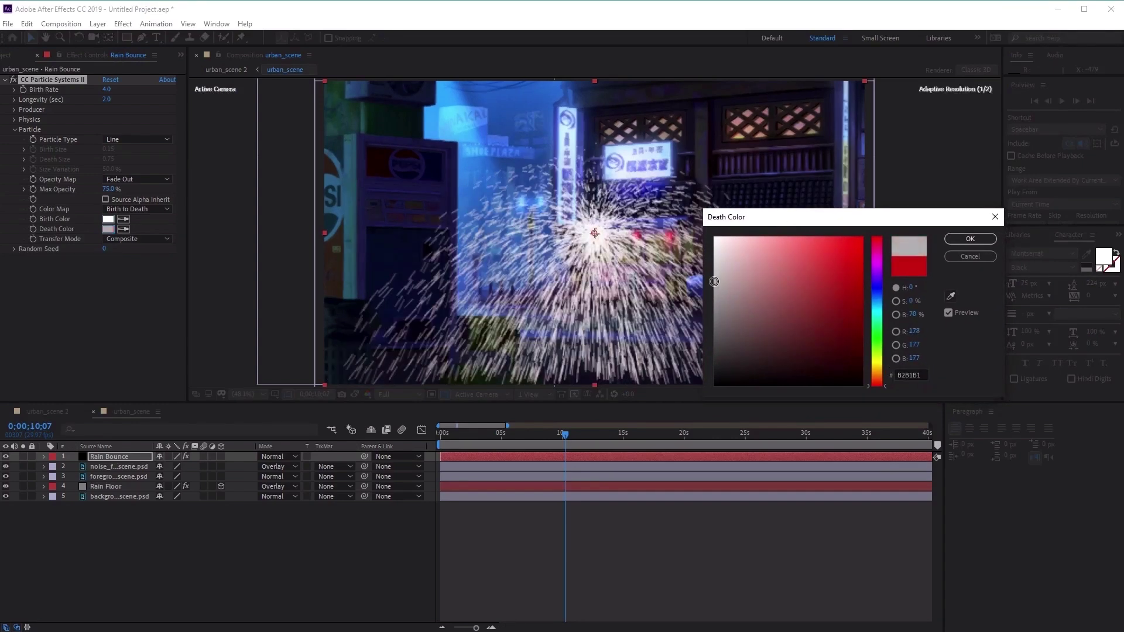
click(876, 300)
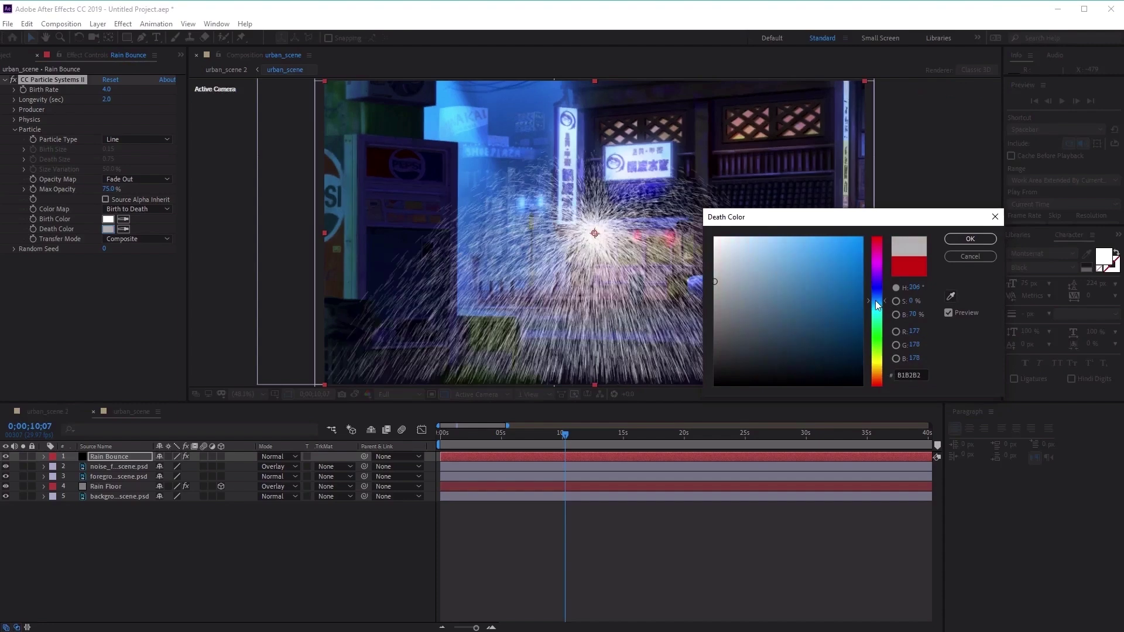
click(916, 376)
text(B)
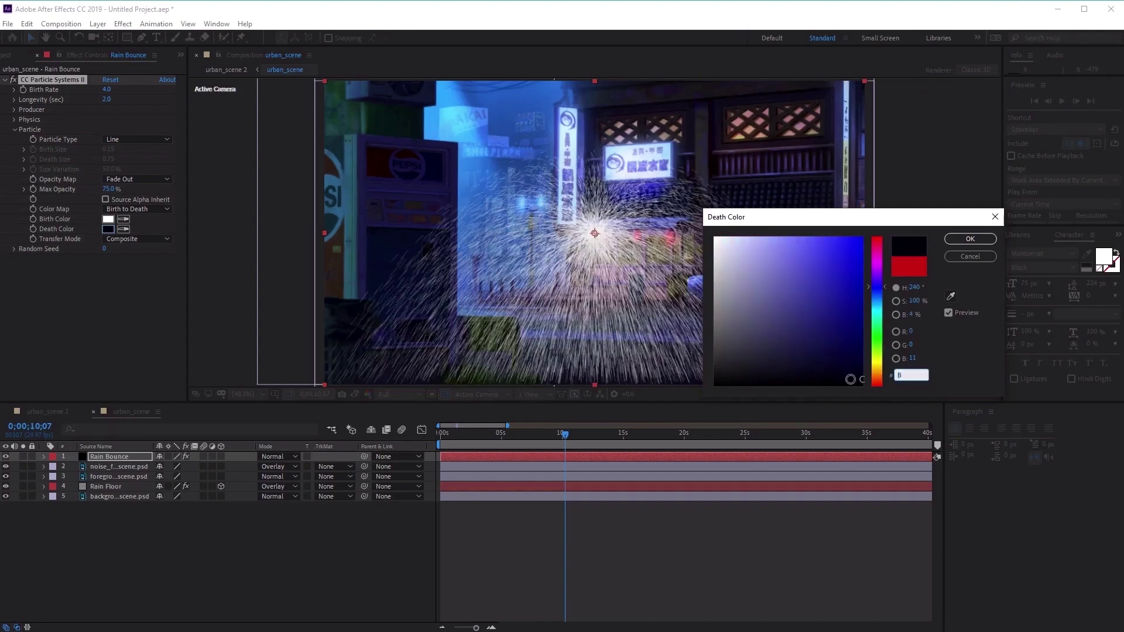
text(AA)
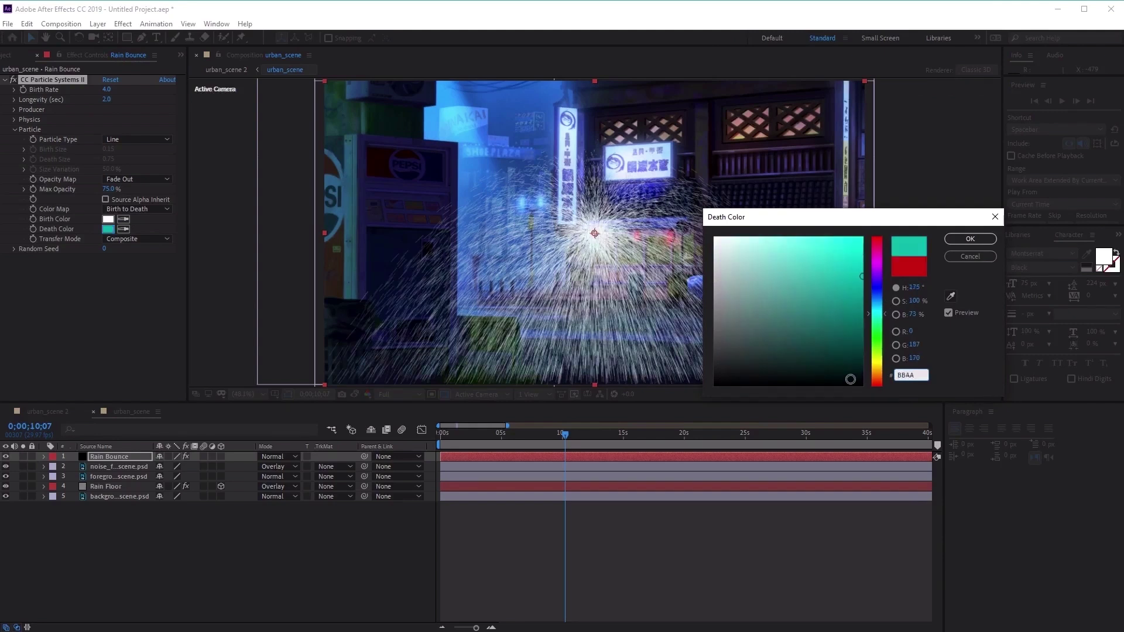
text(C4)
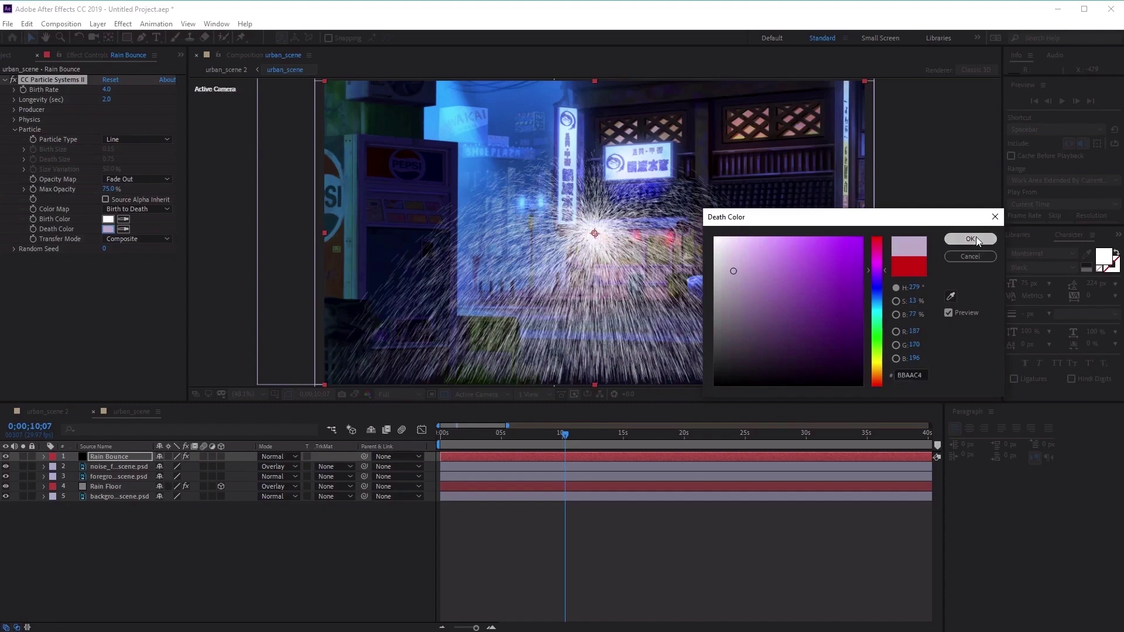
click(970, 239)
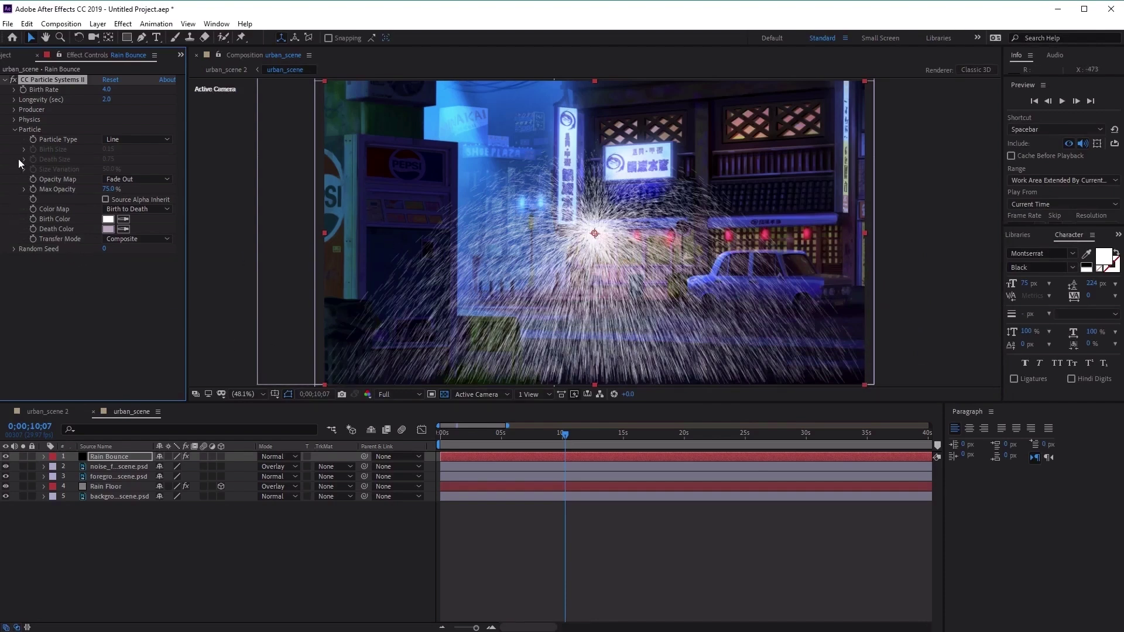
click(15, 129)
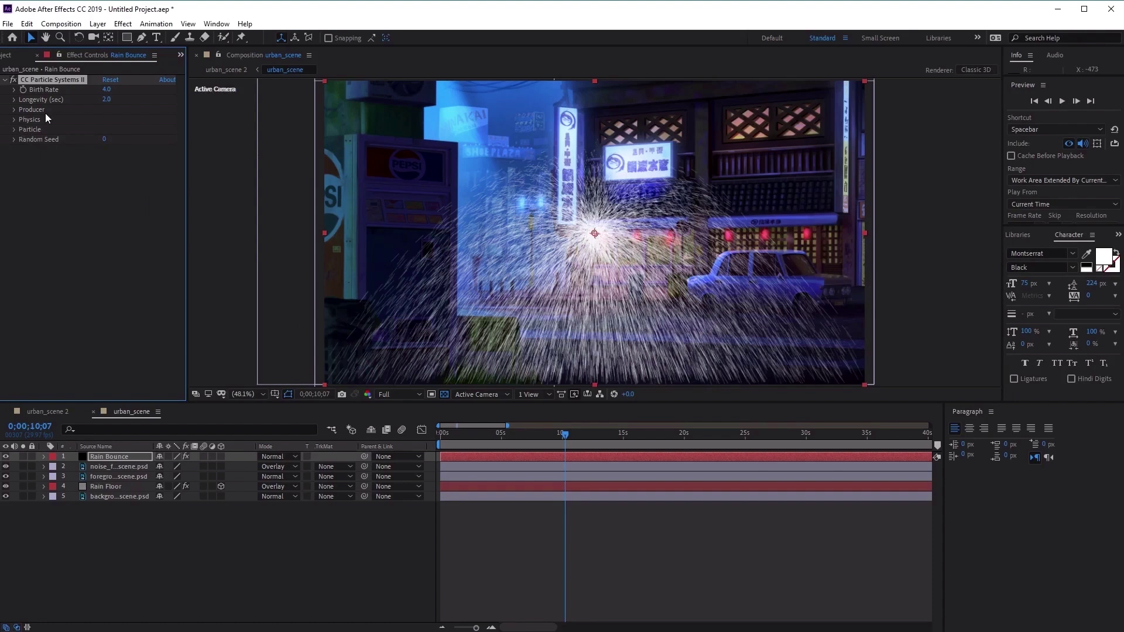
- Widen the particle producer by setting its Radius X to 40
click(14, 110)
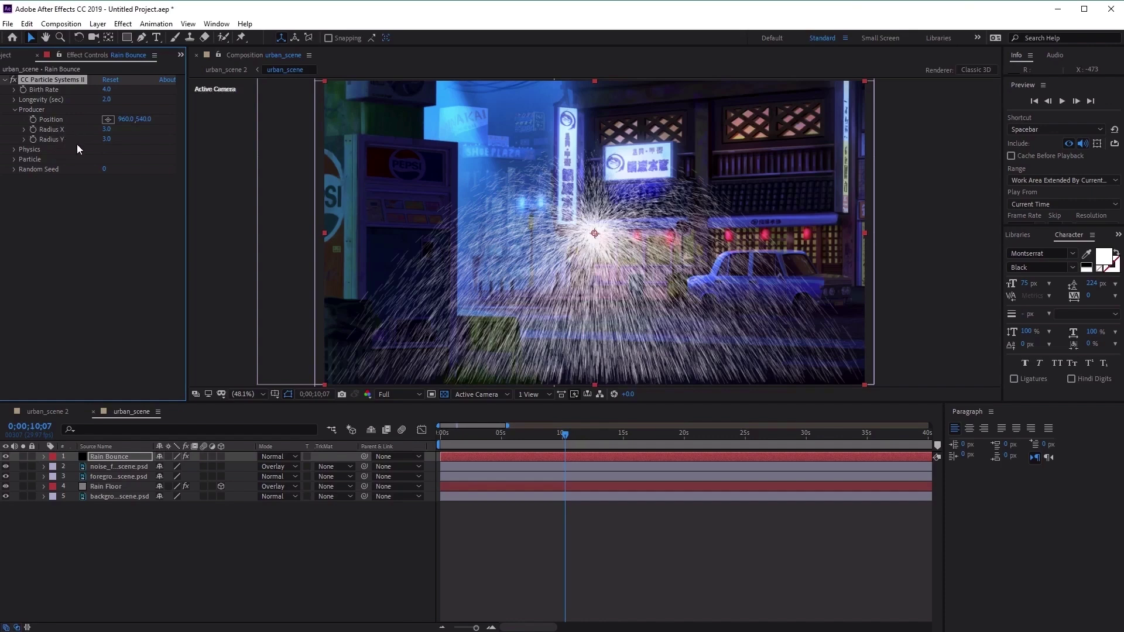
drag(160, 119, 196, 146)
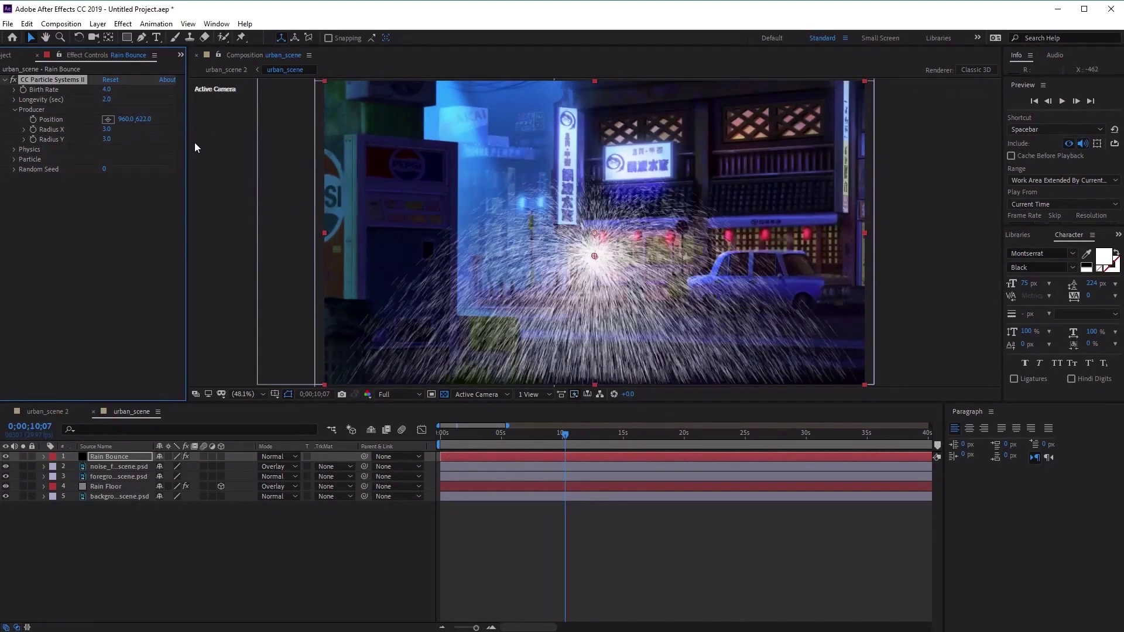
key(ctrl+z)
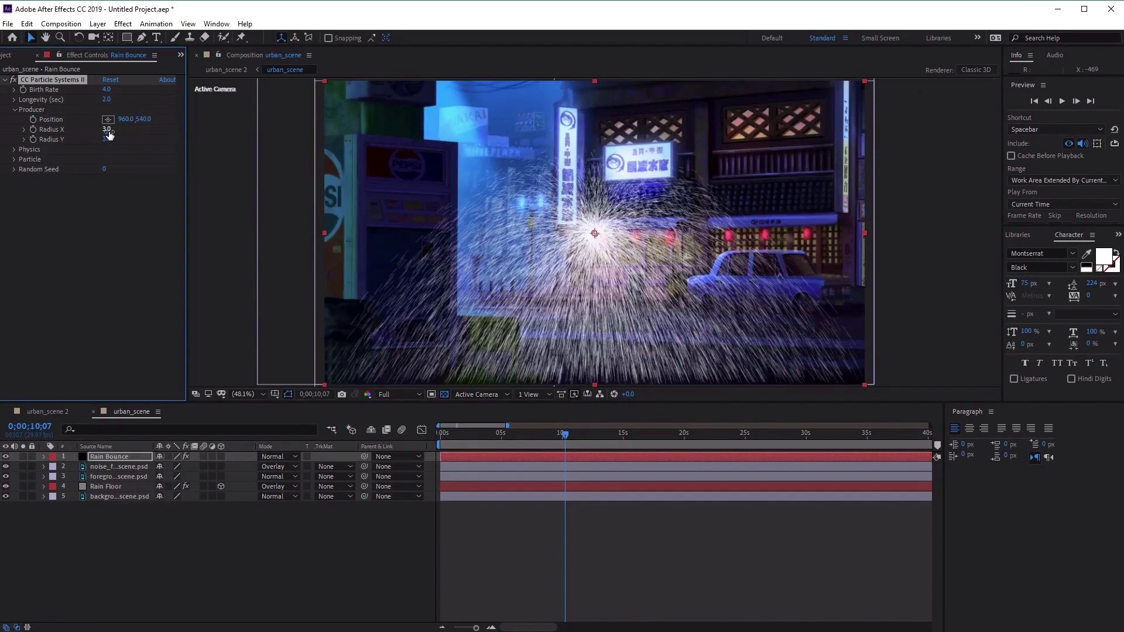
drag(108, 131, 155, 136)
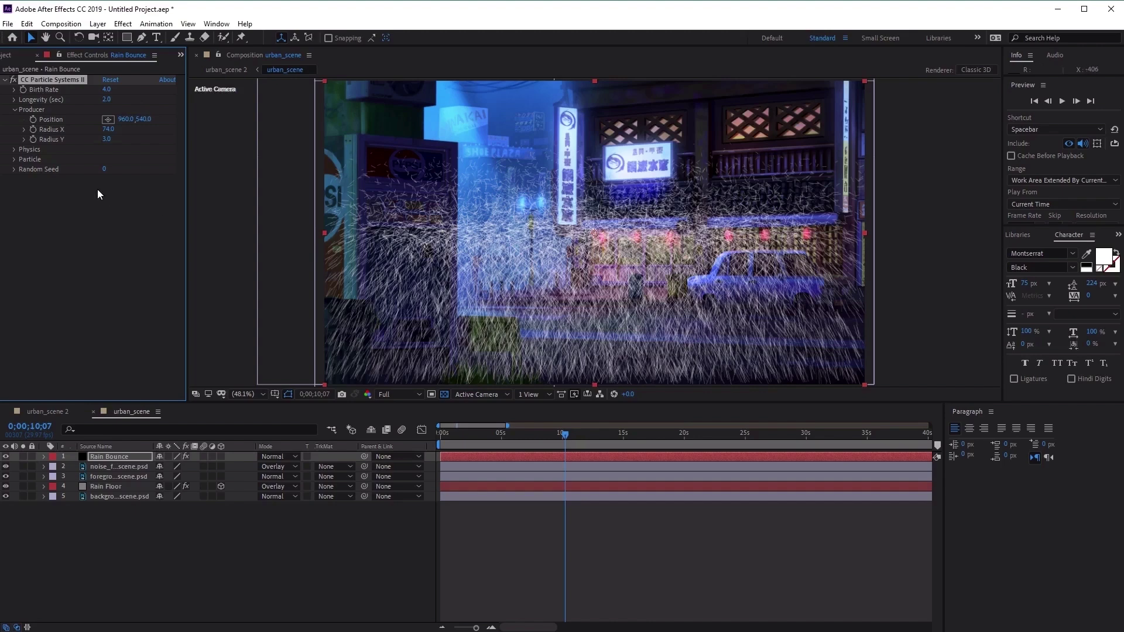
click(107, 129)
text(4)
key(Return)
click(110, 130)
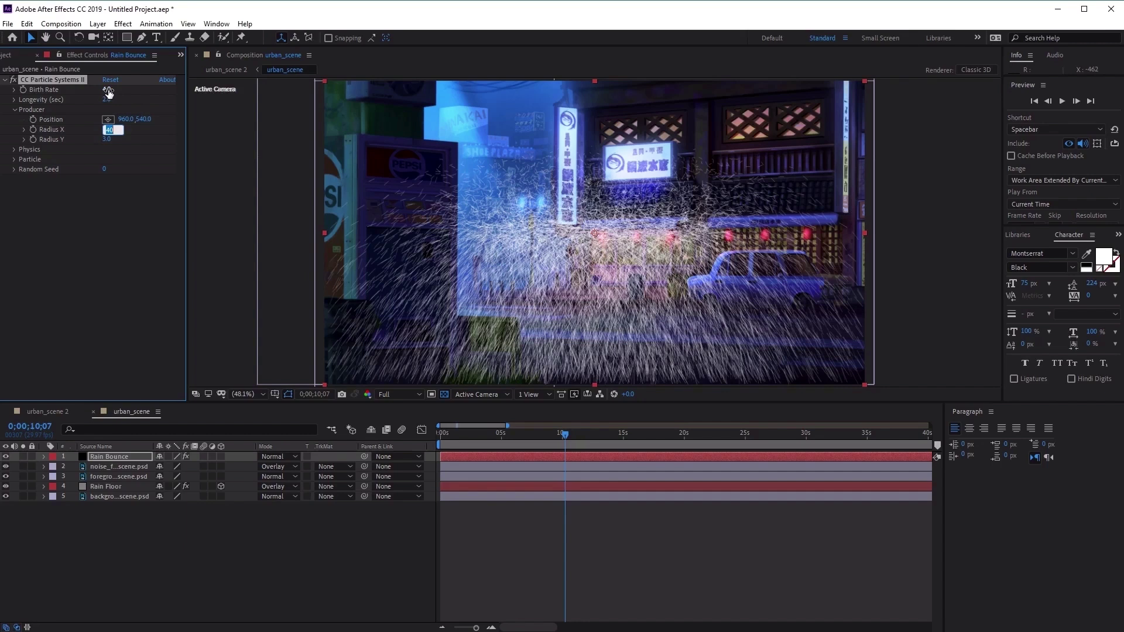
- Lower the particle birth rate to 0.4 and enlarge the composition viewer area
click(108, 90)
text(0.4)
key(Return)
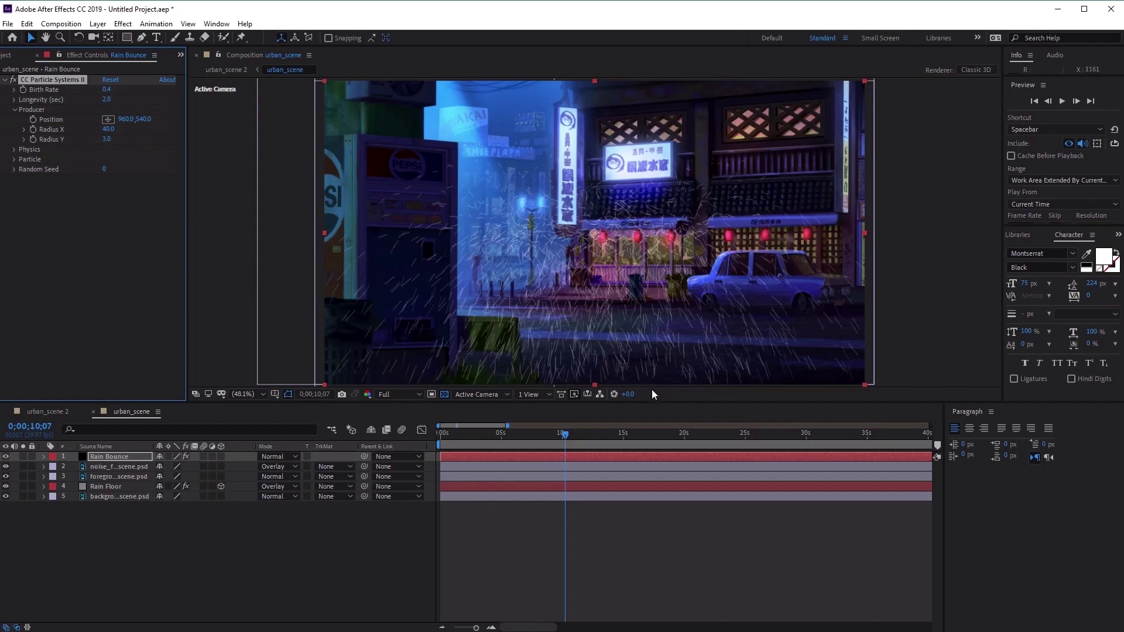
drag(656, 405, 656, 479)
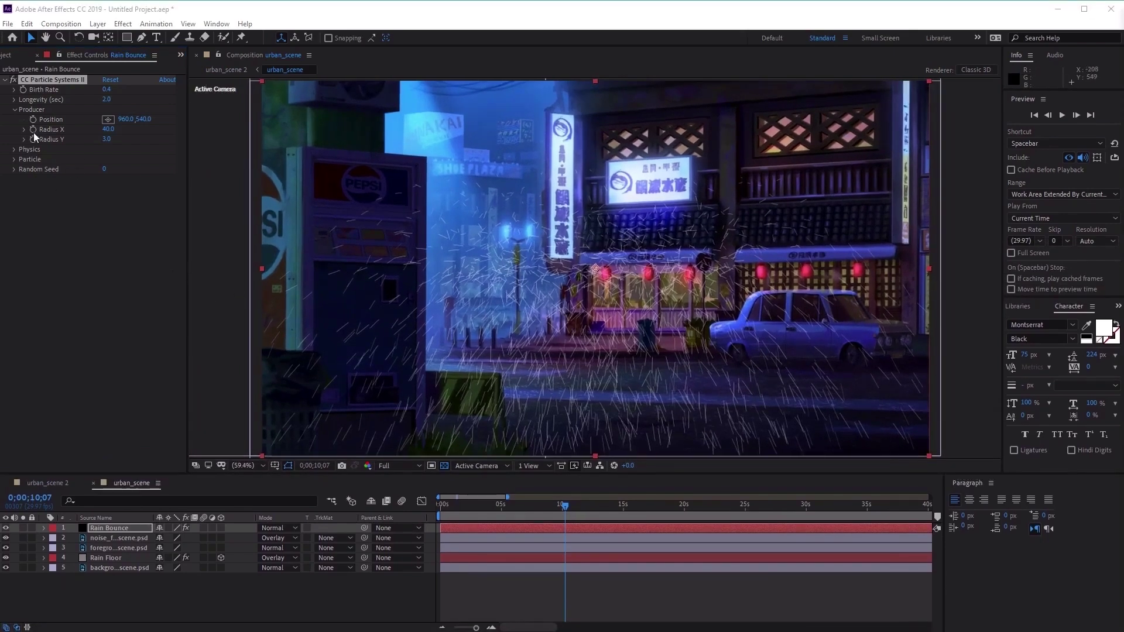
- Set the particle physics to gravity -0.5 and velocity 0.2, with a longevity of 1.0 second
click(16, 110)
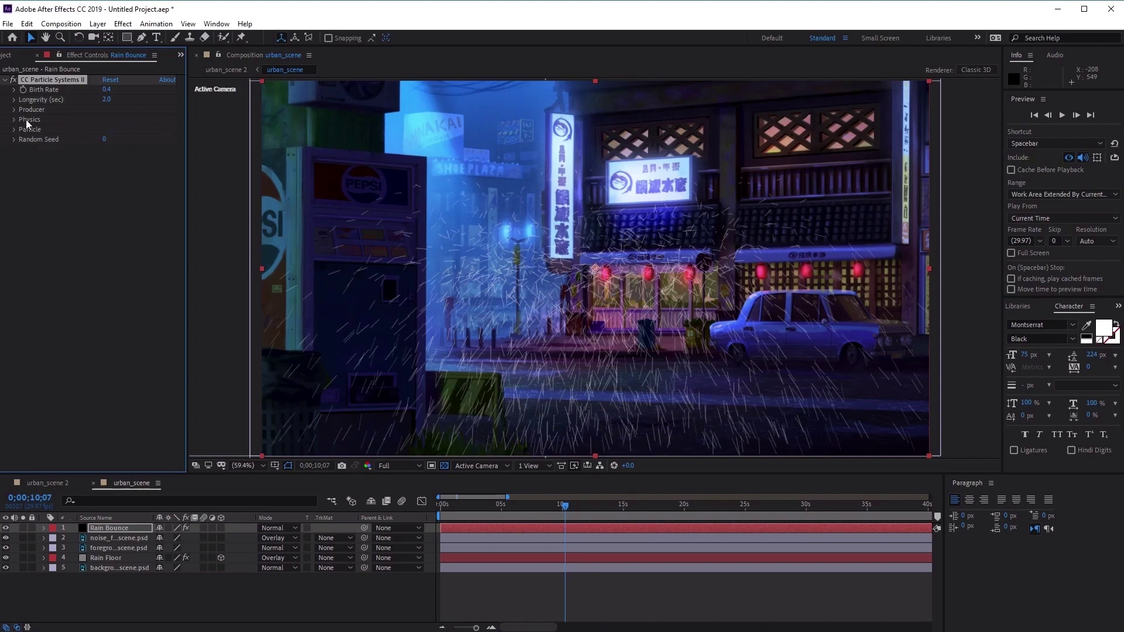
click(17, 123)
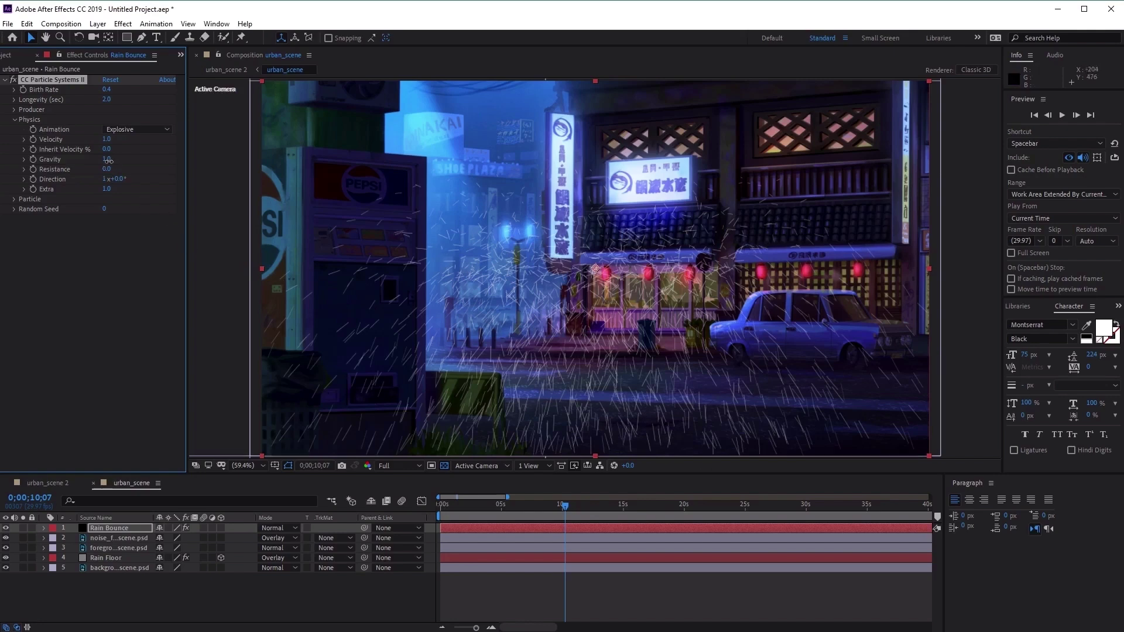
drag(108, 161, 3, 141)
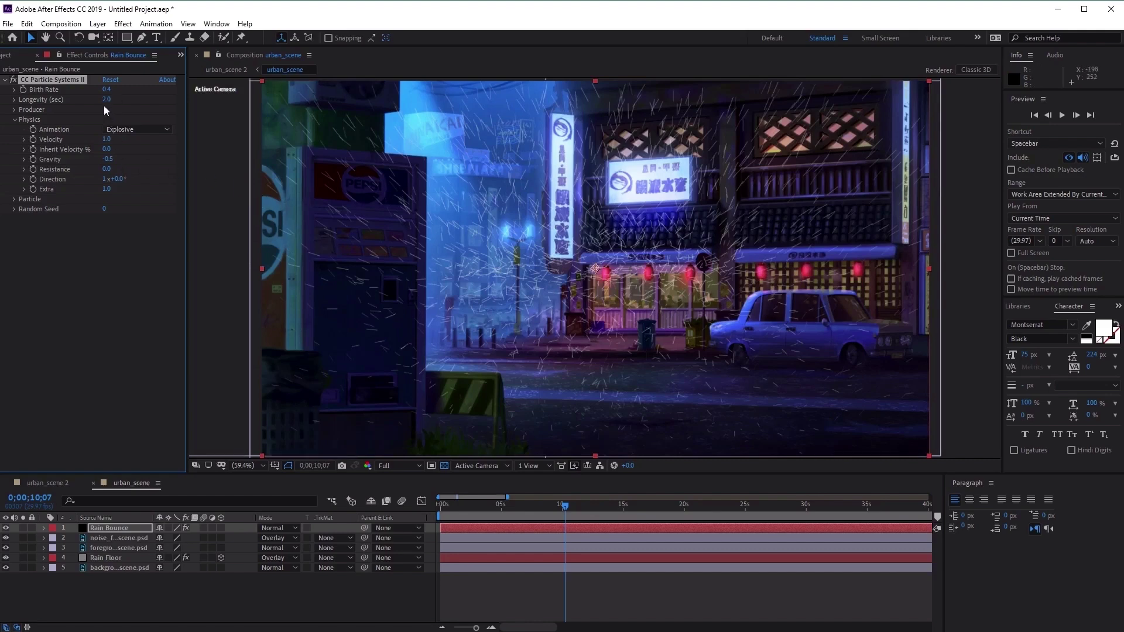
drag(108, 102, 60, 110)
drag(106, 141, 64, 147)
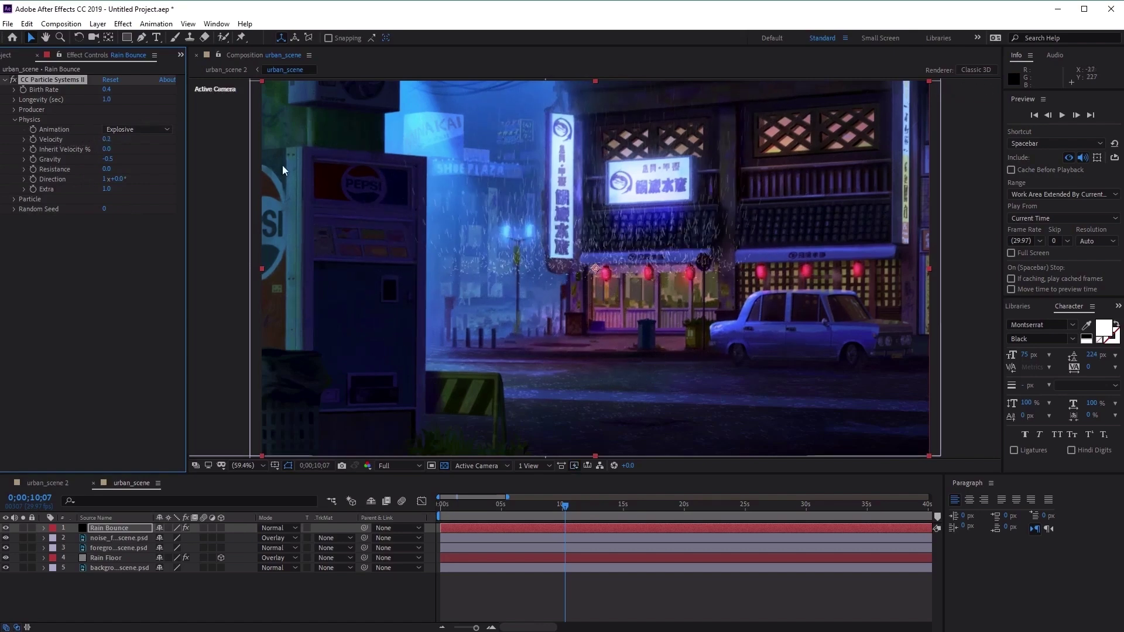
- Tune the particles against the shopfront at 100% zoom, setting the birth rate to 0.6 and longevity to 0.2 seconds
key(slash)
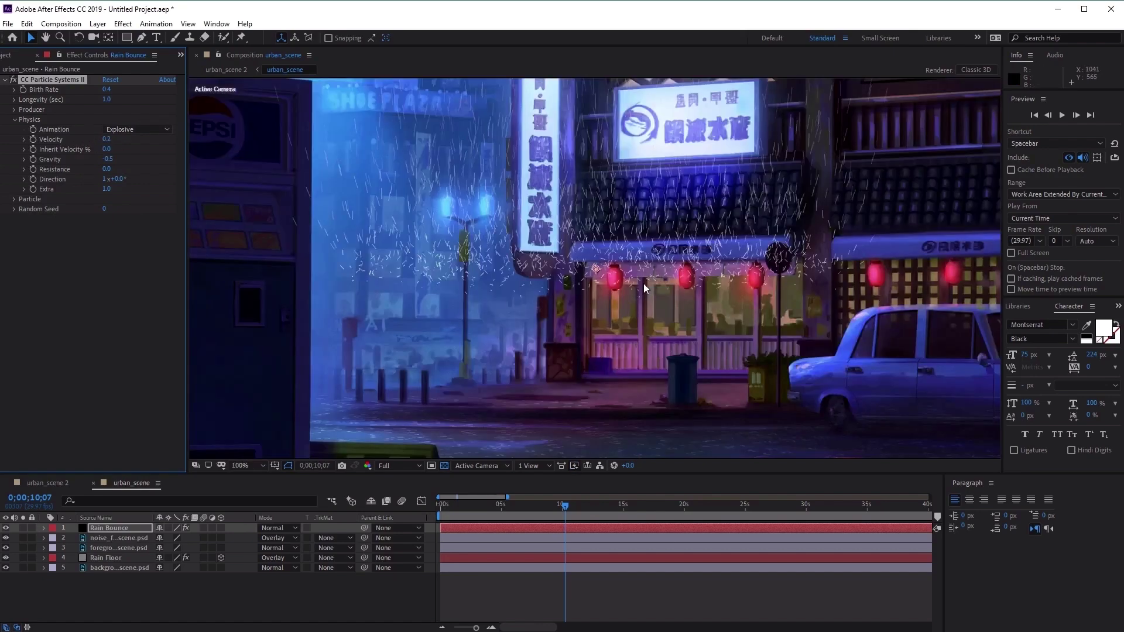
key(h)
drag(710, 245, 613, 310)
key(v)
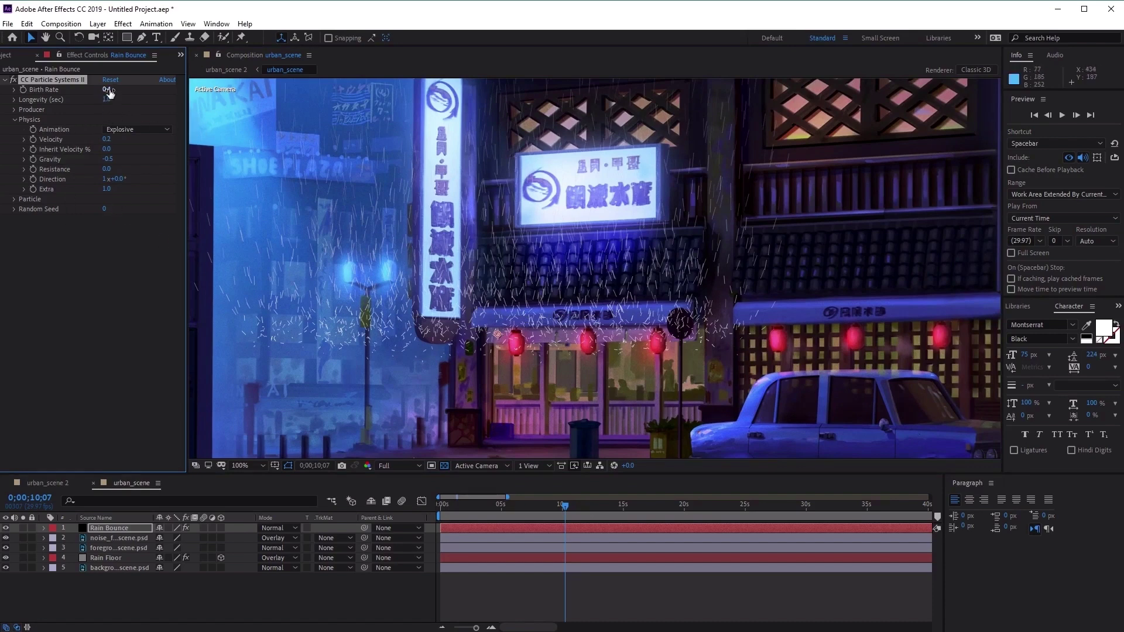
drag(109, 92, 104, 91)
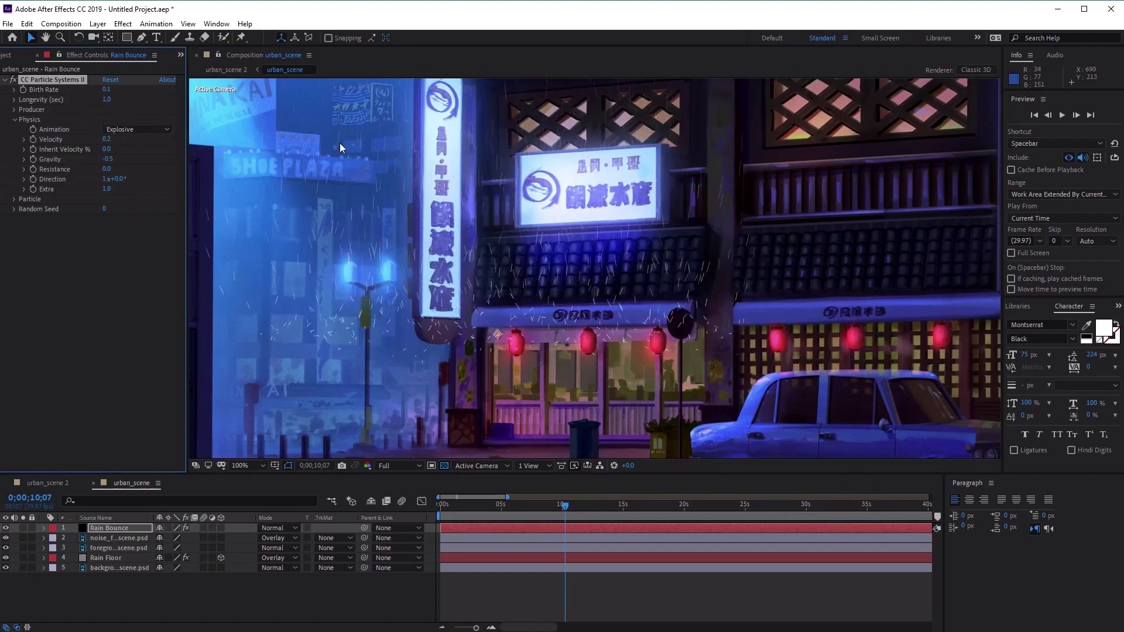
drag(106, 99, 100, 99)
click(107, 89)
key(Return)
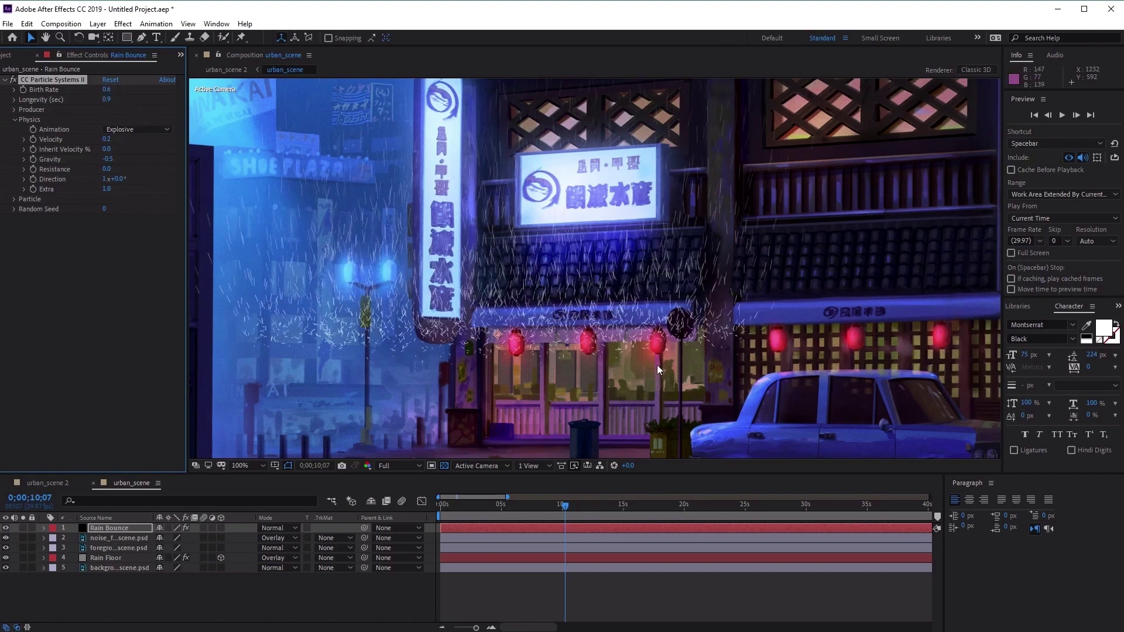
drag(107, 105, 62, 106)
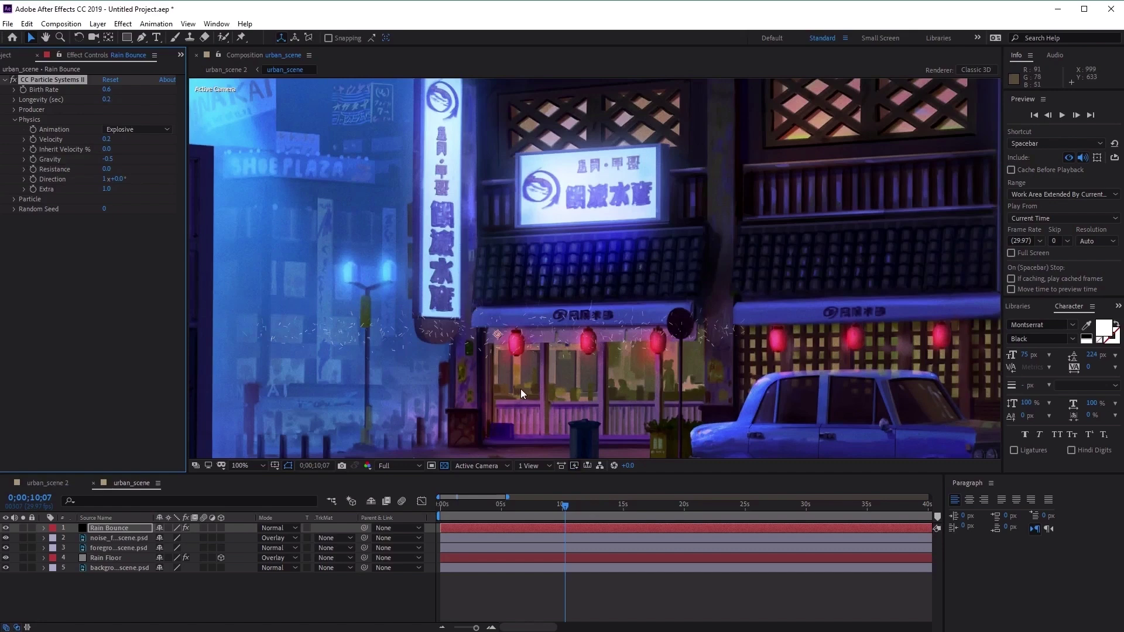
- Flatten the producer by setting Radius Y to 0 and play a preview of the splashes from 0;00;11;29
drag(562, 507, 597, 518)
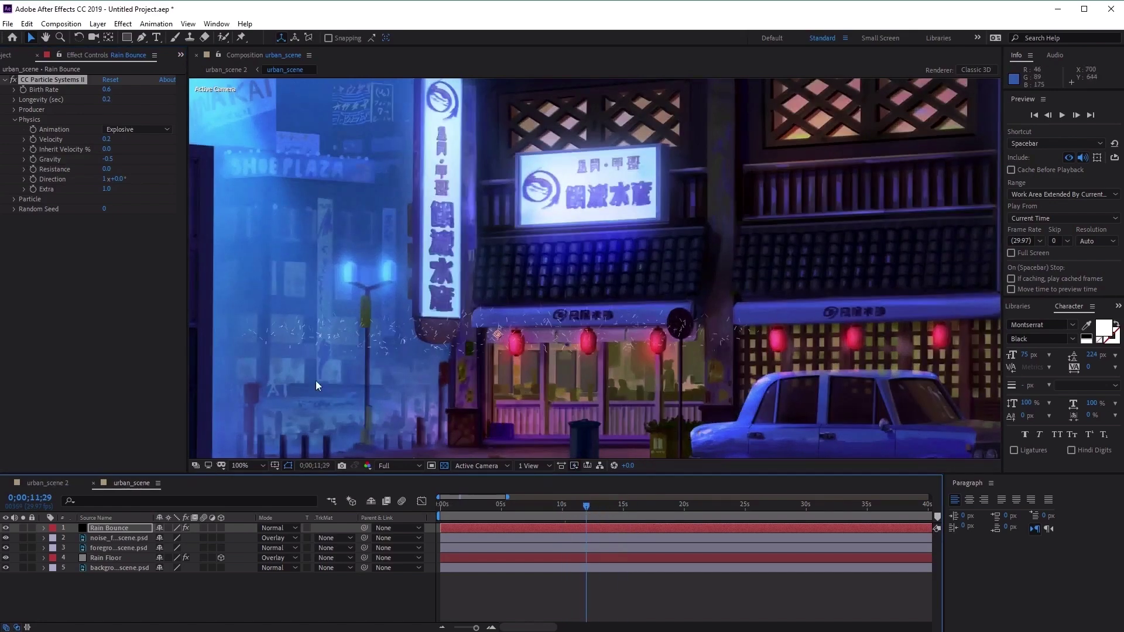
click(13, 110)
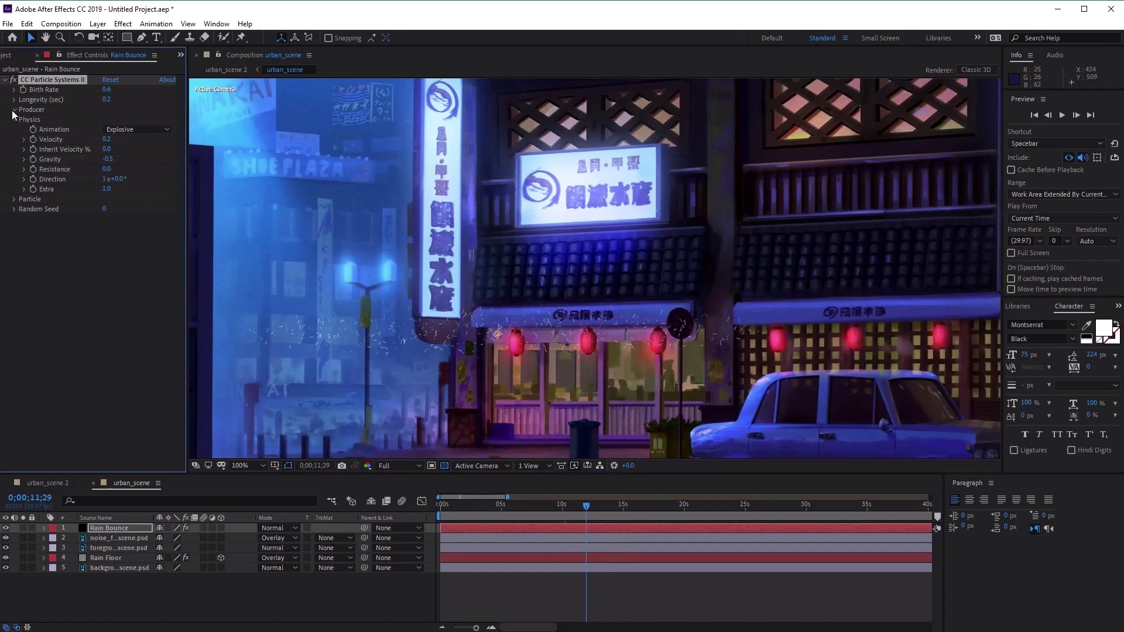
click(105, 140)
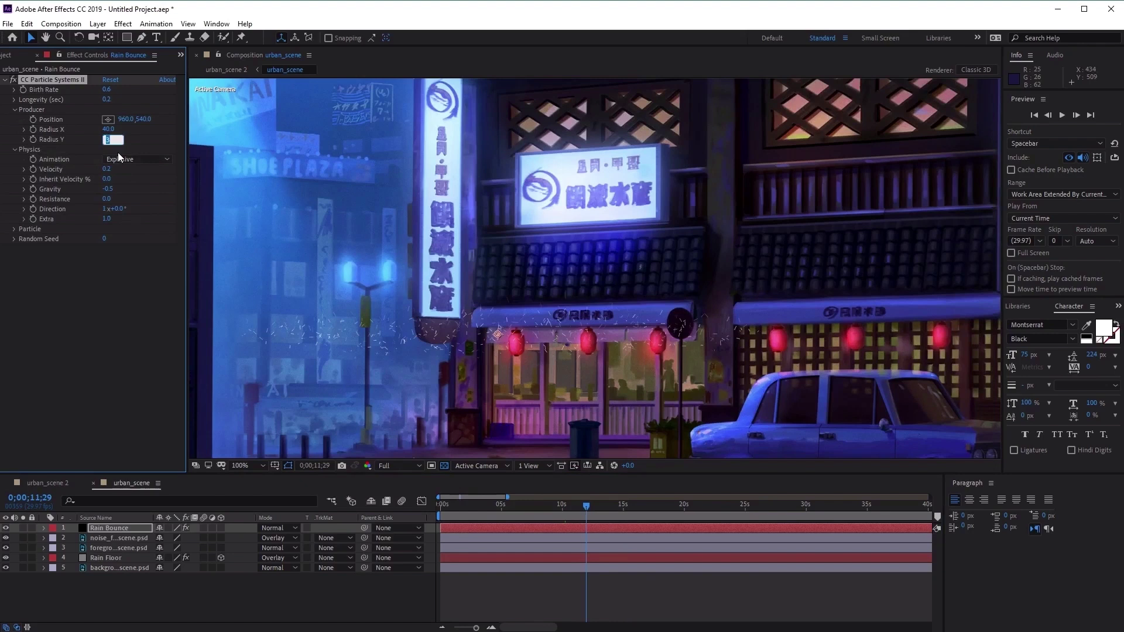
key(Return)
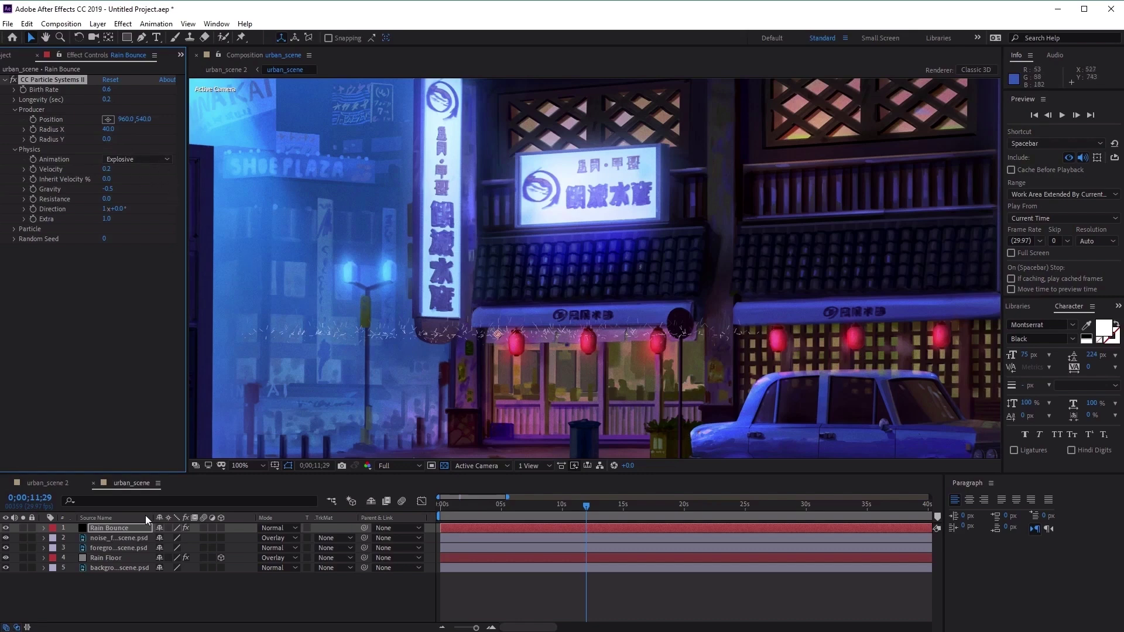
click(1062, 116)
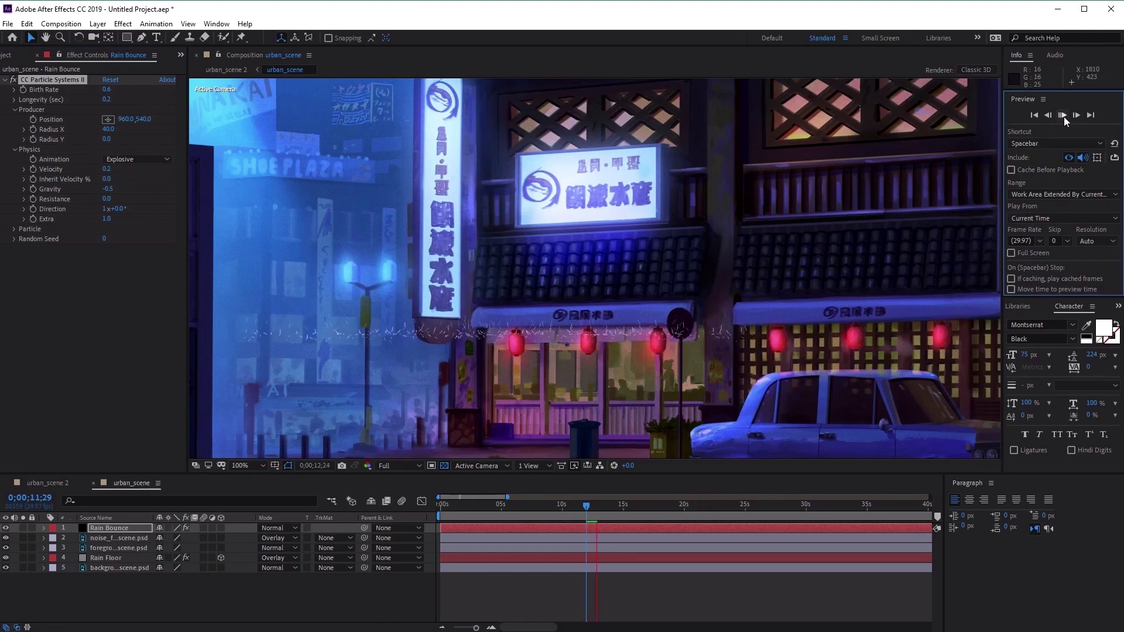
- Stop the preview and pre-compose the Rain Bounce layer as "Rain Bounce", moving all attributes into the new composition
click(1063, 117)
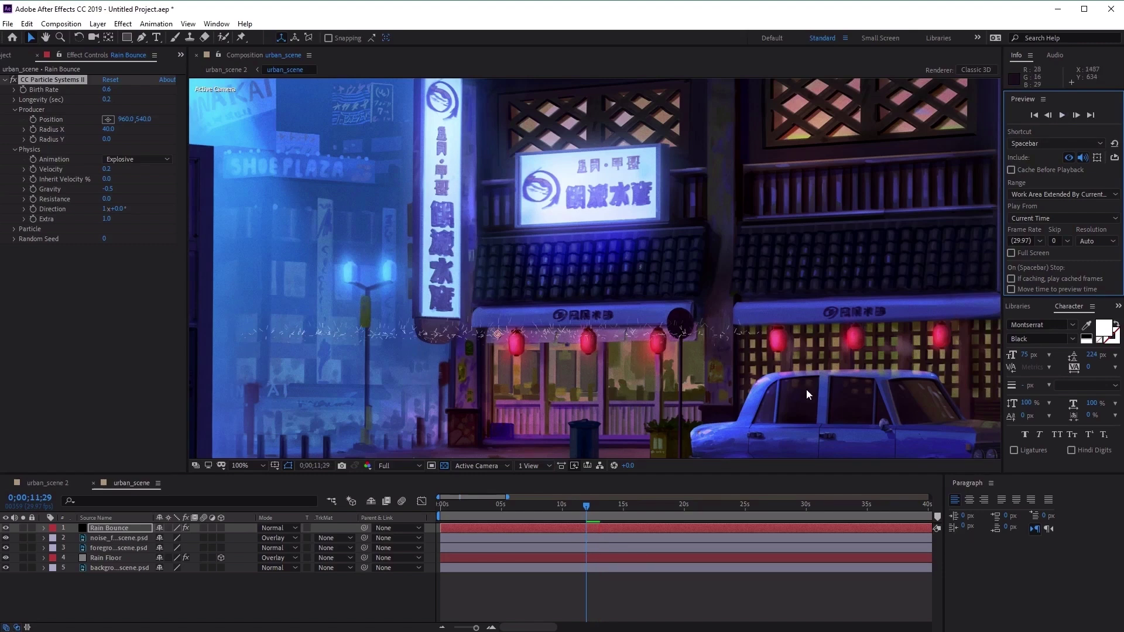
key(u)
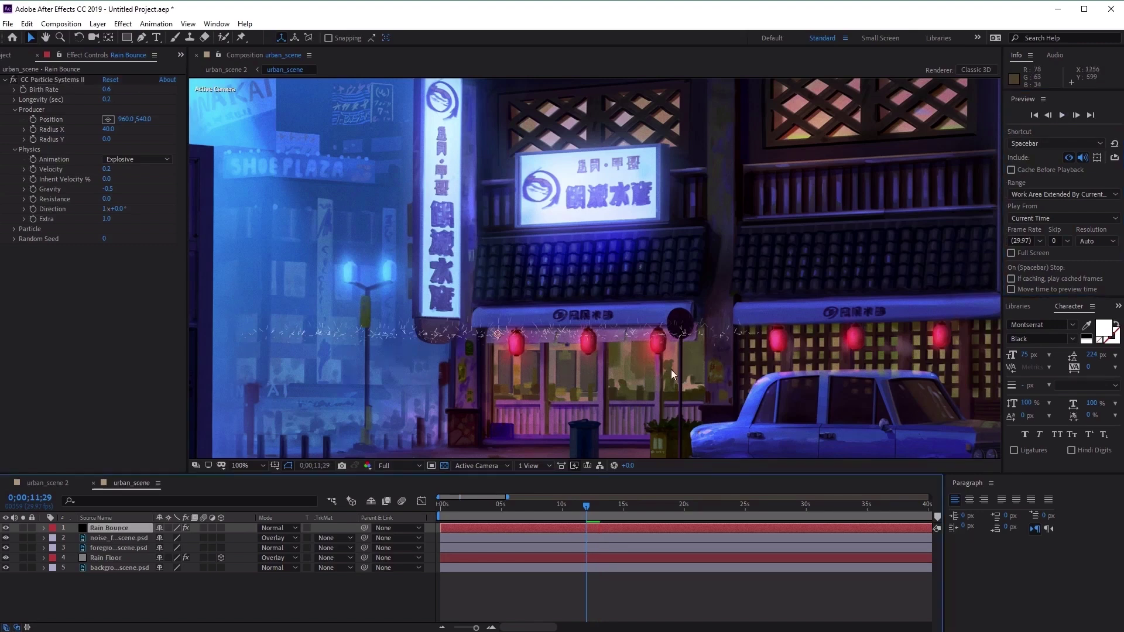
right_click(129, 527)
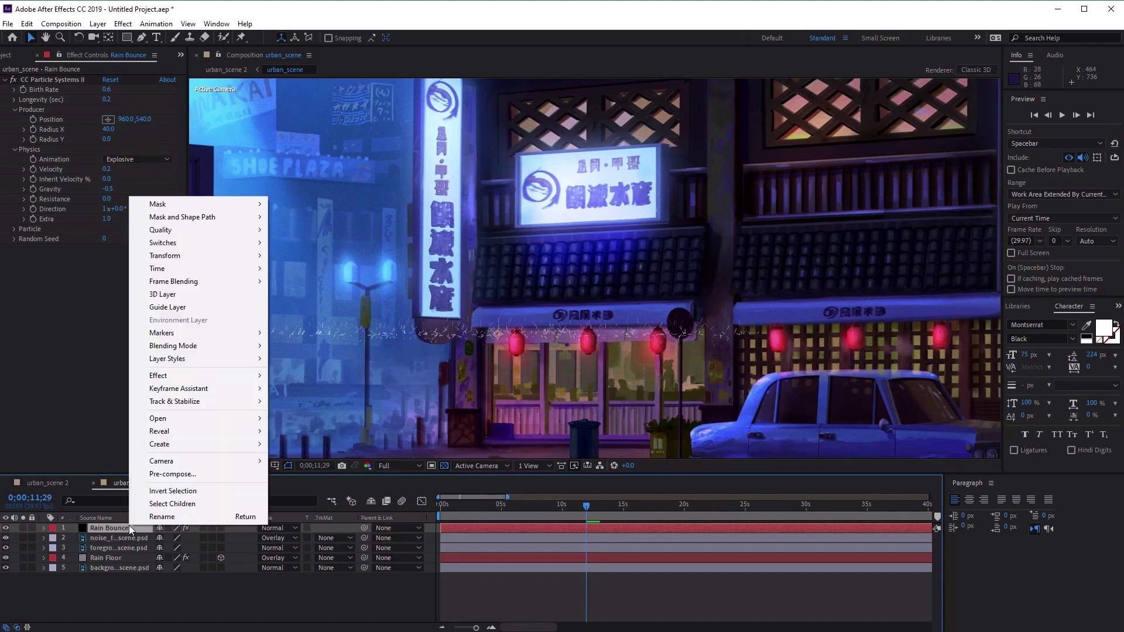
click(204, 474)
click(731, 241)
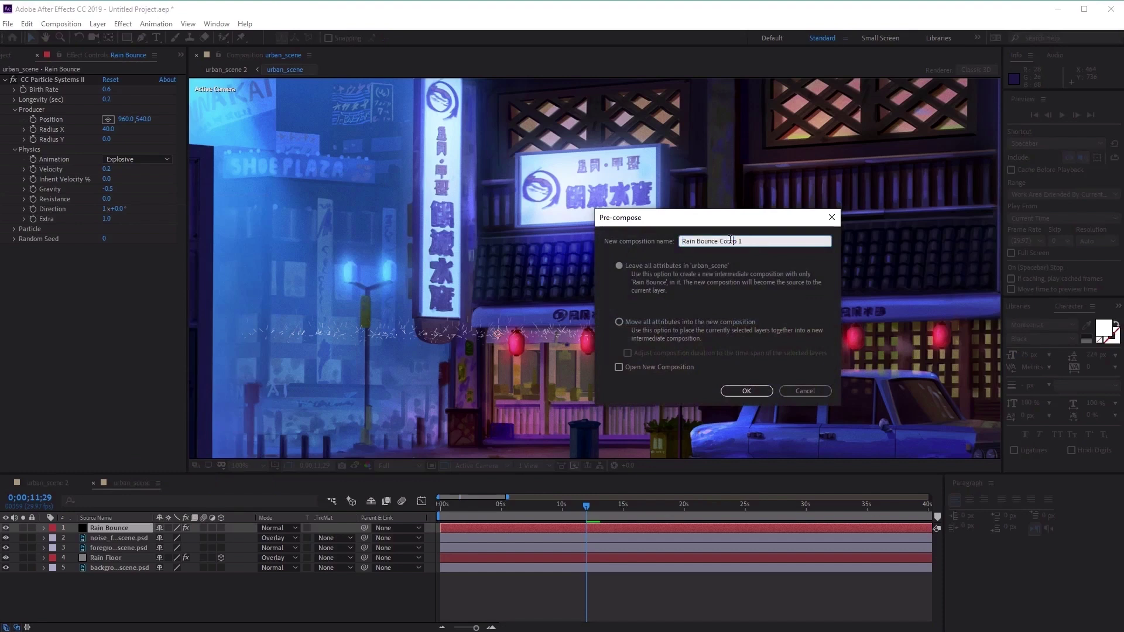
drag(719, 241, 886, 243)
key(BackSpace)
key(BackSpace)
click(712, 329)
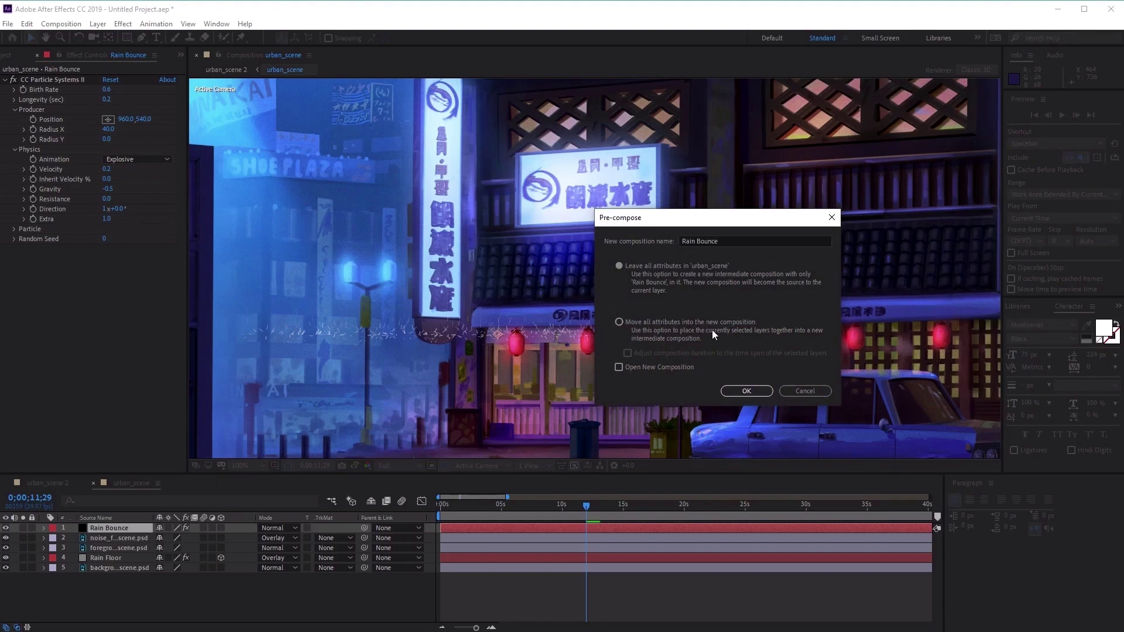
click(629, 321)
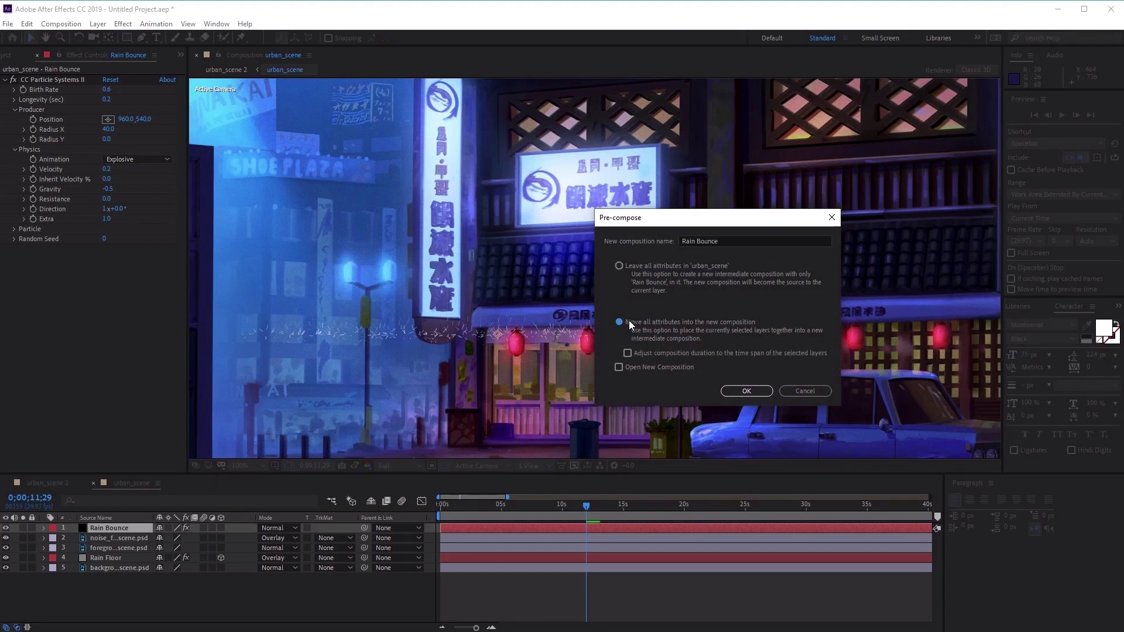
click(746, 391)
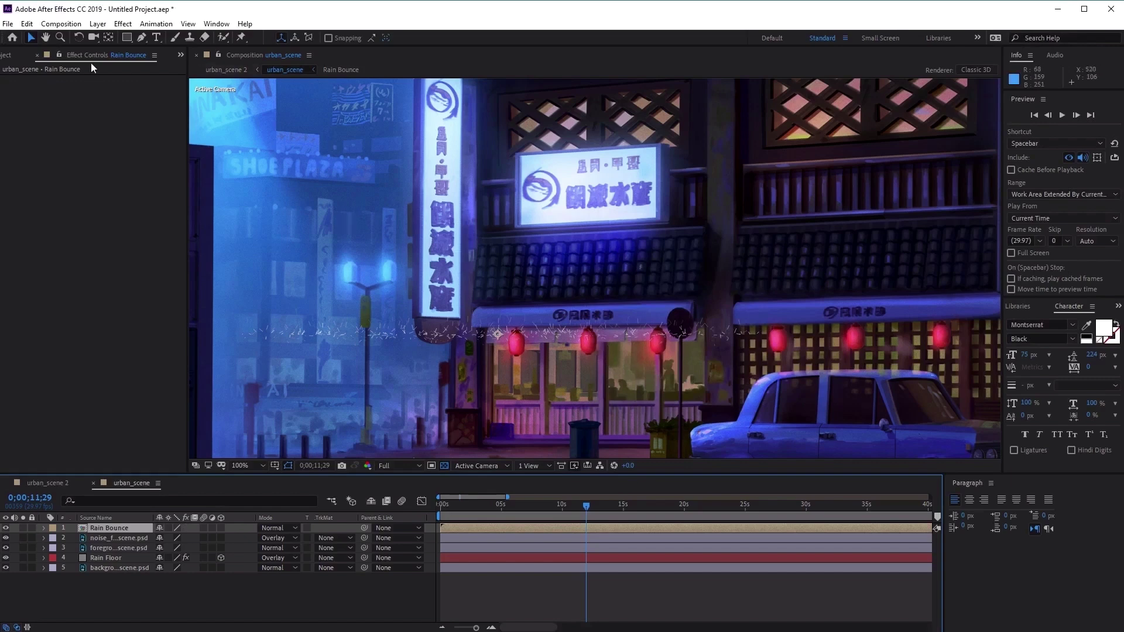
- Place the Rain Bounce layer along the sign shop's awning edge and rotate it slightly counterclockwise to match the awning's slope
click(78, 37)
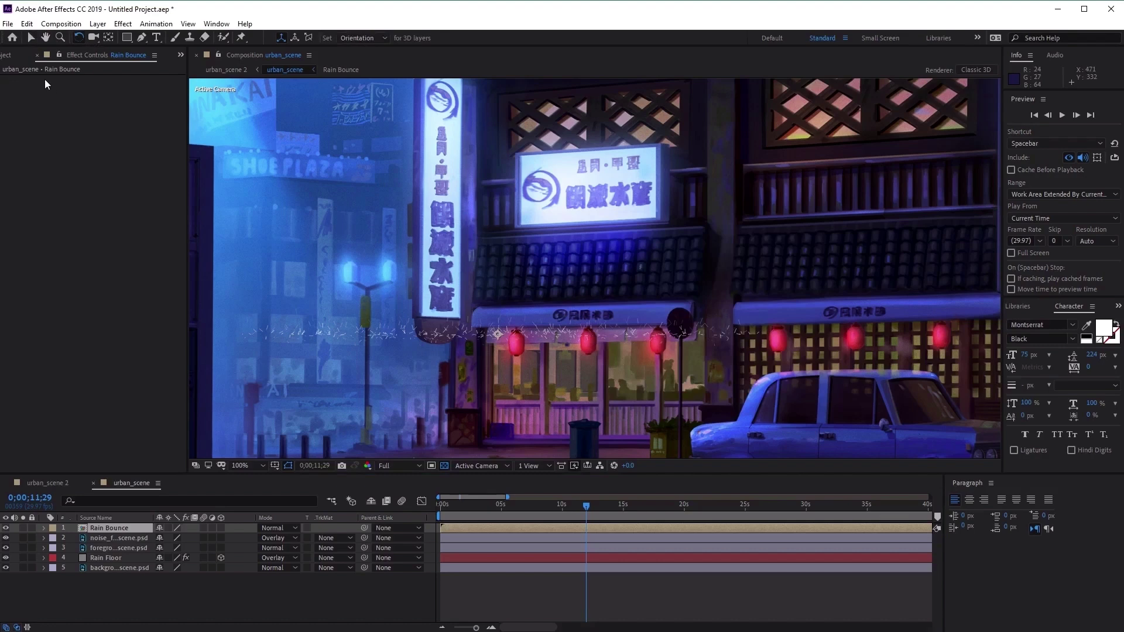
click(31, 37)
click(100, 518)
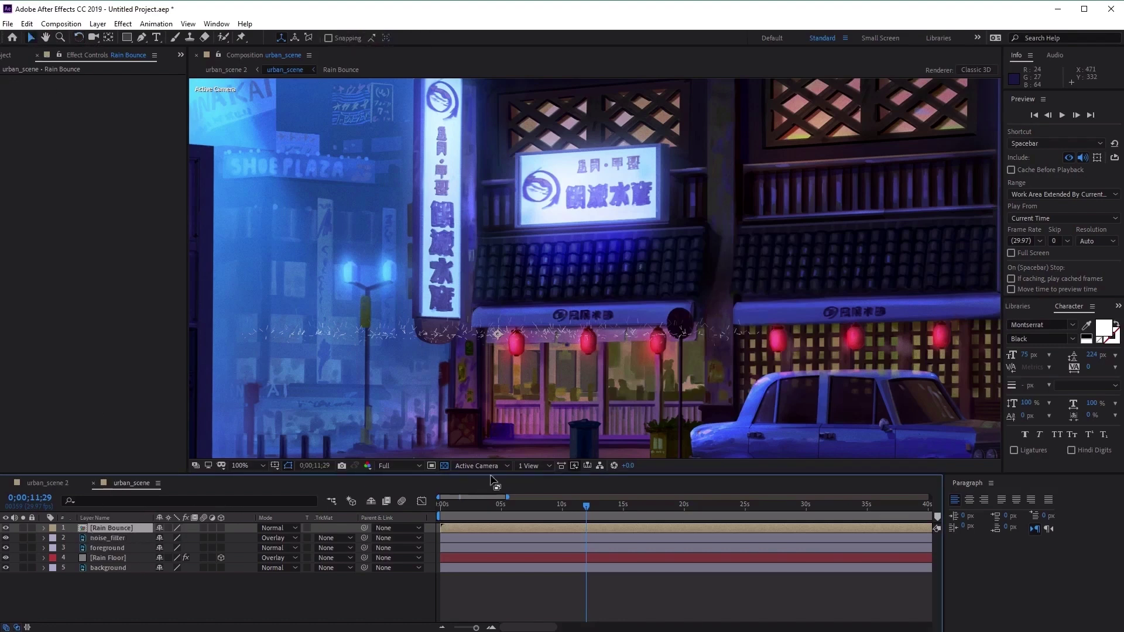
drag(499, 342, 611, 303)
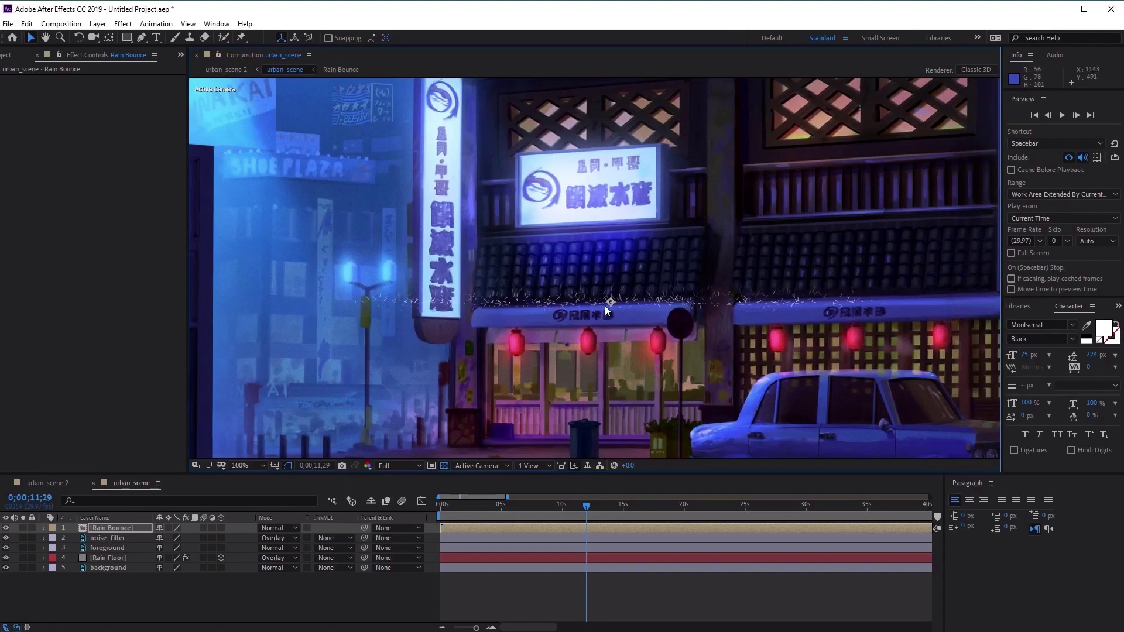
click(79, 38)
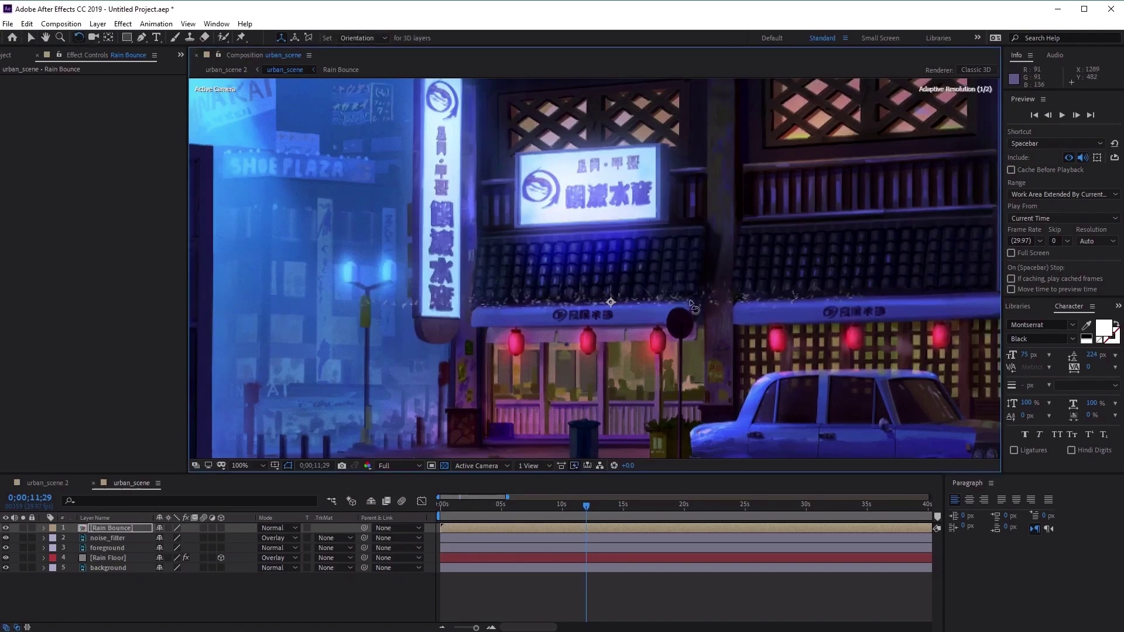
key(period)
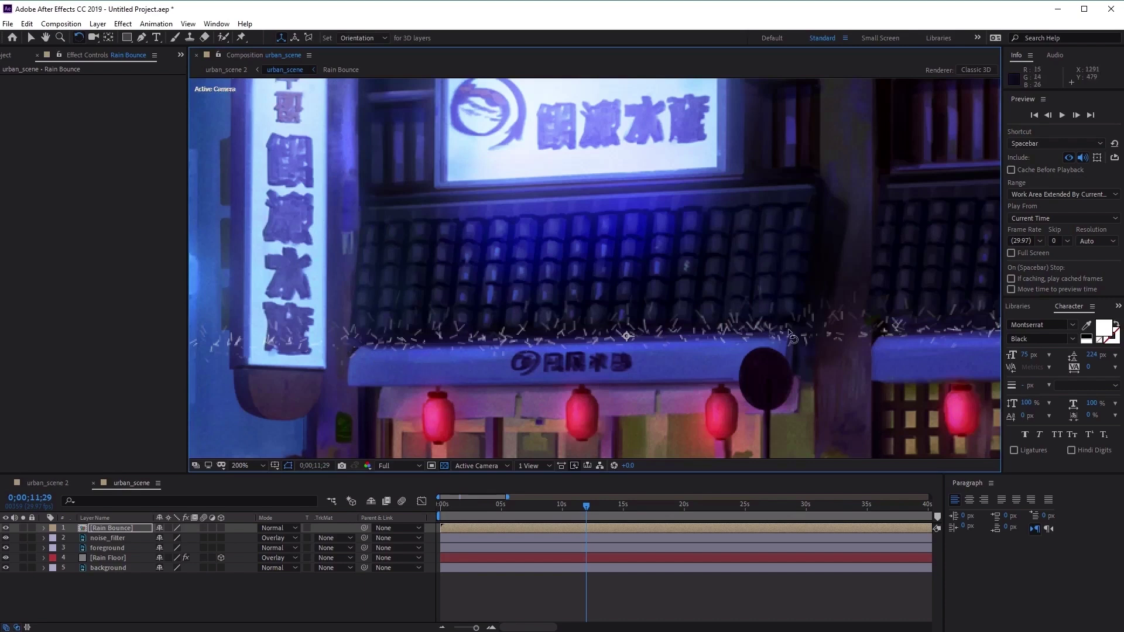
scroll(727, 335, down, 2)
scroll(726, 335, up, 2)
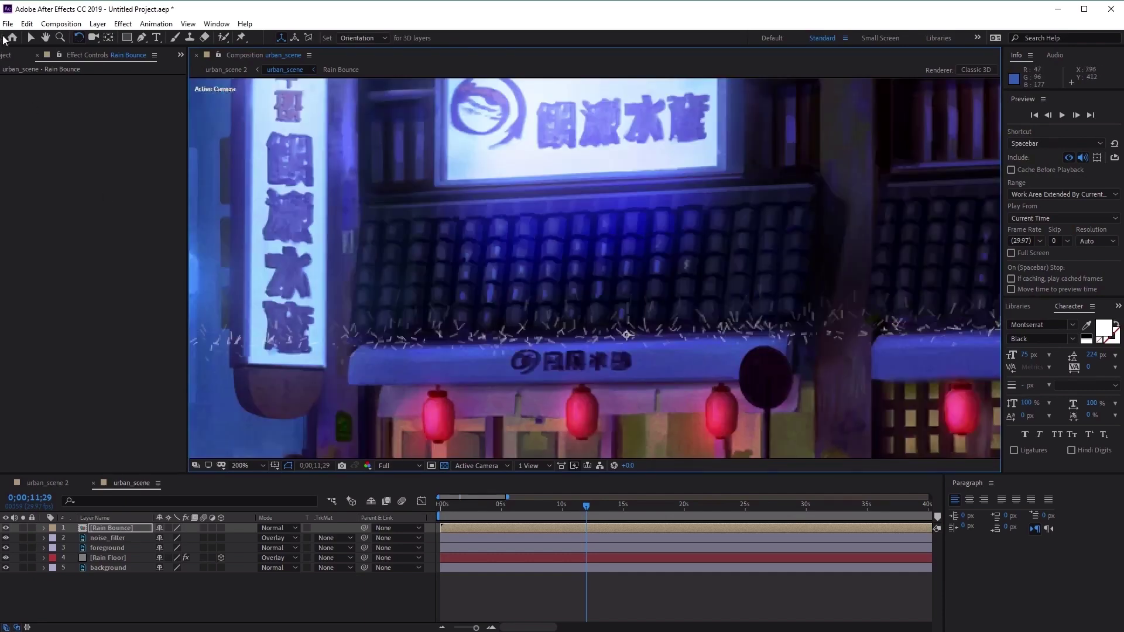
- Draw a closed Pen tool mask on Rain Bounce around the sign shop's awning, limiting the splashes to that awning
click(140, 40)
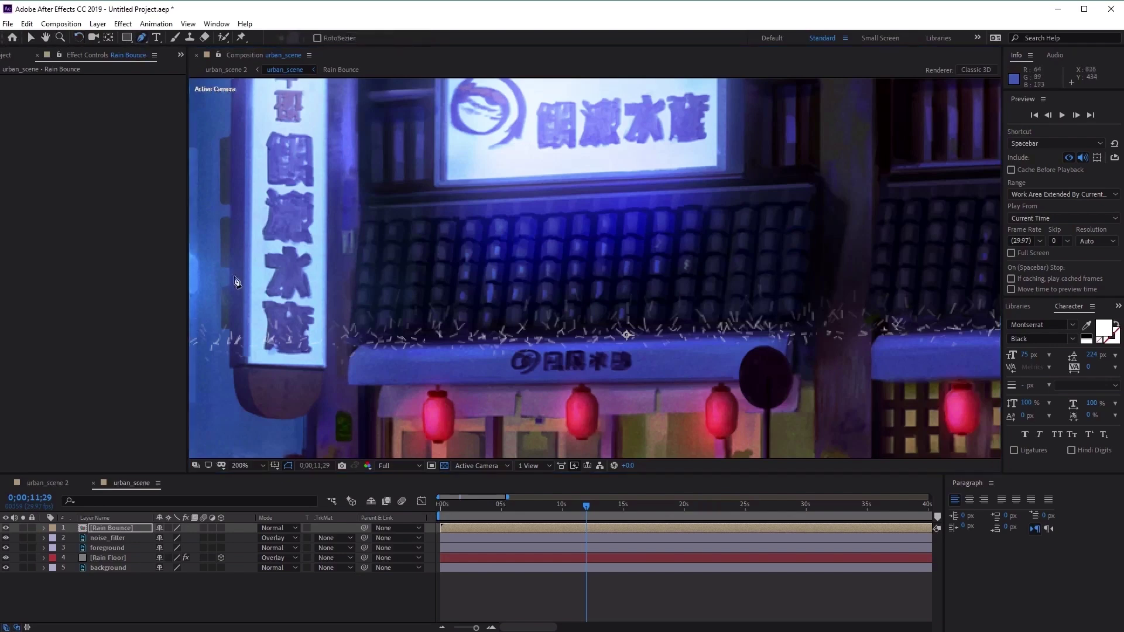
scroll(592, 385, down, 2)
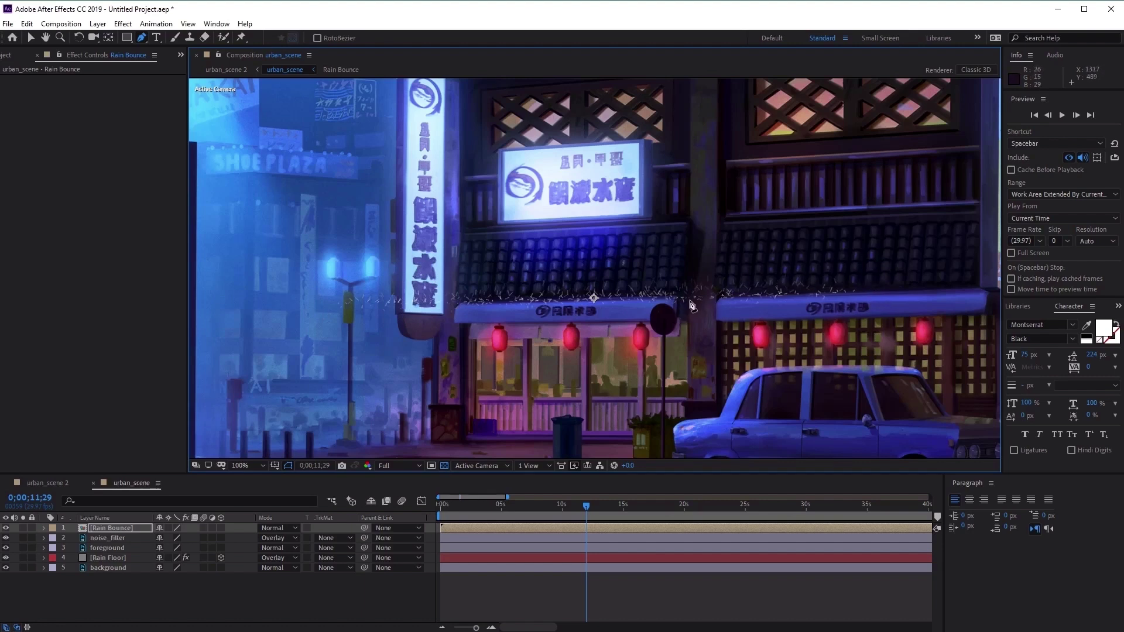
click(508, 237)
drag(464, 289, 479, 340)
drag(673, 324, 679, 281)
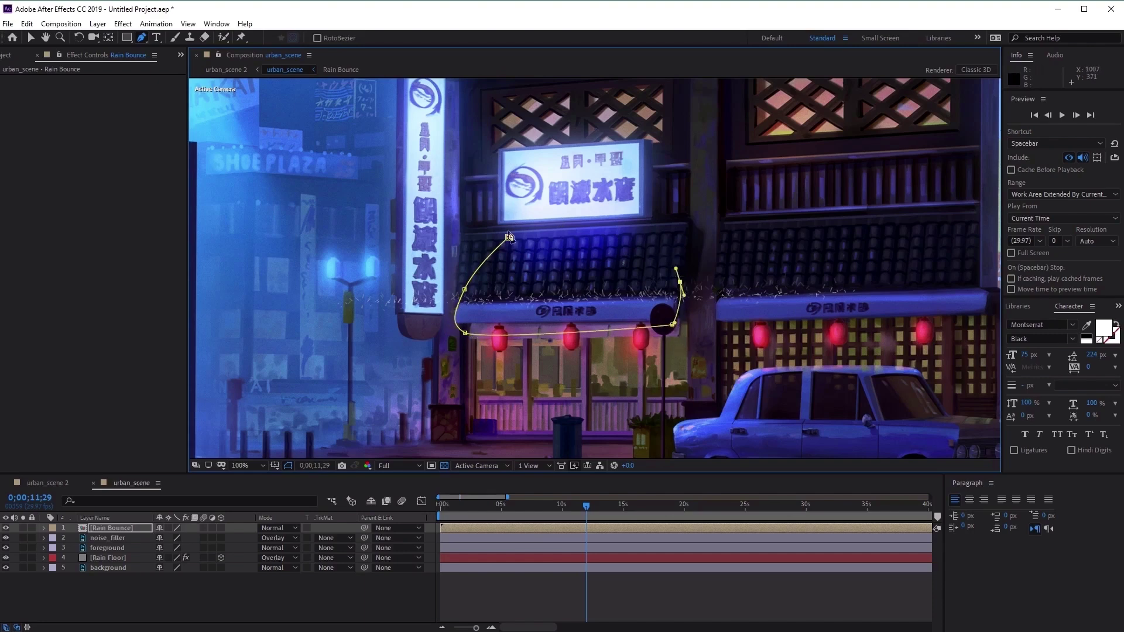
click(508, 237)
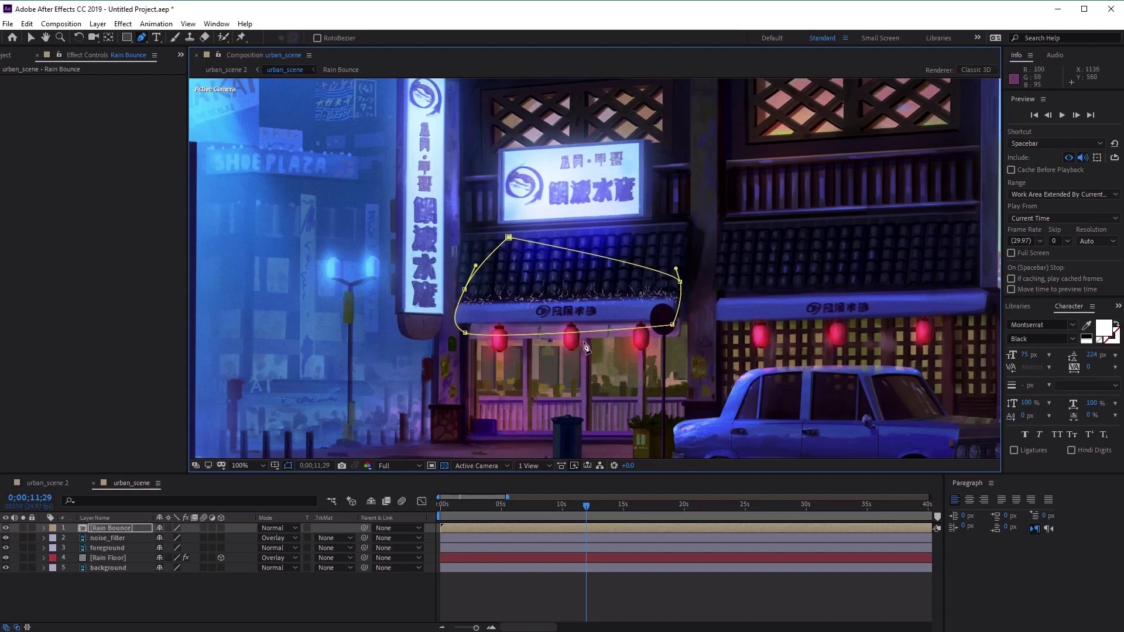
- Duplicate the masked Rain Bounce layer onto the awning behind the car and widen its mask to span that awning
click(111, 528)
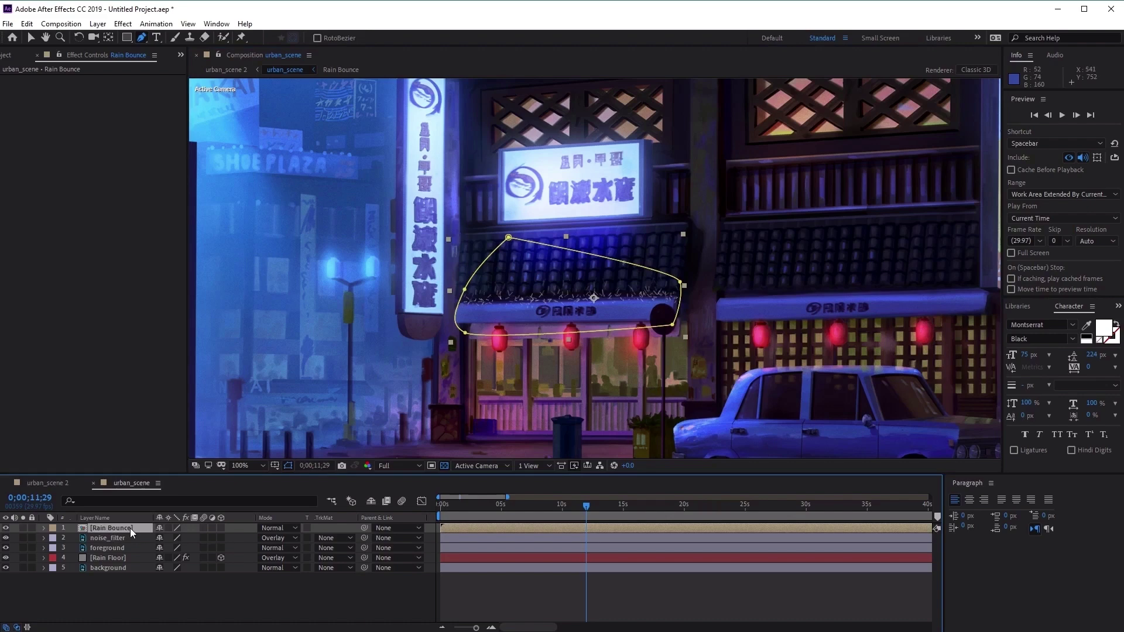
key(ctrl+d)
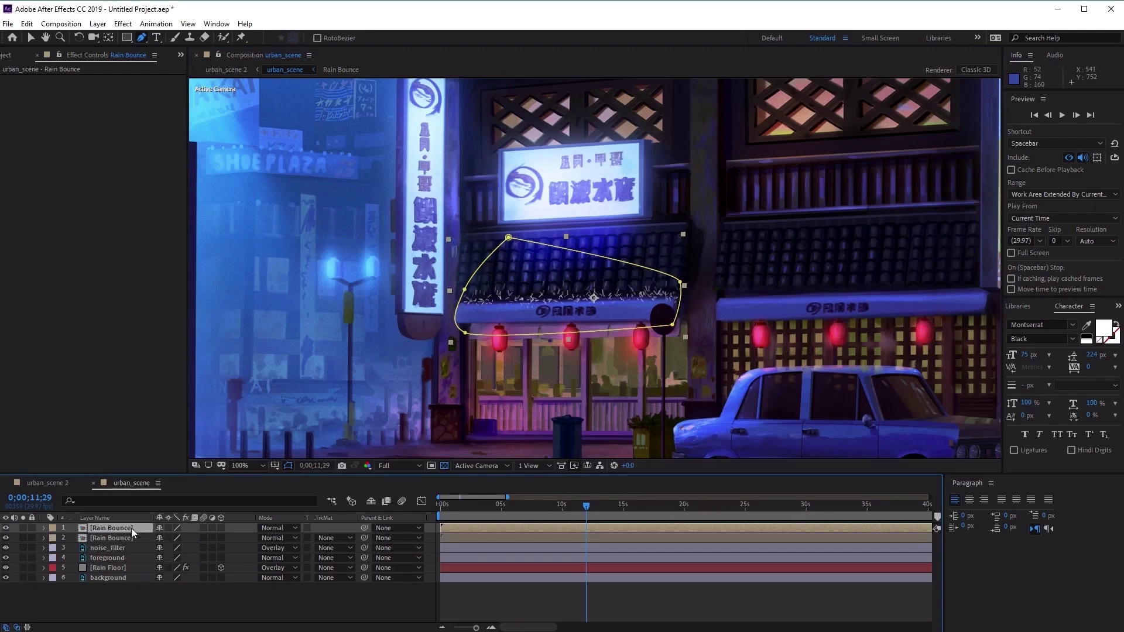
click(32, 39)
drag(550, 294, 833, 290)
drag(744, 285, 713, 292)
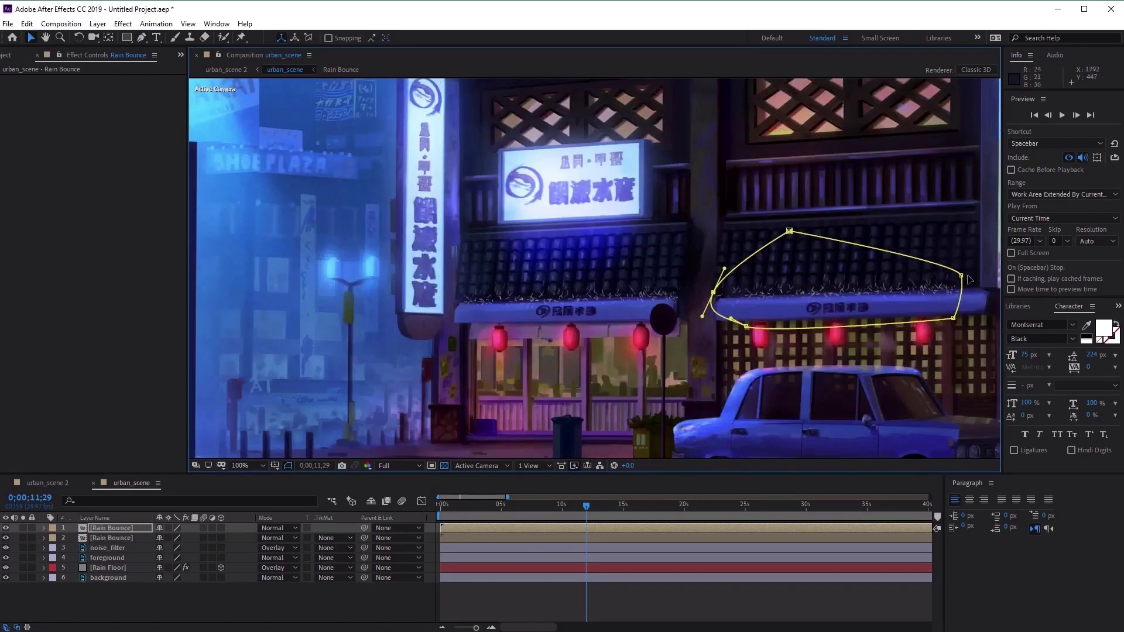
drag(961, 275, 991, 283)
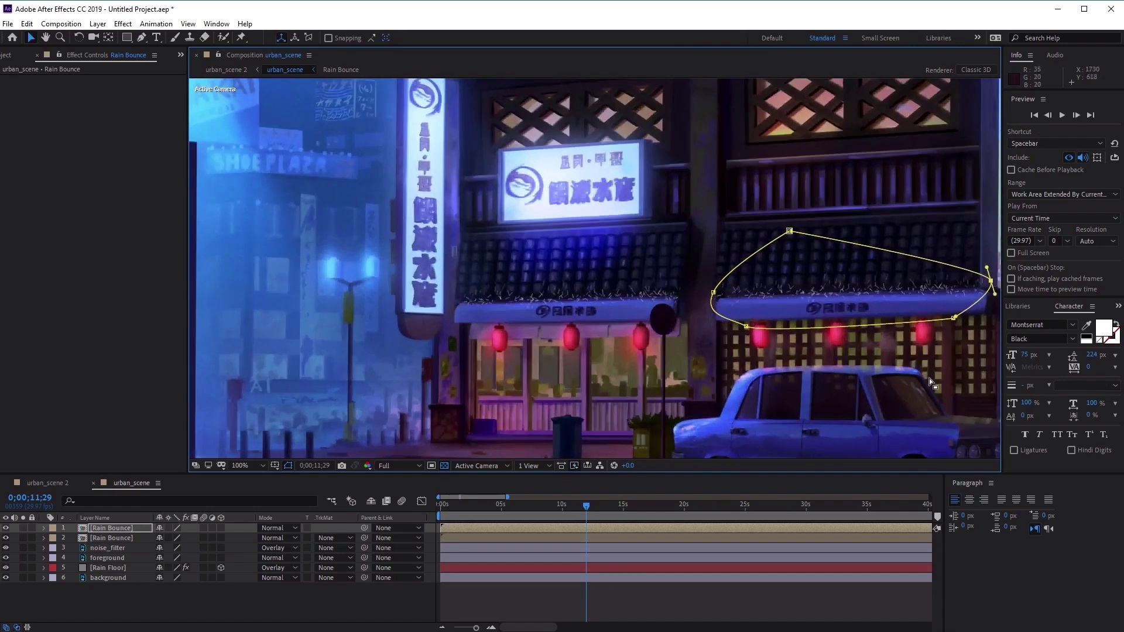
- Duplicate the second awning's Rain Bounce layer and position the copy along the car's roof
key(space)
drag(880, 409, 810, 305)
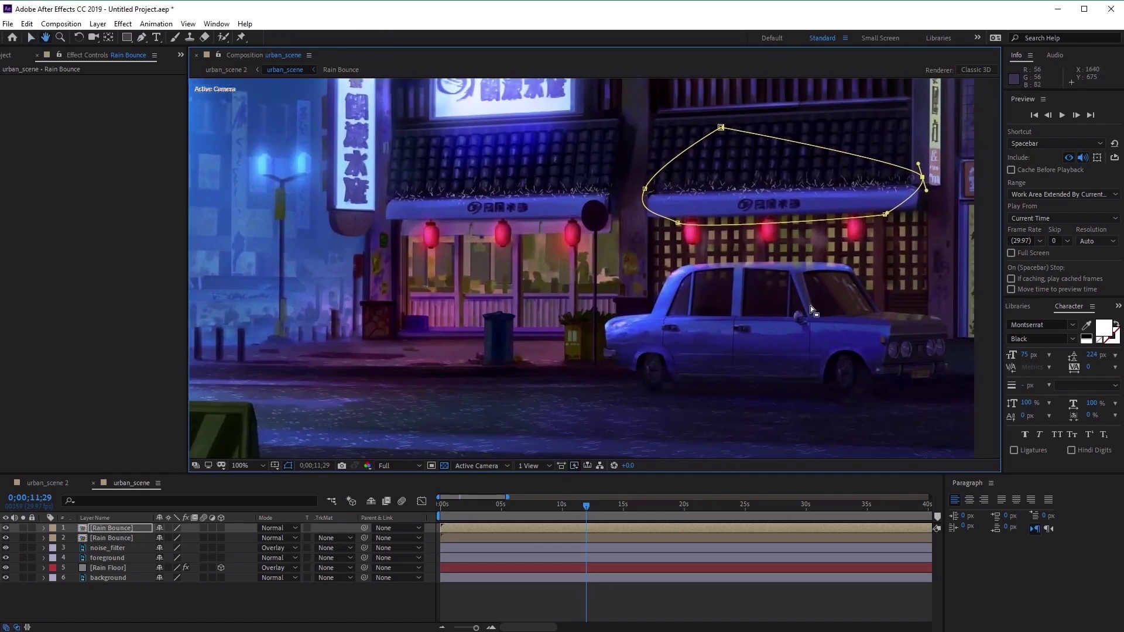
click(117, 528)
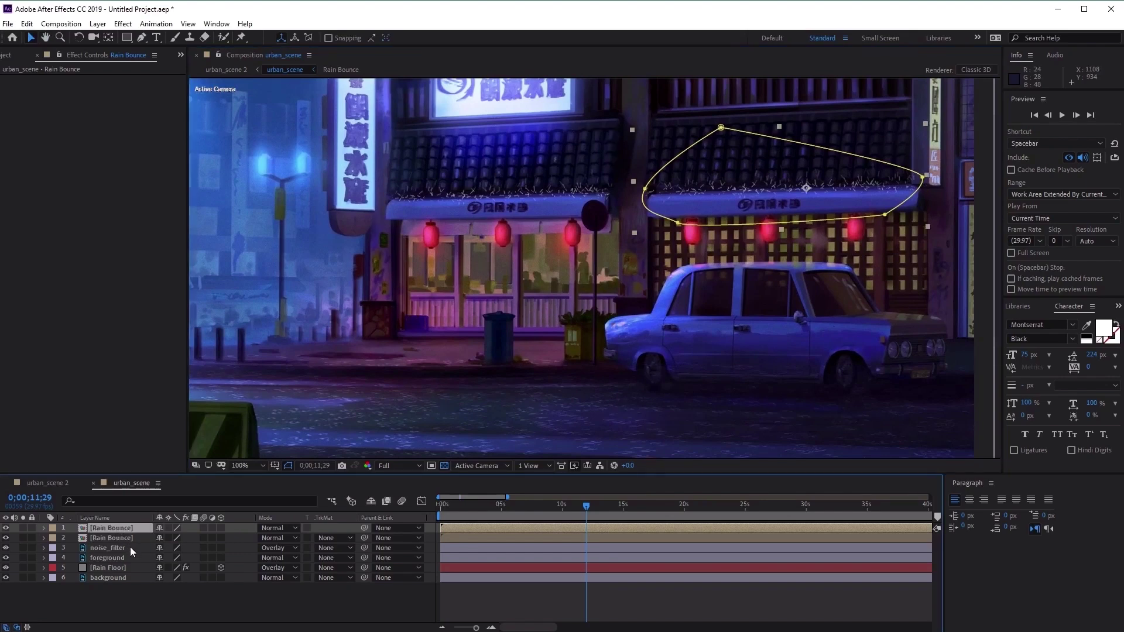
key(ctrl+d)
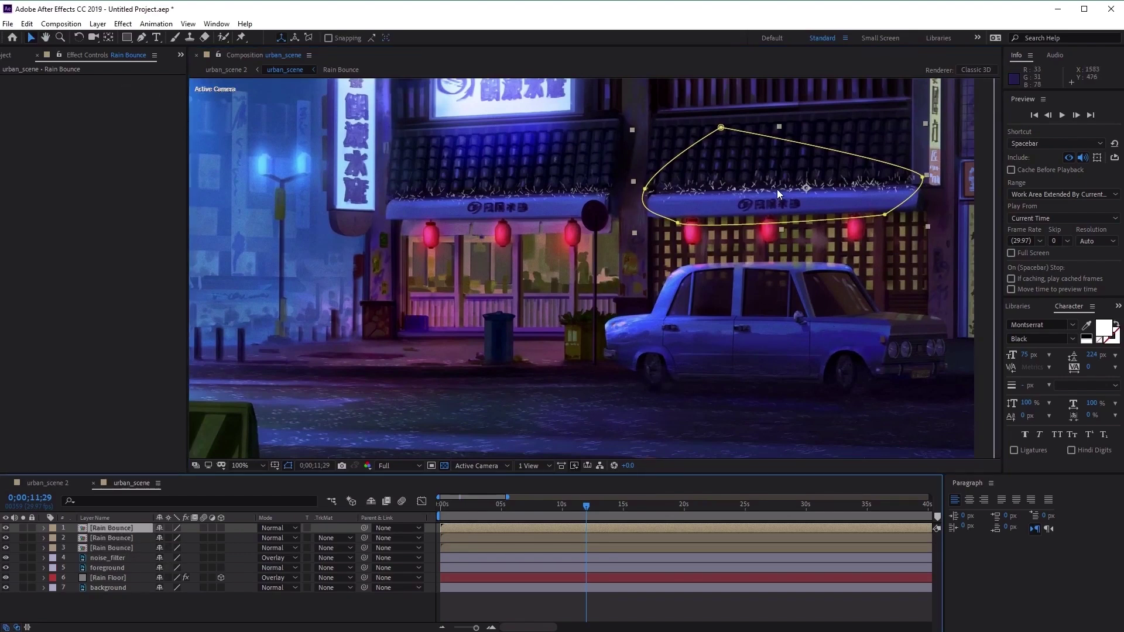
drag(778, 191, 638, 304)
scroll(813, 272, up, 2)
key(v)
drag(778, 243, 754, 255)
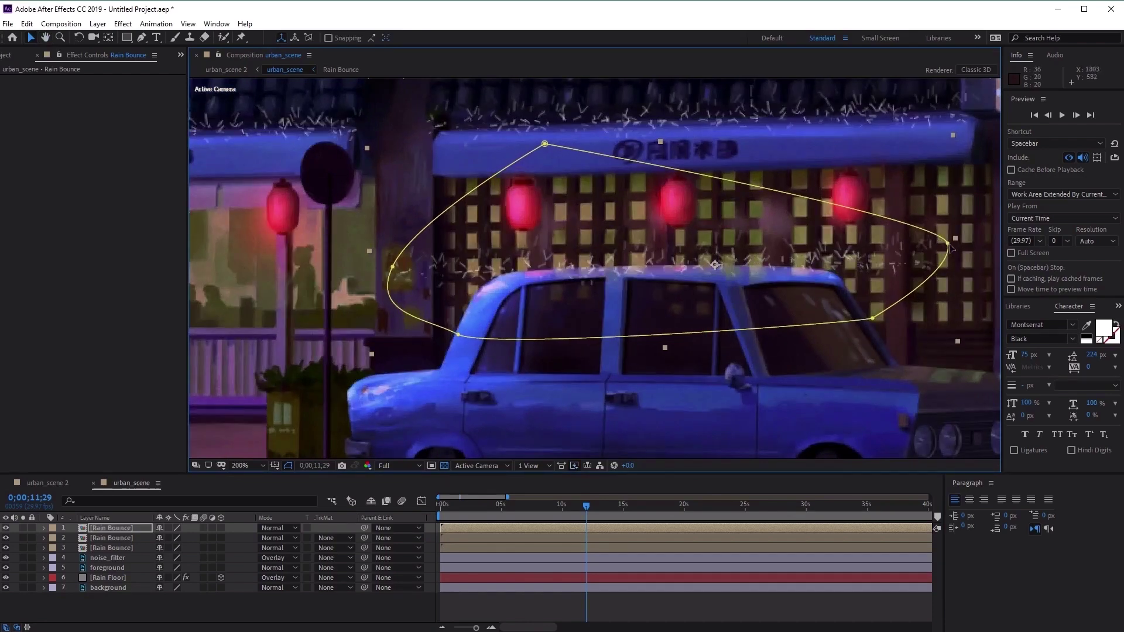
- Reshape the roof copy's mask by pulling its points inward so the splashes cover only the car's roof
drag(948, 246, 841, 260)
drag(873, 318, 838, 320)
drag(392, 268, 480, 277)
drag(458, 336, 510, 353)
drag(545, 145, 578, 178)
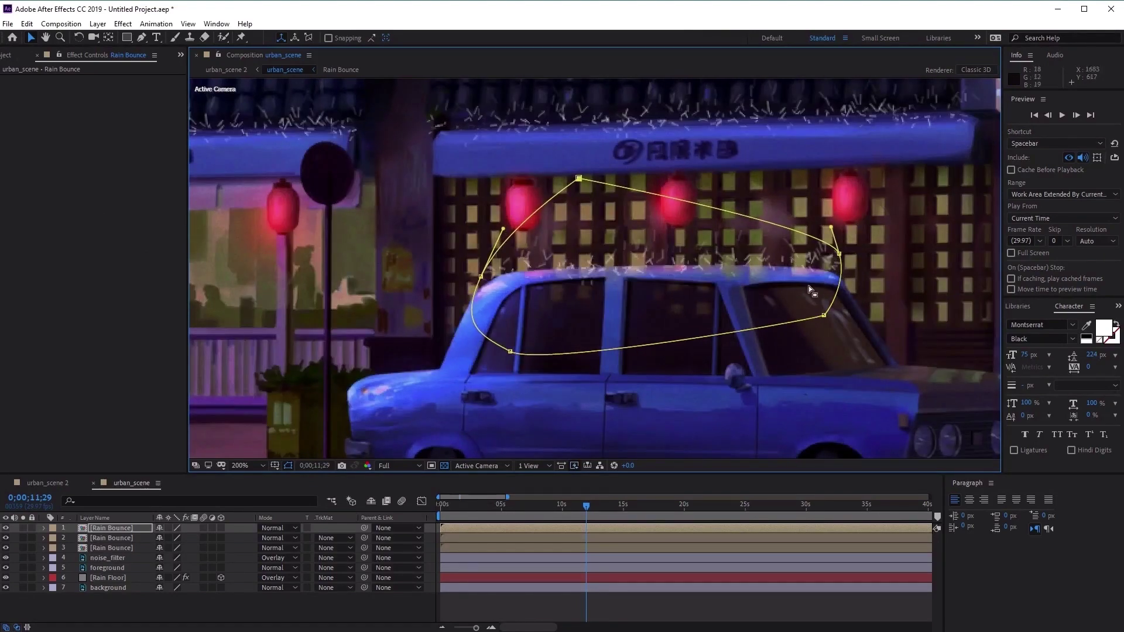
- Duplicate the roof splash layer onto the car's trunk and narrow the copy's mask to the trunk area
drag(808, 320, 760, 253)
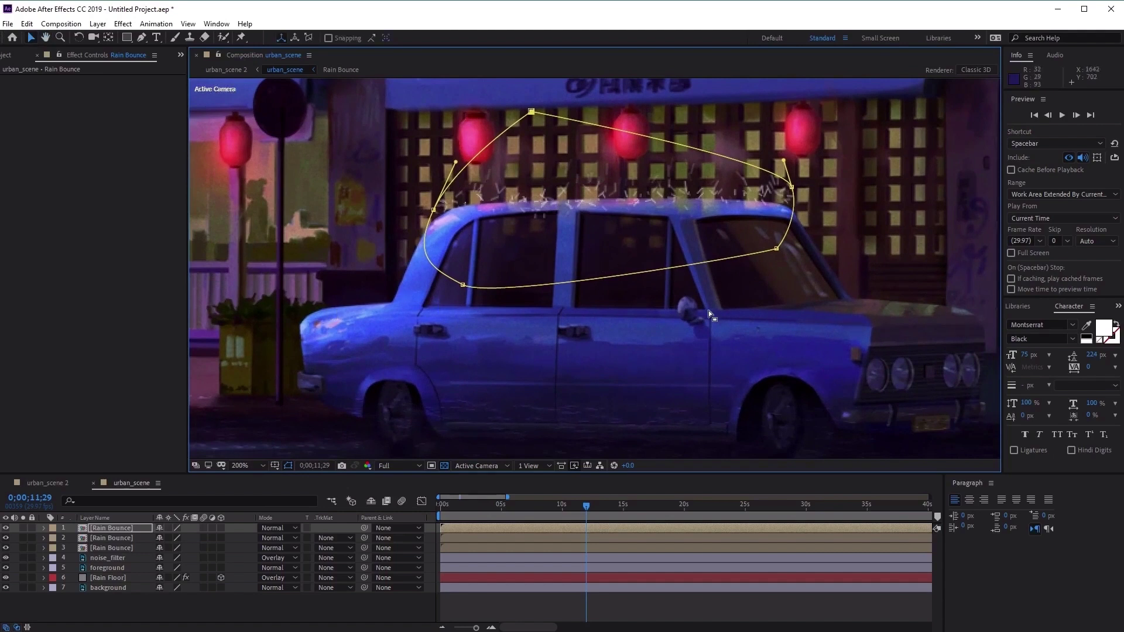
click(556, 199)
key(ctrl+d)
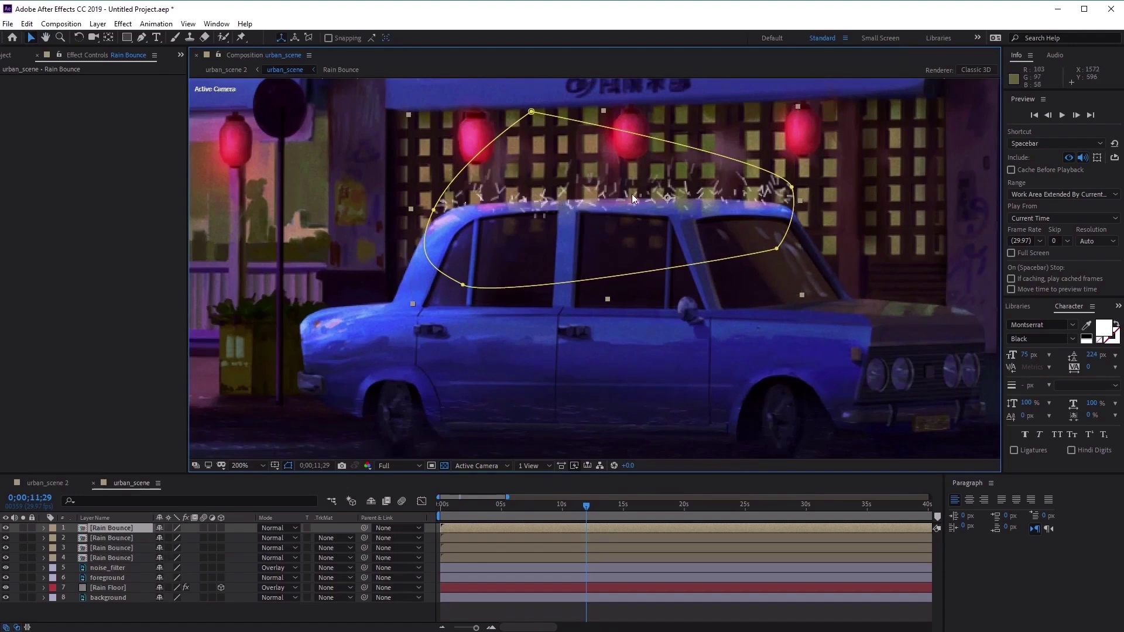
drag(631, 194, 475, 304)
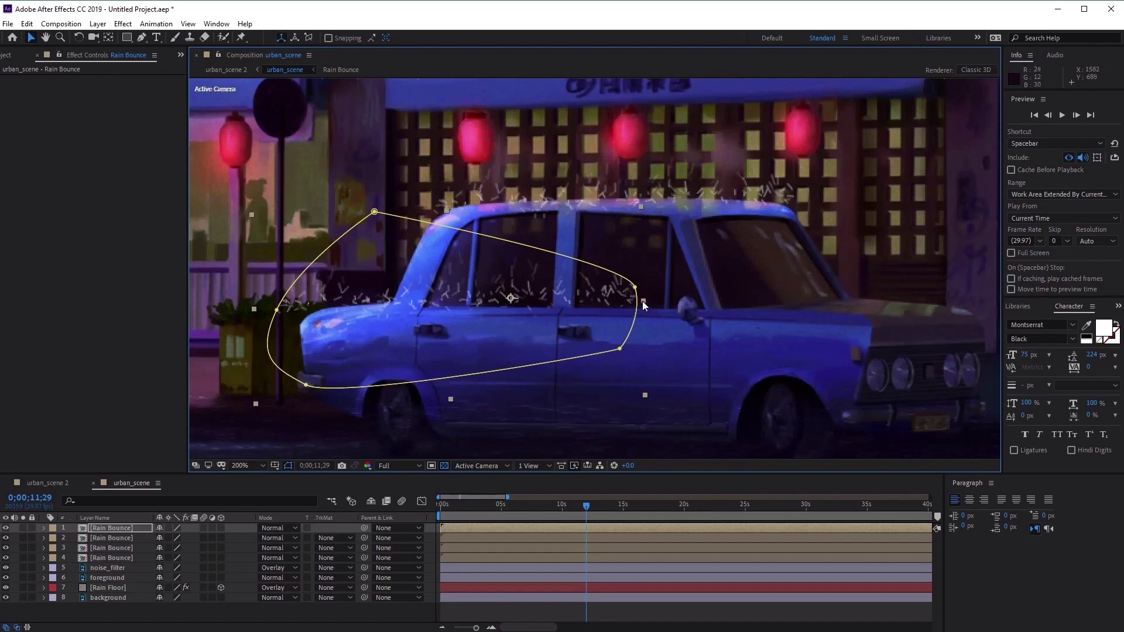
drag(634, 287, 416, 291)
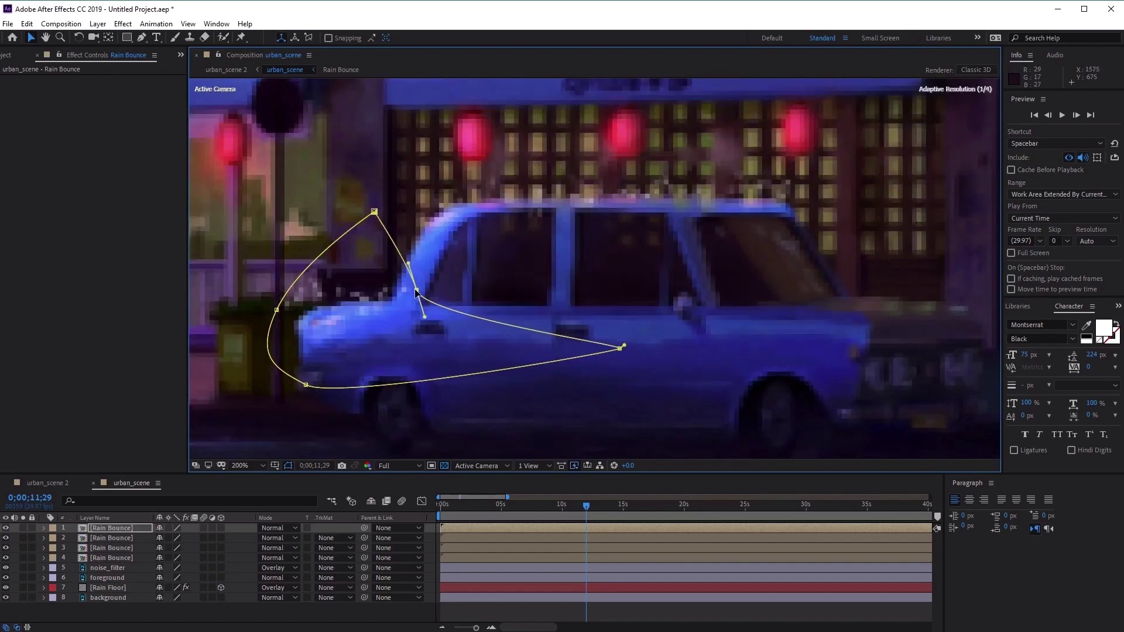
drag(620, 349, 410, 364)
drag(277, 310, 307, 319)
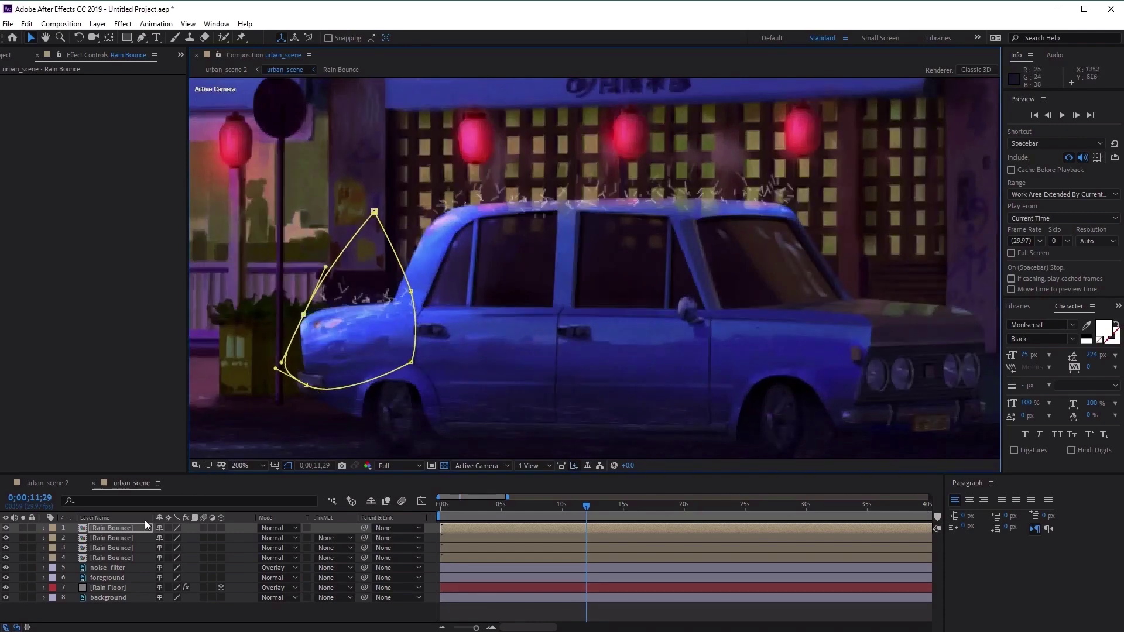
- Duplicate the trunk splash layer onto the car's hood and reshape the copy's mask to span the hood
click(128, 531)
key(ctrl+d)
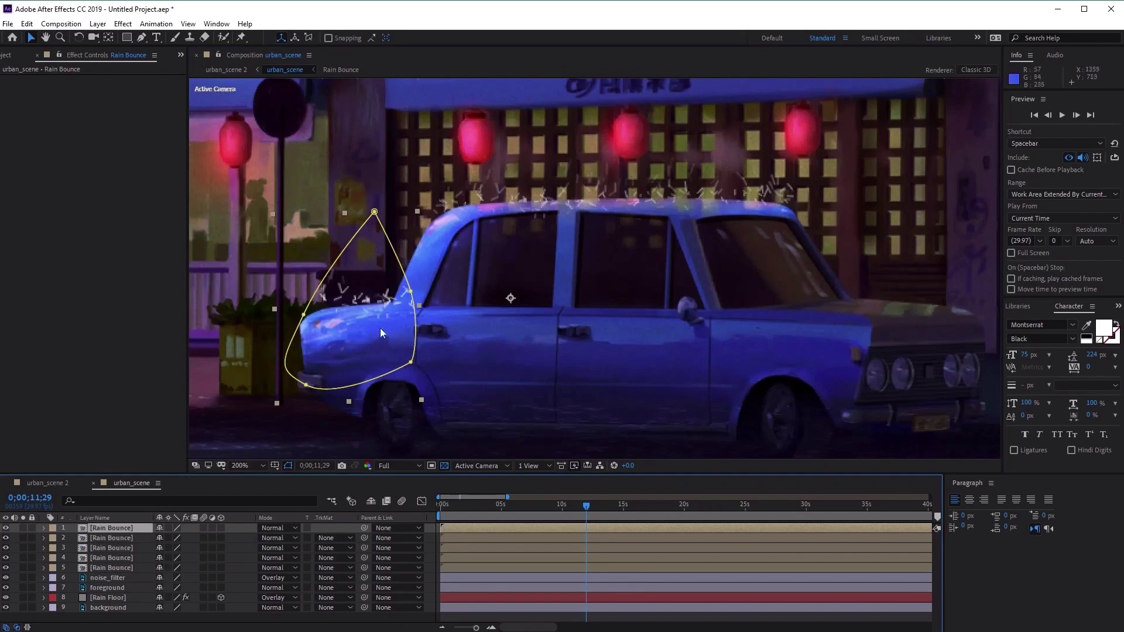
drag(359, 303, 981, 308)
drag(792, 319, 713, 307)
drag(879, 343, 792, 344)
drag(896, 311, 899, 320)
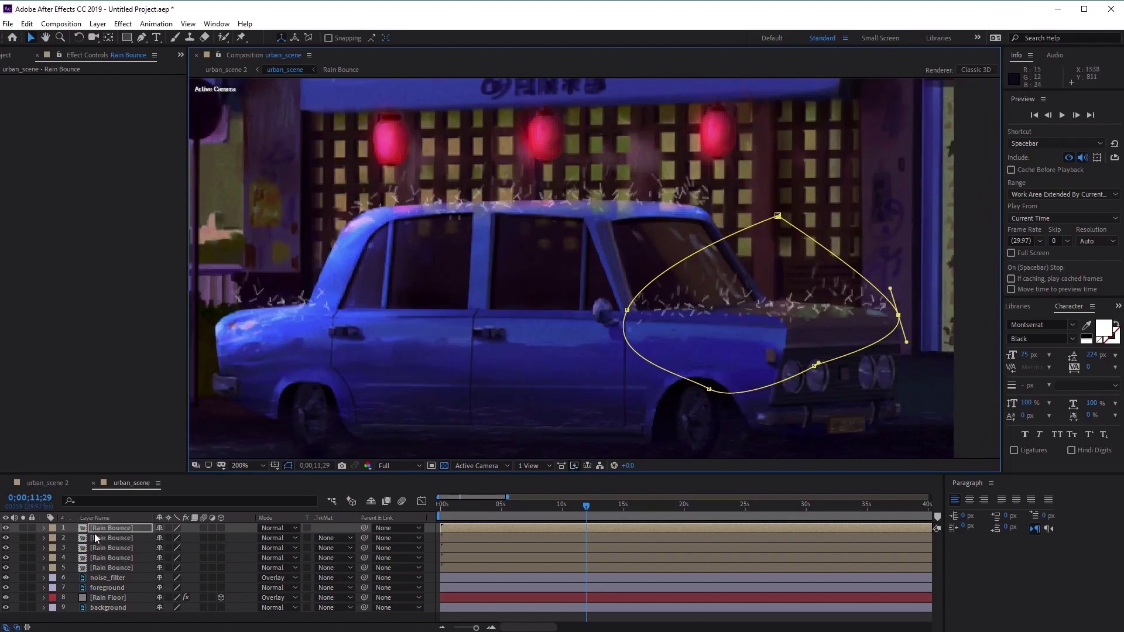
- Soften the edges of the mask on the car hood's Rain Bounce layer by increasing its feather equally in both directions
click(44, 528)
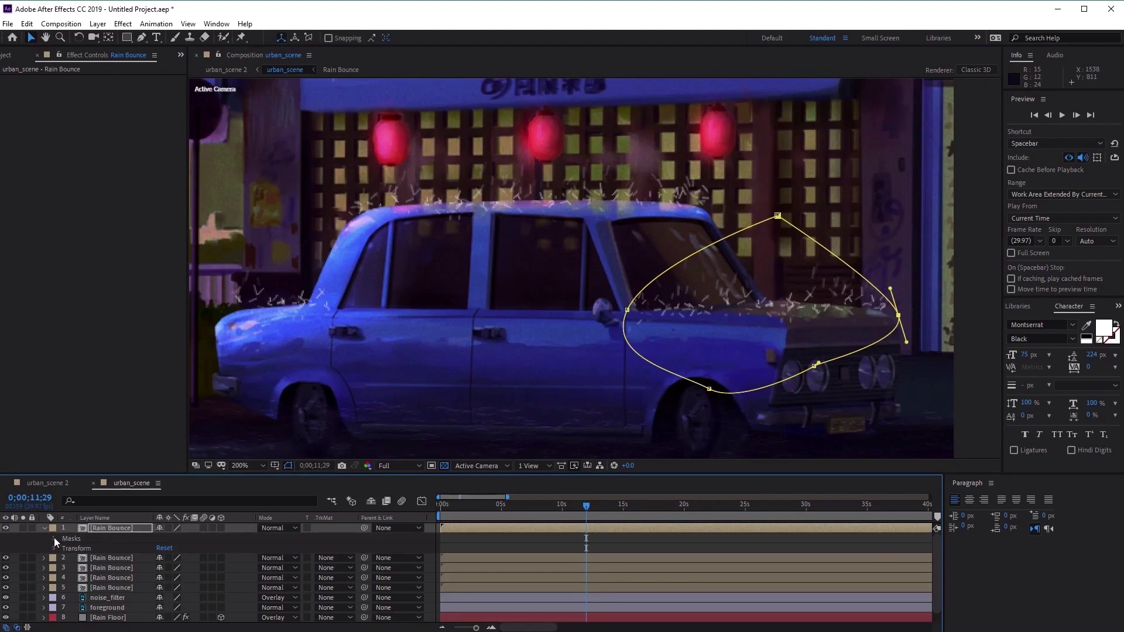
click(54, 538)
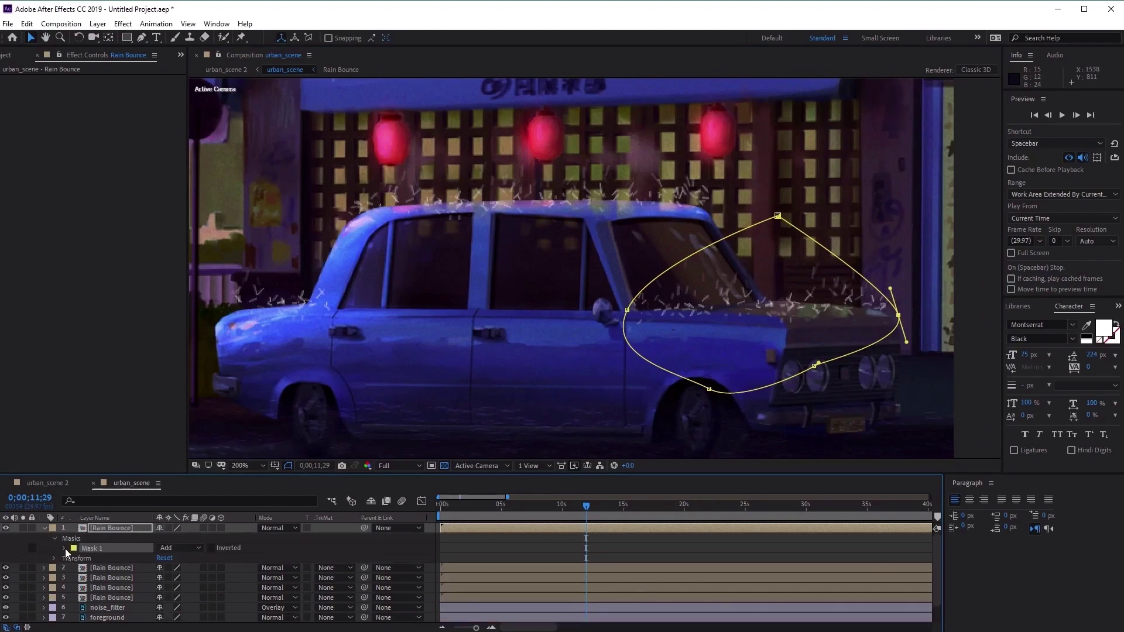
click(64, 549)
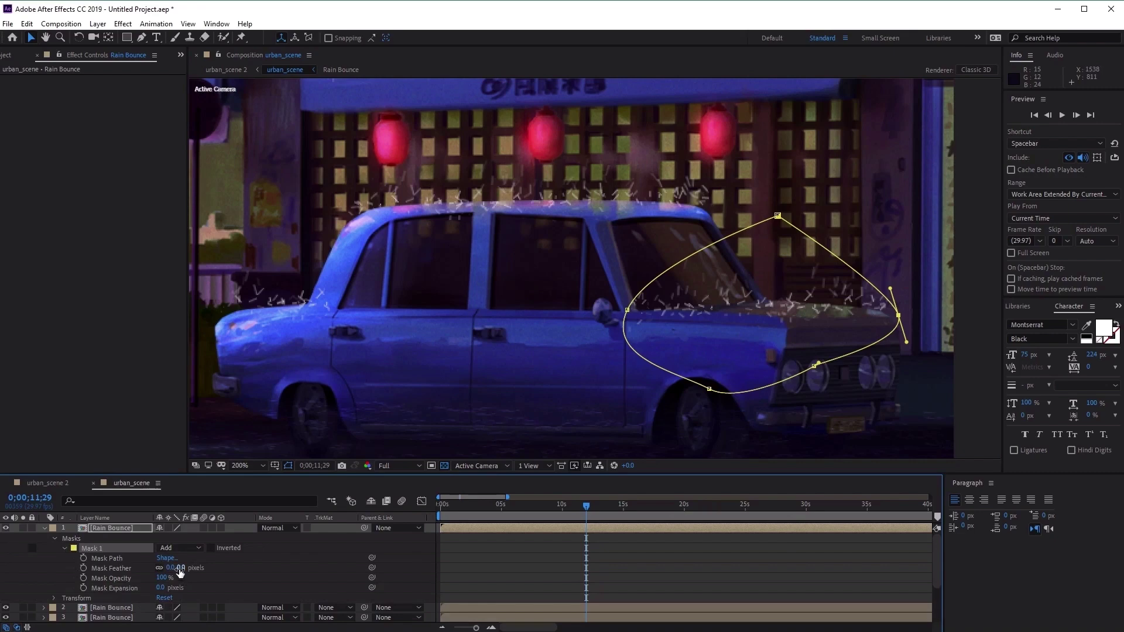
drag(181, 568, 220, 559)
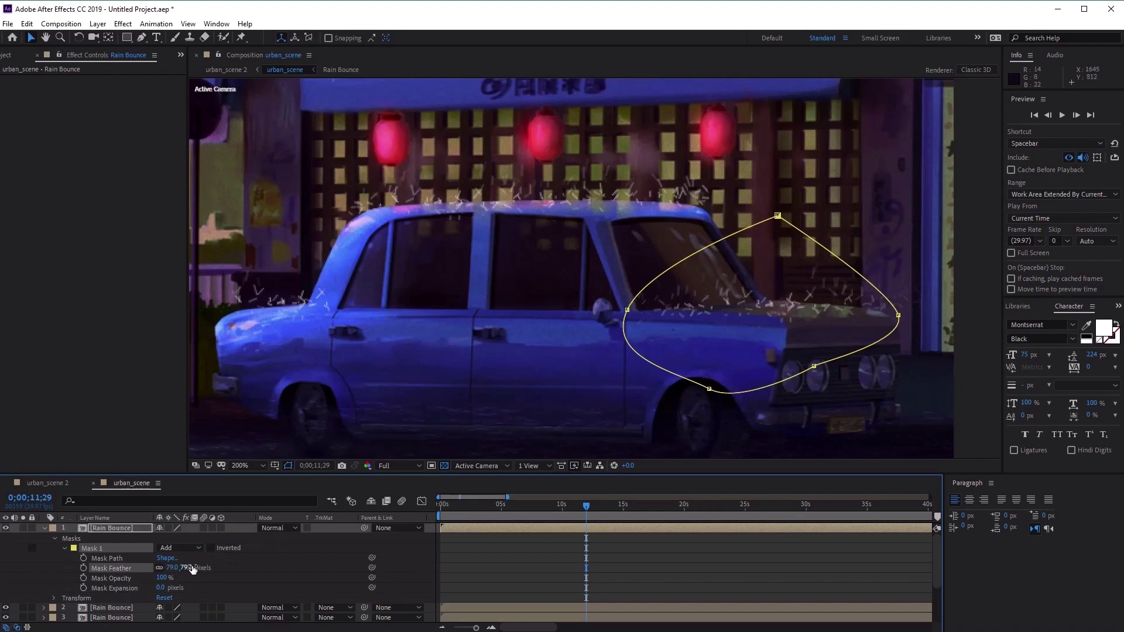
drag(187, 568, 195, 568)
click(46, 528)
- Set the mask feather of the car trunk's Rain Bounce layer to 70 pixels
click(104, 539)
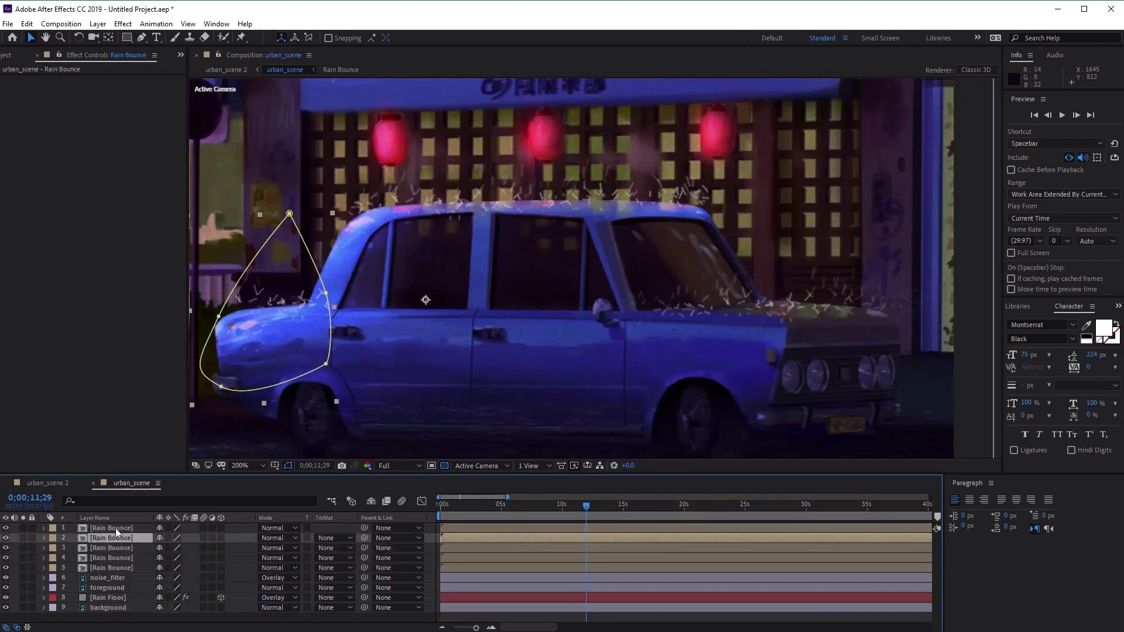
click(44, 538)
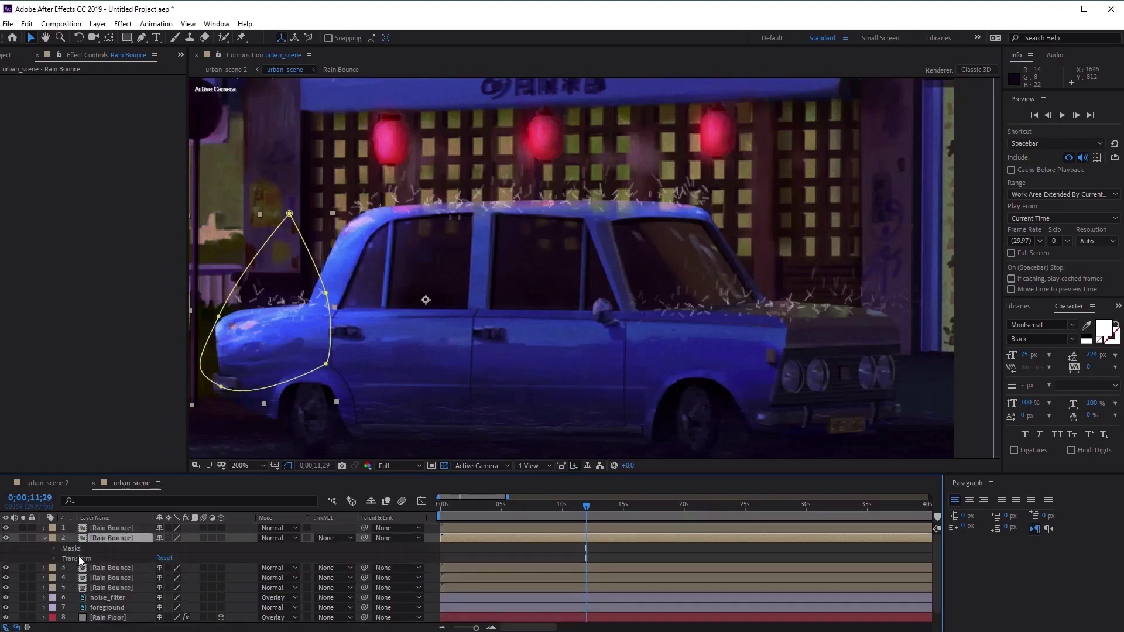
click(54, 548)
click(64, 558)
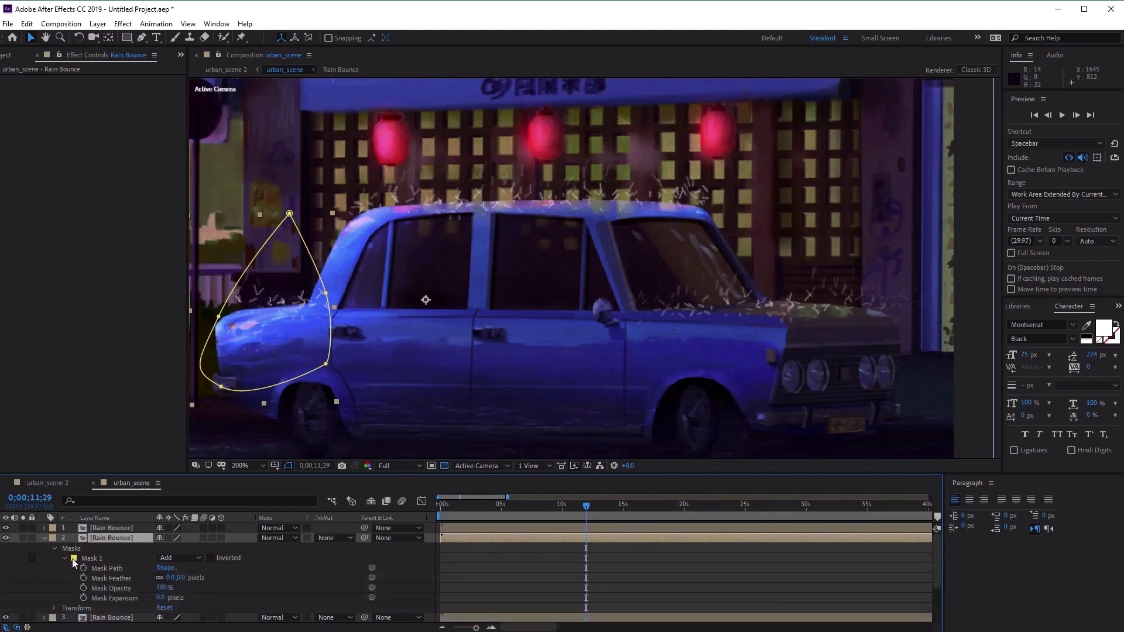
drag(185, 579, 220, 576)
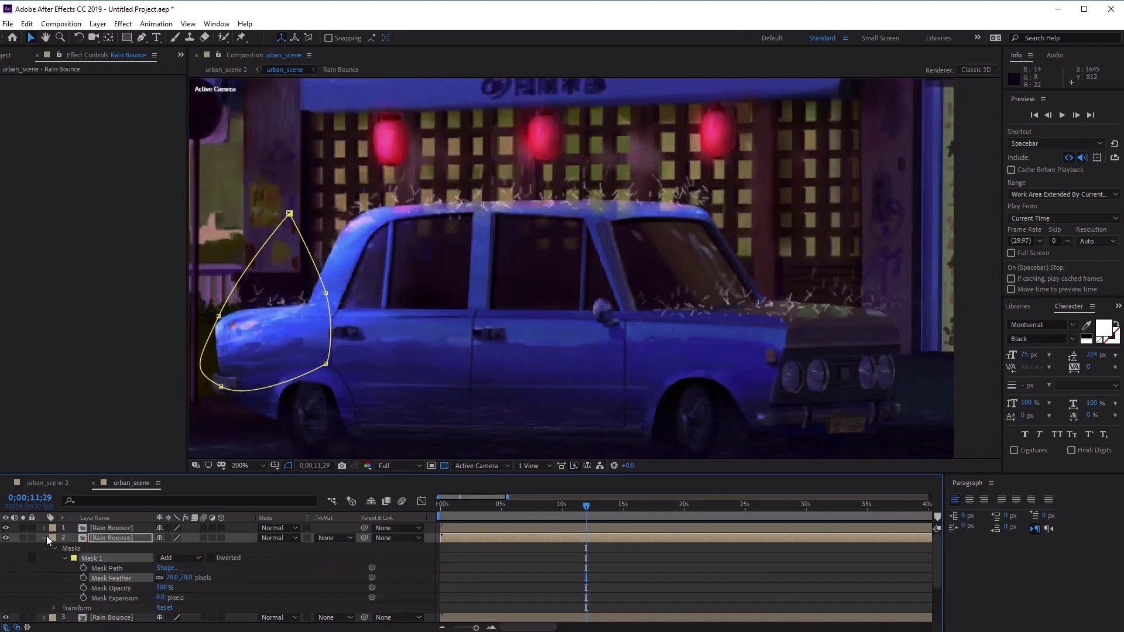
click(47, 537)
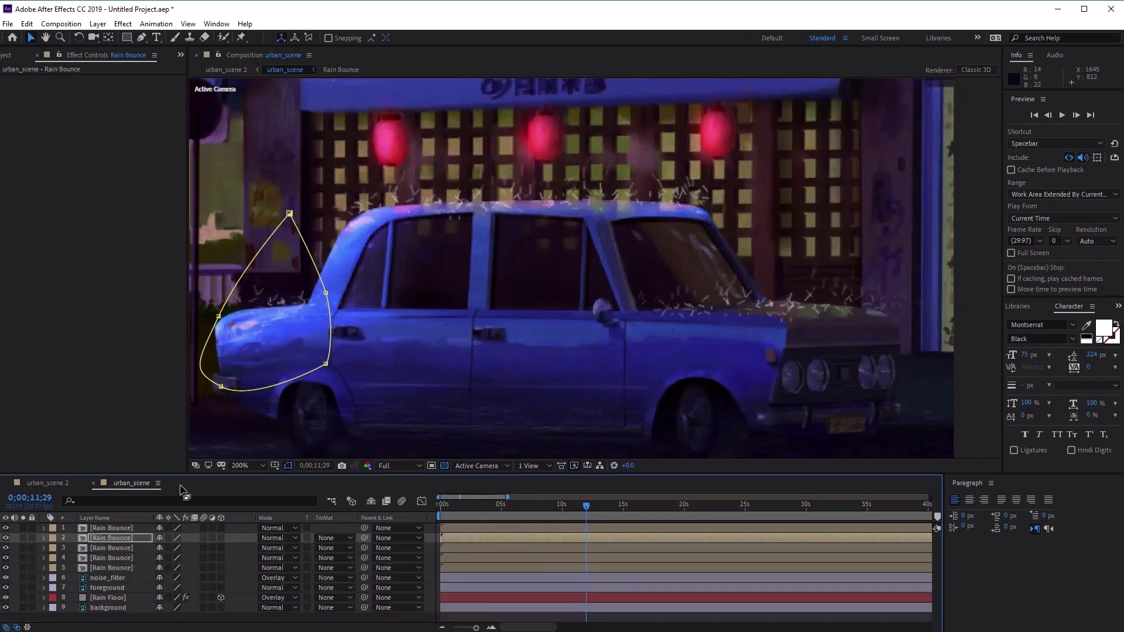
- Set the mask feather of the car roof's Rain Bounce layer to 70 pixels
click(132, 545)
click(45, 548)
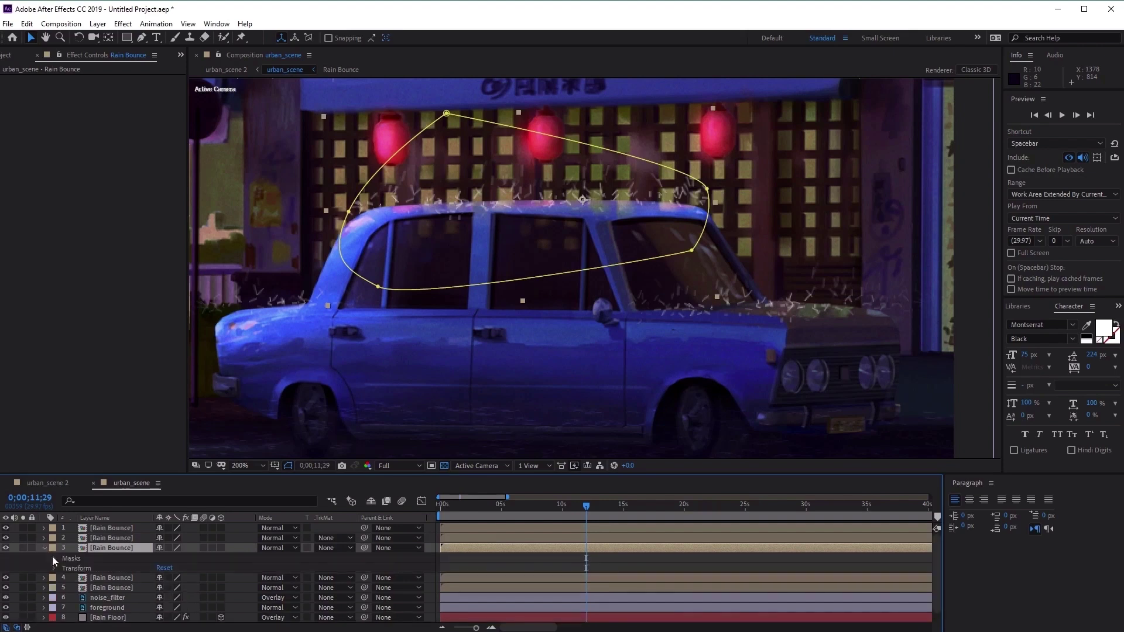
click(55, 557)
click(65, 568)
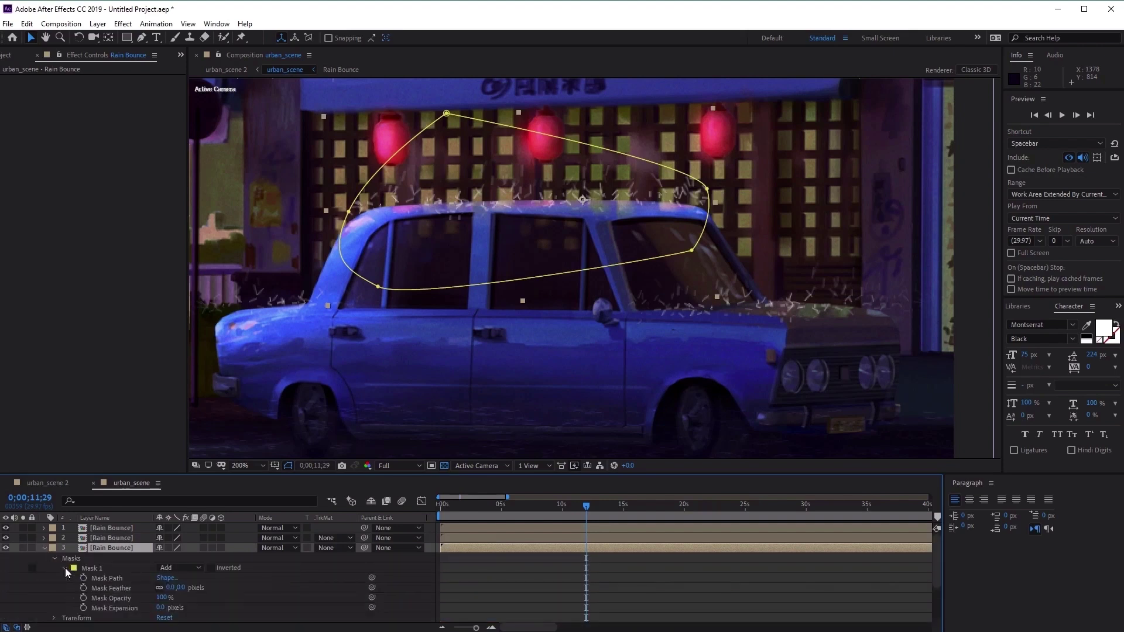
click(182, 587)
key(Return)
scroll(727, 238, up, 5)
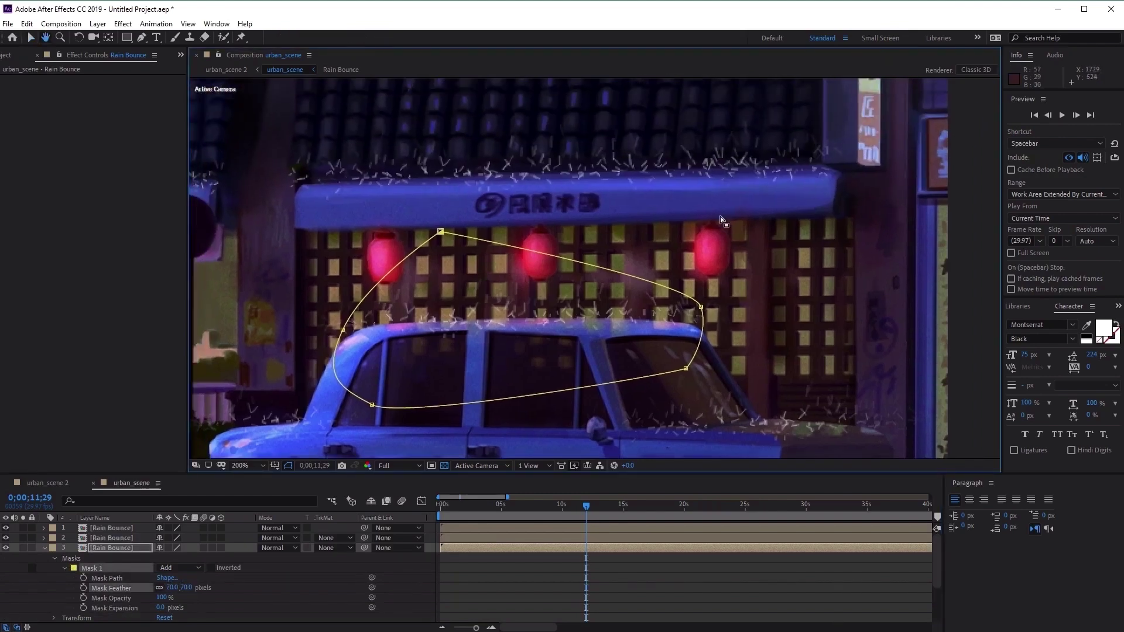
drag(728, 238, 819, 328)
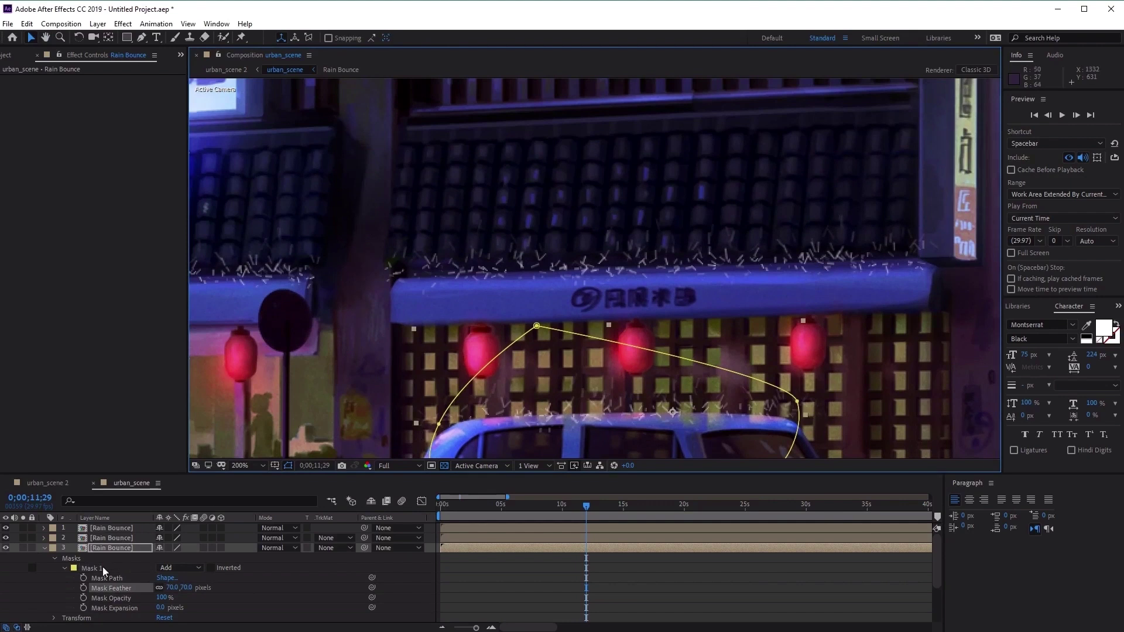
click(45, 548)
- Feather the mask of the Rain Bounce layer on the awning behind the car by 70 pixels
click(86, 559)
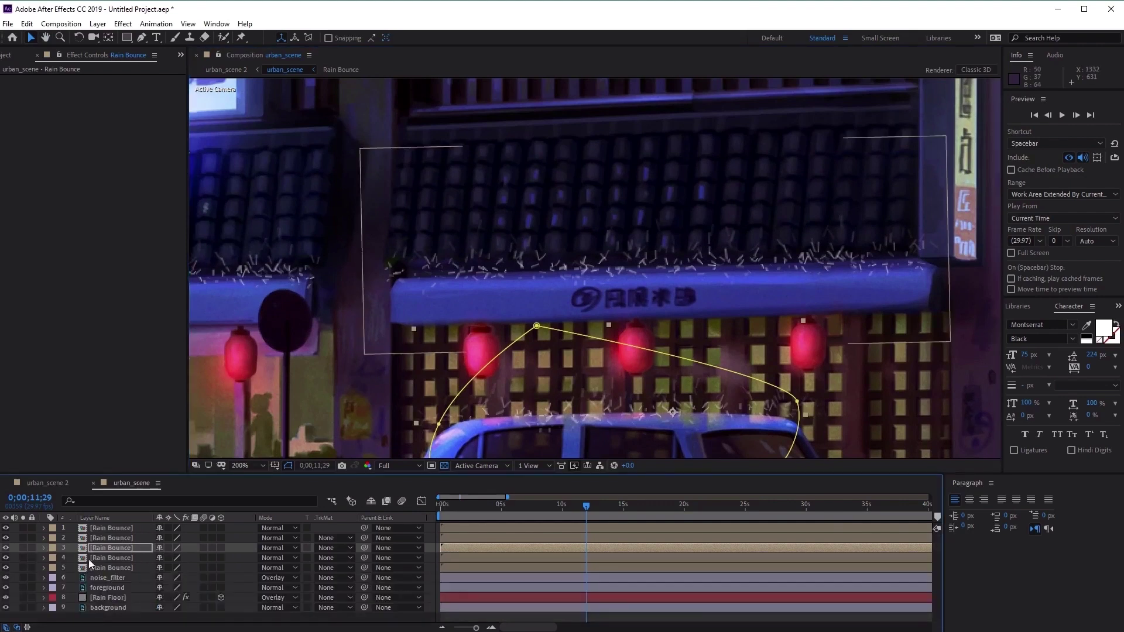
click(44, 557)
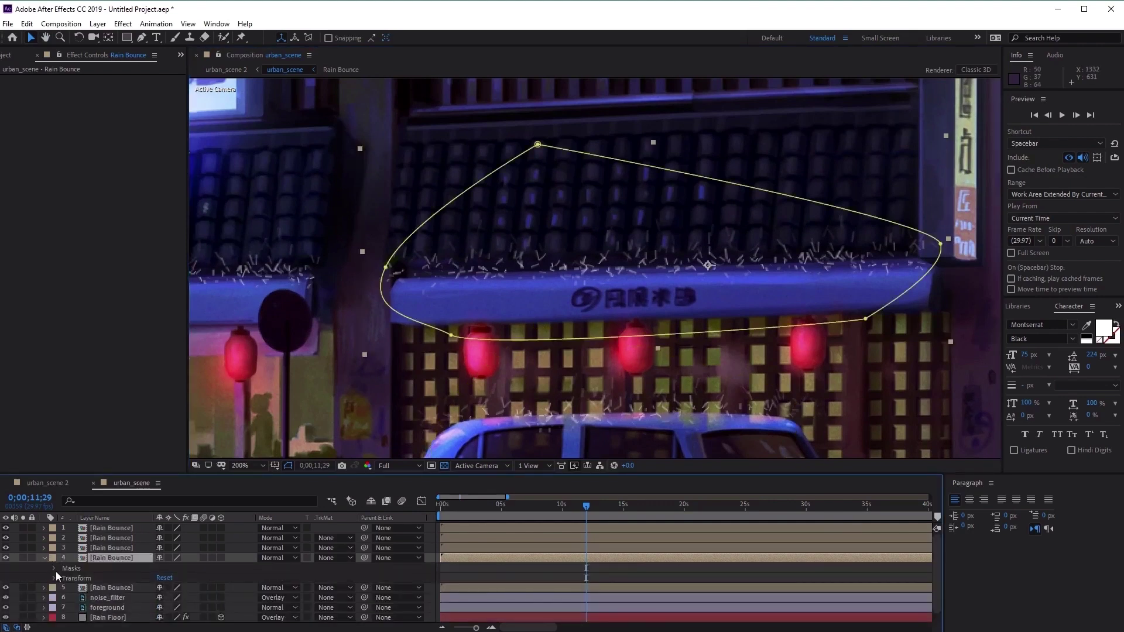
click(55, 568)
click(64, 578)
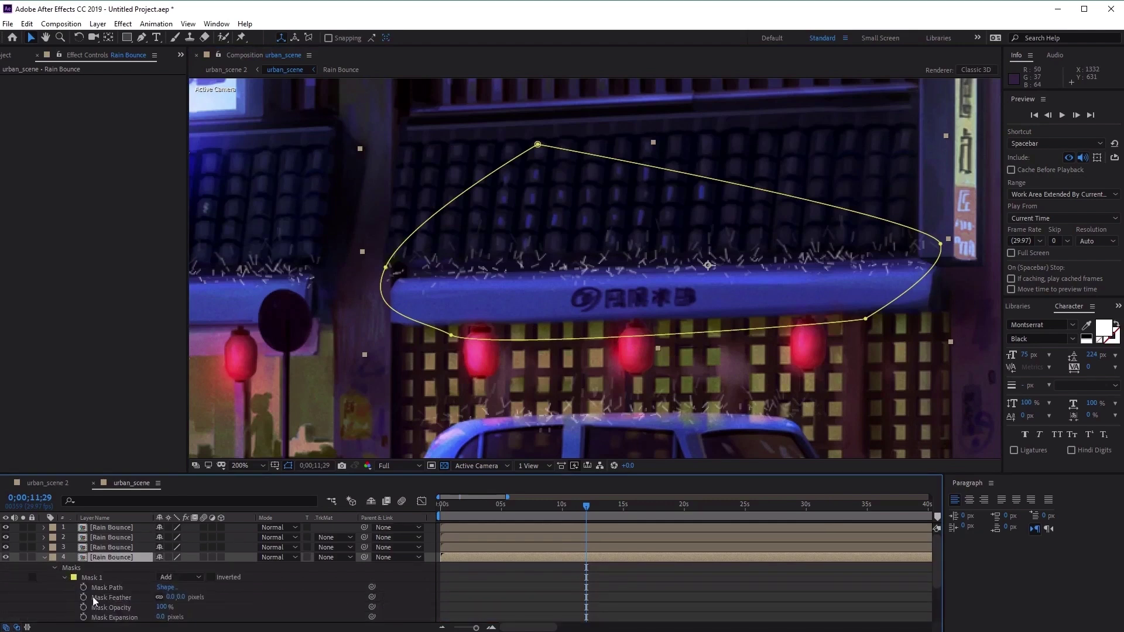
click(169, 597)
text(70)
key(Return)
drag(412, 312, 659, 324)
drag(440, 338, 700, 289)
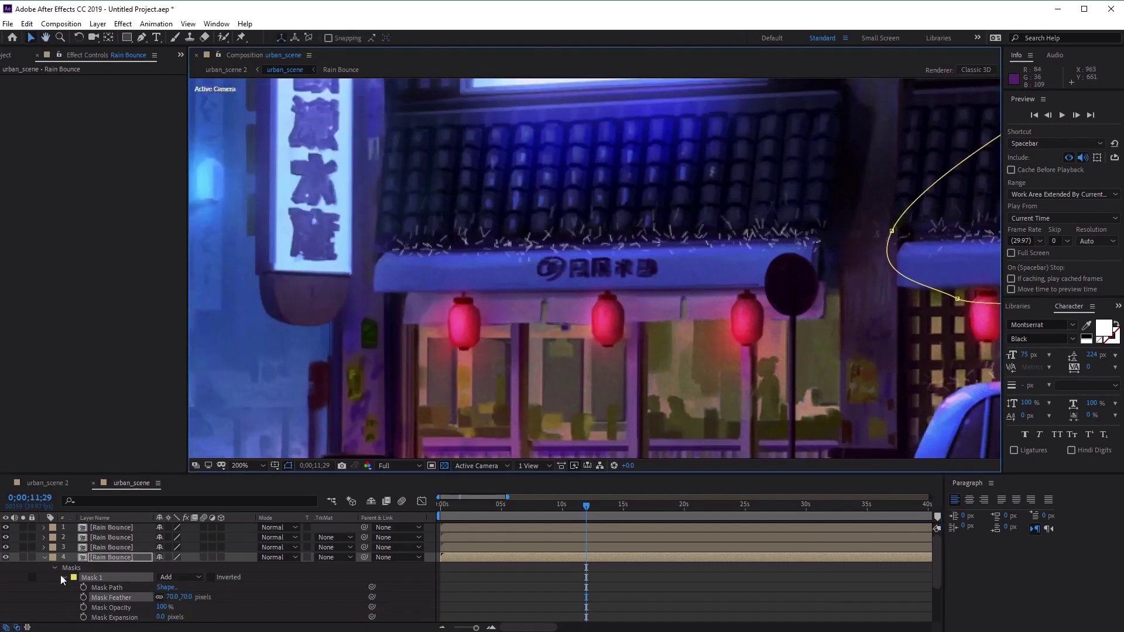
click(44, 558)
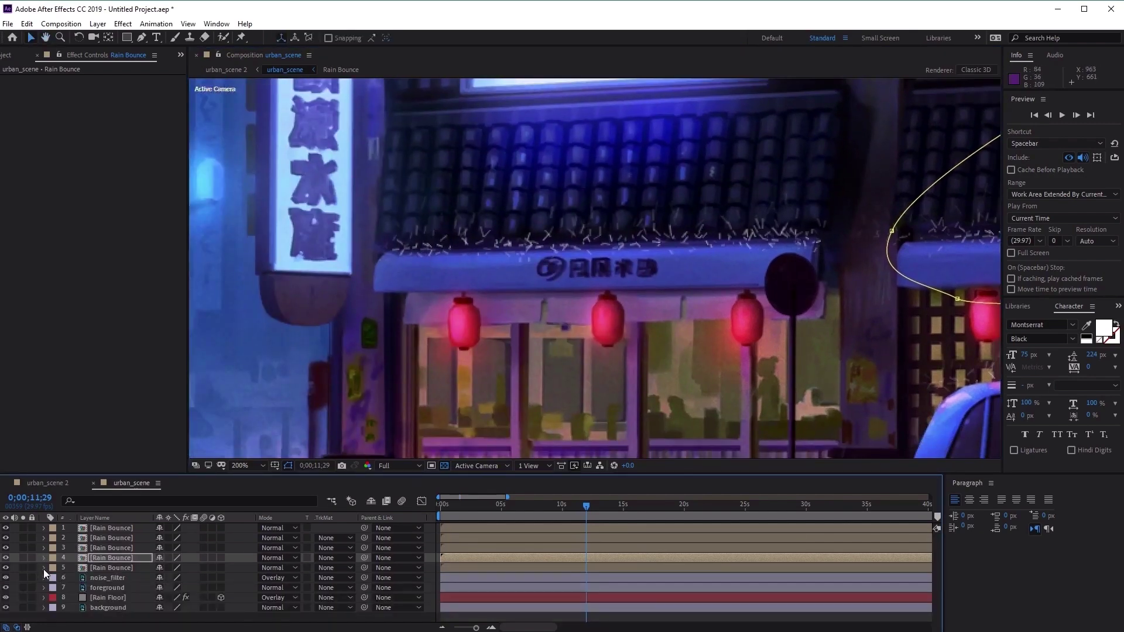
- Feather the mask of the first awning's Rain Bounce layer, beside the vertical shop sign, by 70 pixels
click(43, 568)
click(54, 578)
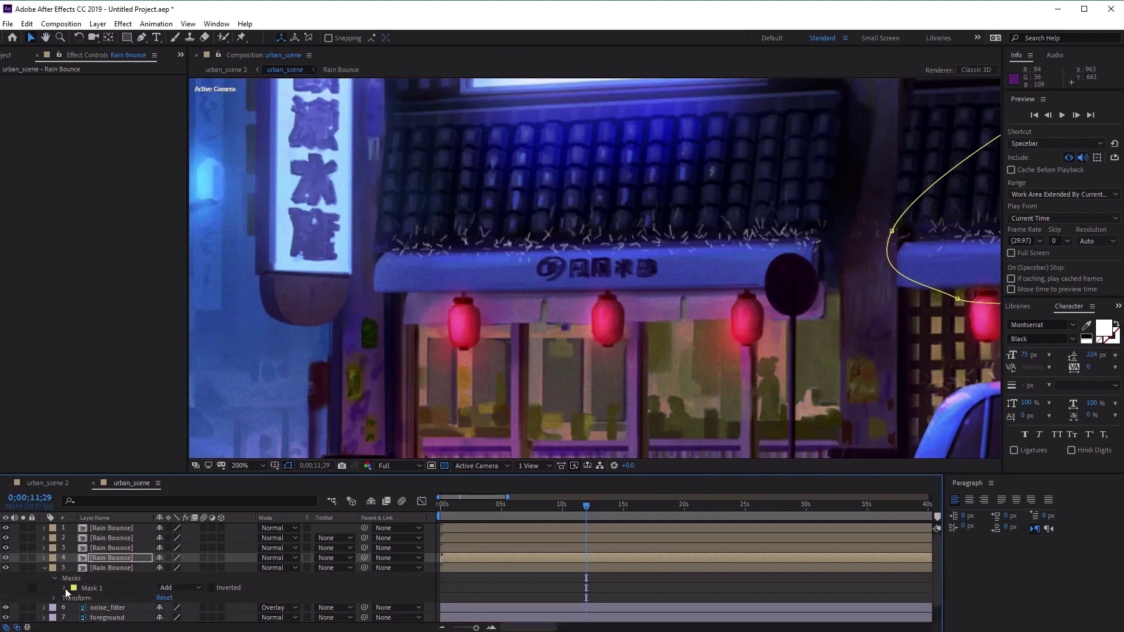
click(64, 588)
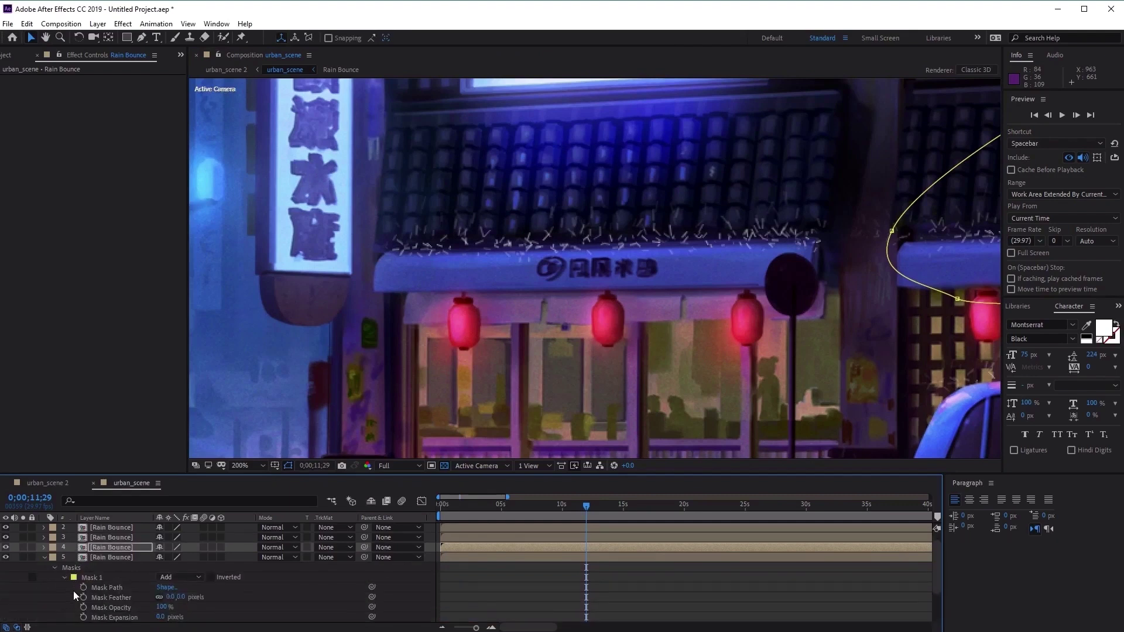
click(169, 597)
text(70)
key(Return)
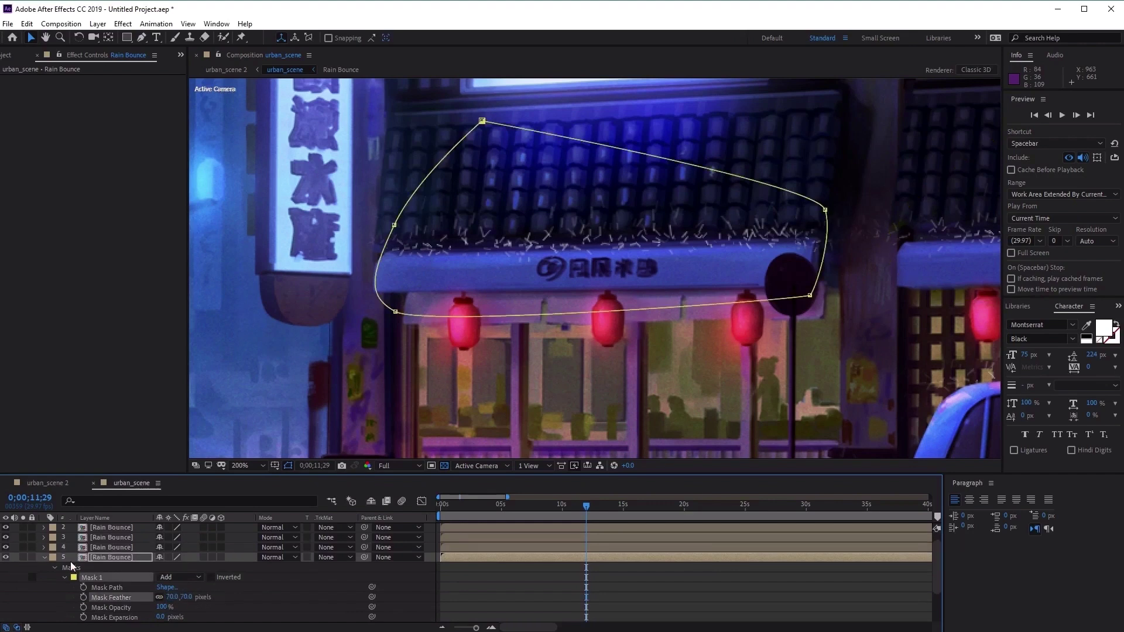
click(51, 558)
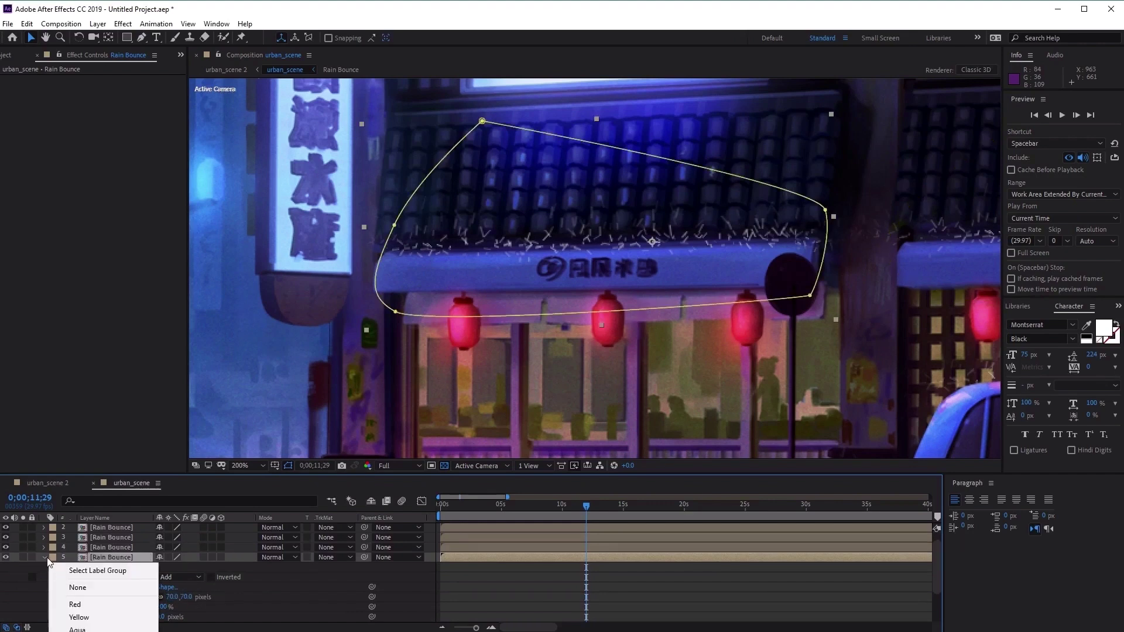
click(46, 557)
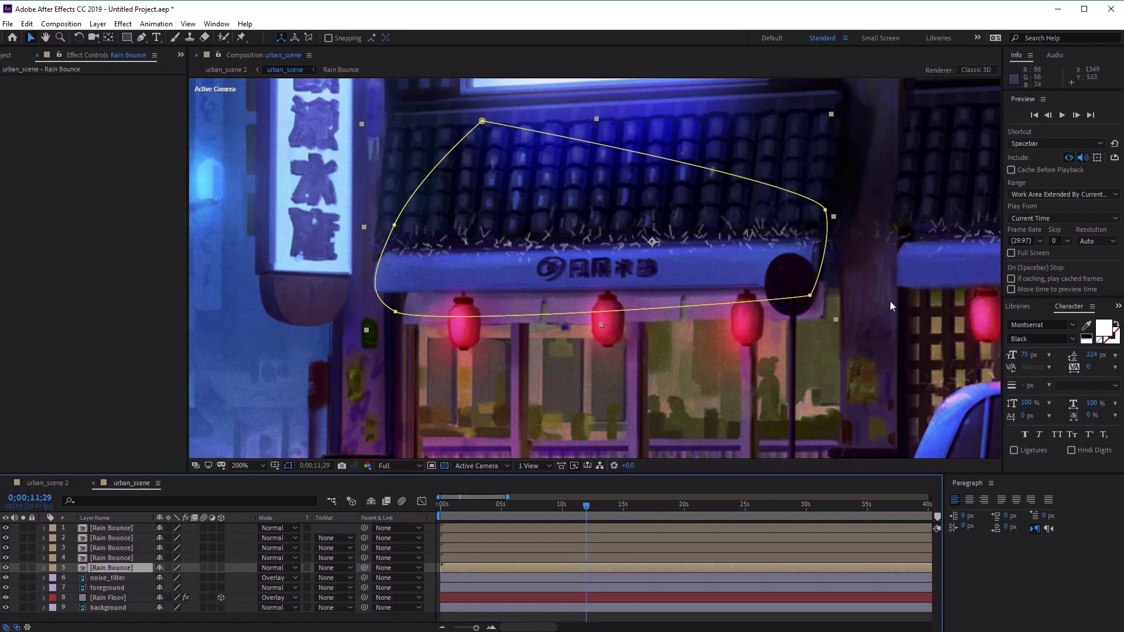
- Duplicate the first awning's Rain Bounce layer and place the copy over the top of the Pepsi vending machine
scroll(824, 286, down, 4)
scroll(616, 325, up, 2)
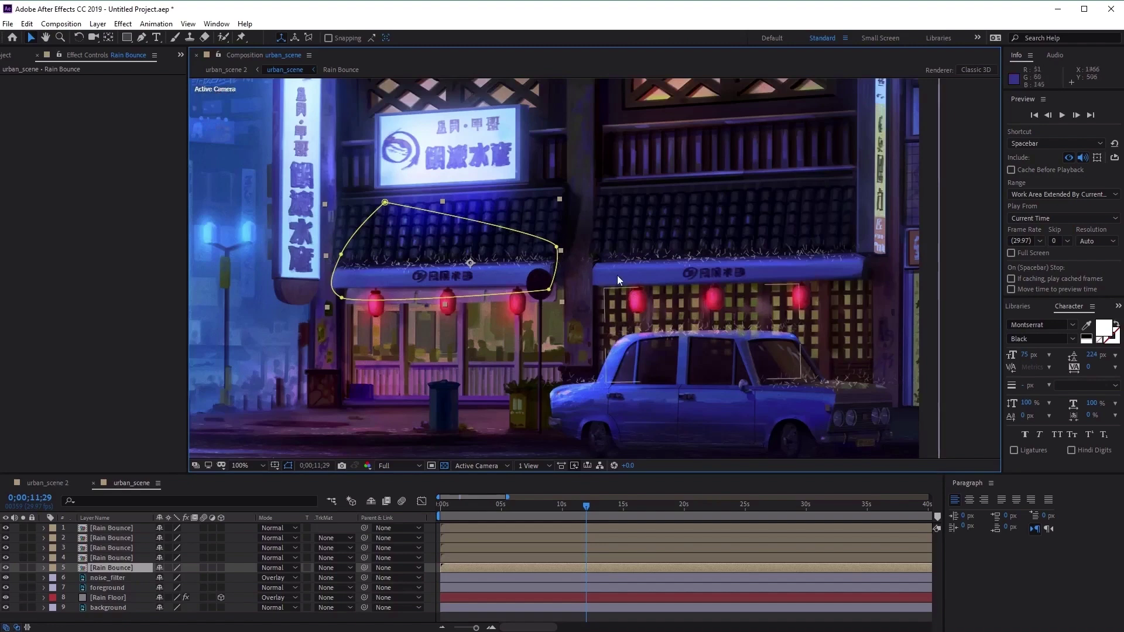
drag(381, 349, 517, 362)
scroll(521, 348, down, 1)
drag(565, 237, 634, 305)
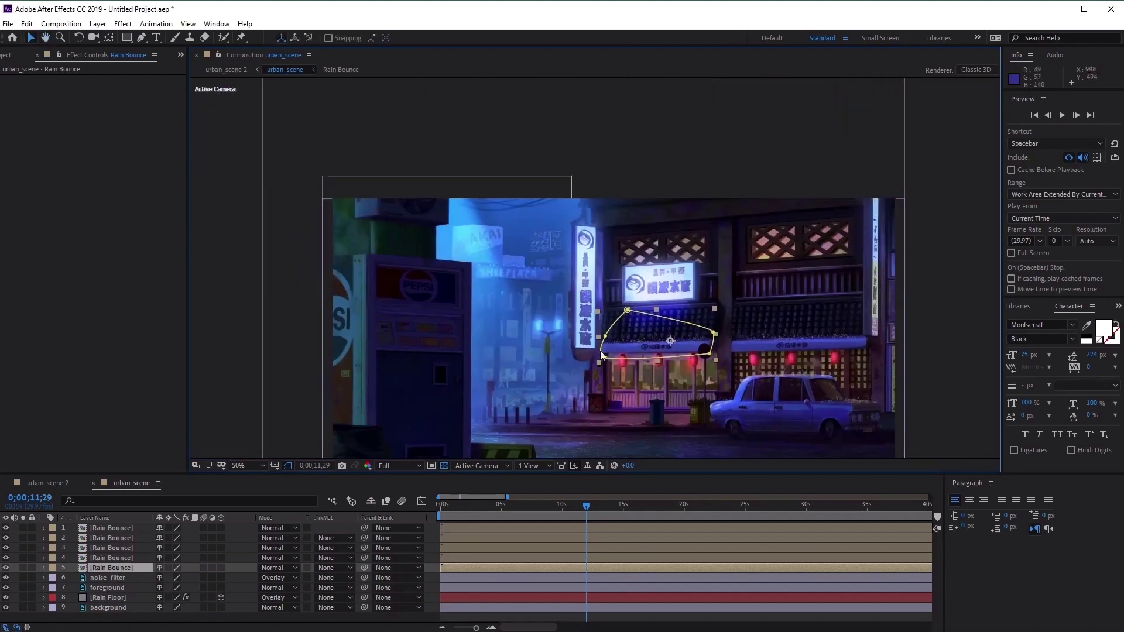
click(107, 532)
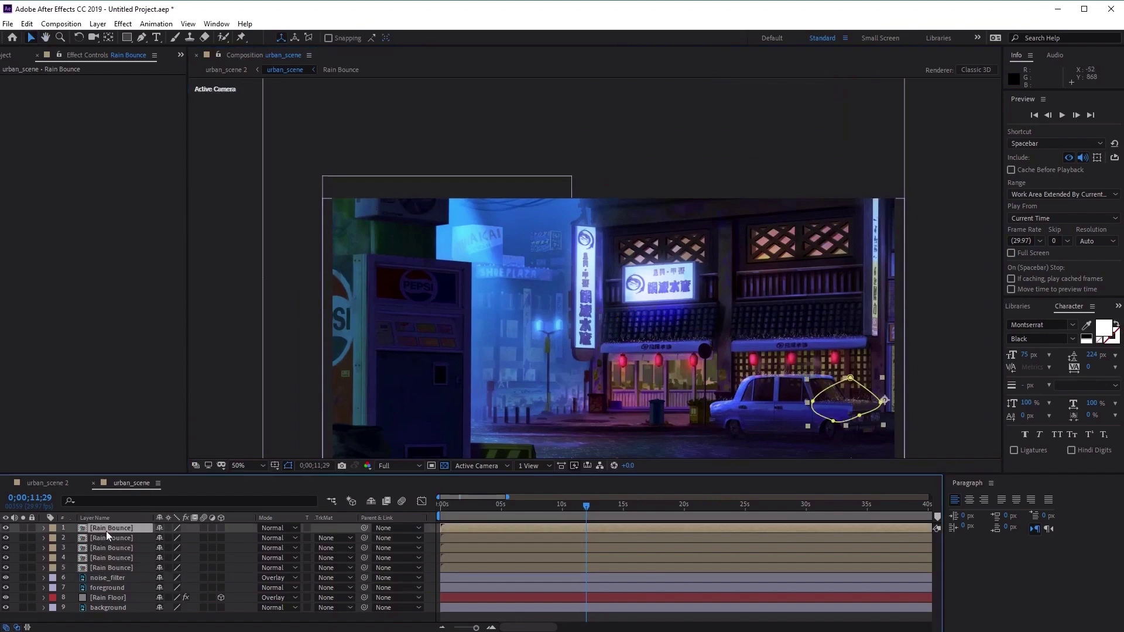
click(106, 568)
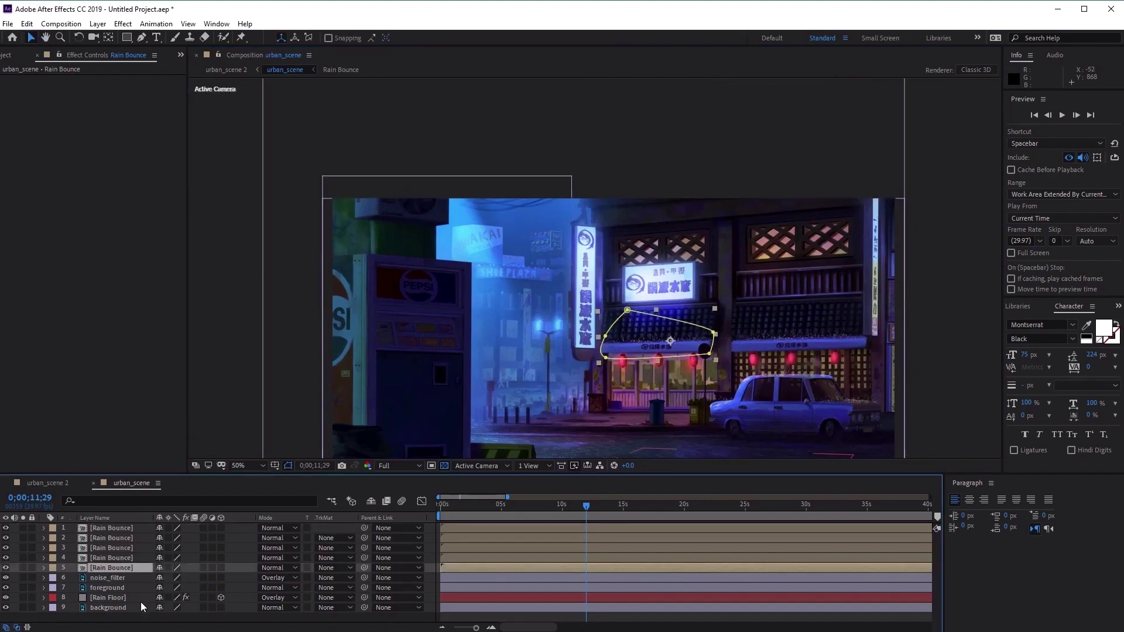
key(ctrl+d)
drag(662, 341, 404, 258)
- Rotate the vending machine's splash layer slightly clockwise to match the sloping top edge and shift it to span the machine's top
scroll(380, 254, up, 4)
scroll(379, 255, down, 1)
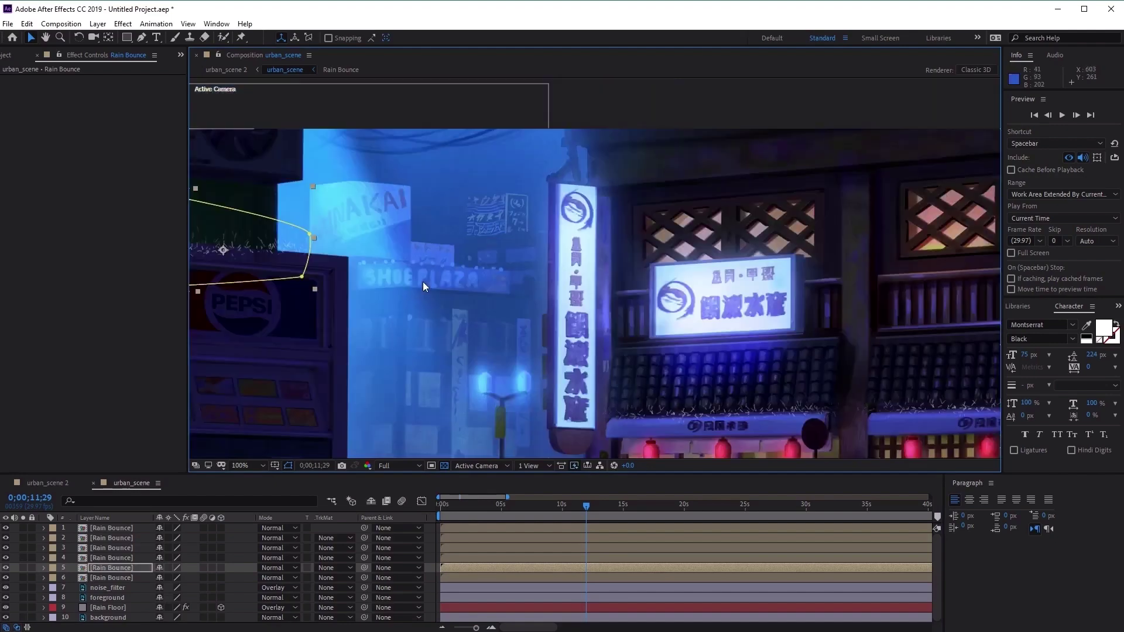
scroll(637, 418, down, 1)
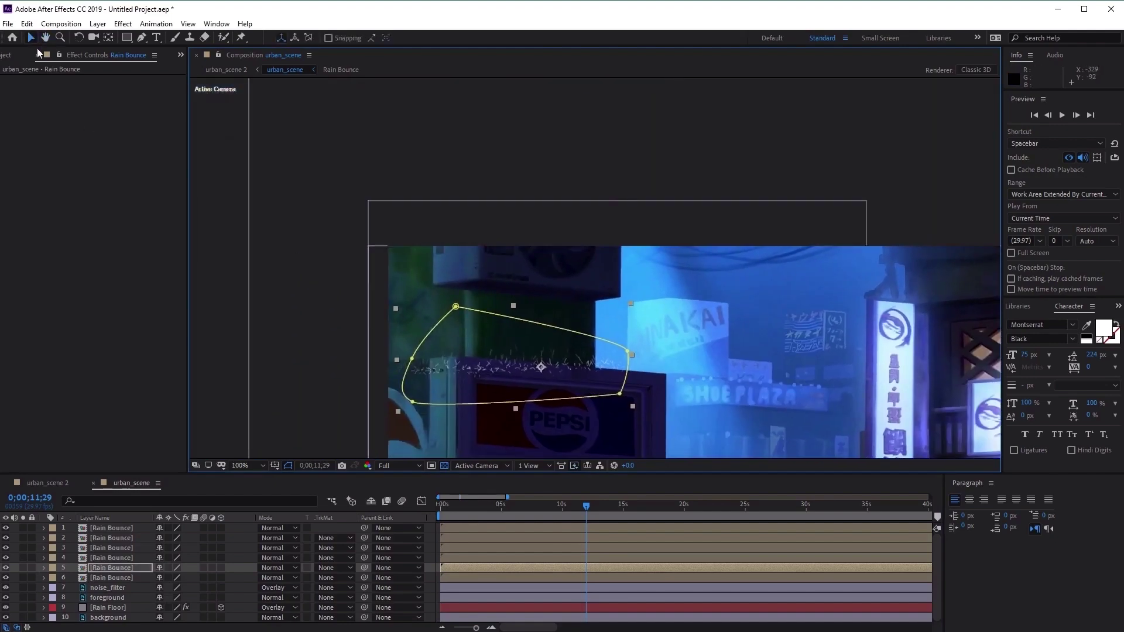
click(78, 37)
drag(613, 362, 599, 302)
scroll(551, 334, up, 2)
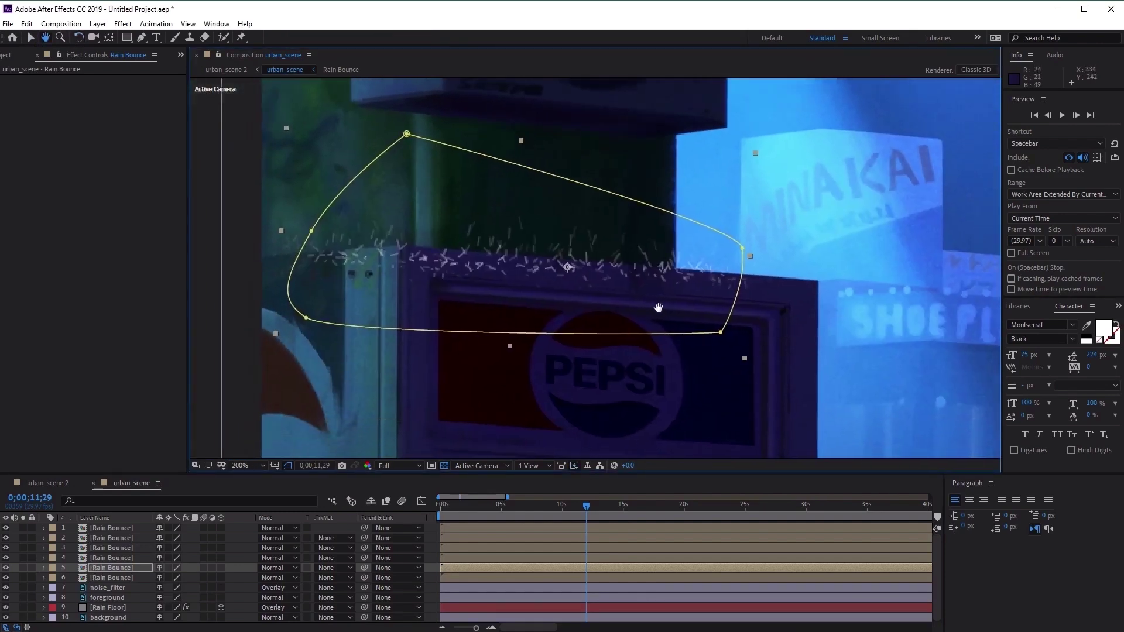
drag(691, 269, 704, 276)
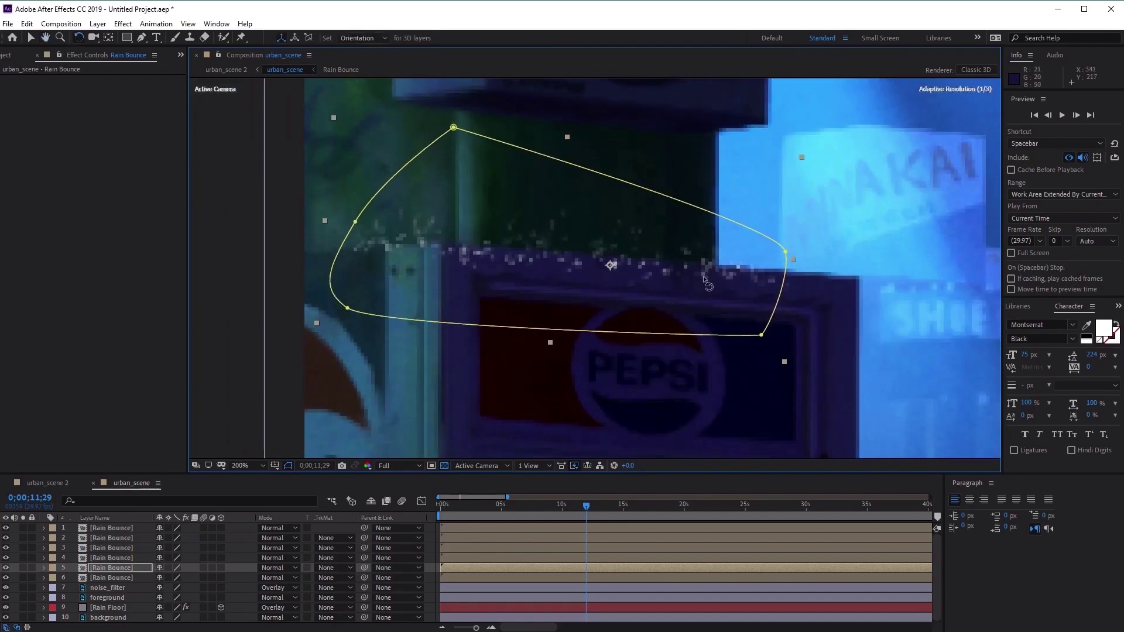
click(31, 38)
drag(522, 238, 734, 246)
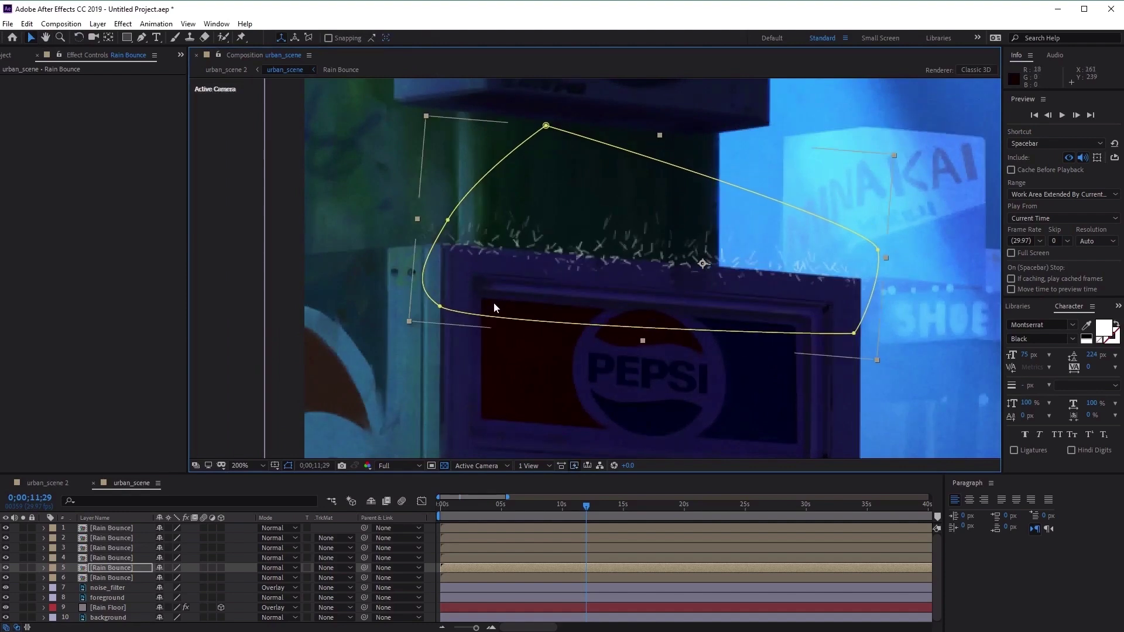
- Duplicate the vending machine's splash layer, rotate the copy slightly counterclockwise, and position it over the machine's side panel at the scene's left edge
key(ctrl+d)
drag(820, 263, 604, 253)
click(78, 37)
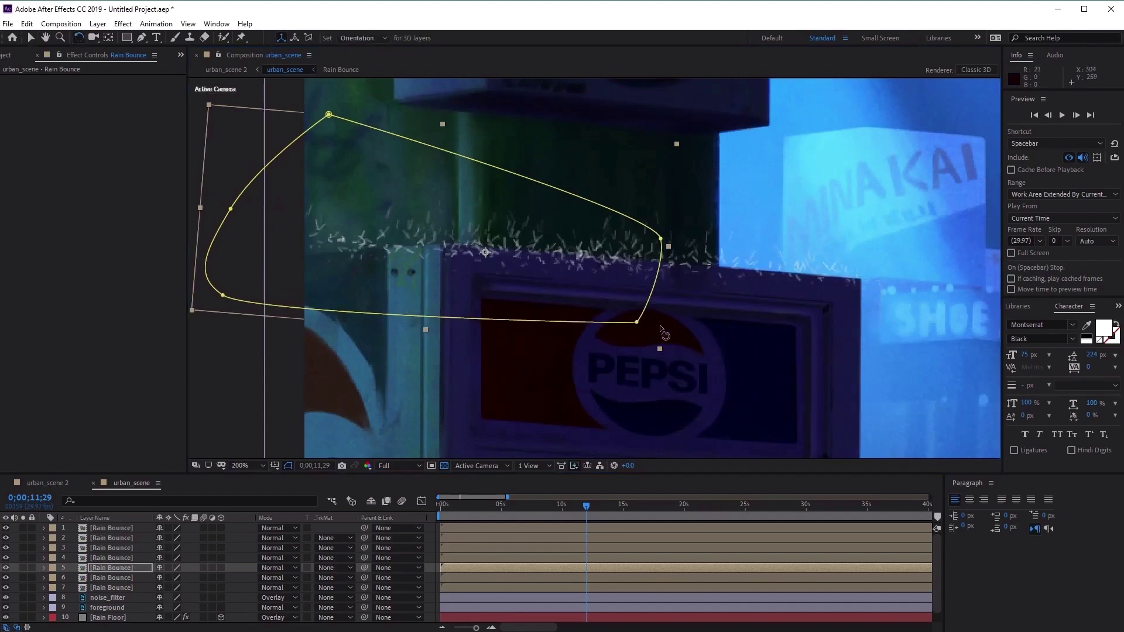
drag(661, 320, 662, 303)
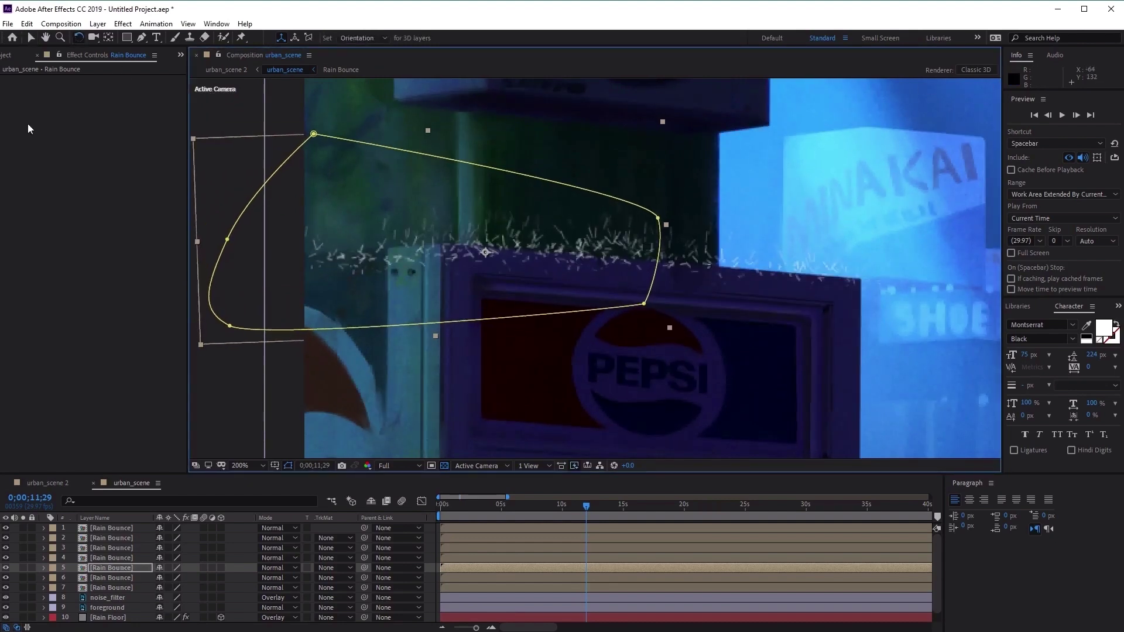
click(31, 37)
drag(561, 255, 359, 255)
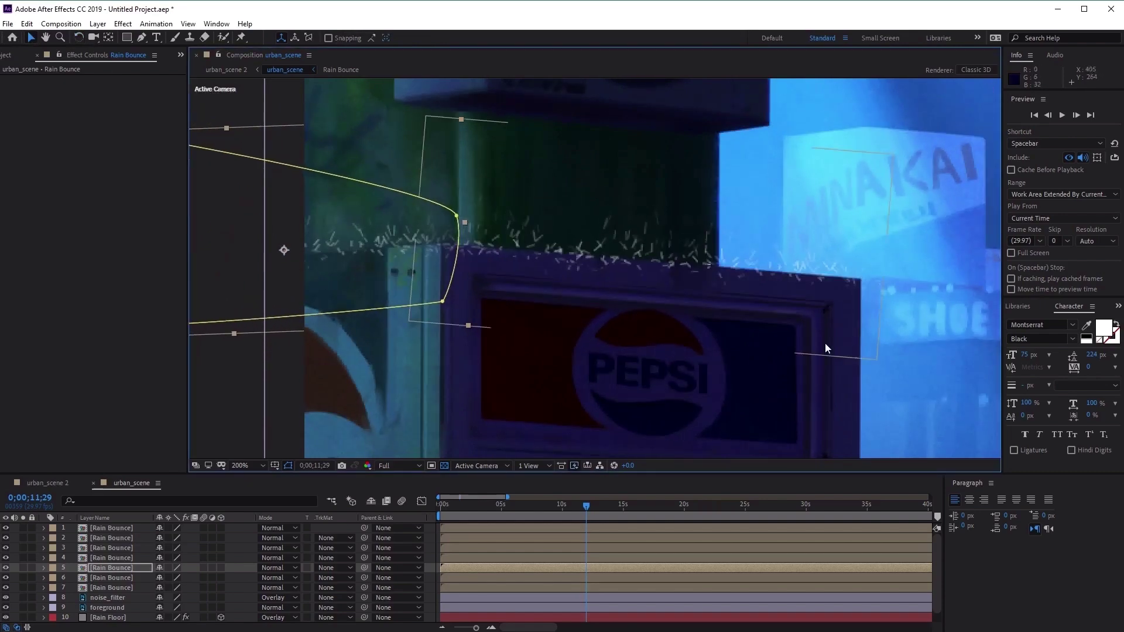
- Pre-compose all seven Rain Bounce layers into a new composition named RainBounceComps
scroll(843, 351, down, 4)
drag(854, 362, 651, 256)
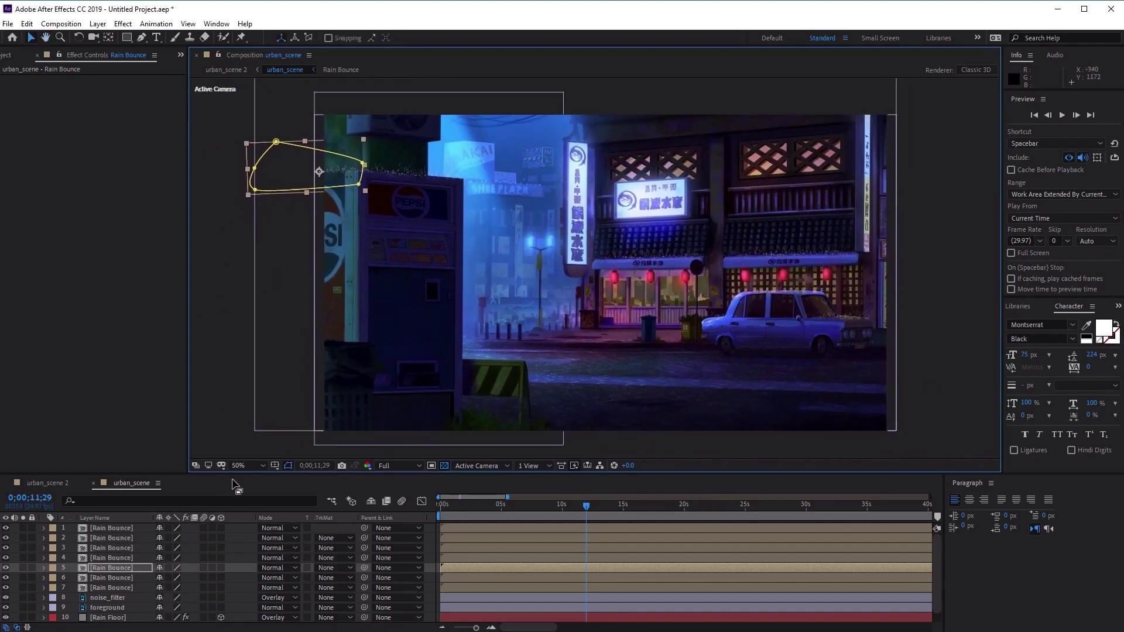
click(259, 466)
click(260, 479)
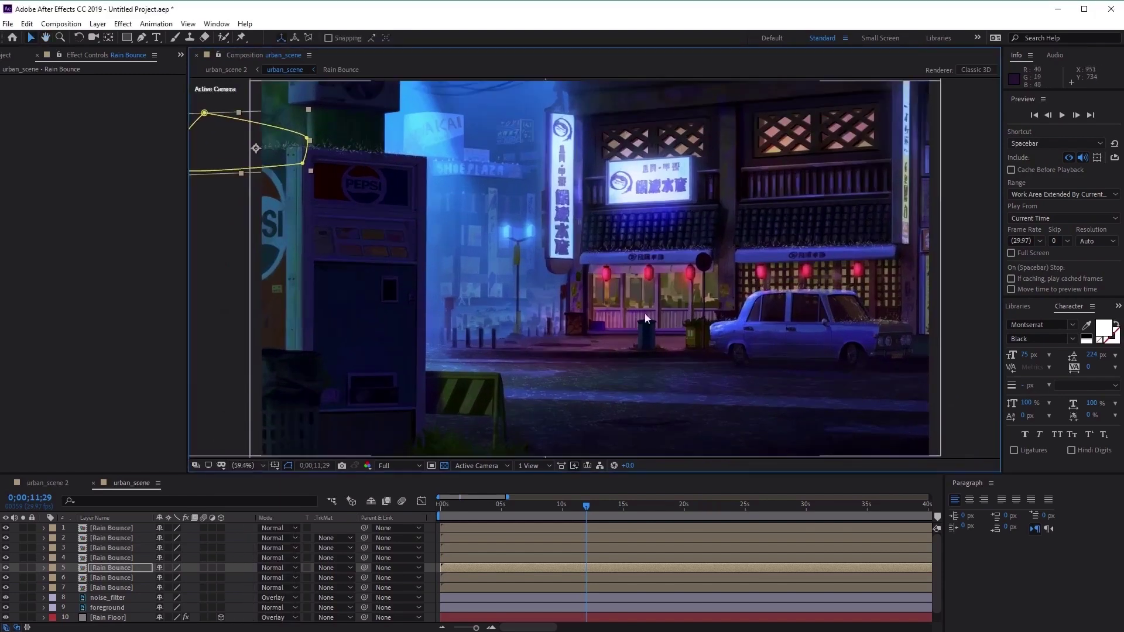
click(967, 258)
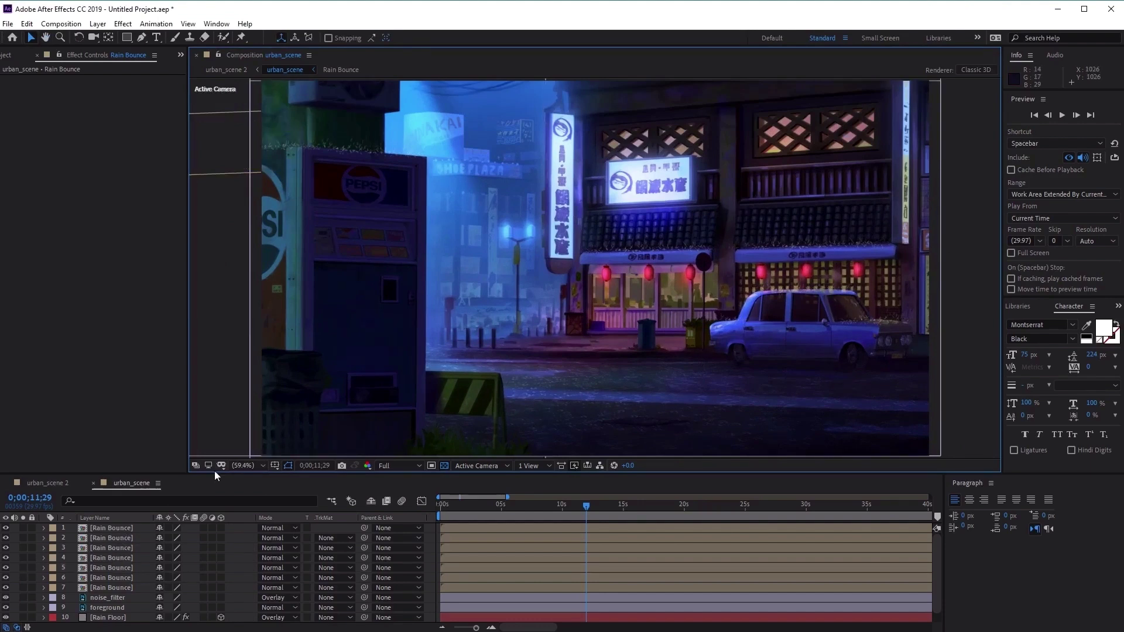
click(108, 527)
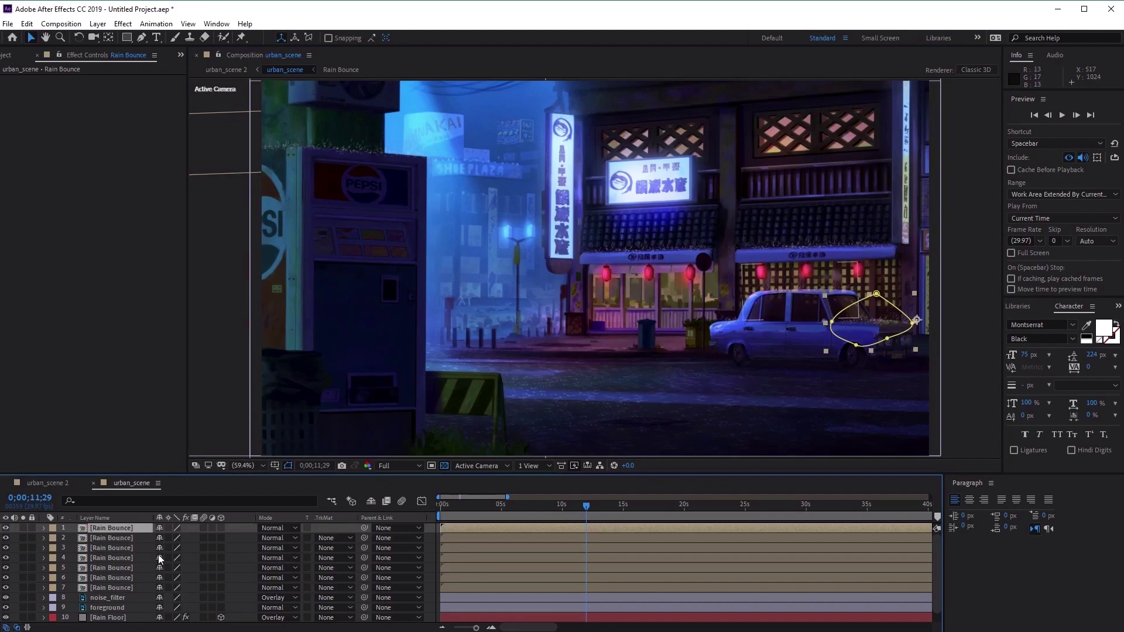
shift+click(131, 588)
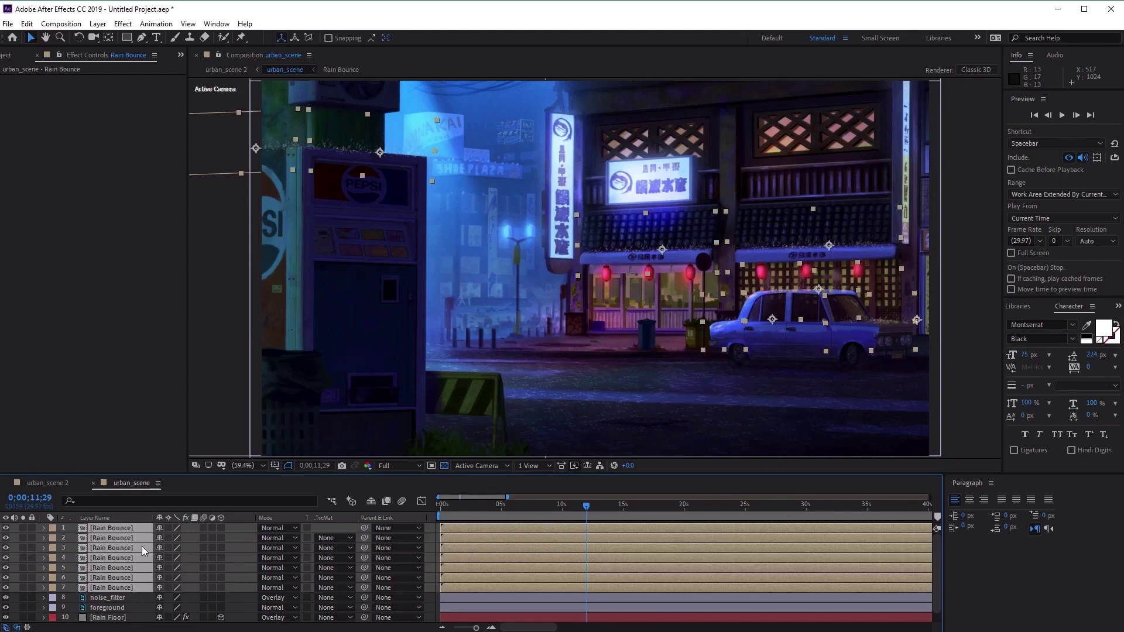
right_click(142, 529)
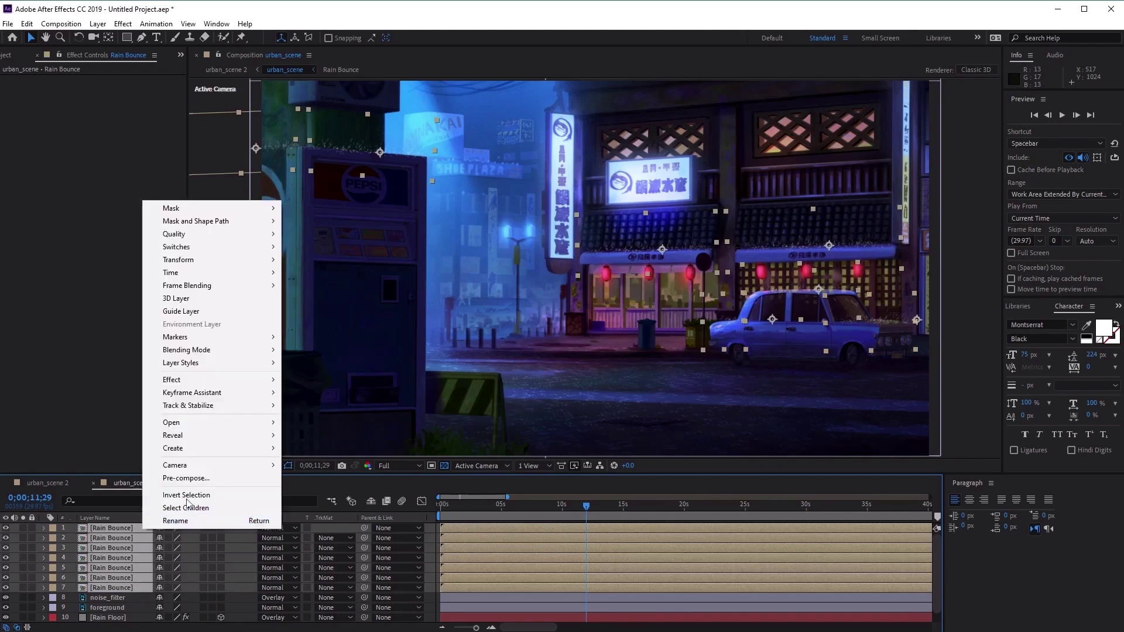
click(199, 483)
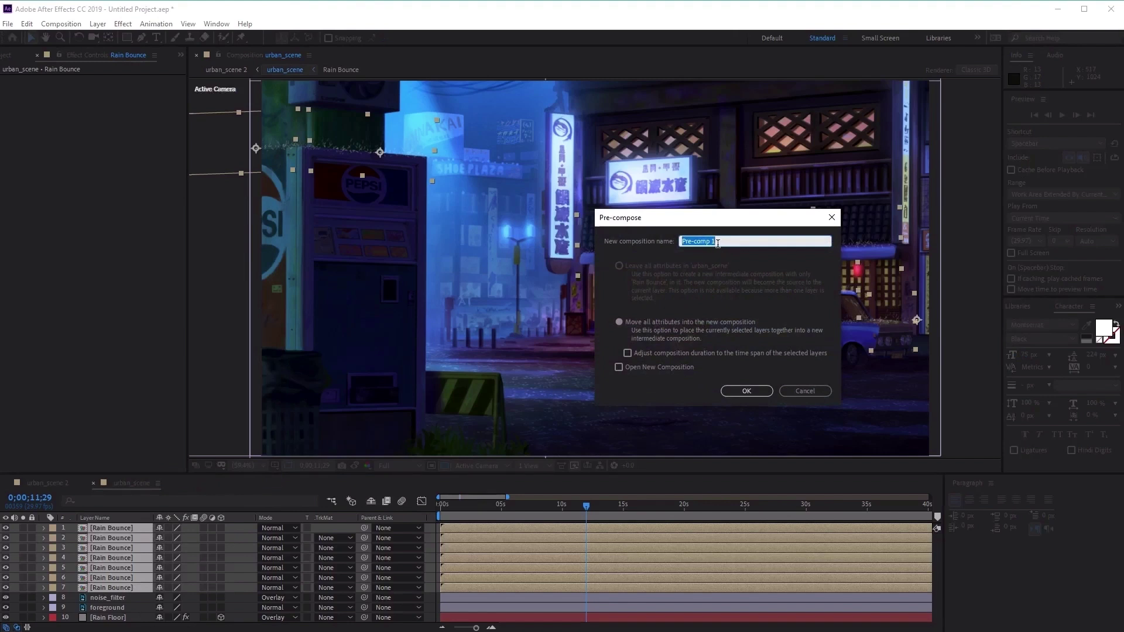
text(RainBounceComps)
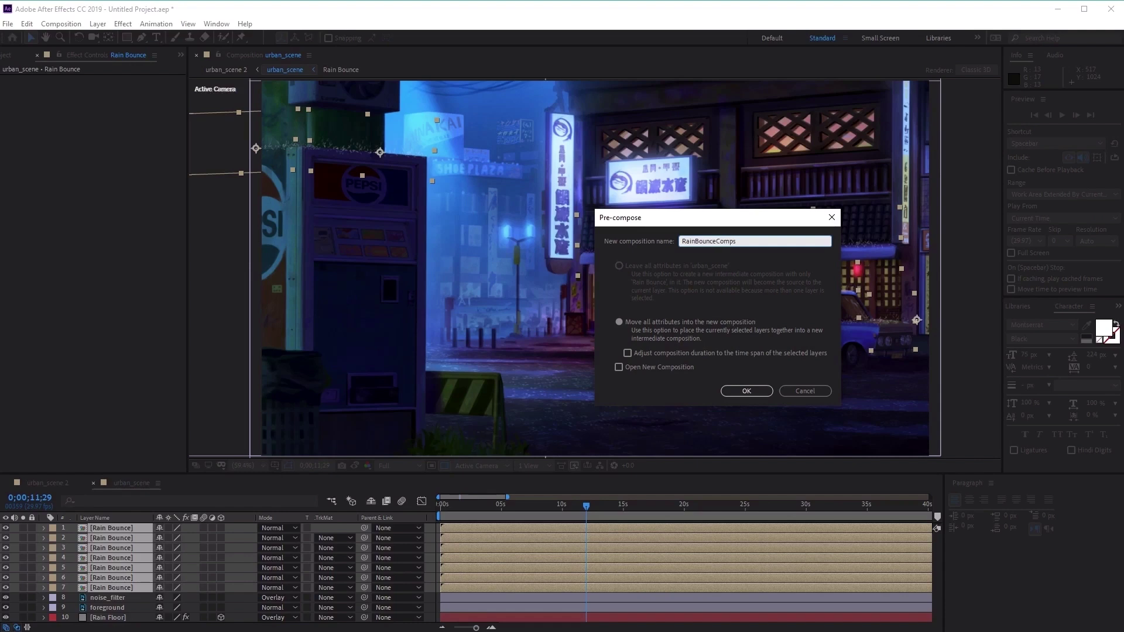
click(748, 390)
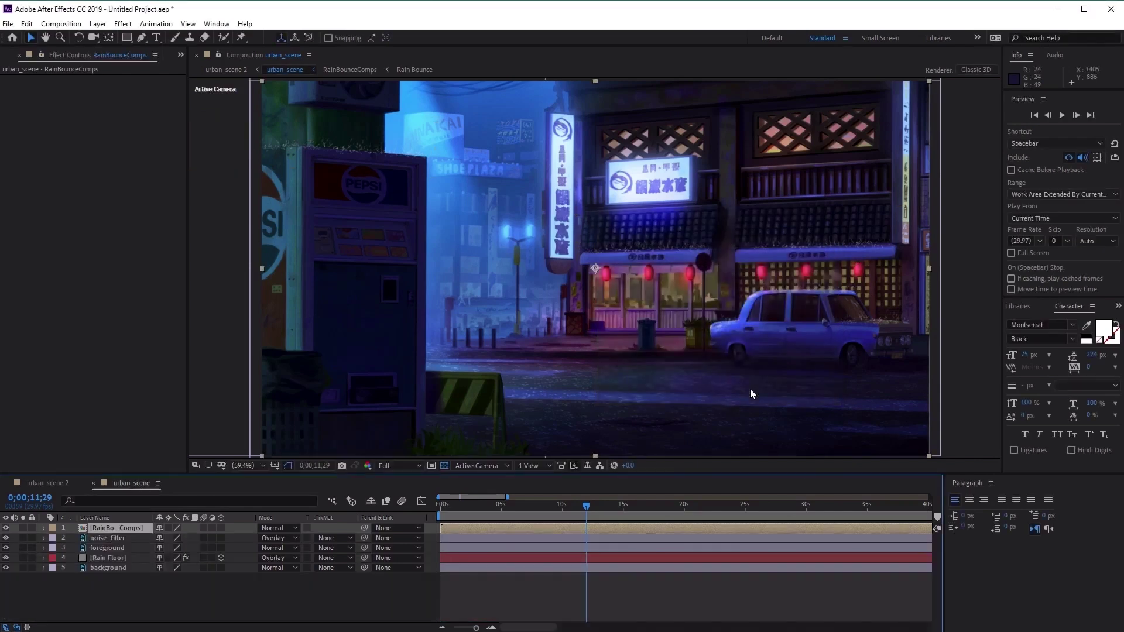
- Play the scene from its first frame, and hide the RainBounceComps and Rain Floor layers
key(Home)
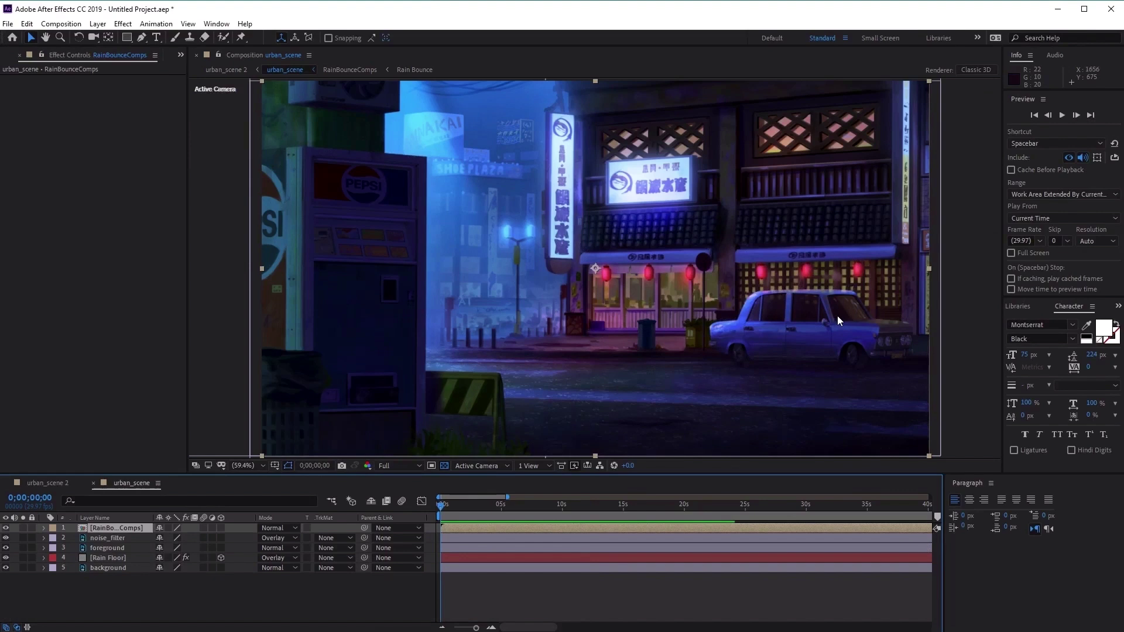
click(1062, 114)
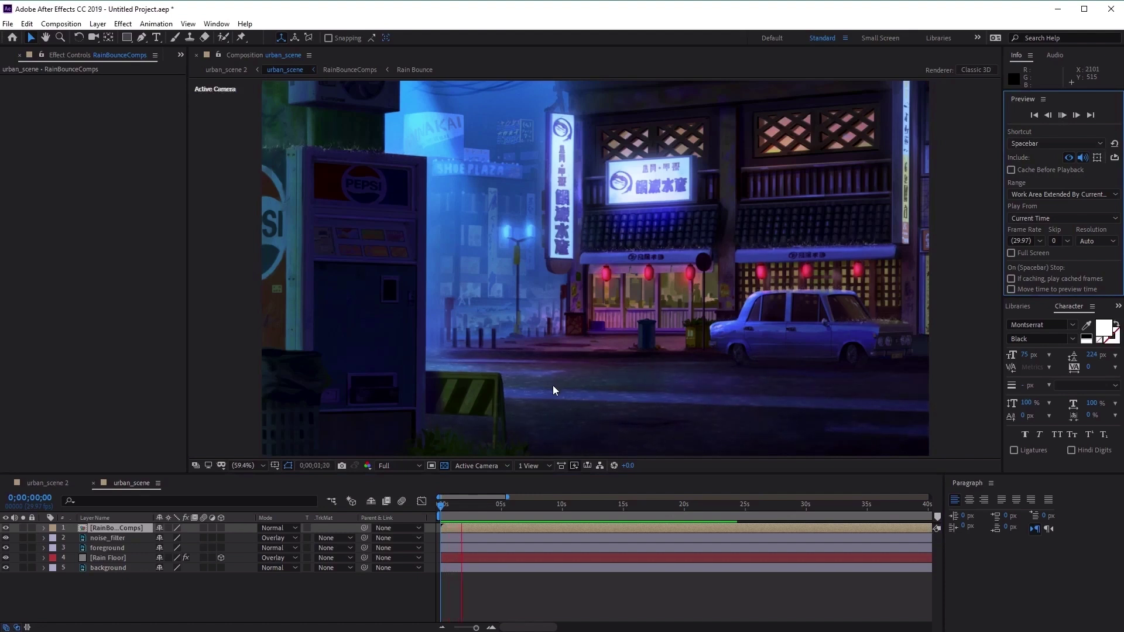
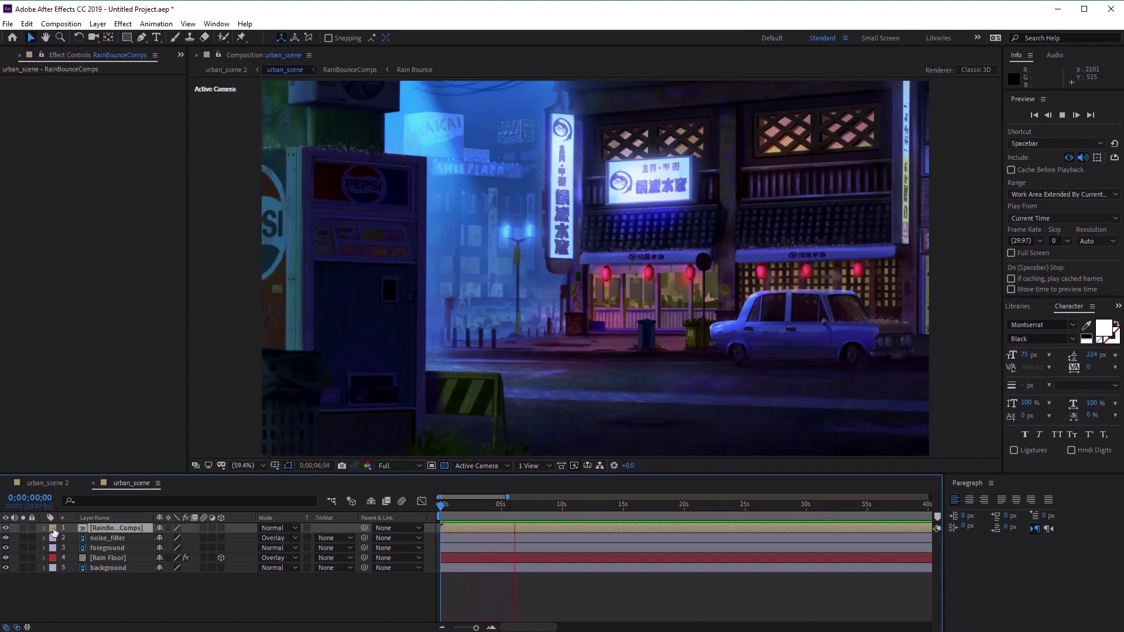
click(5, 529)
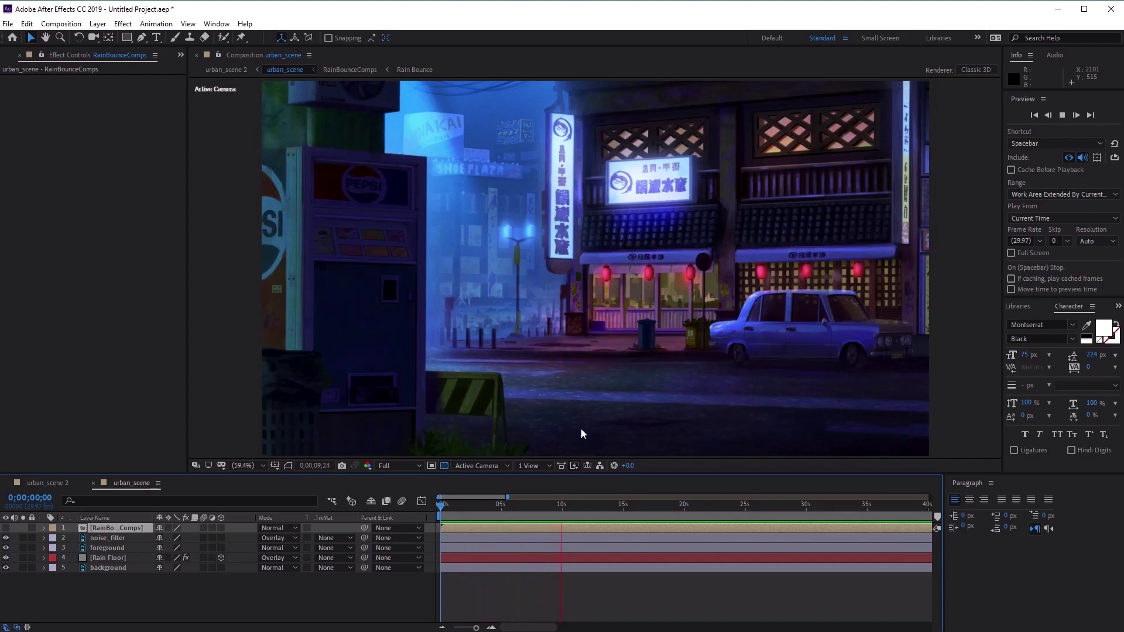
click(107, 557)
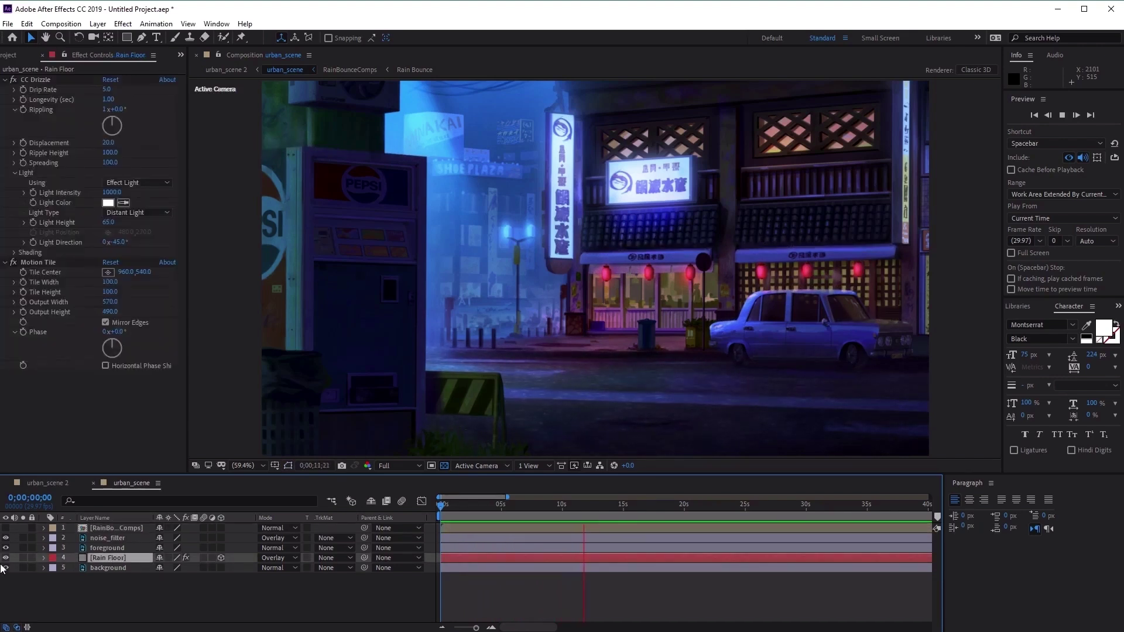
click(6, 559)
- Add a black 1920 × 1080 px solid named BG_Rain directly above the RainBounceComps layer
click(117, 528)
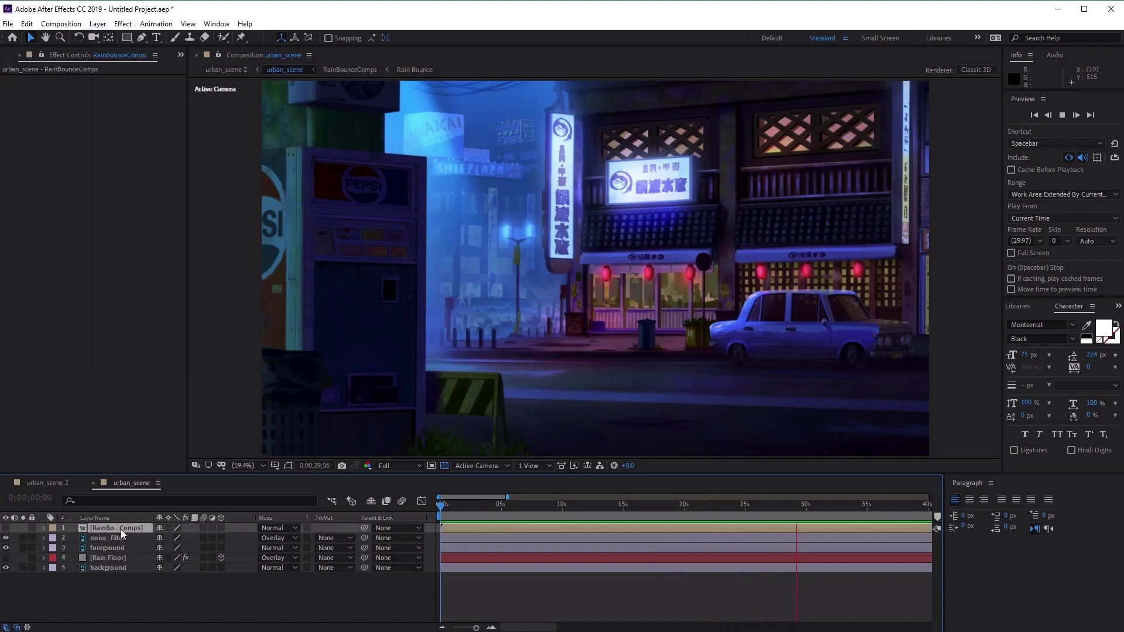
click(97, 24)
mouse_move(176, 37)
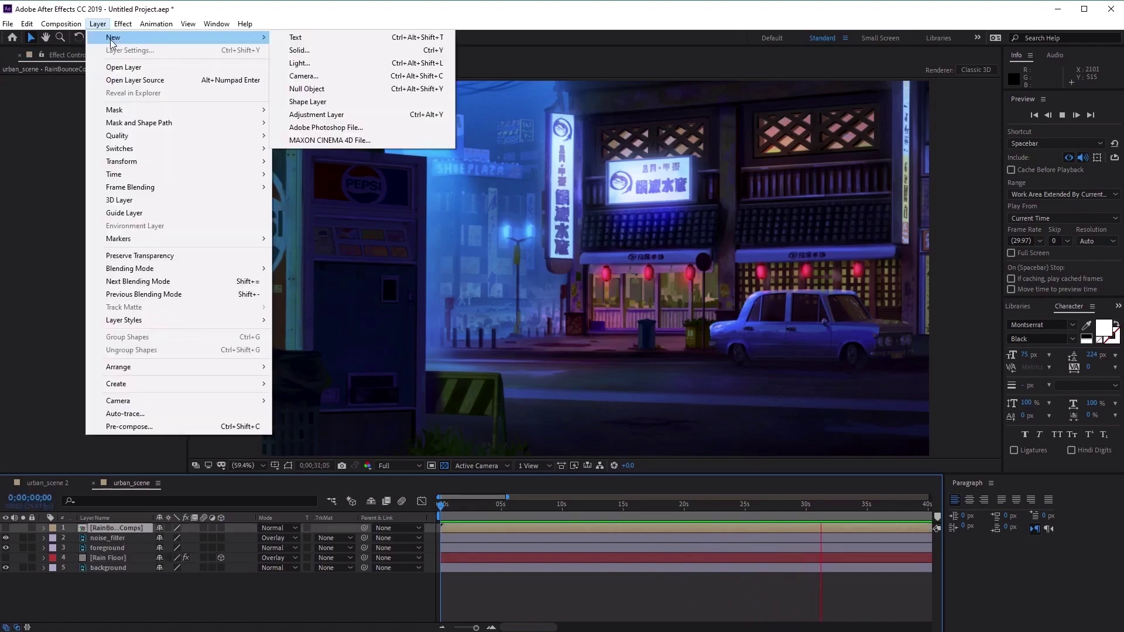
click(373, 49)
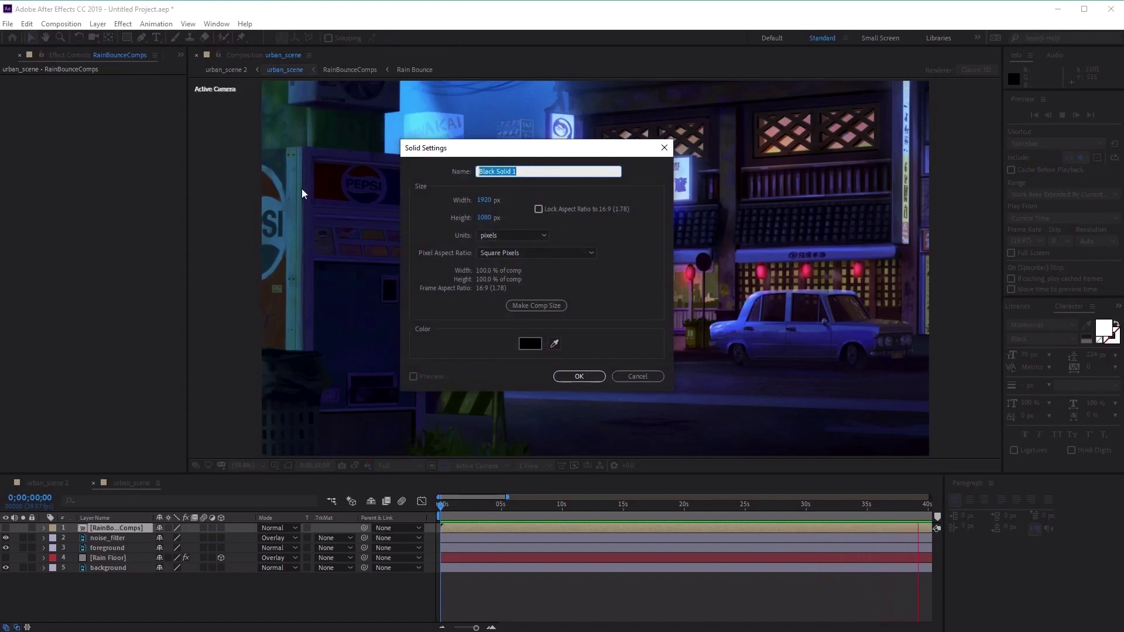
text(BG_Rain)
click(527, 347)
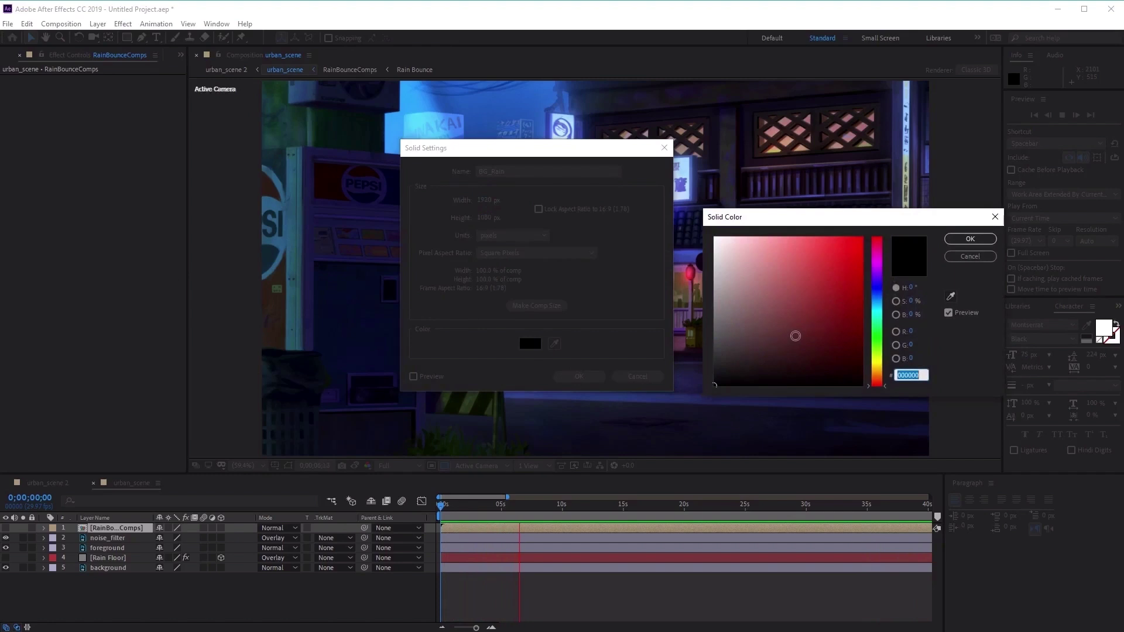
click(983, 241)
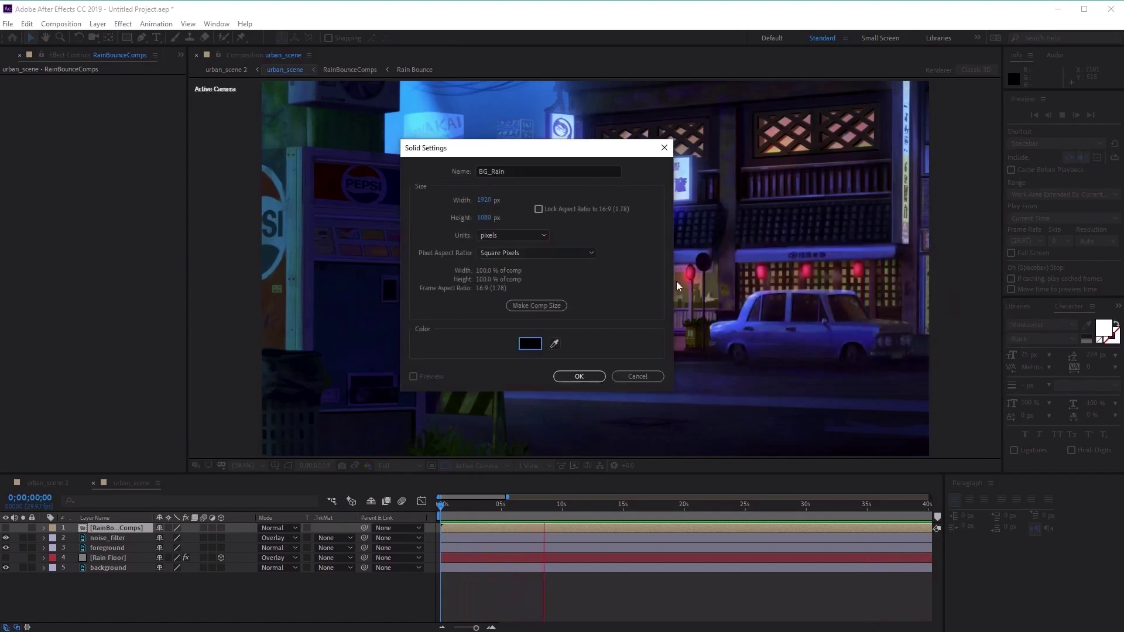
click(595, 377)
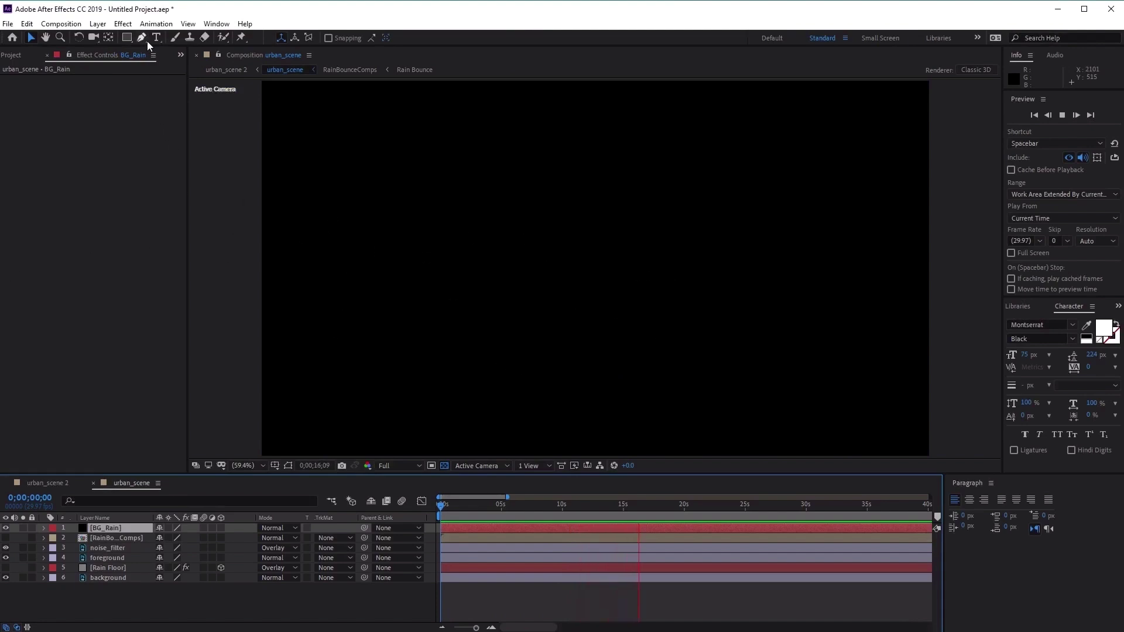
- Apply the CC Rainfall effect to the BG_Rain solid and preview the falling rain
click(125, 25)
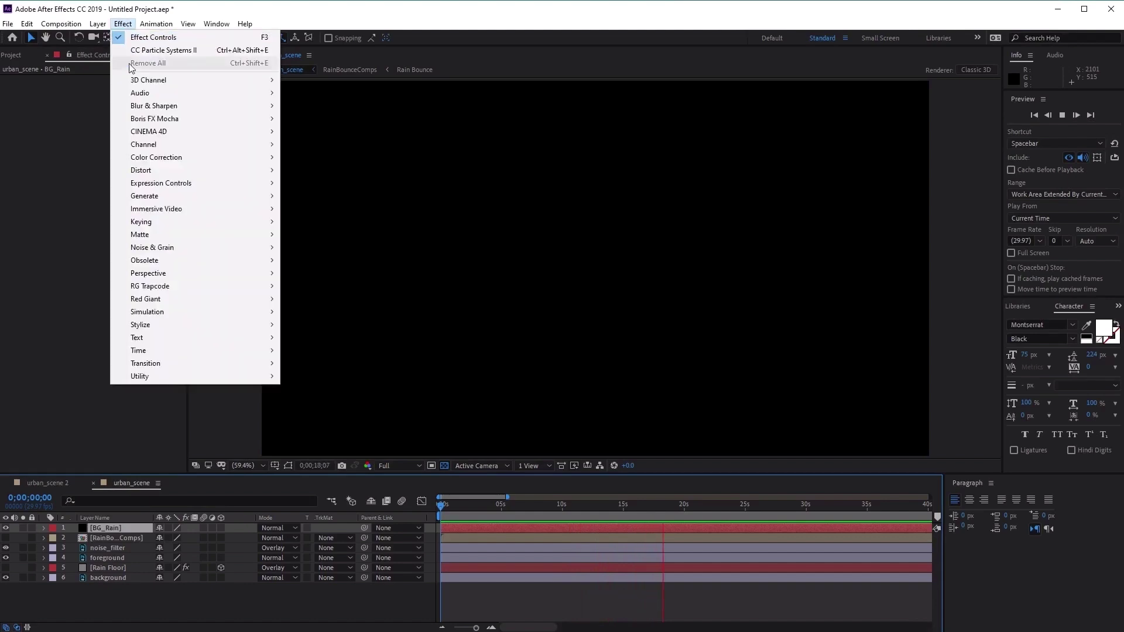
mouse_move(201, 313)
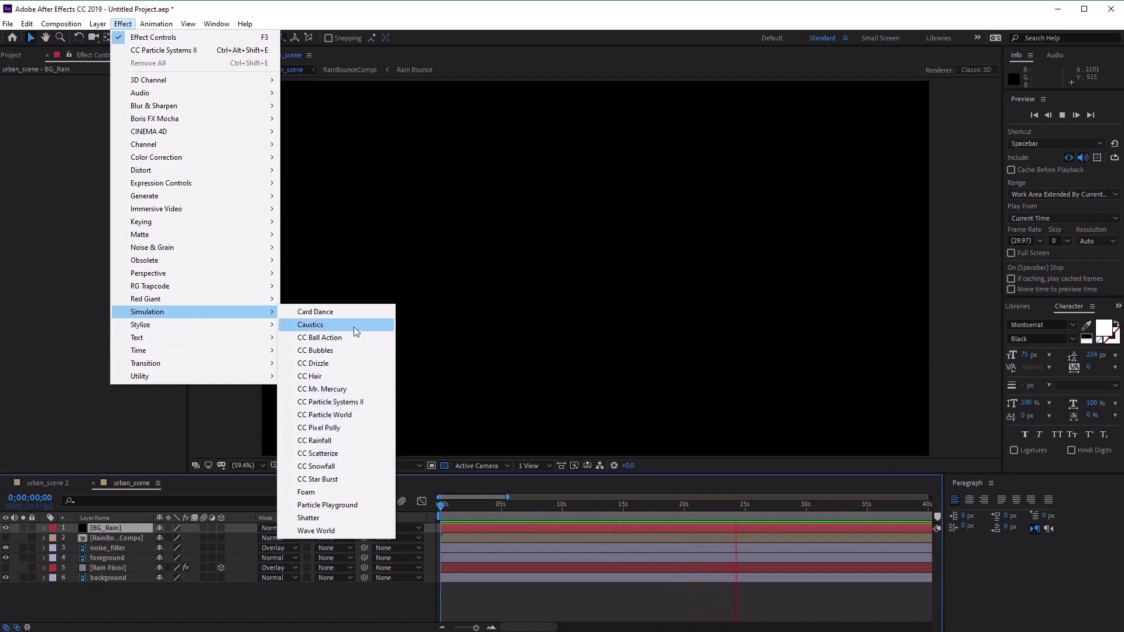
click(361, 441)
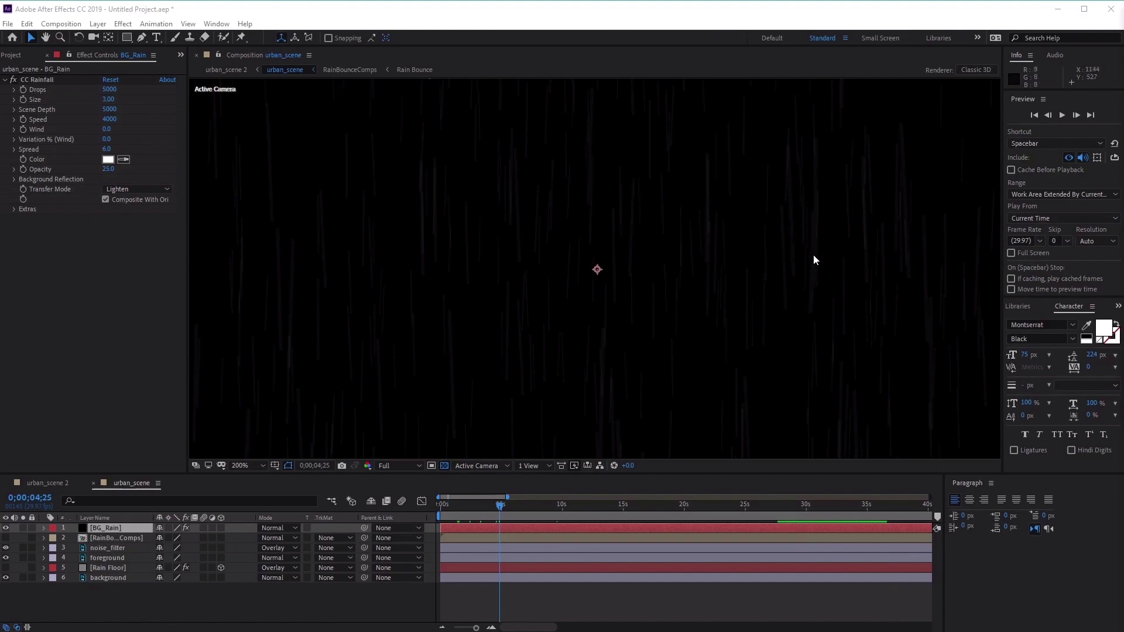
scroll(814, 253, down, 2)
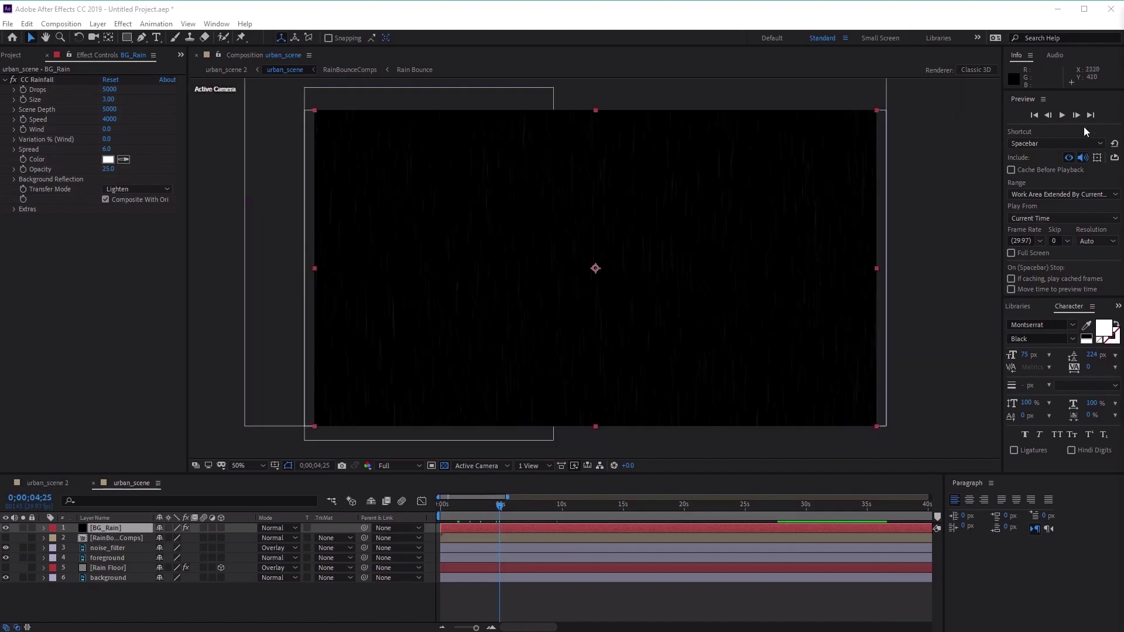
click(1062, 116)
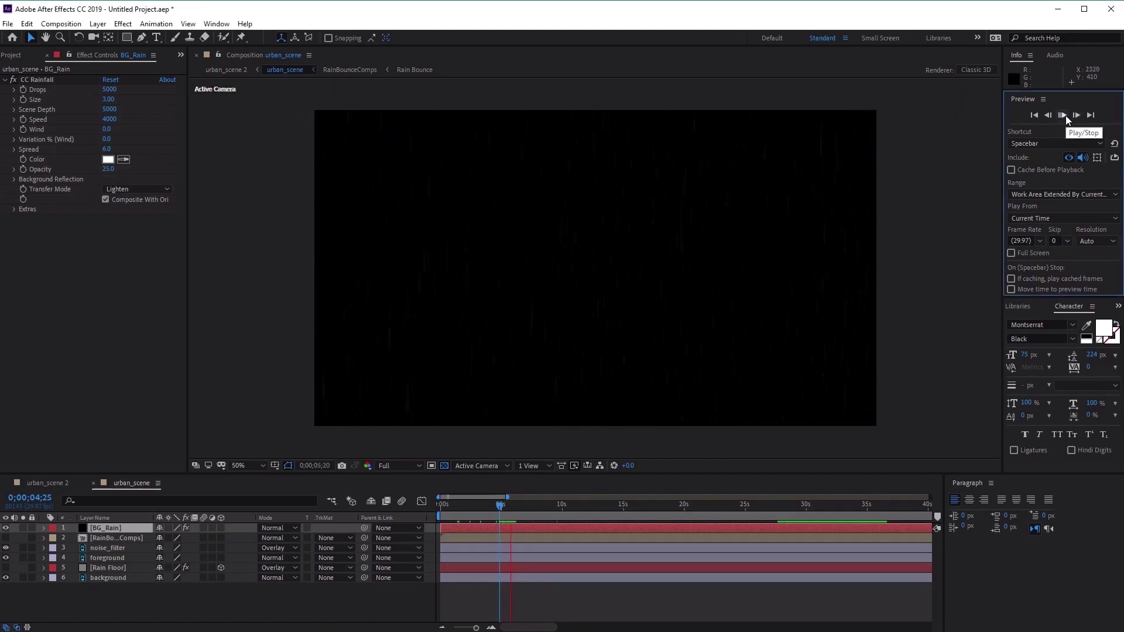
click(1062, 116)
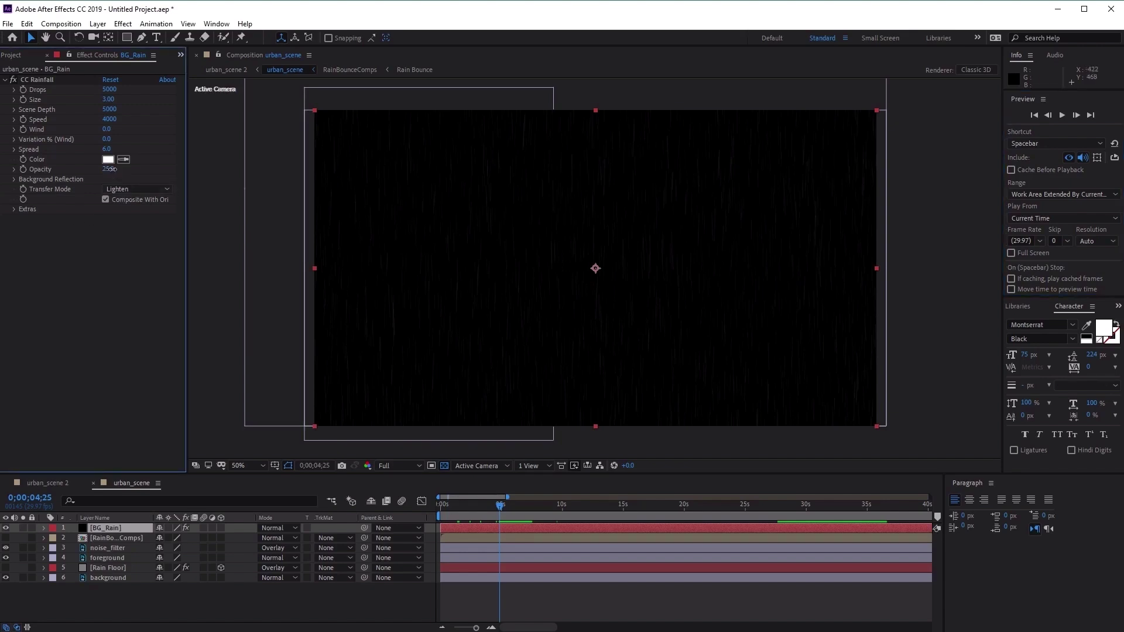
- Set the CC Rainfall opacity on BG_Rain to 50
drag(111, 169, 116, 168)
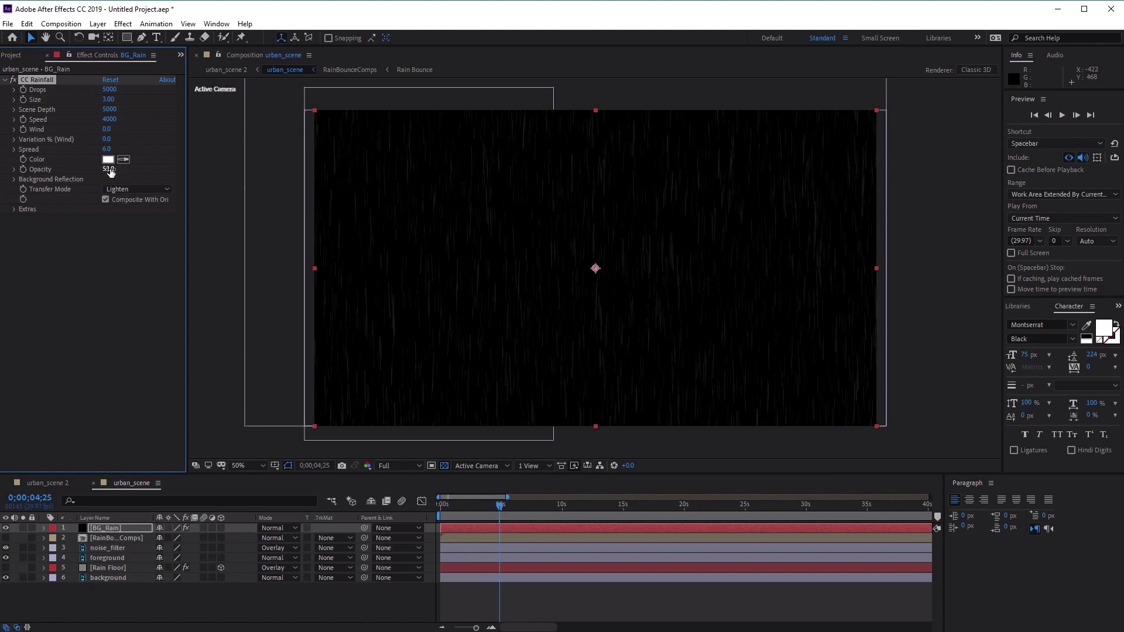
click(110, 169)
text(50)
key(Return)
click(254, 466)
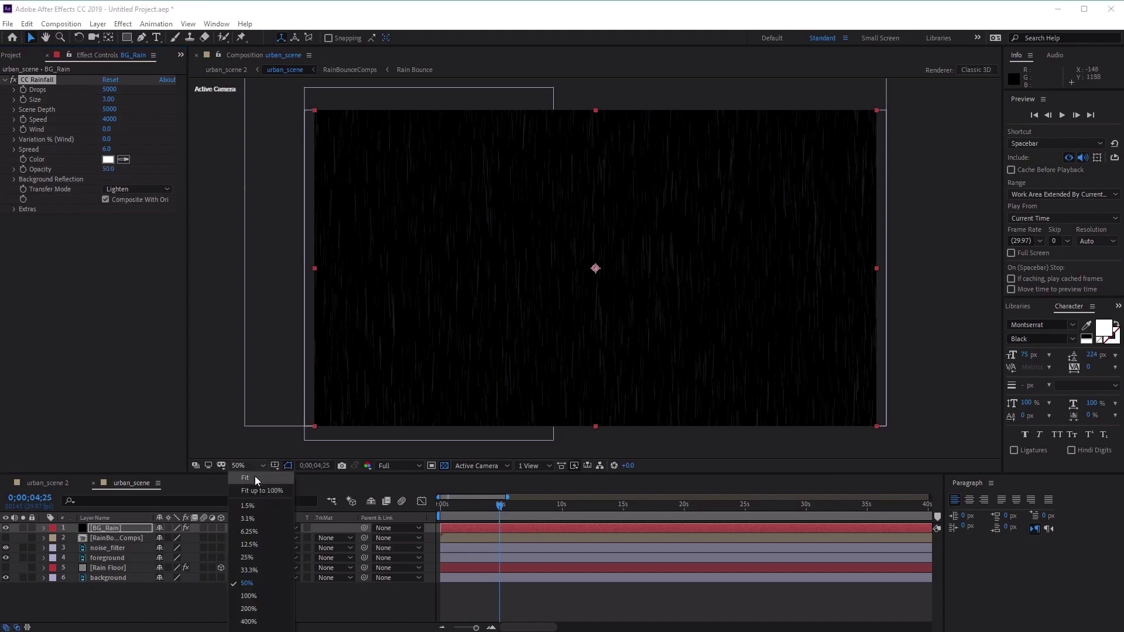
click(257, 483)
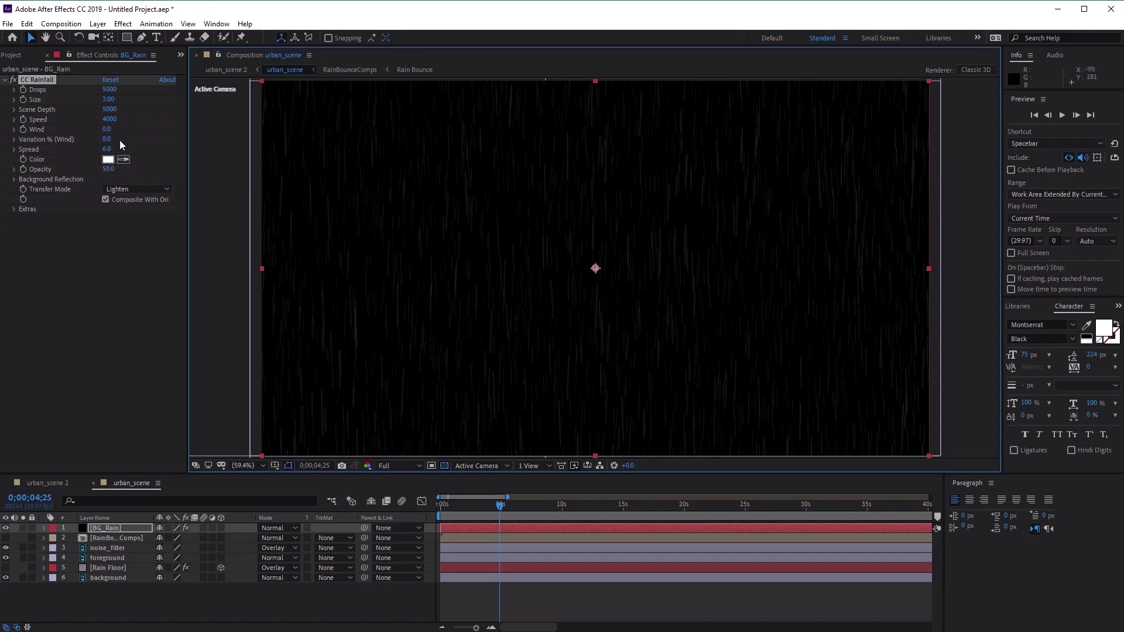
- Set the CC Rainfall drop size on BG_Rain to 2
click(110, 101)
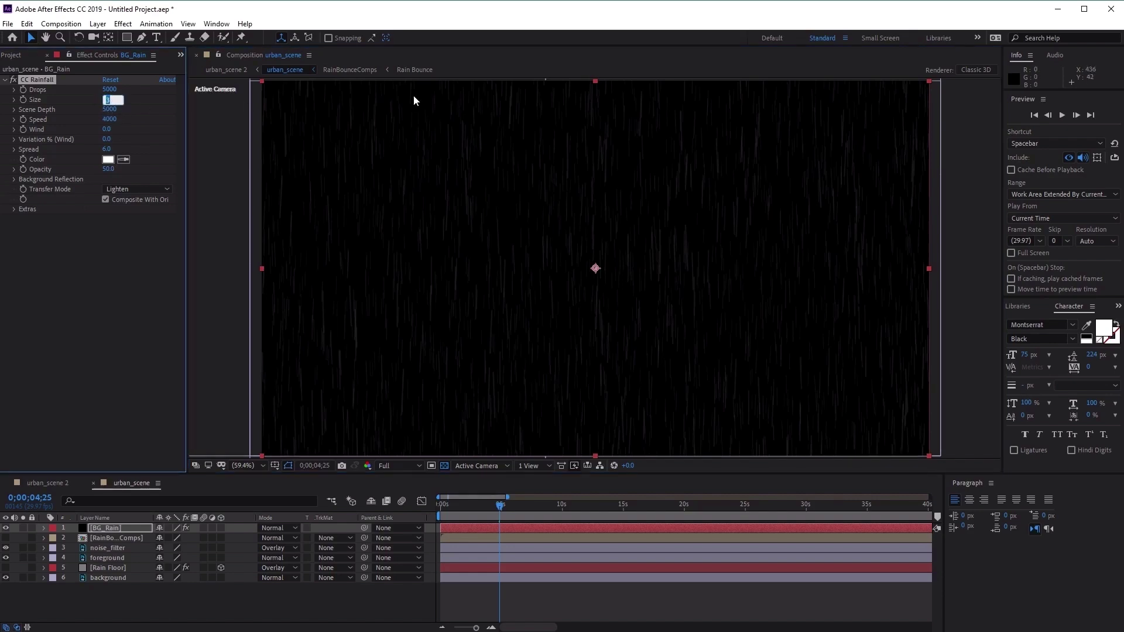
text(2)
key(Return)
key(slash)
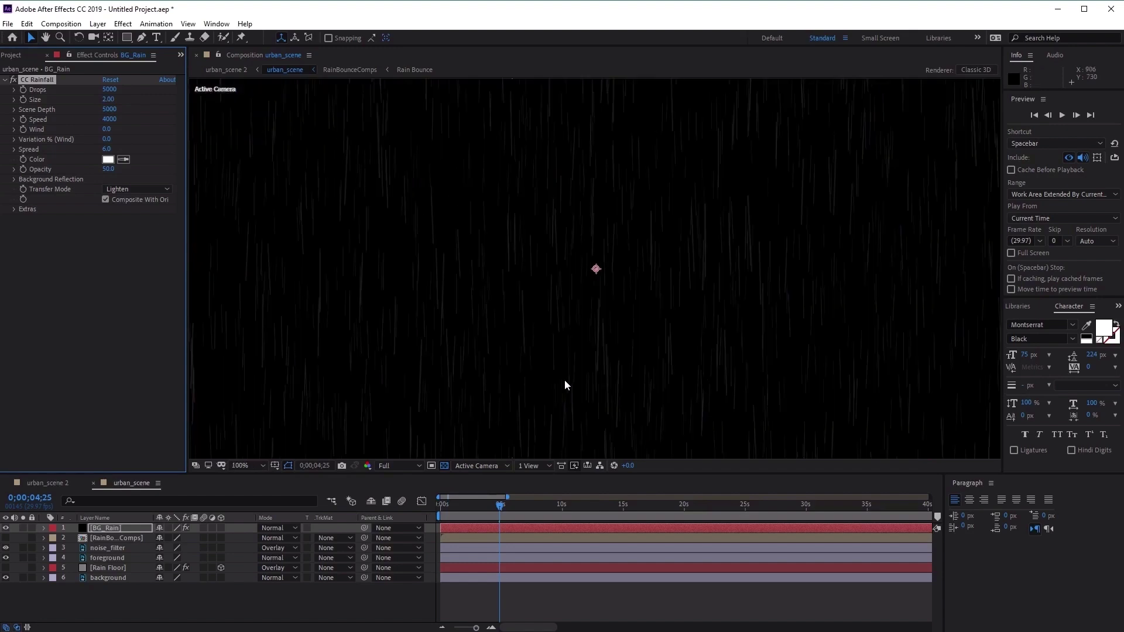
mouse_move(108, 100)
mouse_down()
mouse_move(213, 117)
mouse_move(127, 113)
mouse_move(447, 123)
mouse_move(124, 112)
mouse_up()
drag(114, 112, 193, 109)
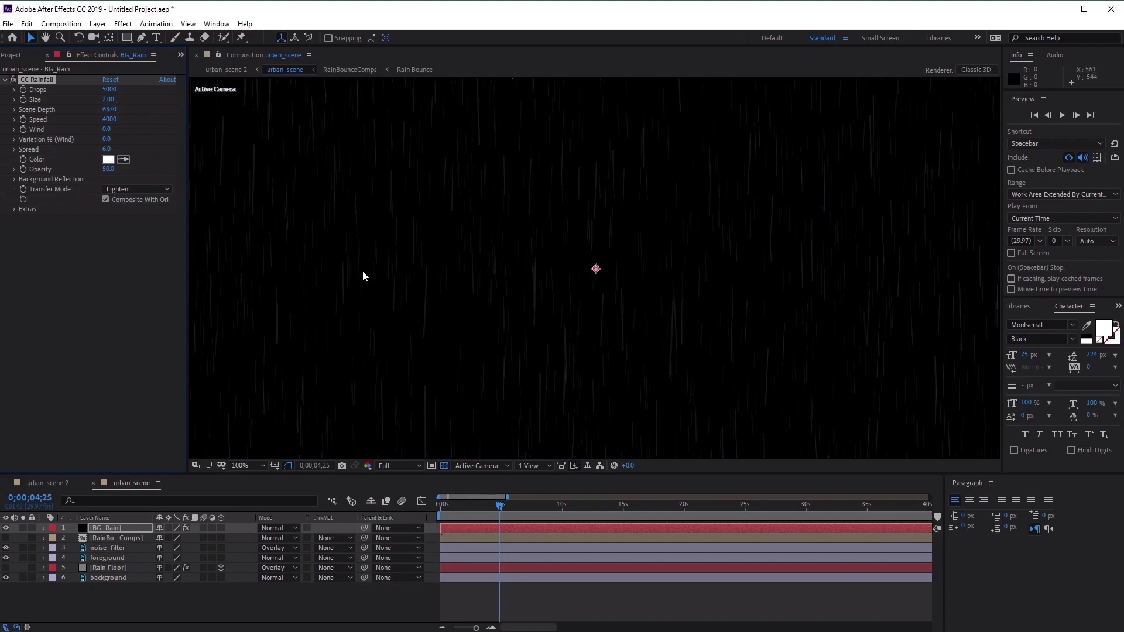
key(ctrl+z)
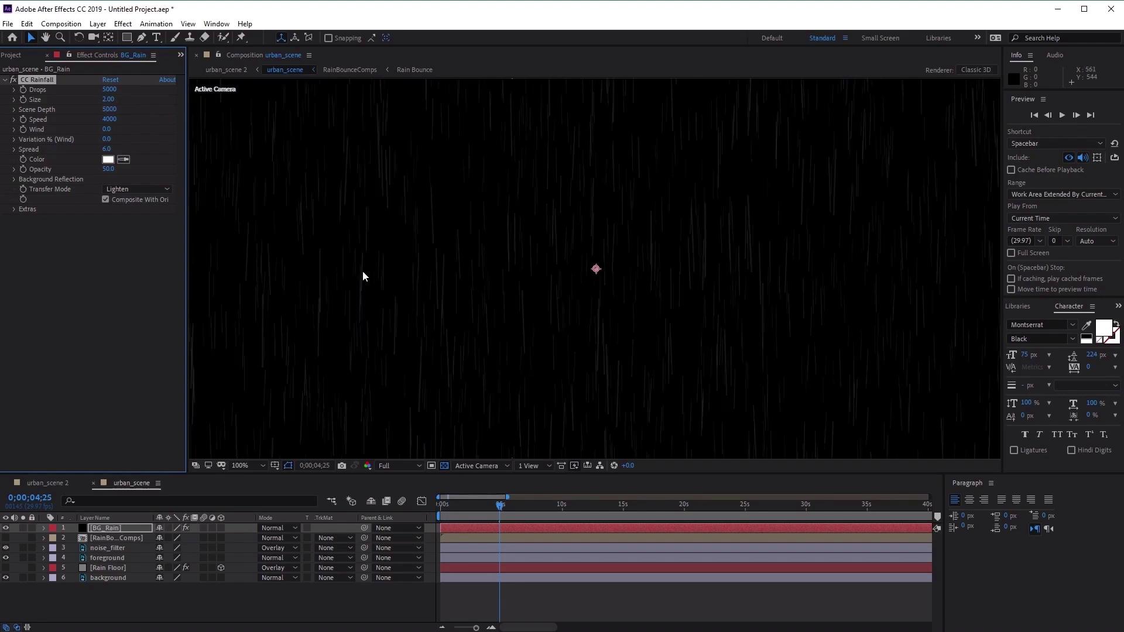
- Set the CC Rainfall Scene Depth on BG_Rain to 7000
scroll(364, 273, down, 1)
drag(116, 112, 240, 118)
click(109, 110)
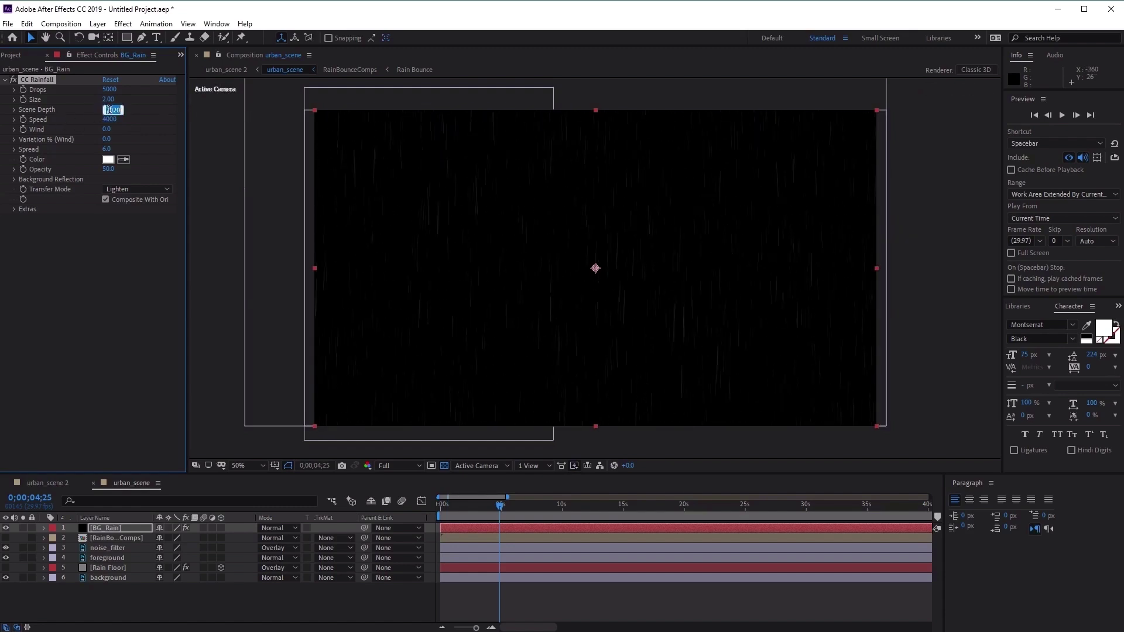
text(7000)
key(Return)
- Set the CC Rainfall speed on BG_Rain to 1500 and its opacity to 85
click(111, 120)
scroll(560, 328, up, 1)
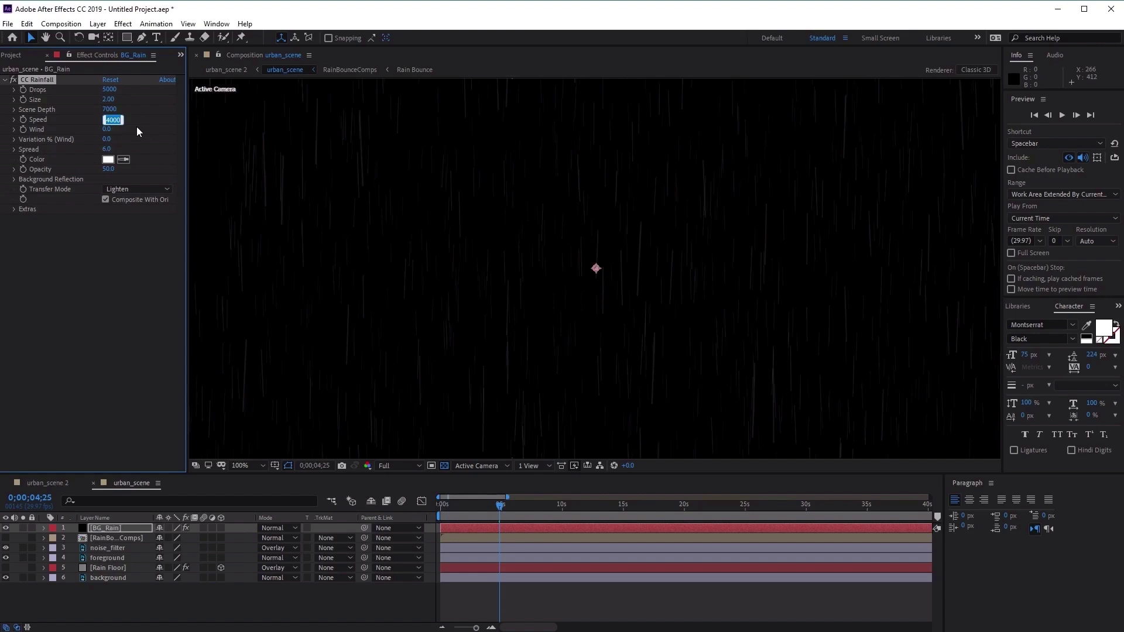
text(1500)
key(Return)
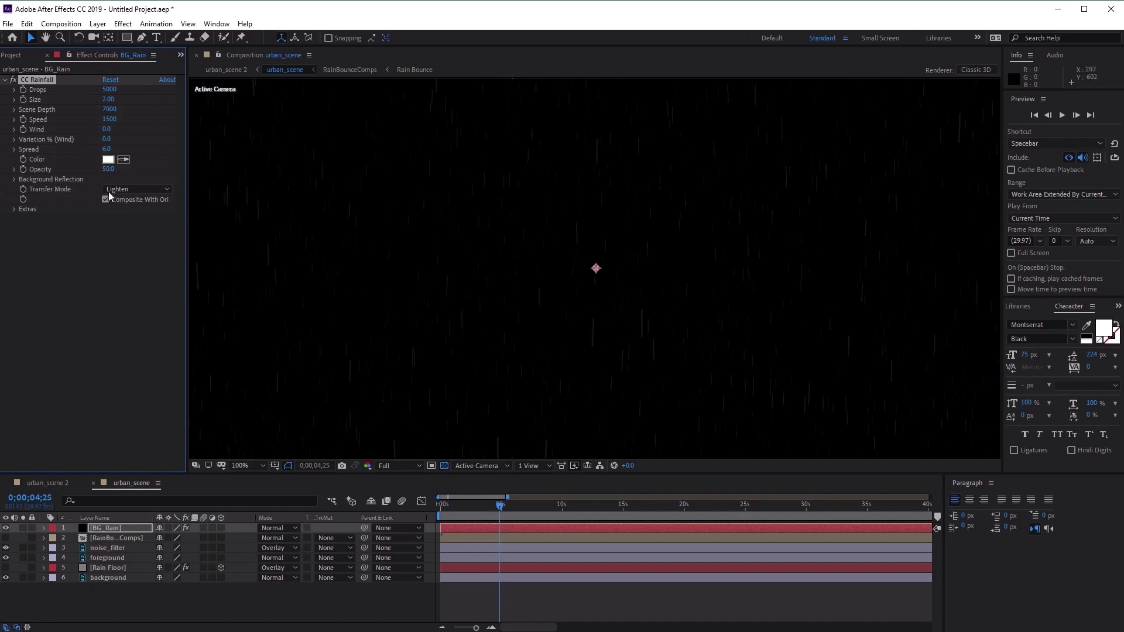
drag(107, 169, 123, 172)
drag(108, 169, 127, 172)
- Try a CC Rainfall speed of 5000 on BG_Rain and set it back to 1500
click(111, 119)
text(5000)
key(Return)
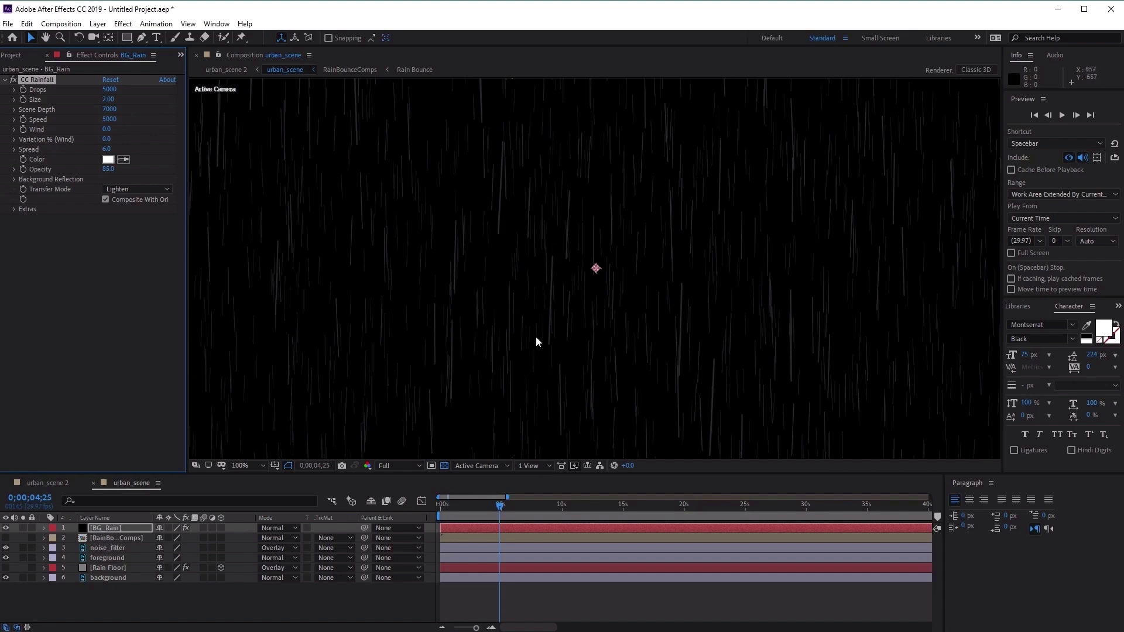
click(110, 119)
text(1500)
key(Return)
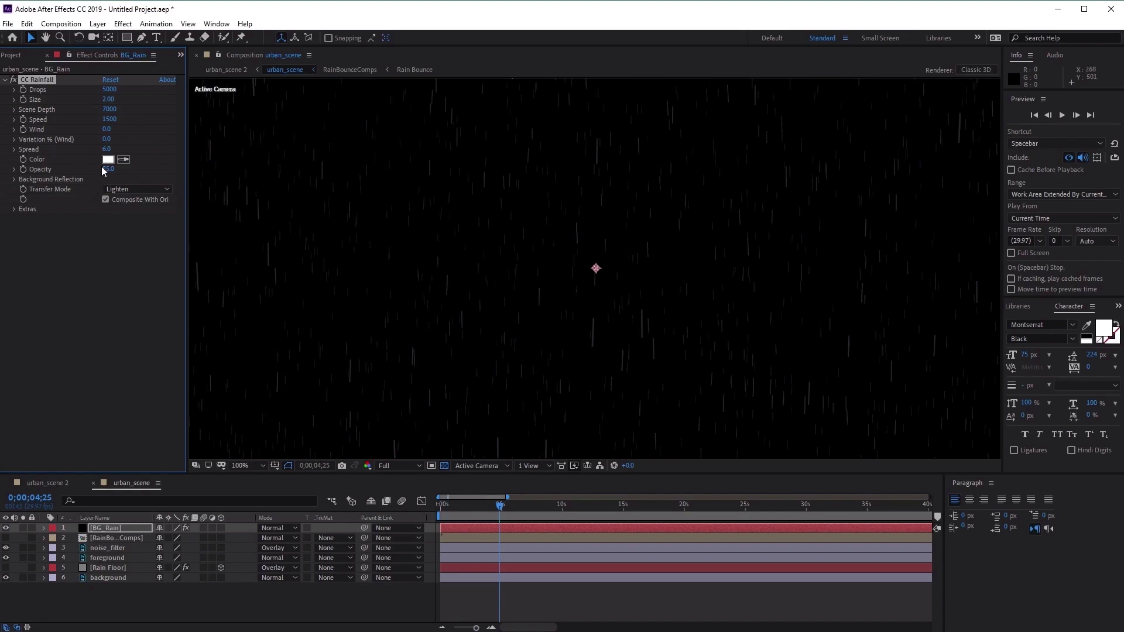
- Set the CC Rainfall spread on BG_Rain to 6 and the wind to 700
click(106, 149)
text(6)
click(106, 130)
scroll(757, 363, down, 2)
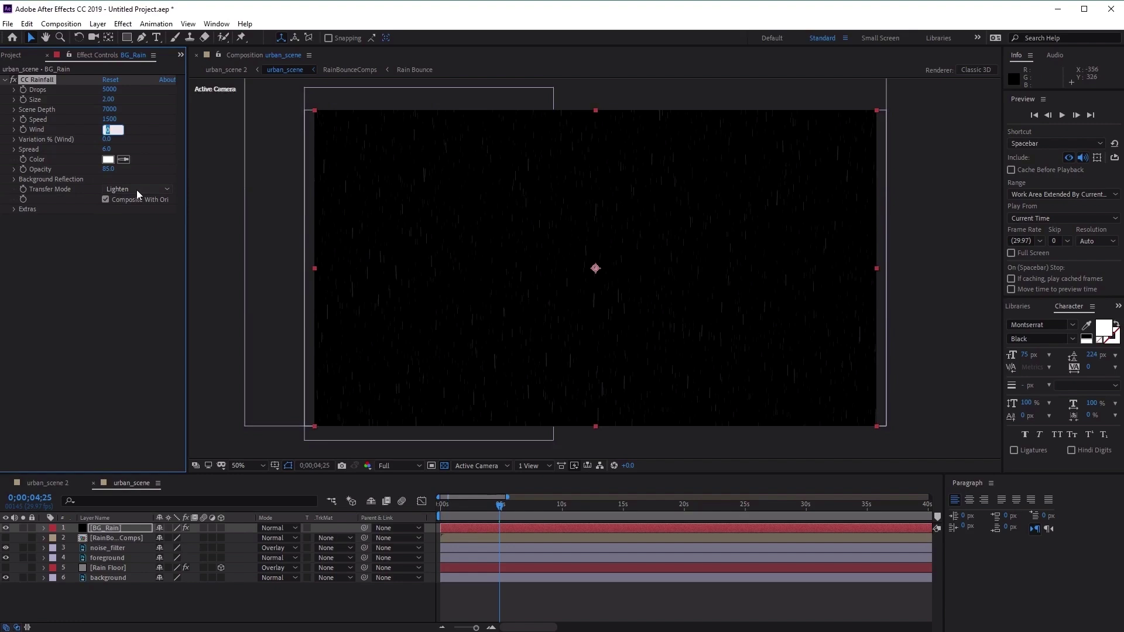
text(700)
key(Return)
- Lower the CC Rainfall opacity on BG_Rain to 70
scroll(618, 261, up, 1)
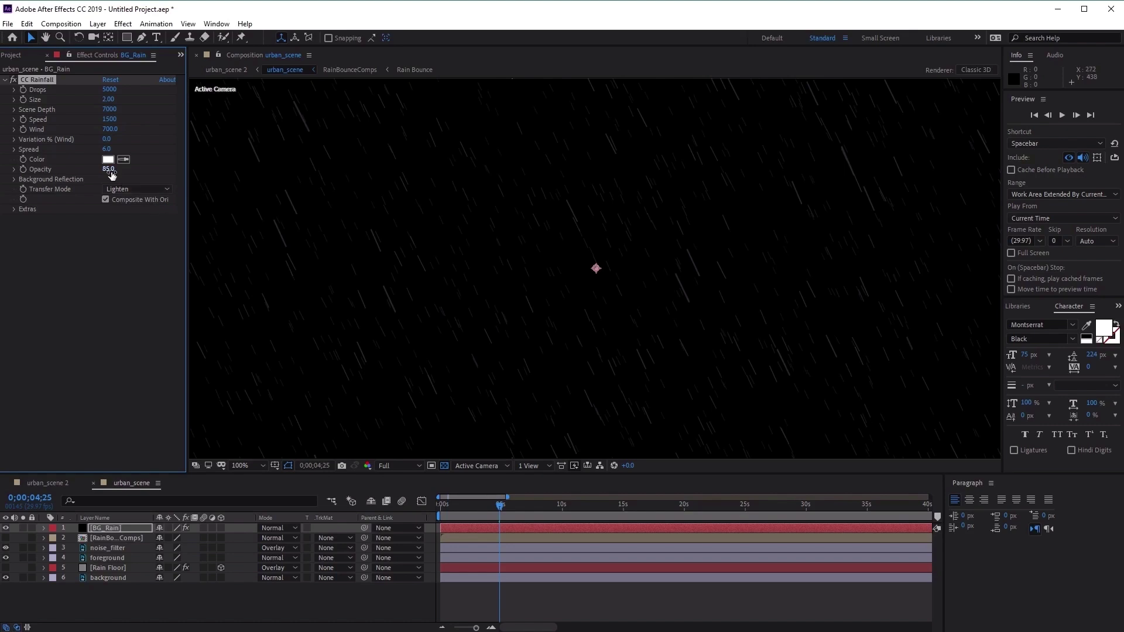
drag(112, 174, 104, 175)
key(comma)
key(comma)
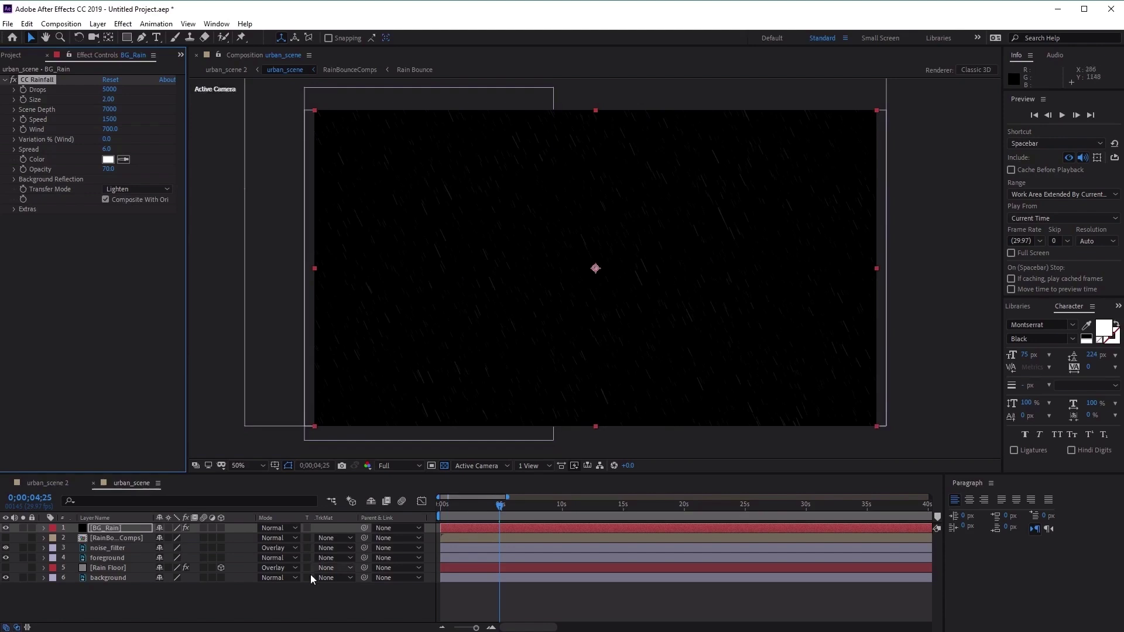
- Set the BG_Rain layer's blending mode to Screen and move it directly beneath the foreground layer
click(122, 527)
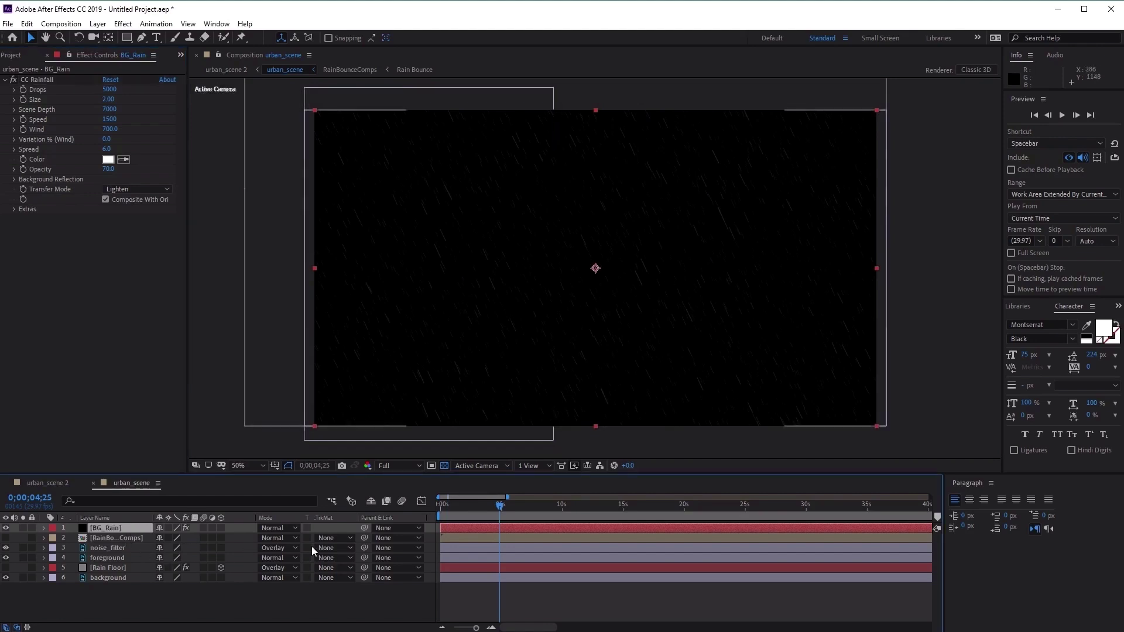
click(287, 529)
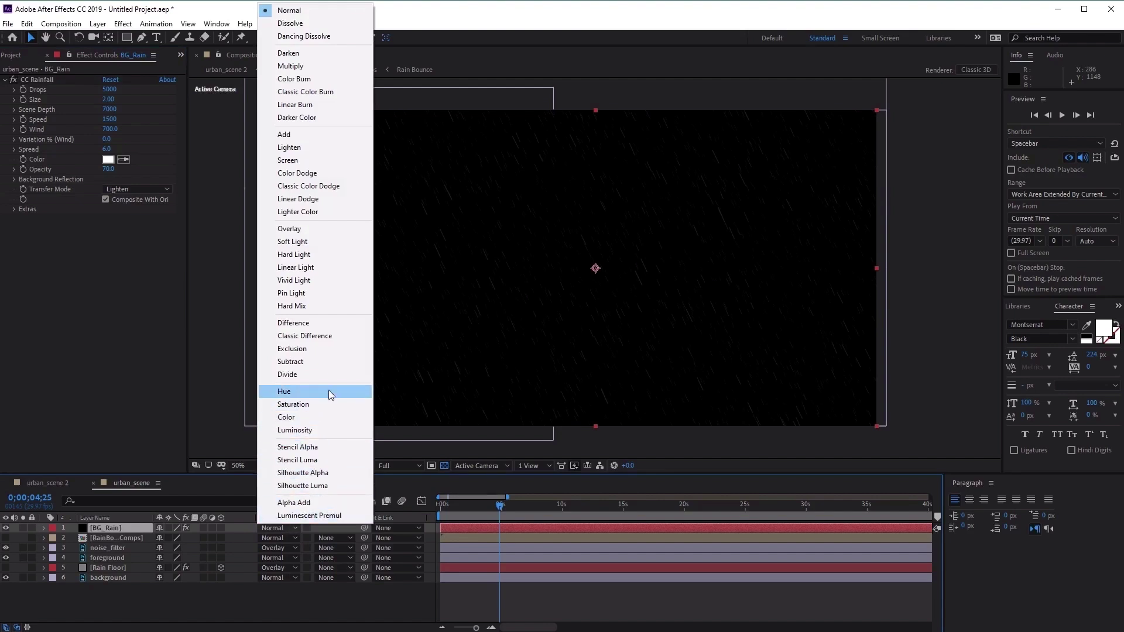
click(364, 163)
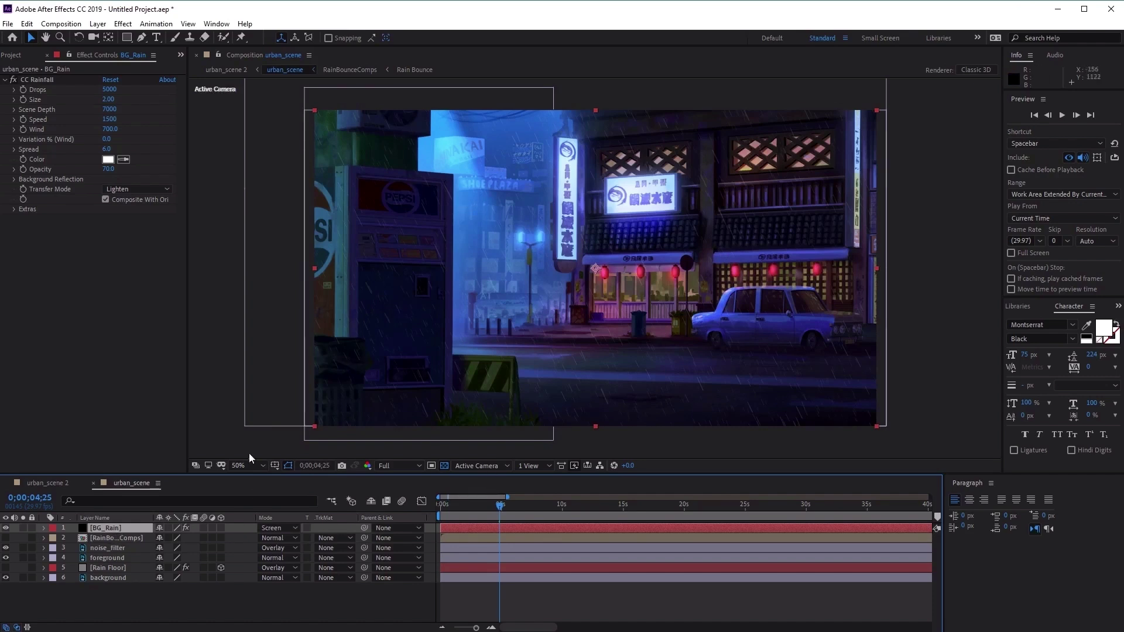
drag(111, 527, 127, 558)
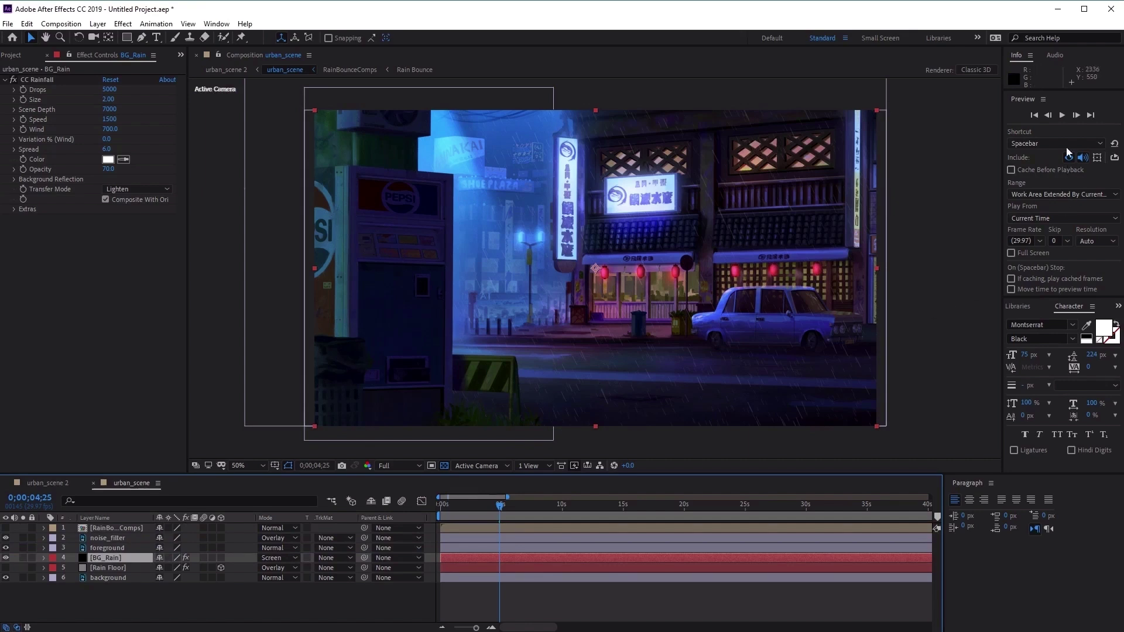
- Preview the background rain in the urban_scene composition up close and stop playback
click(1061, 116)
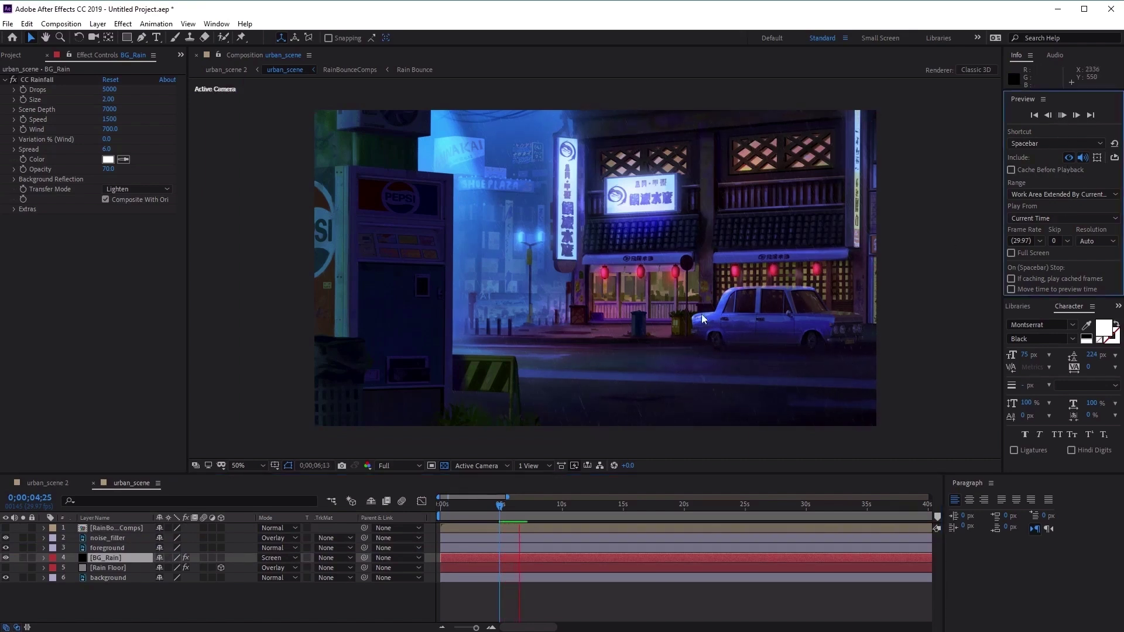
scroll(754, 346, up, 1)
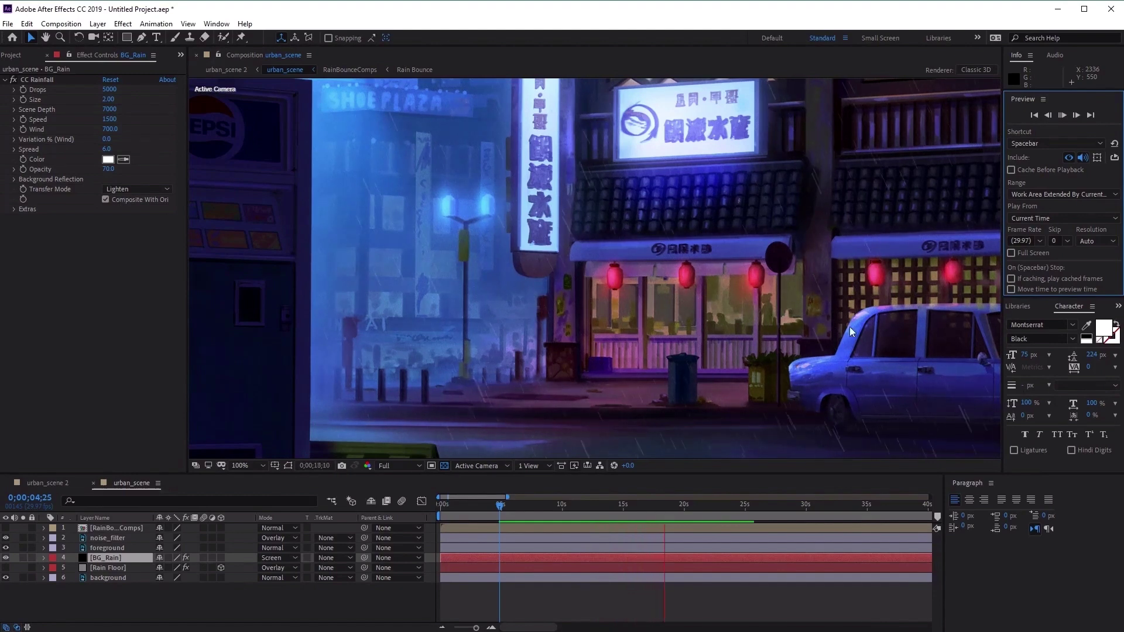
scroll(848, 326, down, 2)
click(1062, 116)
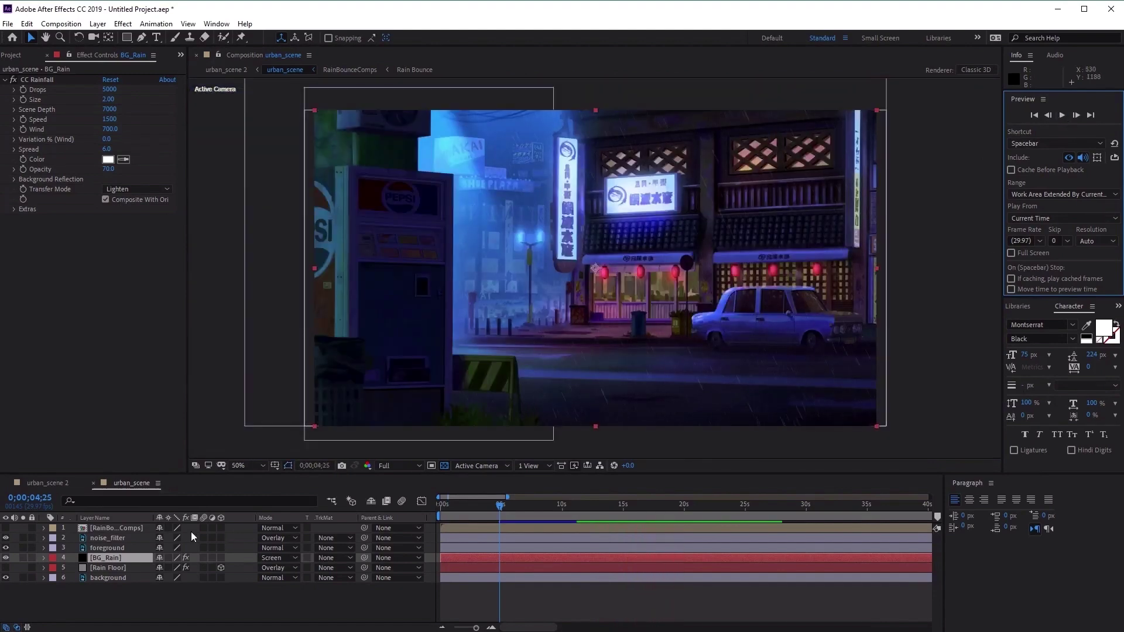
- Duplicate the BG_Rain layer and move the copy to the top of the layer stack
click(106, 561)
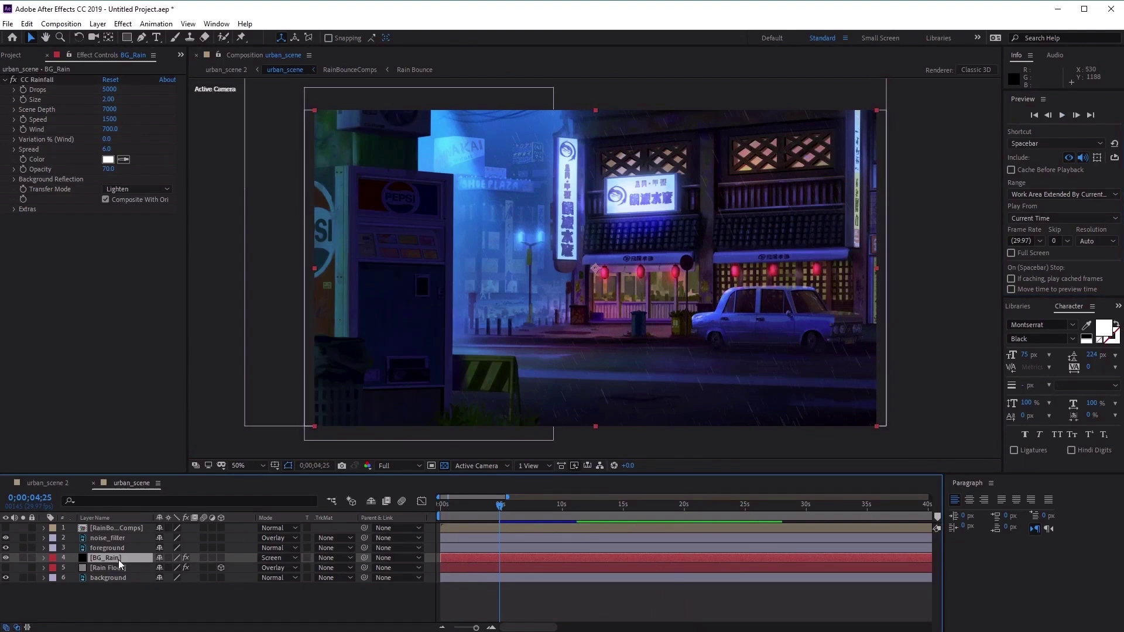
key(ctrl+d)
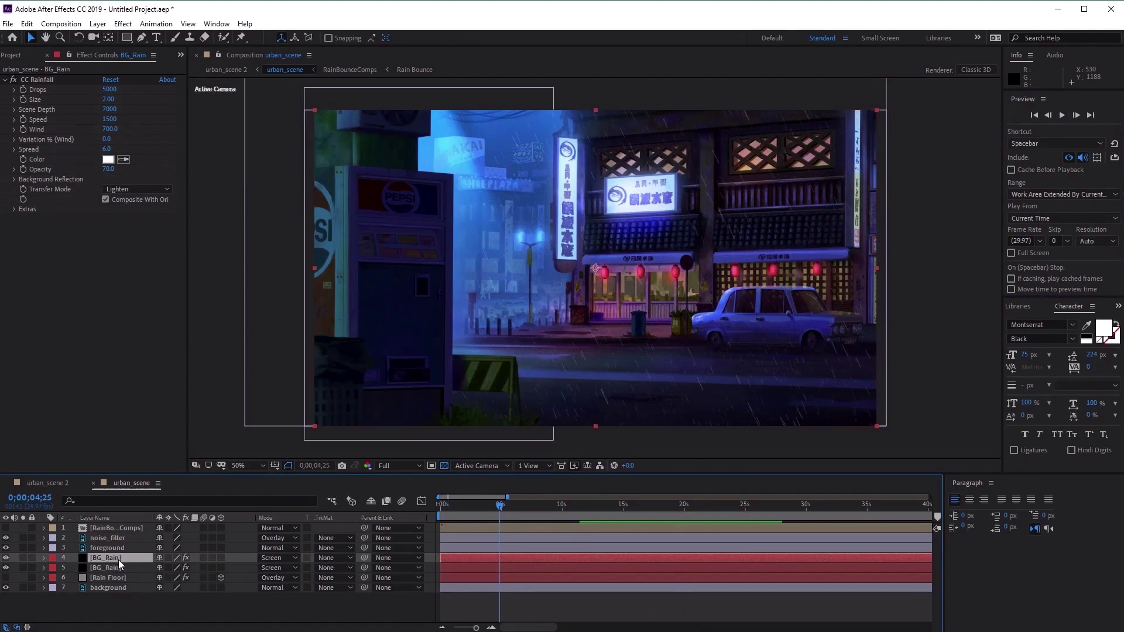
drag(118, 560, 142, 528)
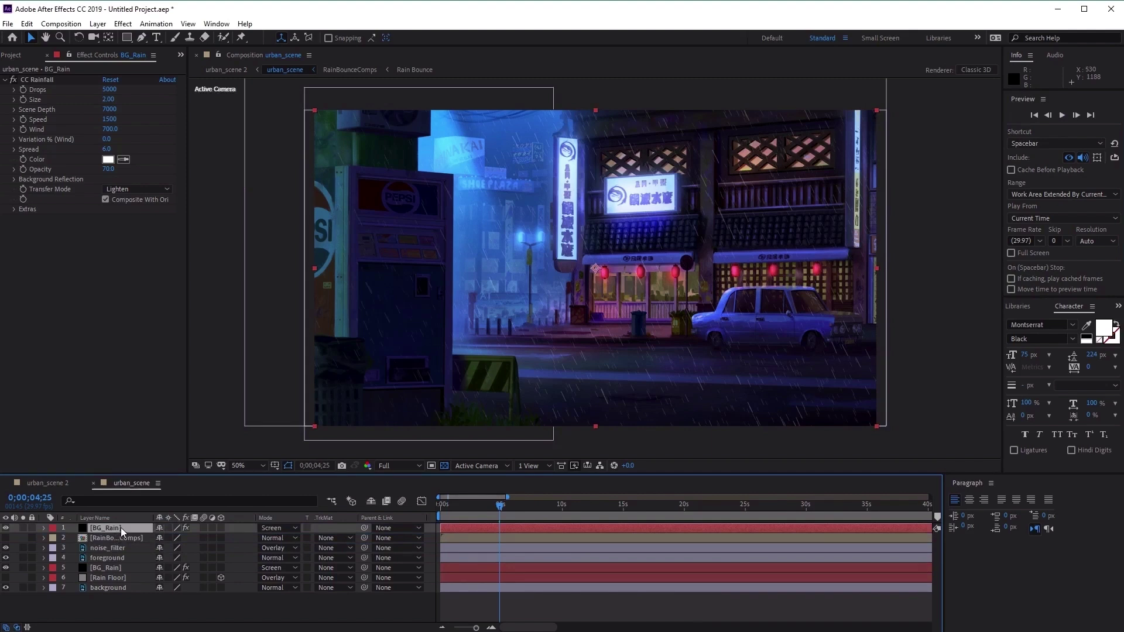
- Rename the topmost rain layer as FG_Rain
right_click(121, 528)
click(156, 590)
click(95, 528)
key(BackSpace)
text(F)
key(Return)
- Set the CC Rainfall drops on FG_Rain to 300 and the drop size to 15
click(111, 89)
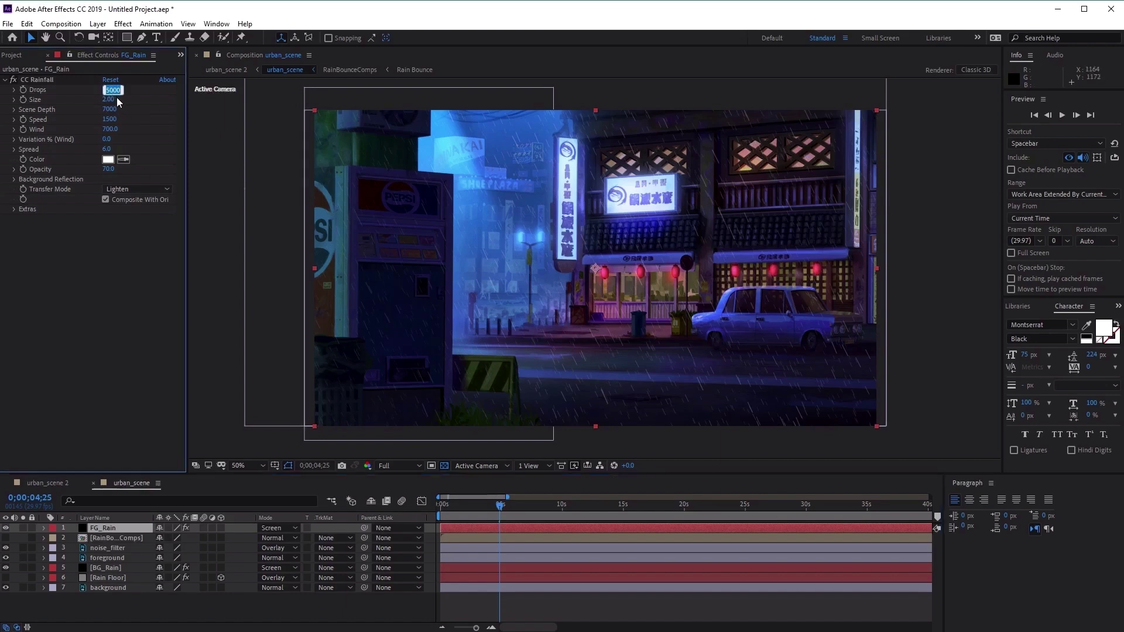
text(300)
key(Return)
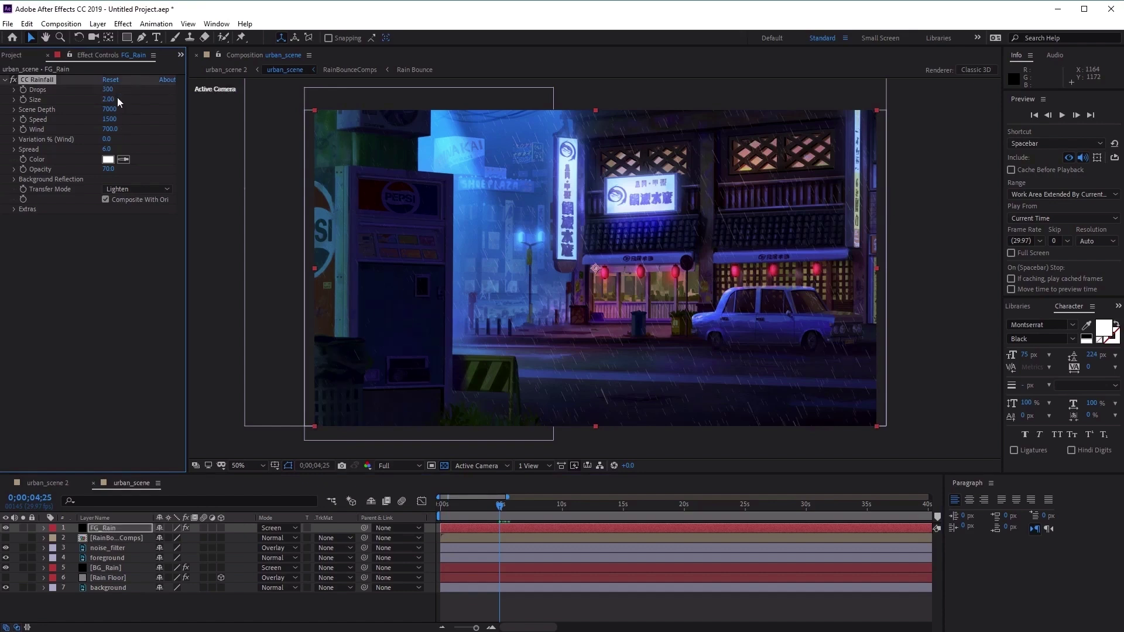
click(111, 99)
text(2)
text(15)
key(Return)
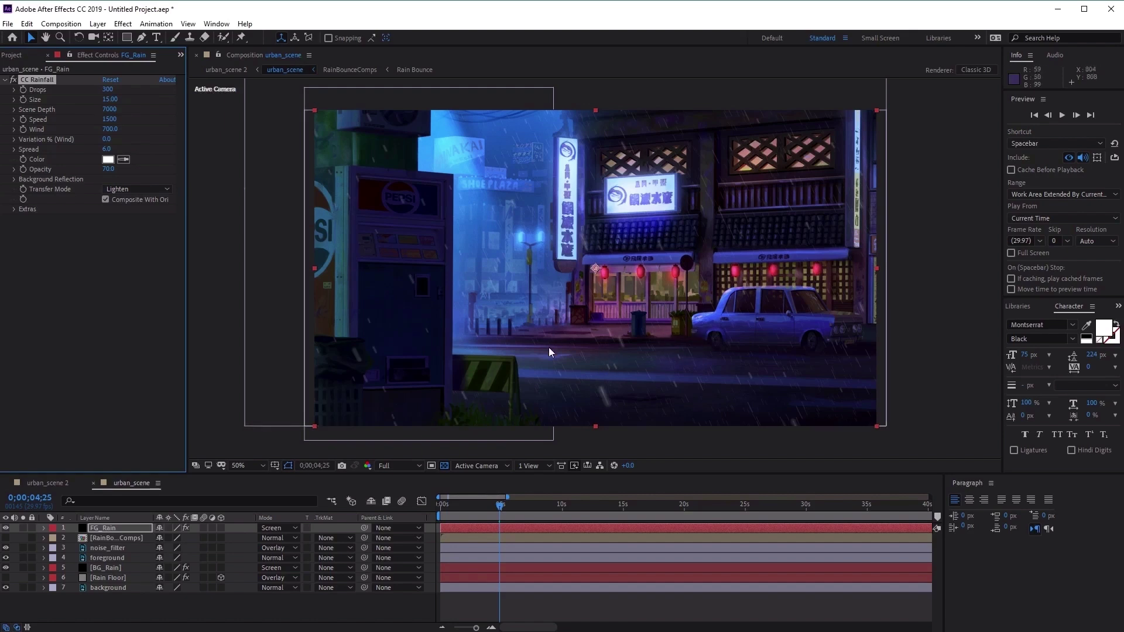
- Set the CC Rainfall speed on FG_Rain to 7000 and the wind to 3050
click(115, 121)
text(7000)
key(Return)
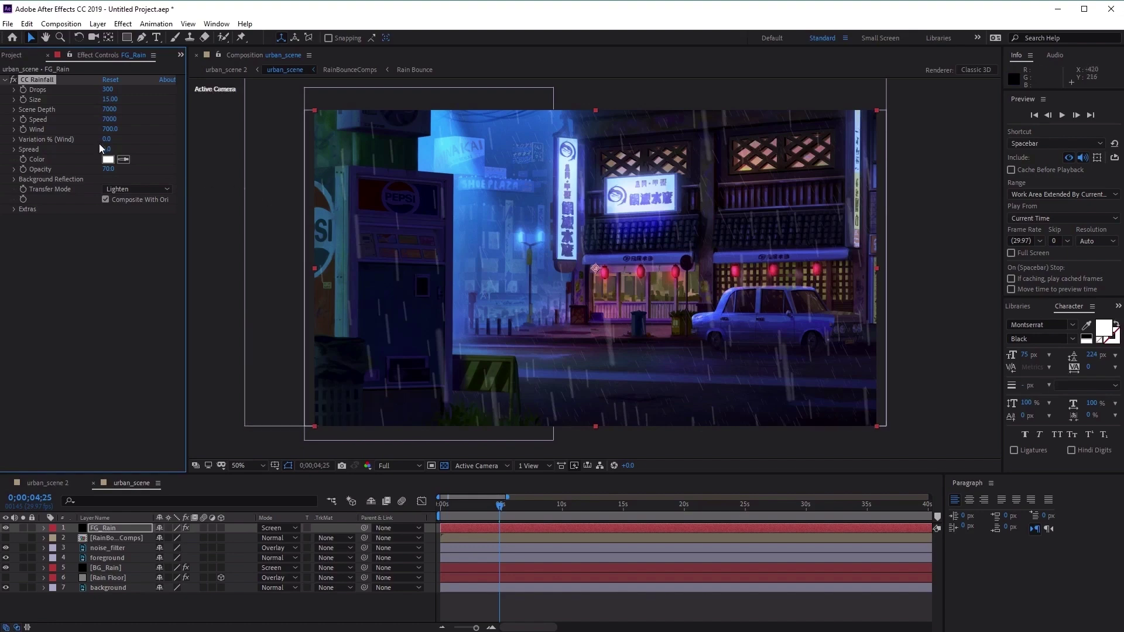
mouse_move(110, 134)
mouse_down()
mouse_move(56, 141)
mouse_move(284, 168)
mouse_up()
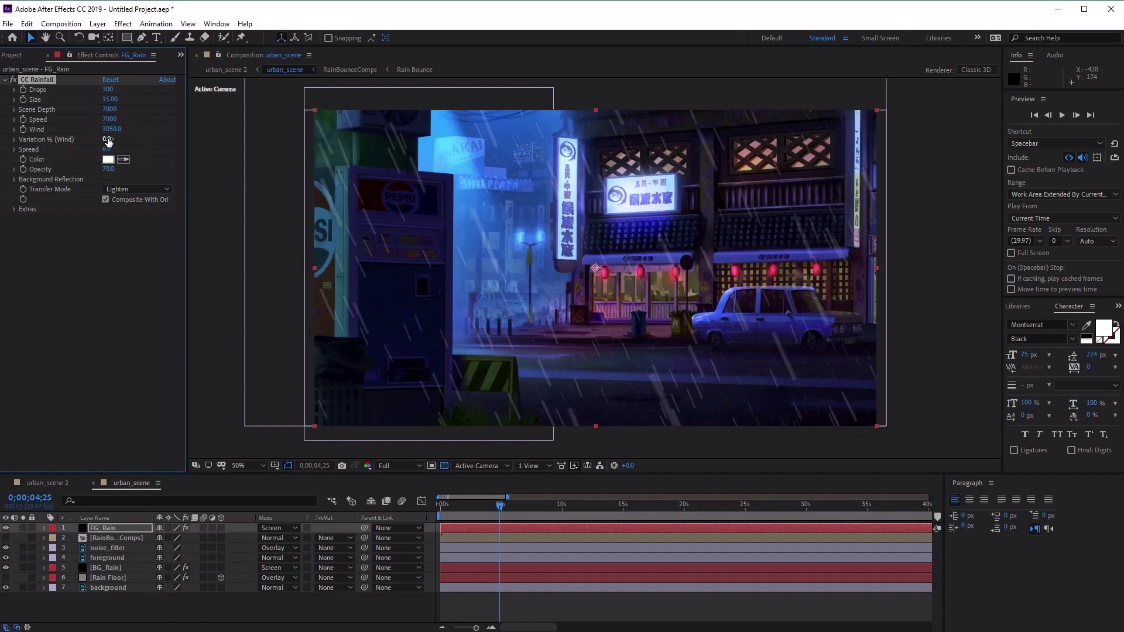
- Set the CC Rainfall wind variation on FG_Rain to 14 and preview the rain
click(107, 138)
text(14)
key(Return)
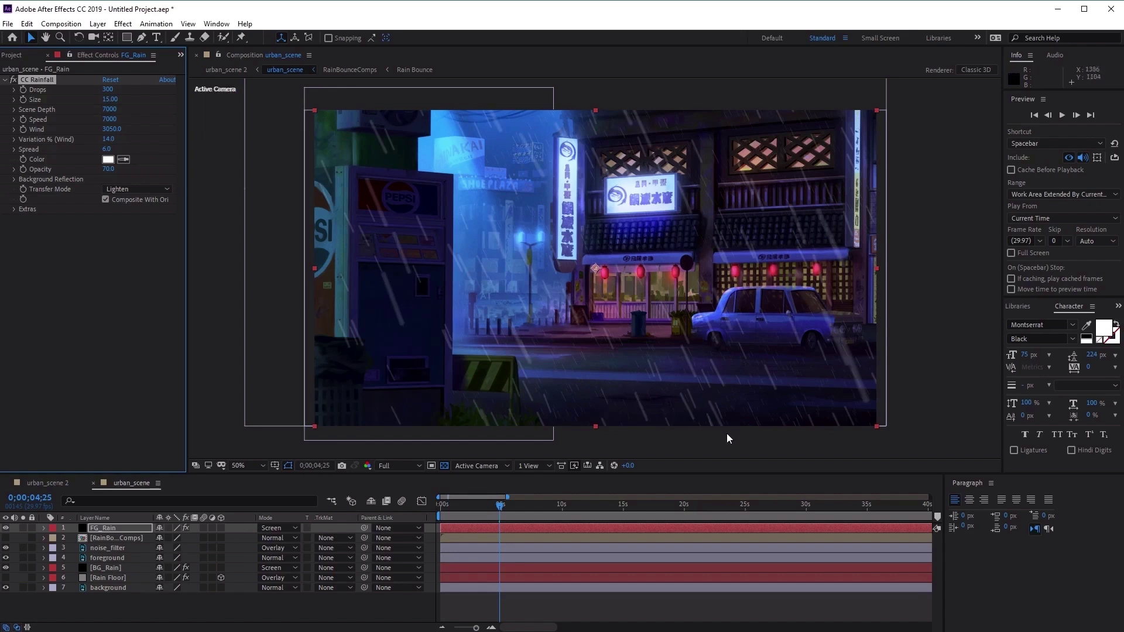
click(1065, 114)
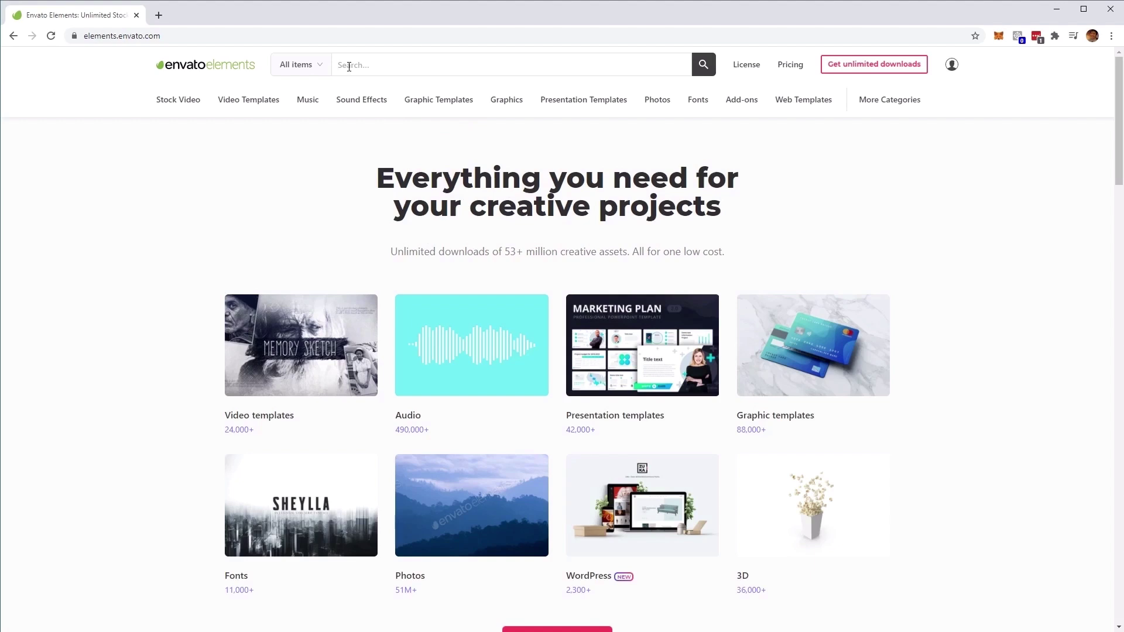
- Switch to the Envato Elements website and search its sound effects for "rain"
text(rain)
click(311, 72)
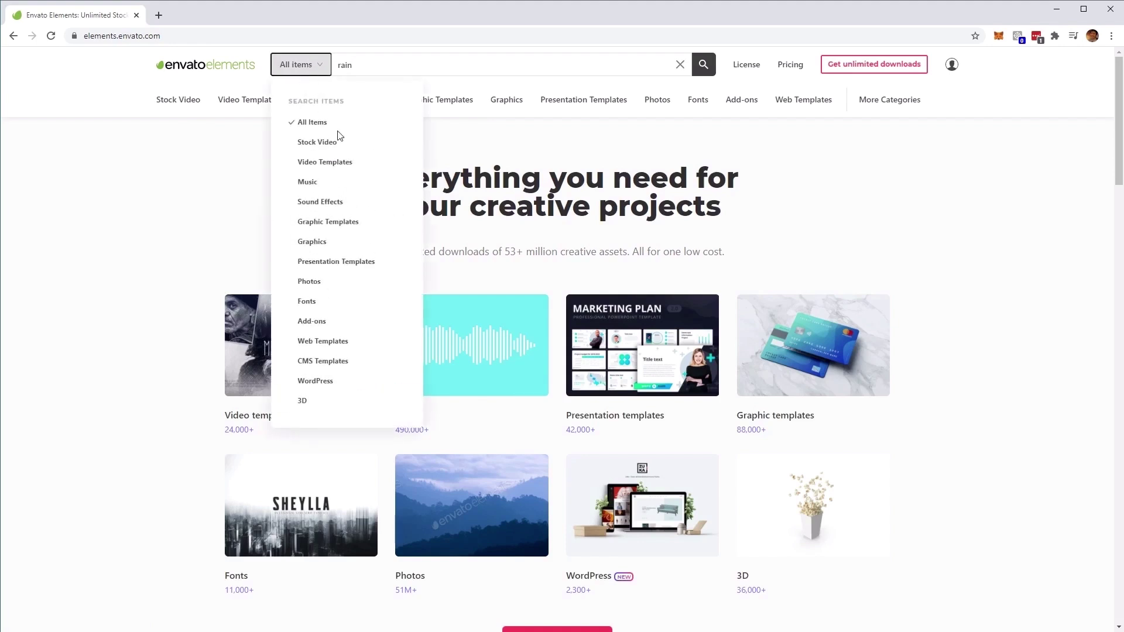
click(314, 202)
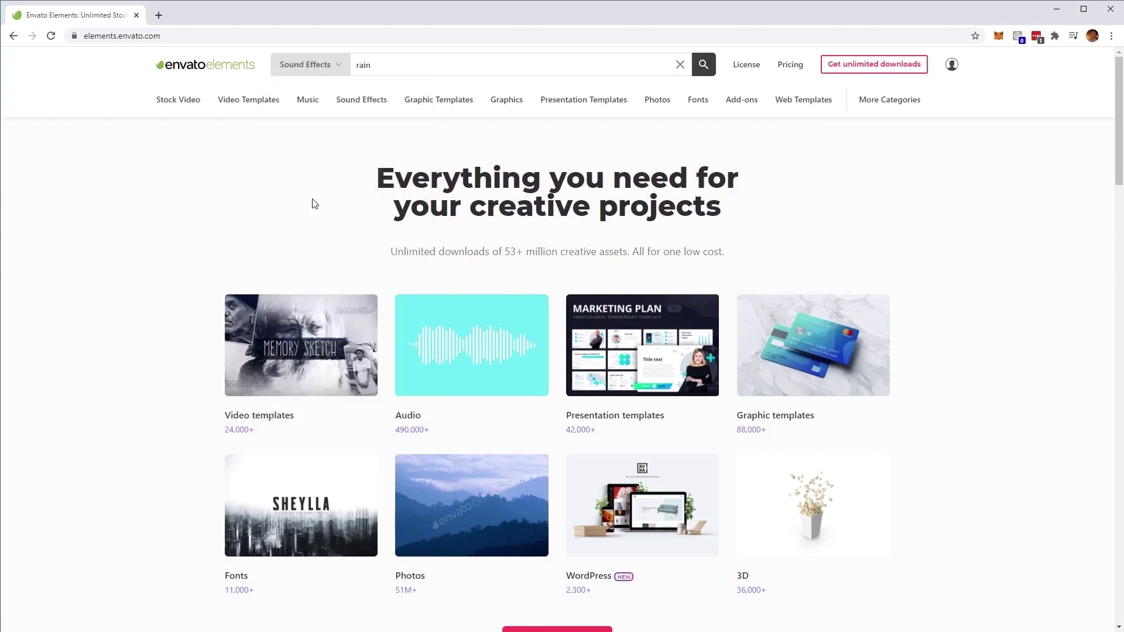
click(703, 68)
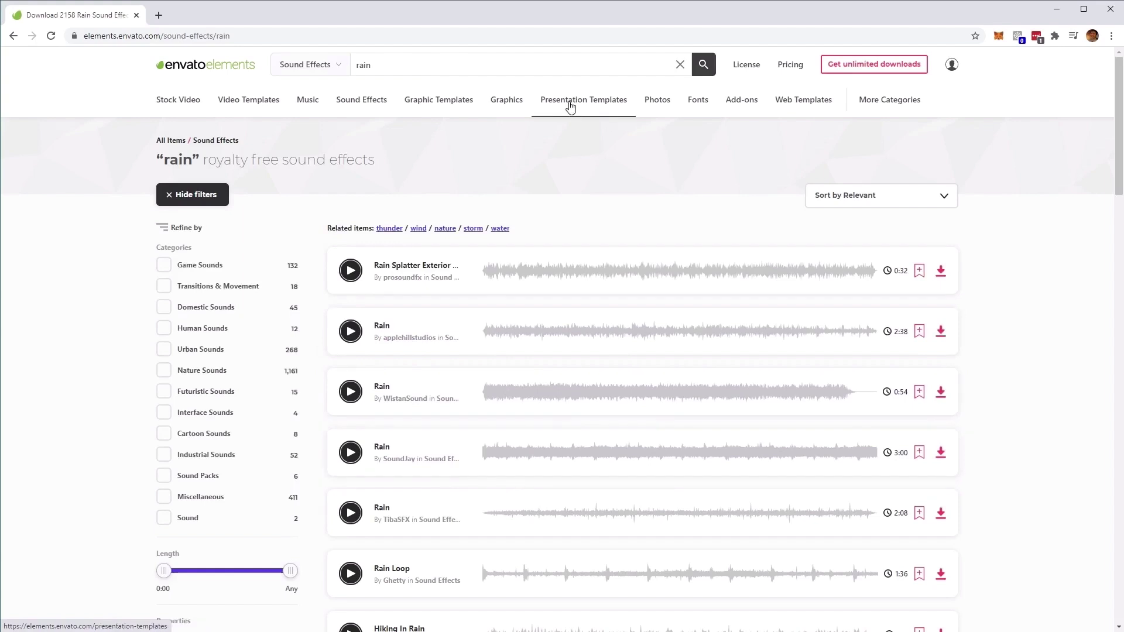
- Search the Envato Elements sound effects for "thunder"
click(386, 66)
text(thunder)
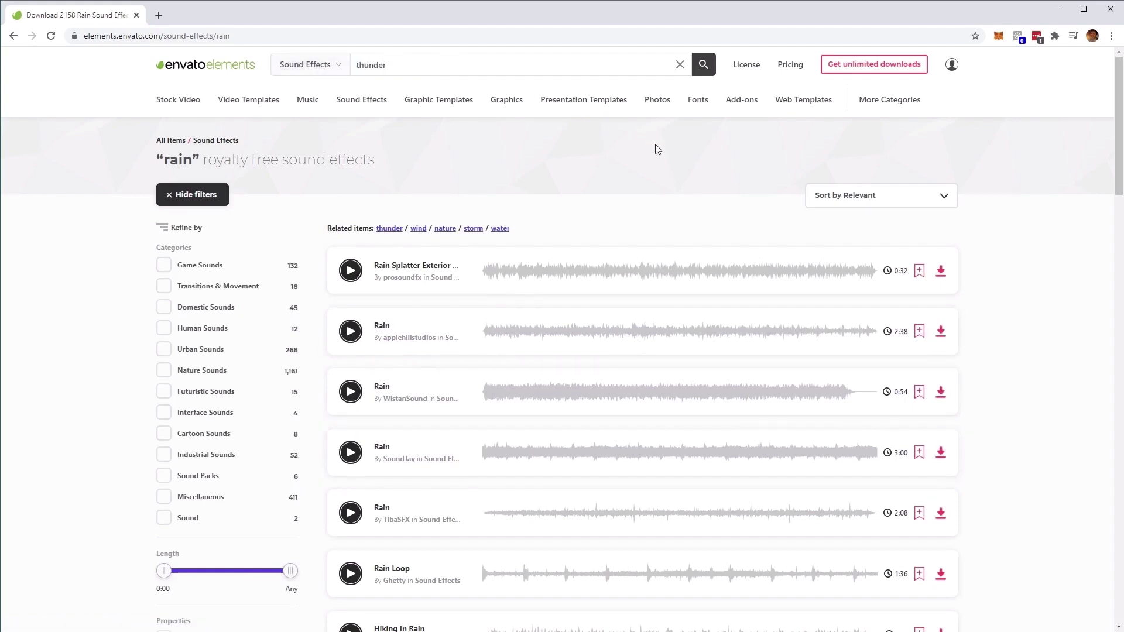
click(702, 69)
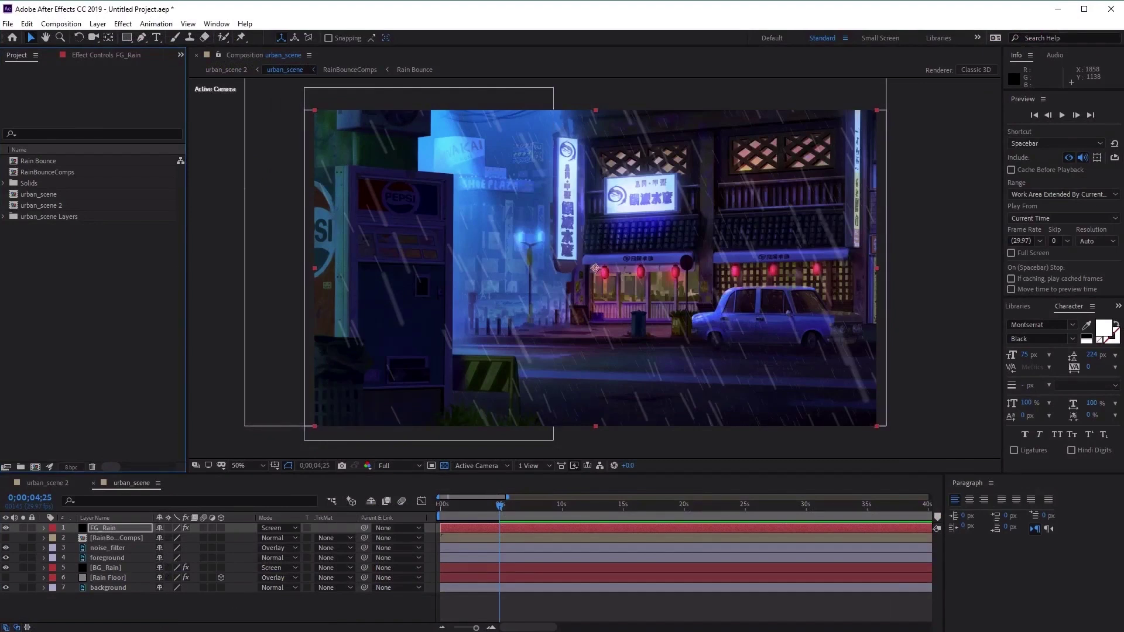
- Switch to After Effects and import Rain 2018_03.wav and Roll of Thunder - Loop.wav into the project
drag(228, 398, 122, 307)
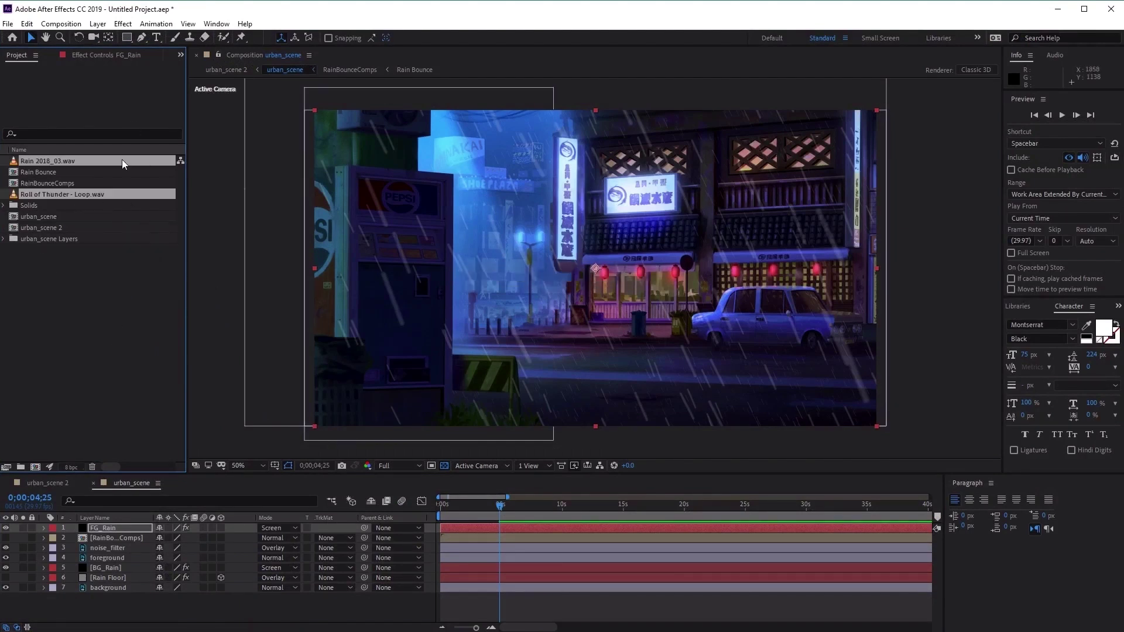
click(137, 294)
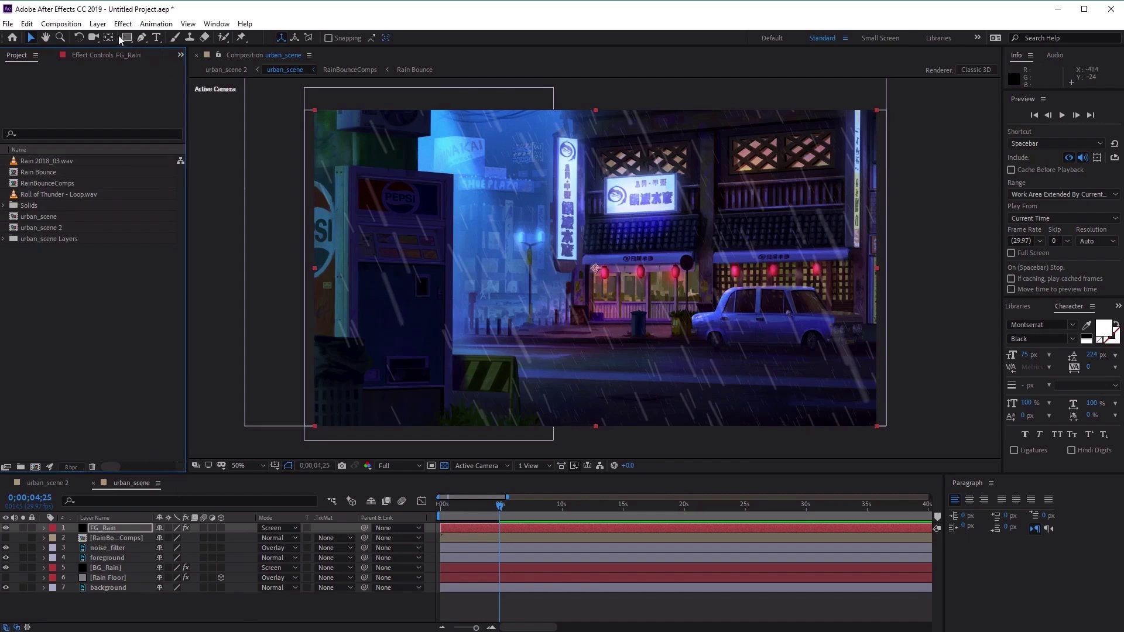
- Create a white (FFFFFF) solid named Lightning Flash above the FG_Rain layer
click(97, 24)
click(118, 529)
click(97, 24)
mouse_move(111, 37)
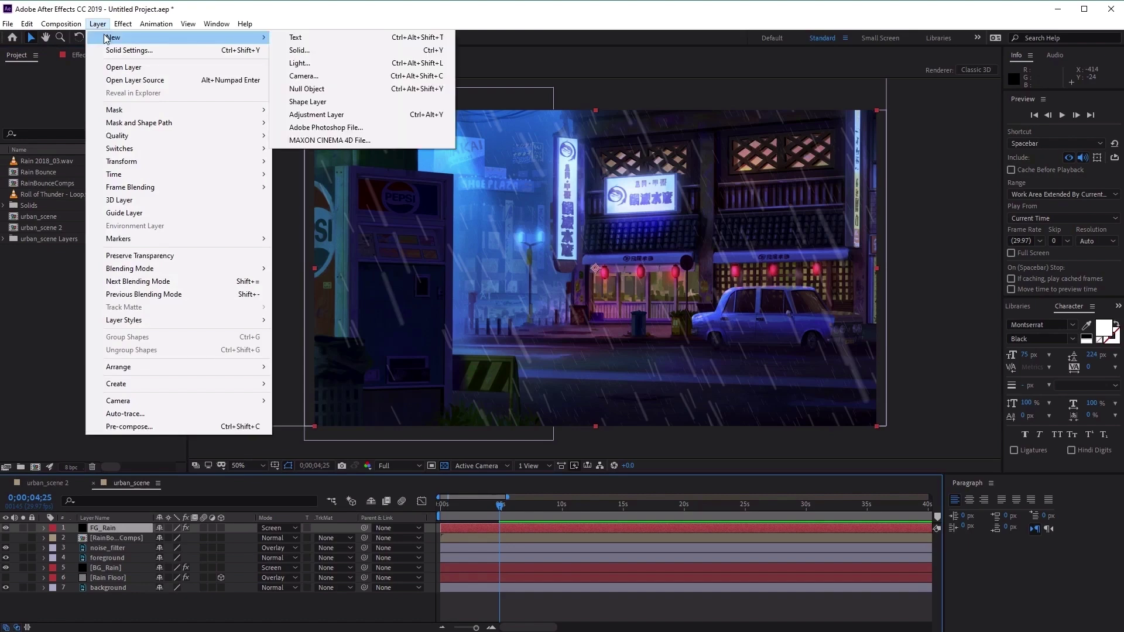
click(323, 50)
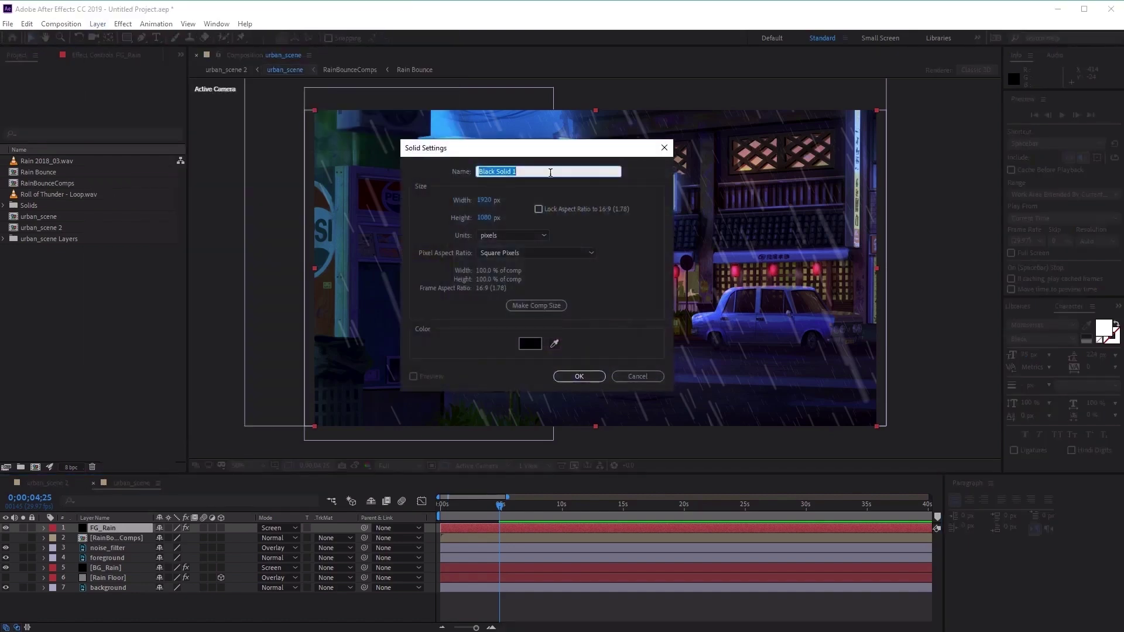
text(Lightning Flash)
click(530, 344)
text(FFFFFF)
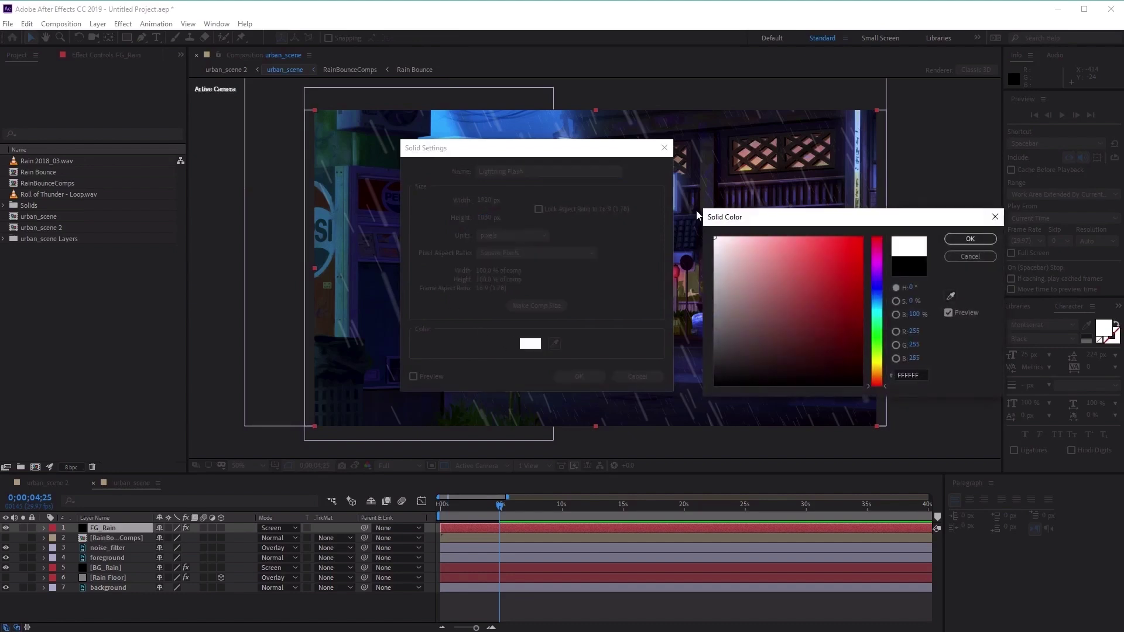
click(969, 240)
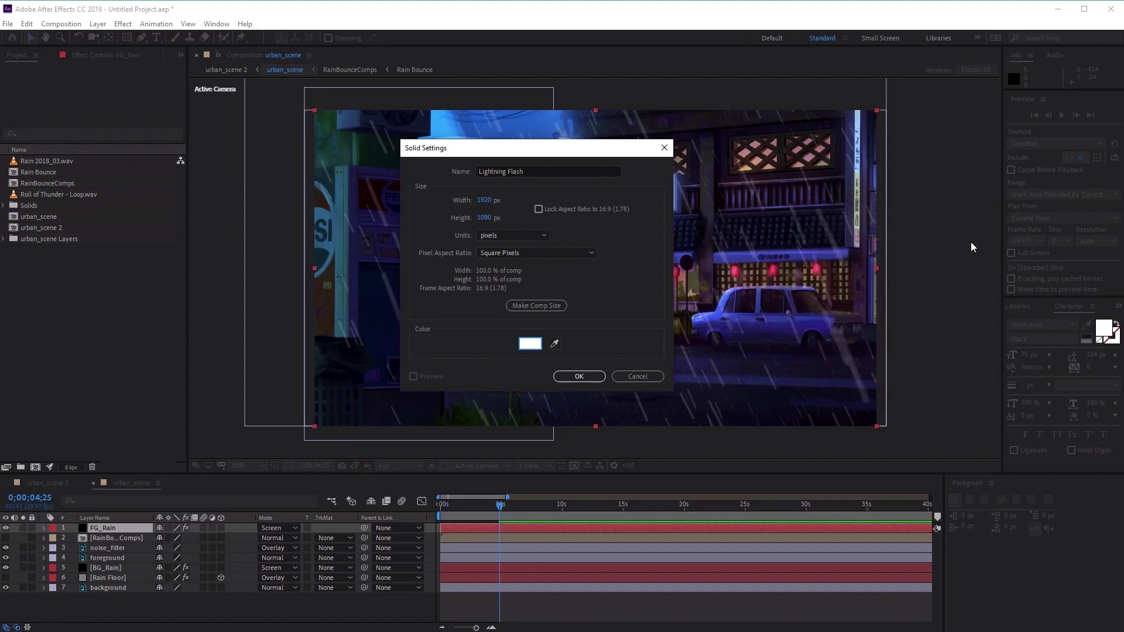
click(592, 384)
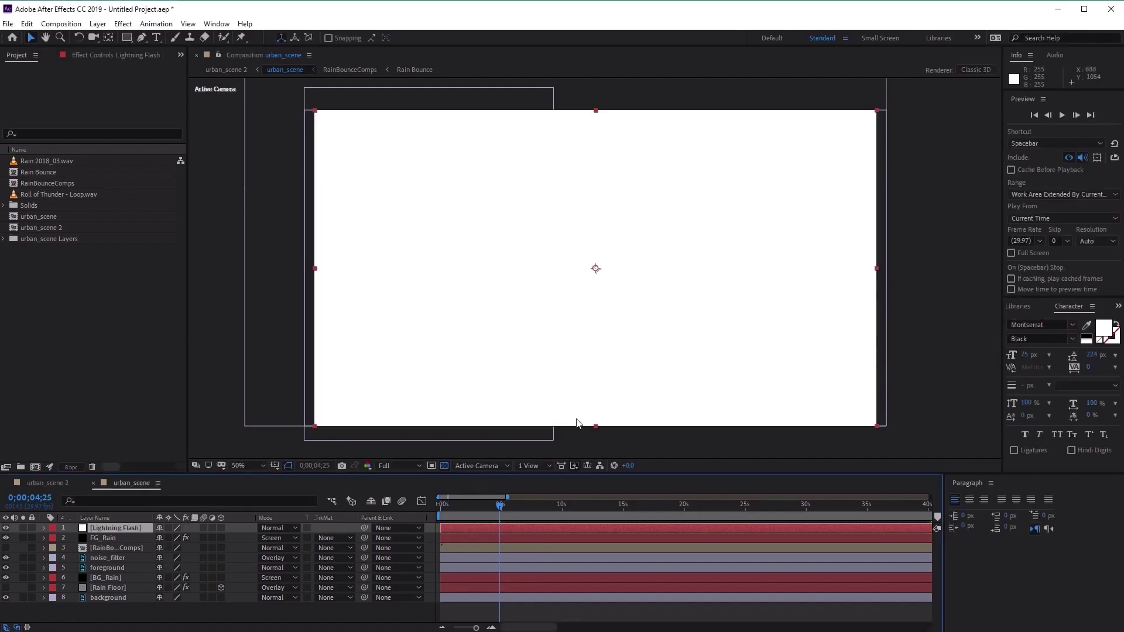
- Set the Lightning Flash layer's Opacity to 0% and shift the layer to start at about 3 seconds
click(44, 529)
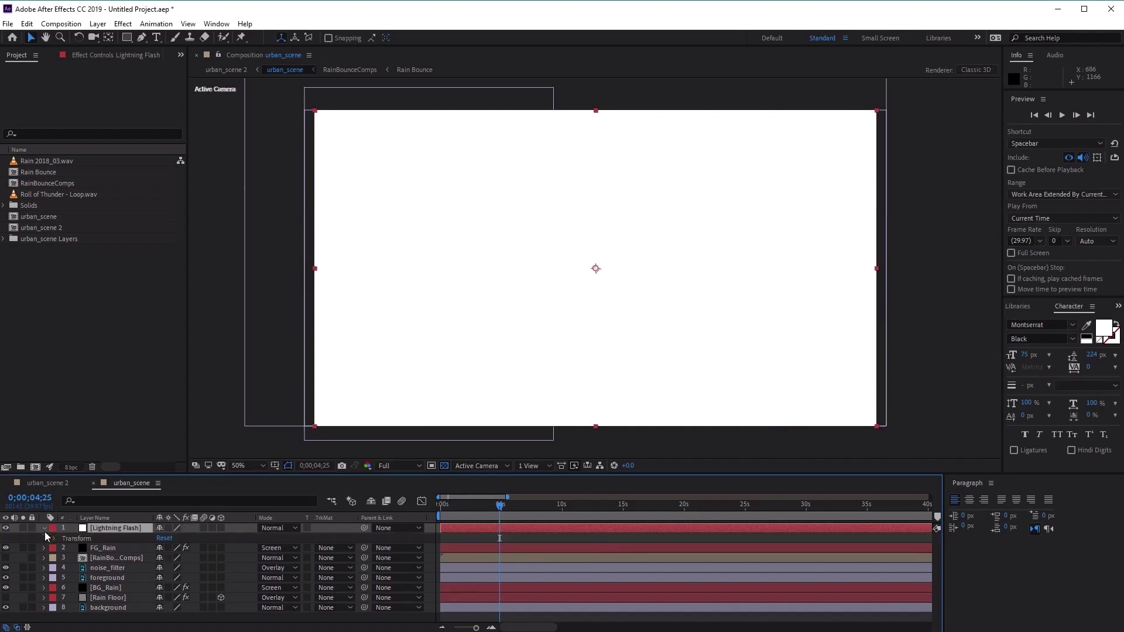
click(54, 538)
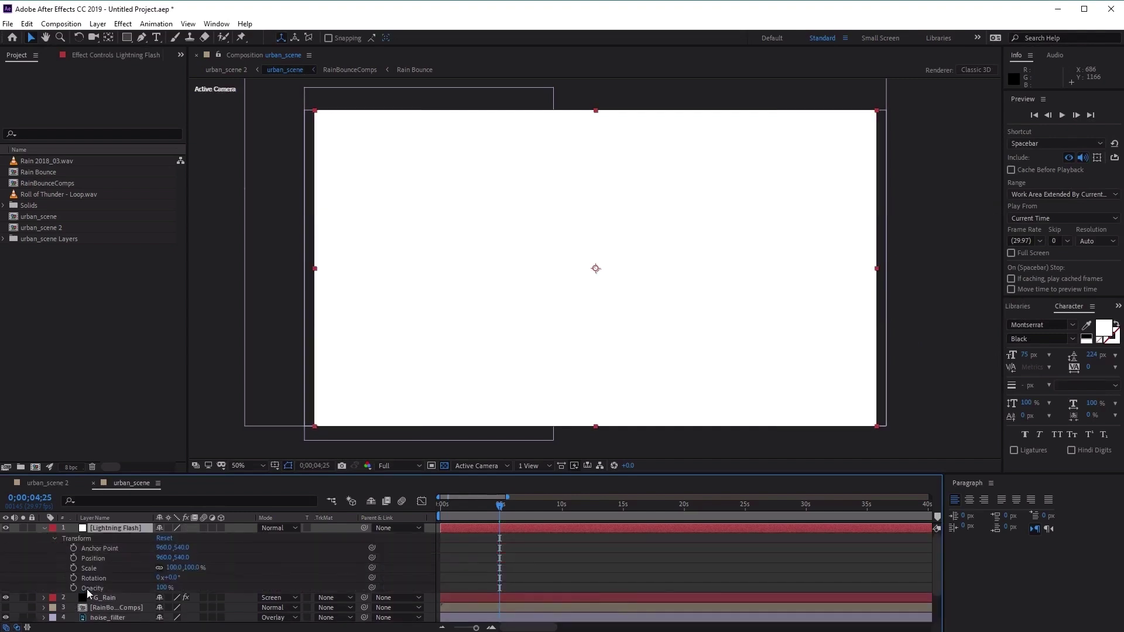
drag(164, 590, 41, 595)
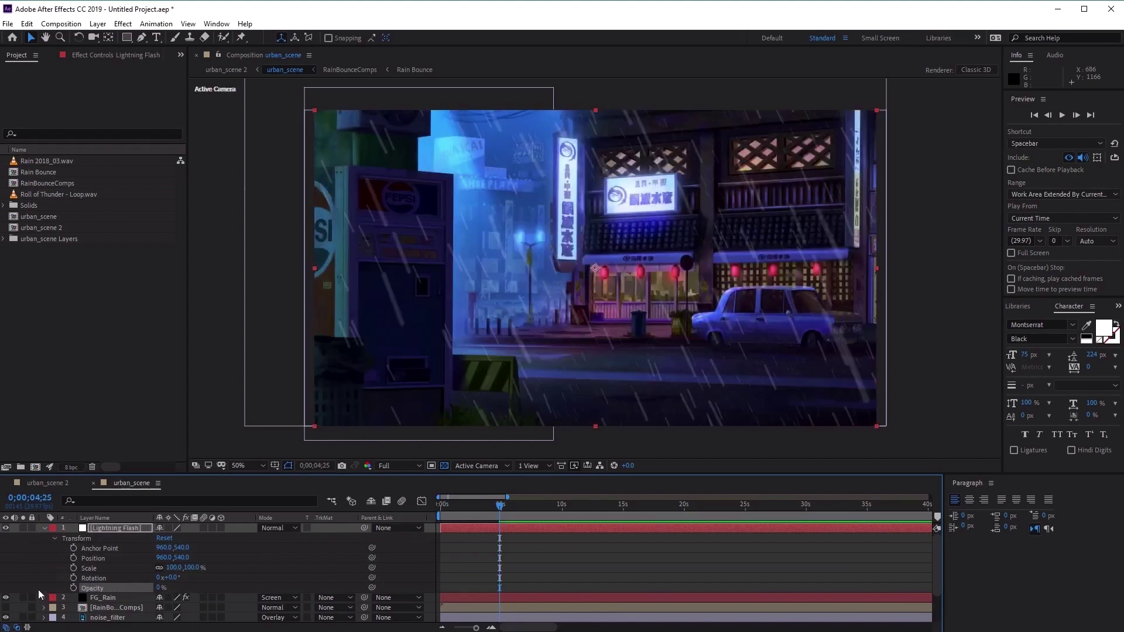
drag(522, 528, 559, 527)
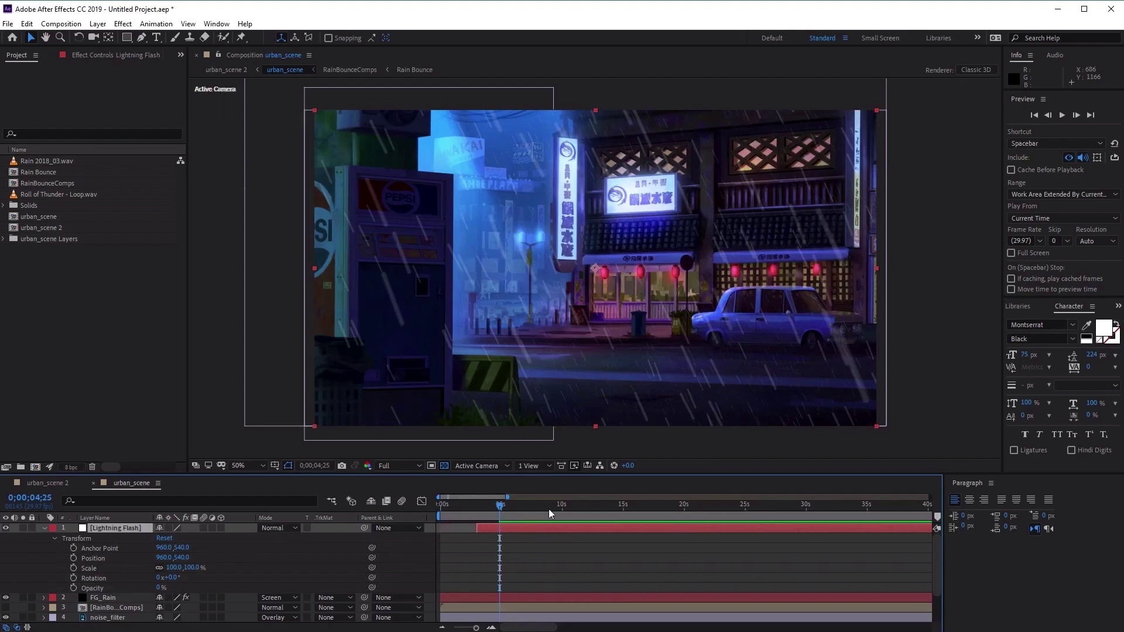
- Add a first Opacity keyframe of 0% at the Lightning Flash layer's start, 0;00;02;29
drag(497, 514, 475, 511)
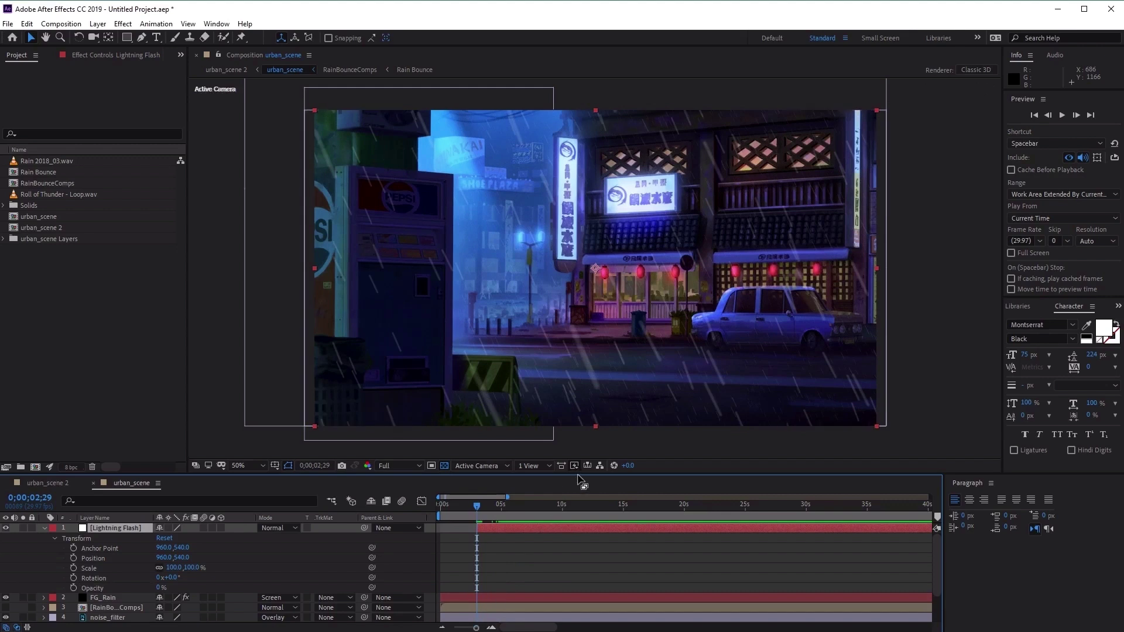
drag(580, 473, 576, 443)
drag(476, 627, 480, 628)
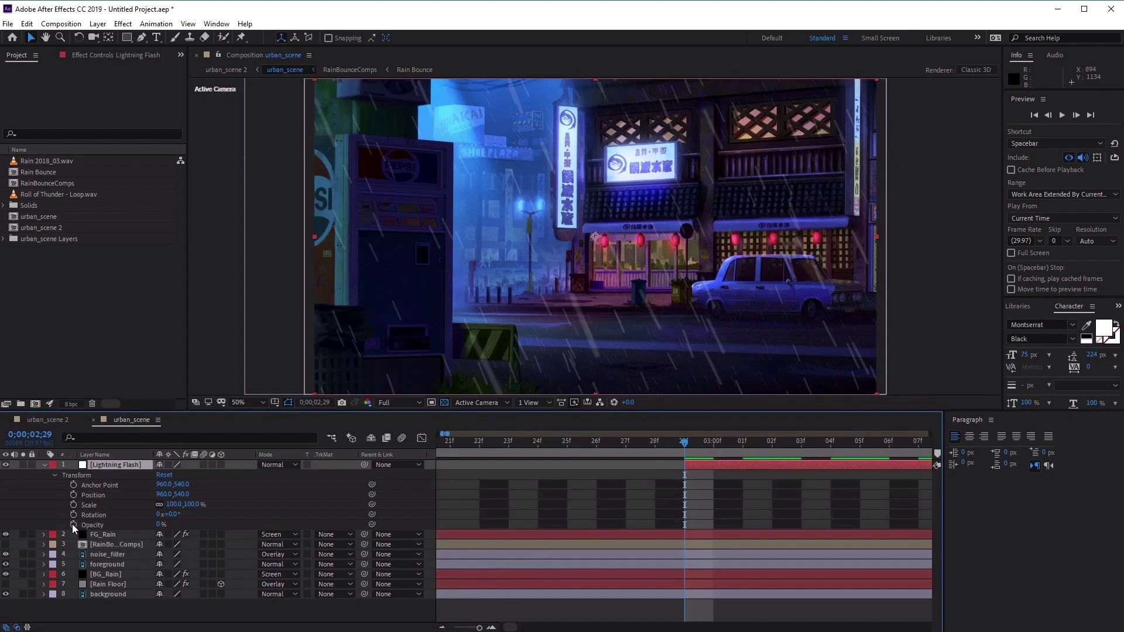
click(73, 524)
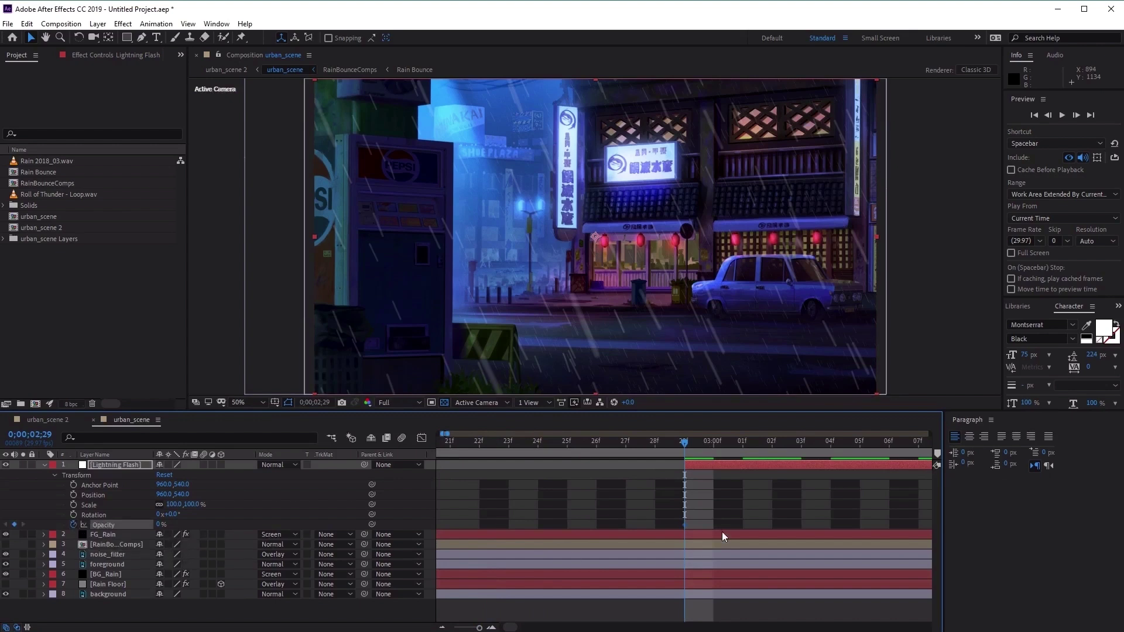
- Keyframe the Lightning Flash Opacity at 75% at 0;00;03;03 and at 0% at 0;00;03;04
mouse_move(685, 523)
drag(686, 443, 799, 441)
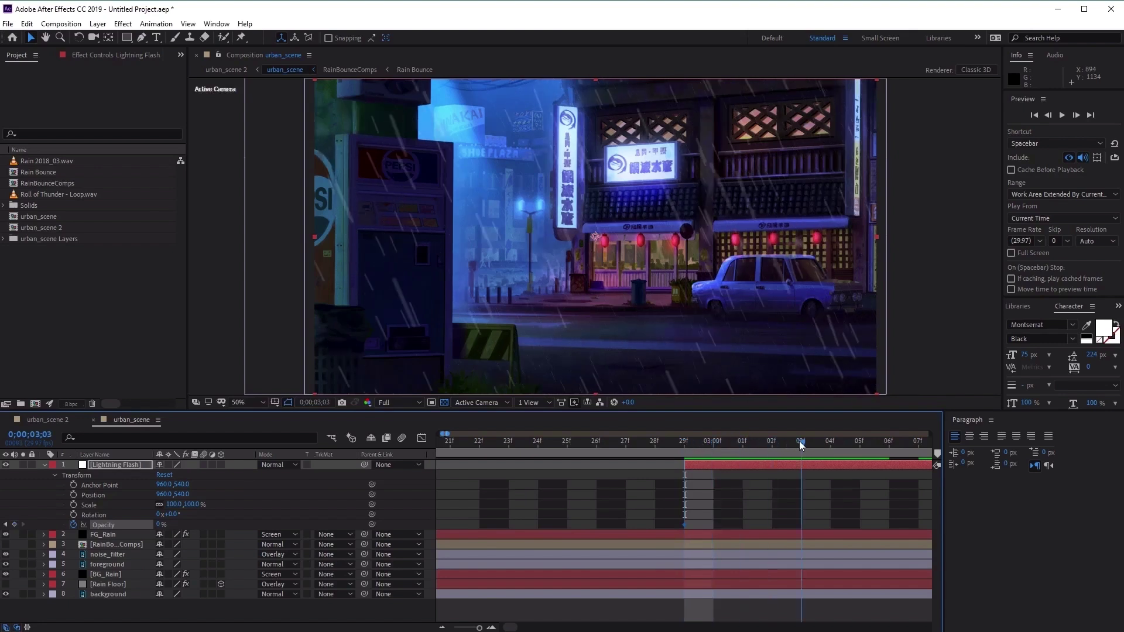
click(158, 525)
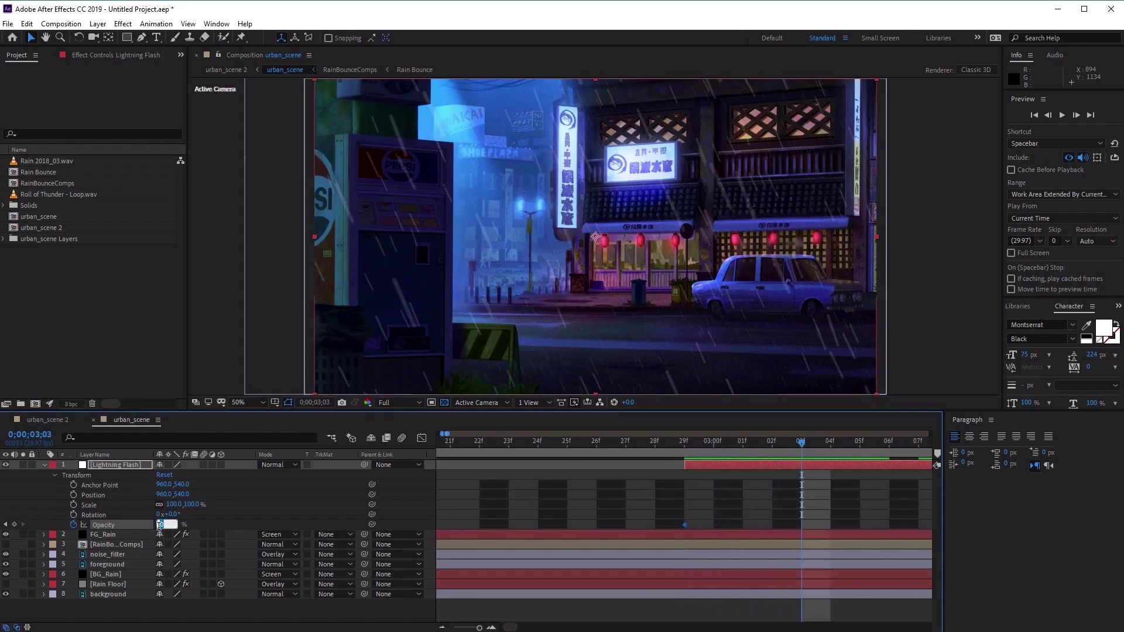
text(75)
key(Return)
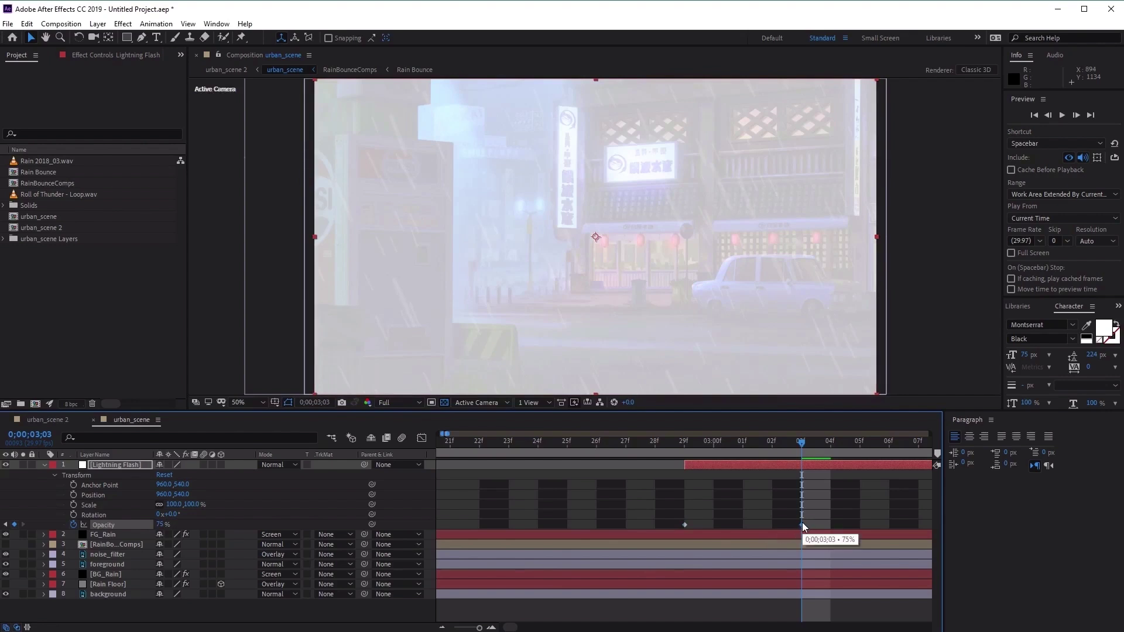
click(809, 442)
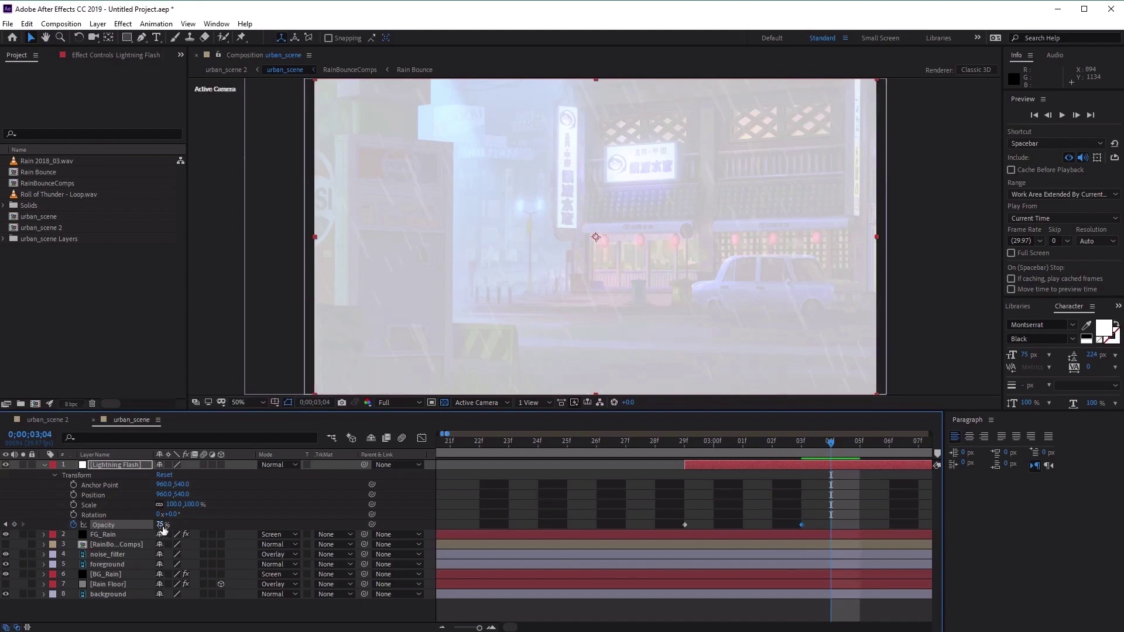
click(162, 524)
text(0)
key(Return)
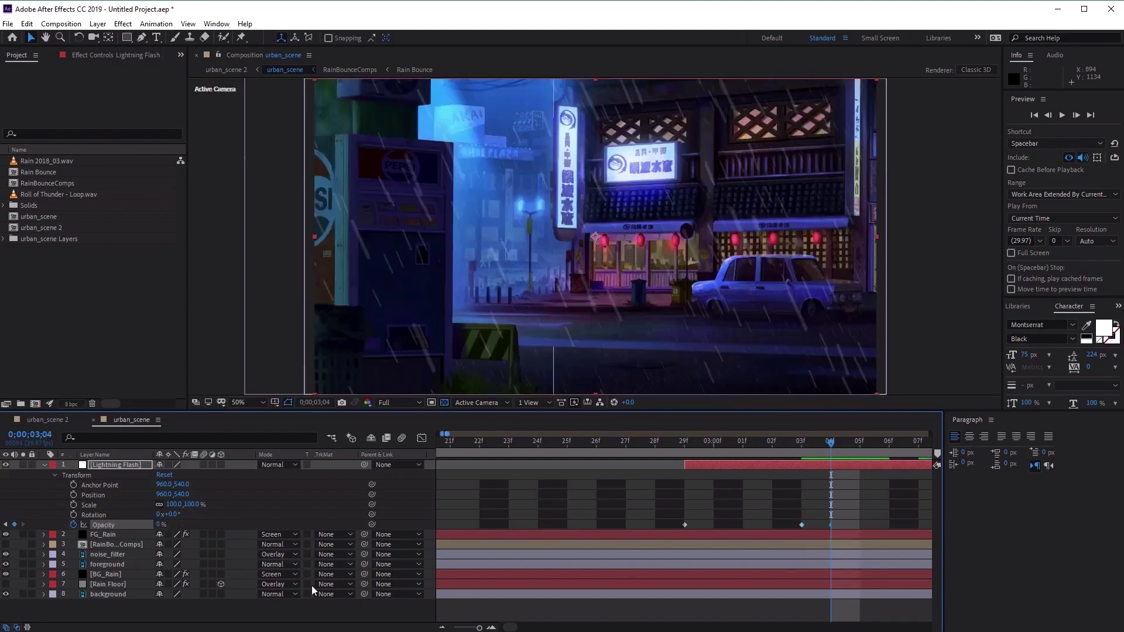
- Add a second flicker by keyframing the Opacity at 75% at 0;00;03;05 and at 0% at 0;00;03;06
scroll(607, 443, right, 3)
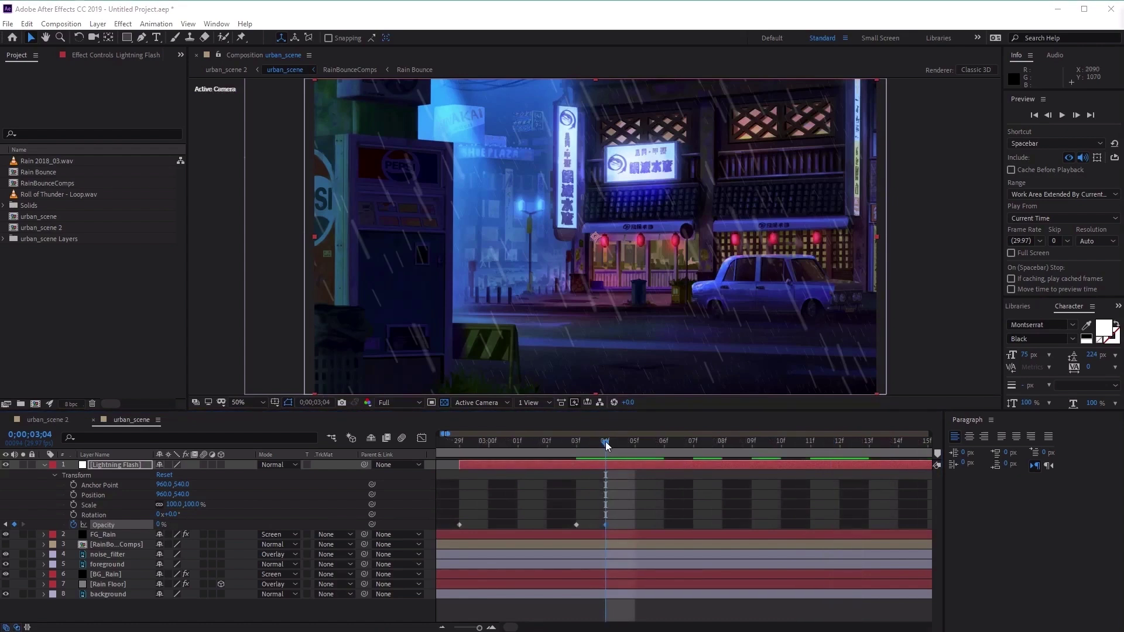
drag(607, 445, 626, 447)
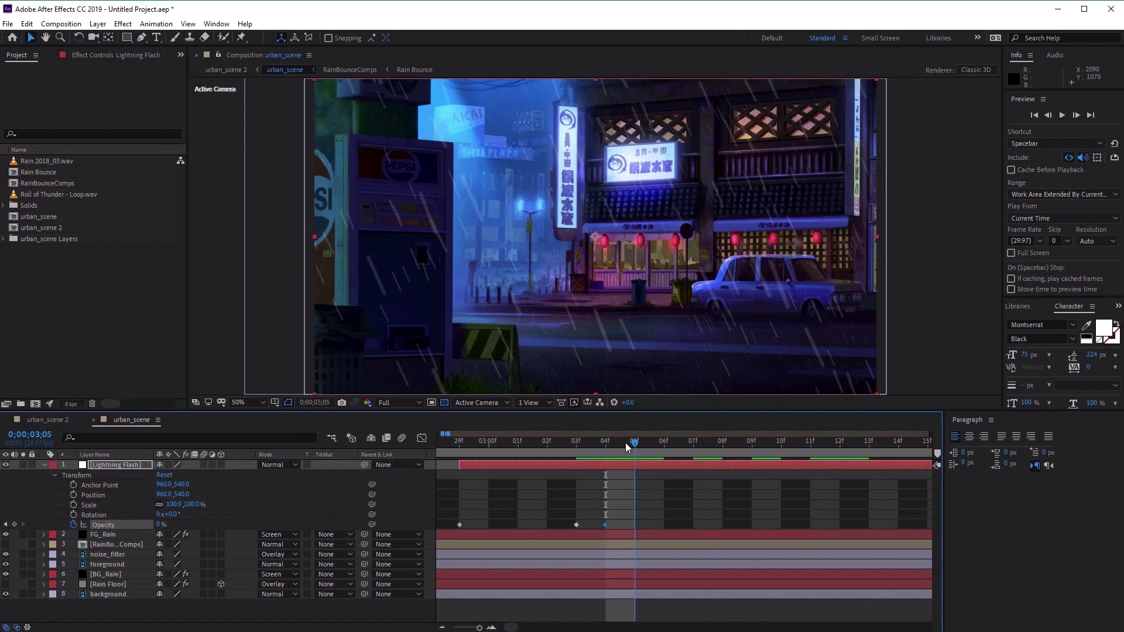
click(161, 528)
click(162, 526)
text(7)
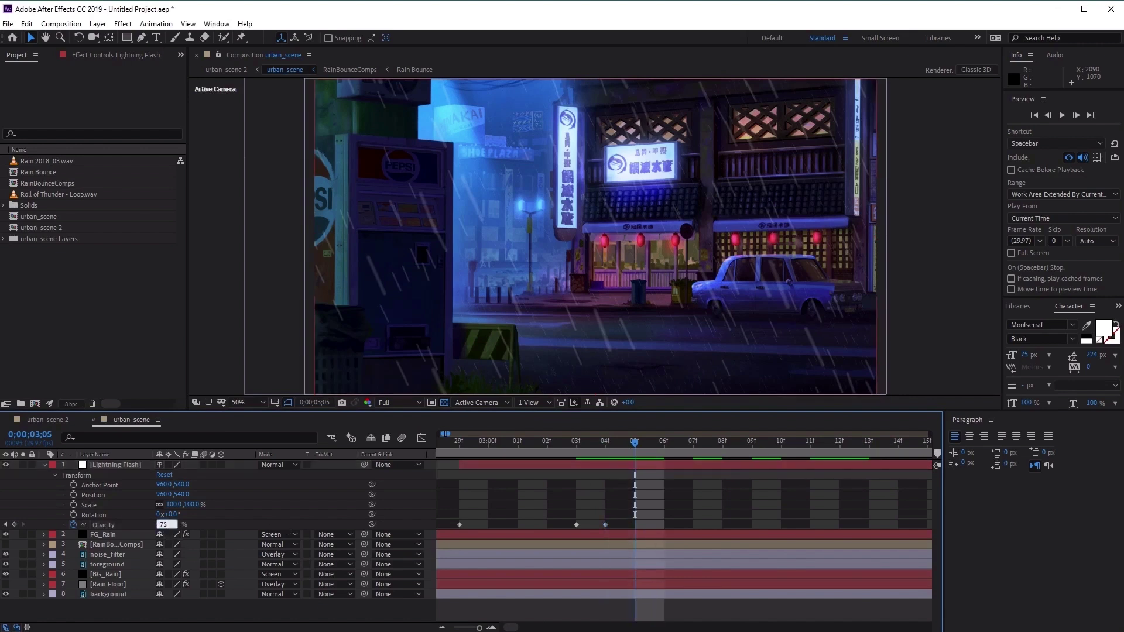
text(5)
key(Return)
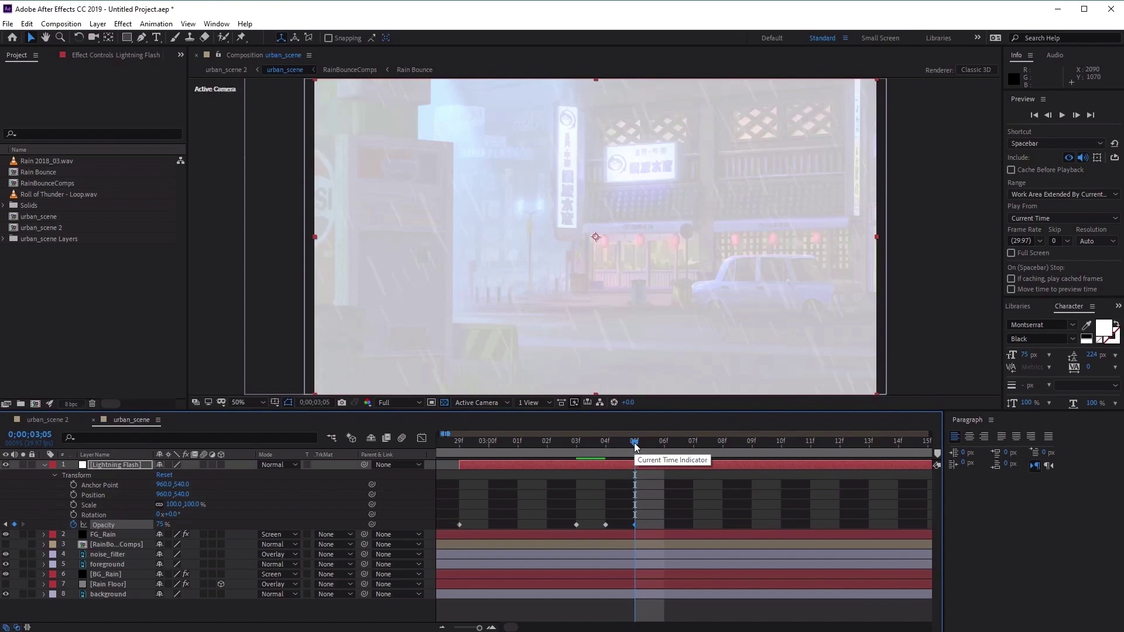
drag(636, 448, 653, 449)
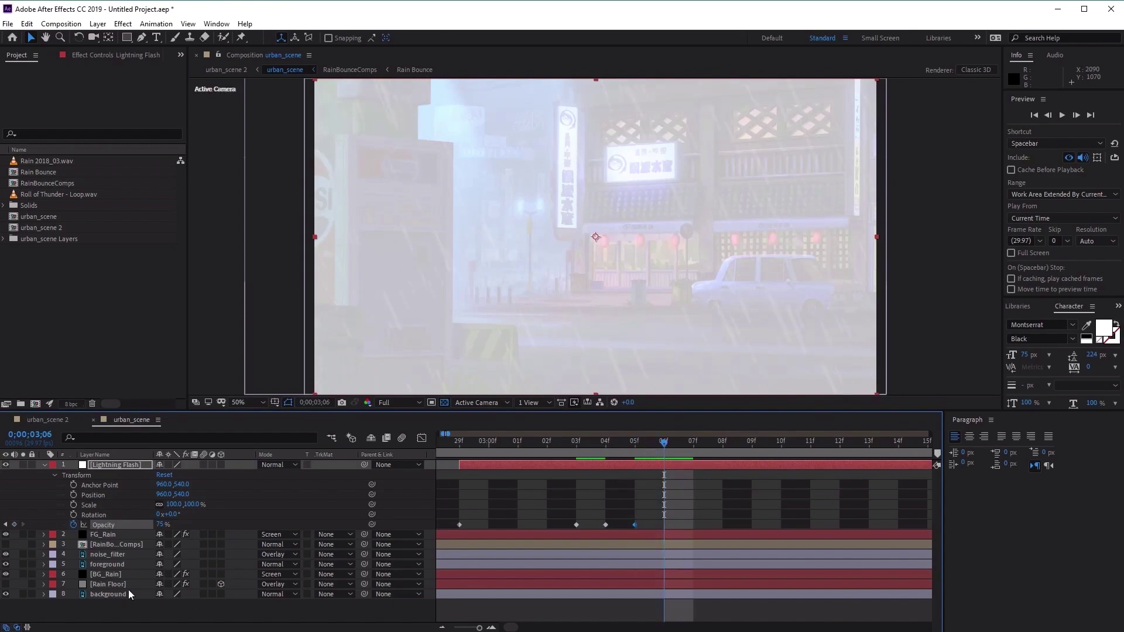
click(162, 524)
text(0)
key(Return)
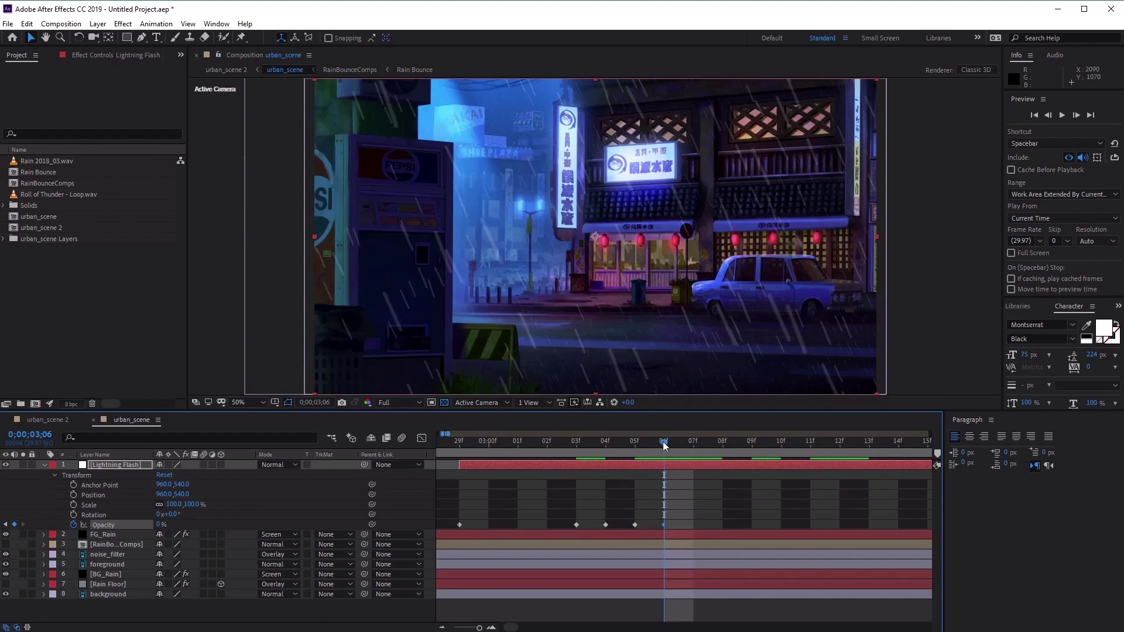
- Add a slower fading flash by keyframing the Opacity at 75% at 0;00;03;09 and at 0% at 0;00;03;24
drag(665, 446, 749, 451)
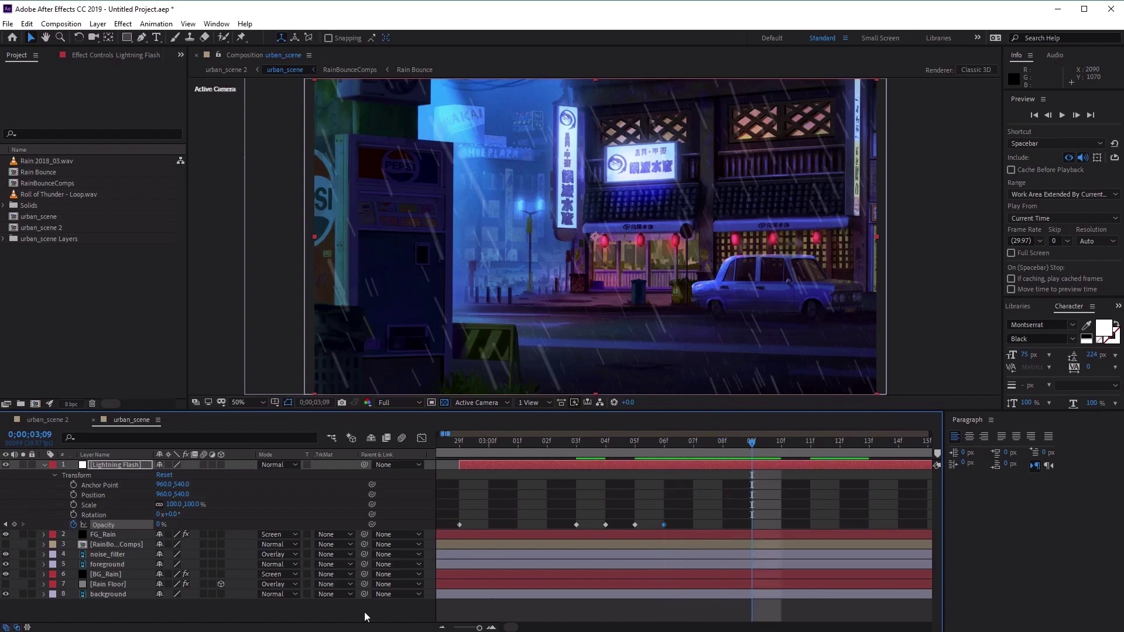
click(159, 525)
text(75)
key(Return)
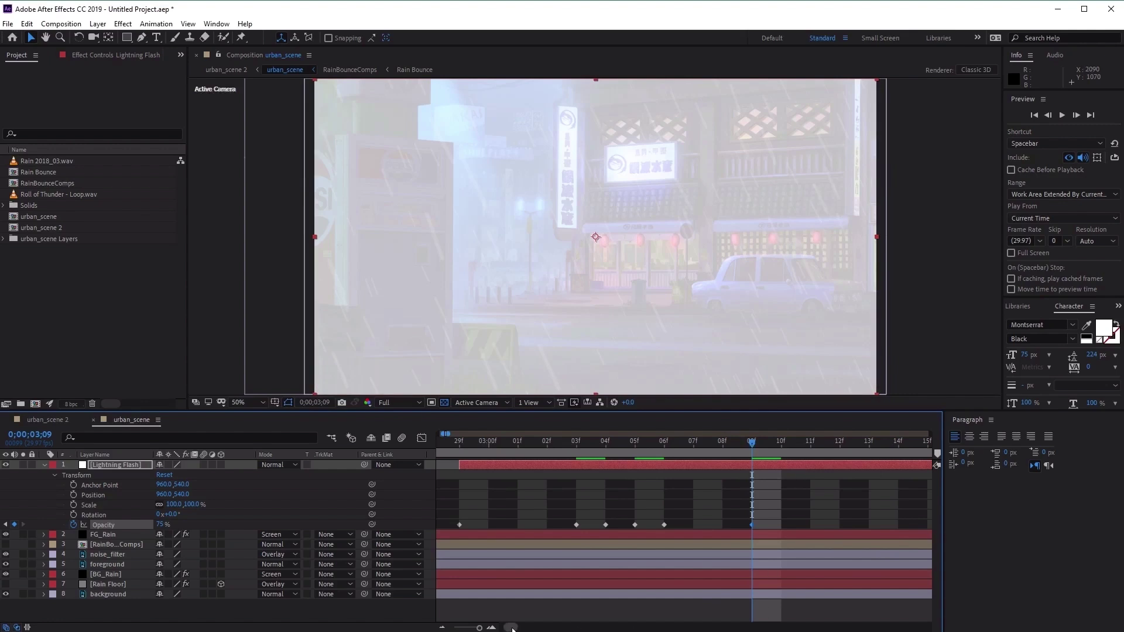
drag(754, 442, 773, 445)
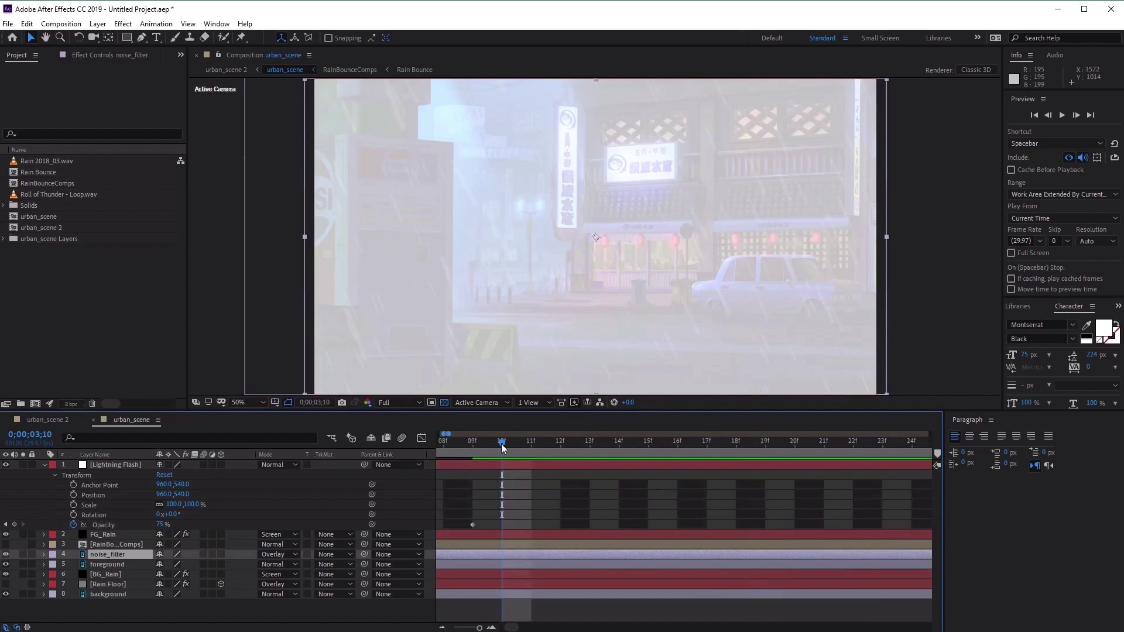
drag(501, 444, 901, 474)
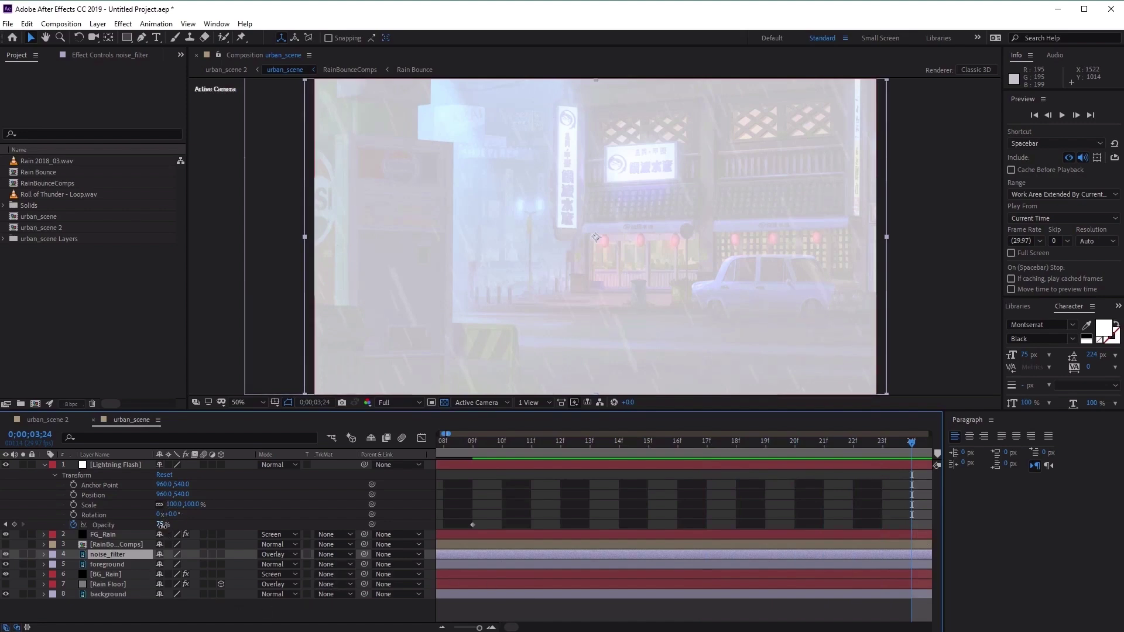
drag(163, 529, 82, 534)
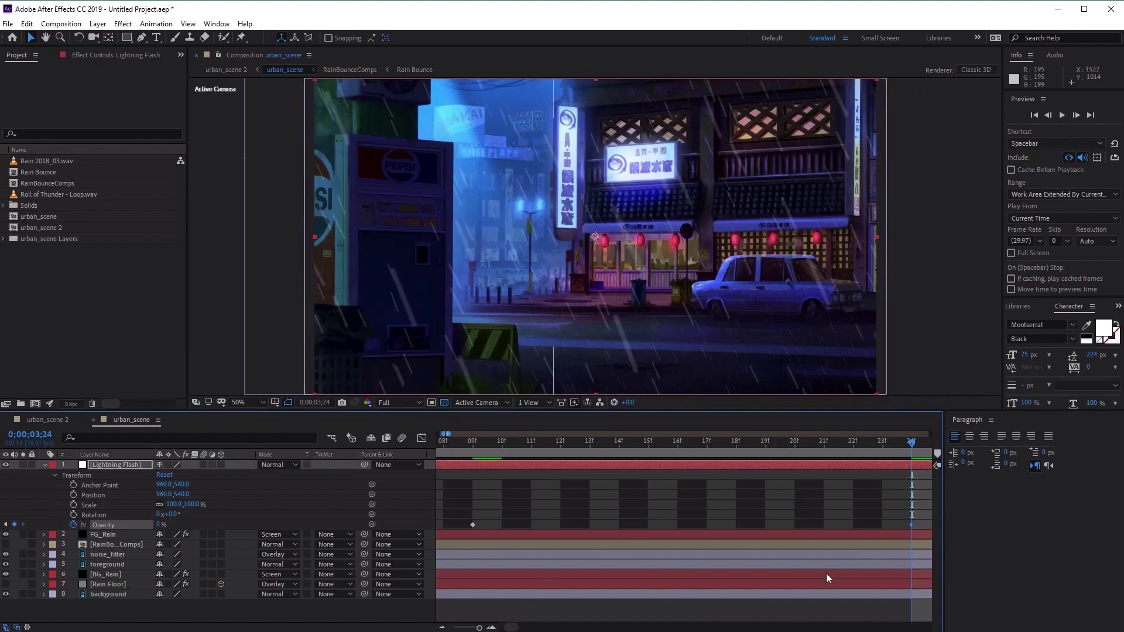
- Trim the end of the Lightning Flash layer to its last Opacity keyframe, near 0;00;03;24
drag(479, 628, 729, 627)
drag(478, 627, 454, 627)
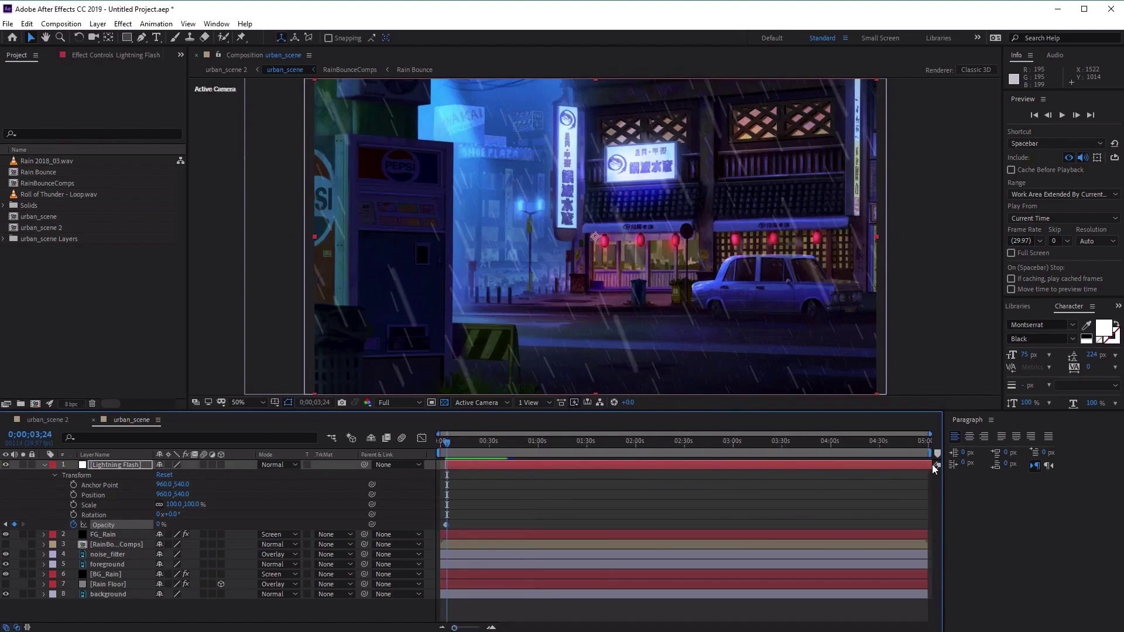
drag(931, 465, 452, 487)
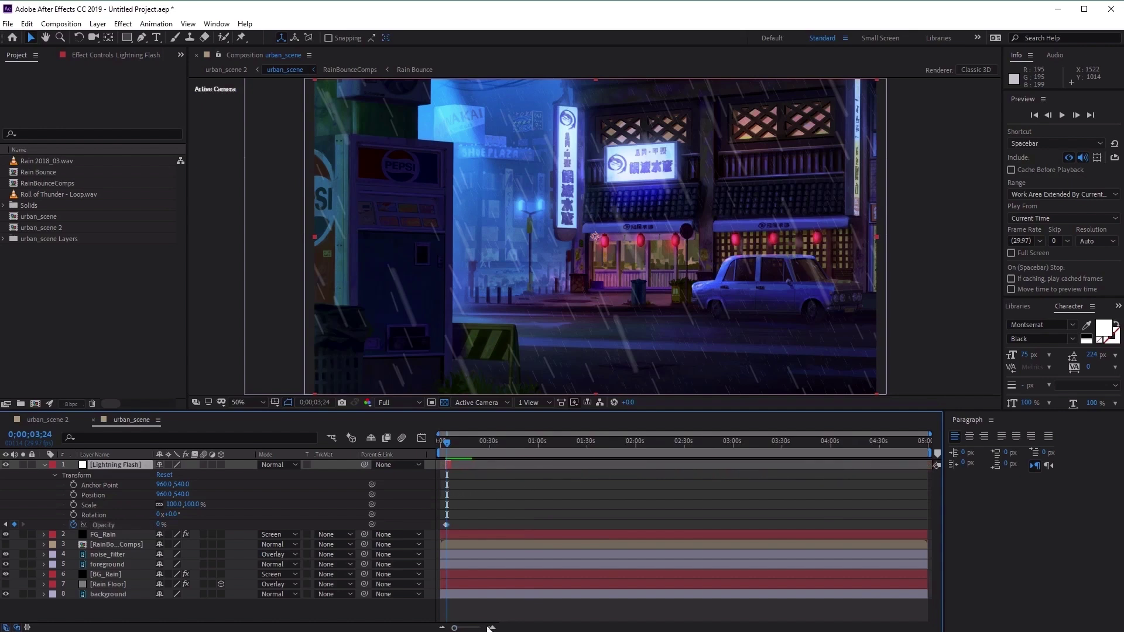
drag(454, 628, 477, 627)
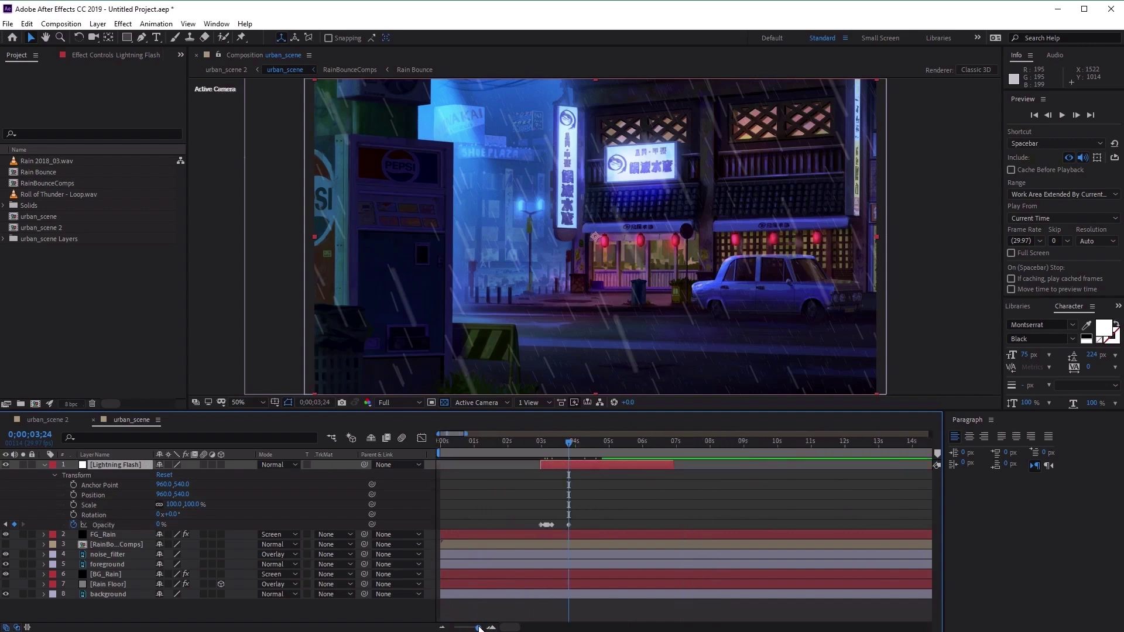
drag(669, 468, 569, 486)
- Preview the lightning flash from just before it begins and move the current time to the layer's start at 0;00;02;29
drag(569, 444, 533, 448)
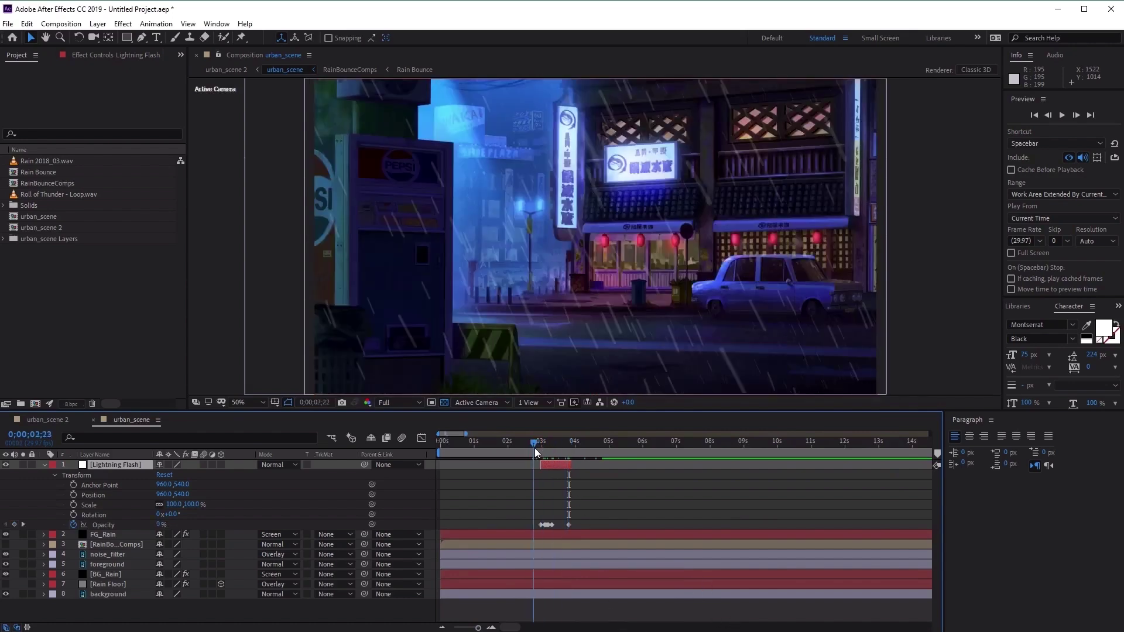
click(1062, 114)
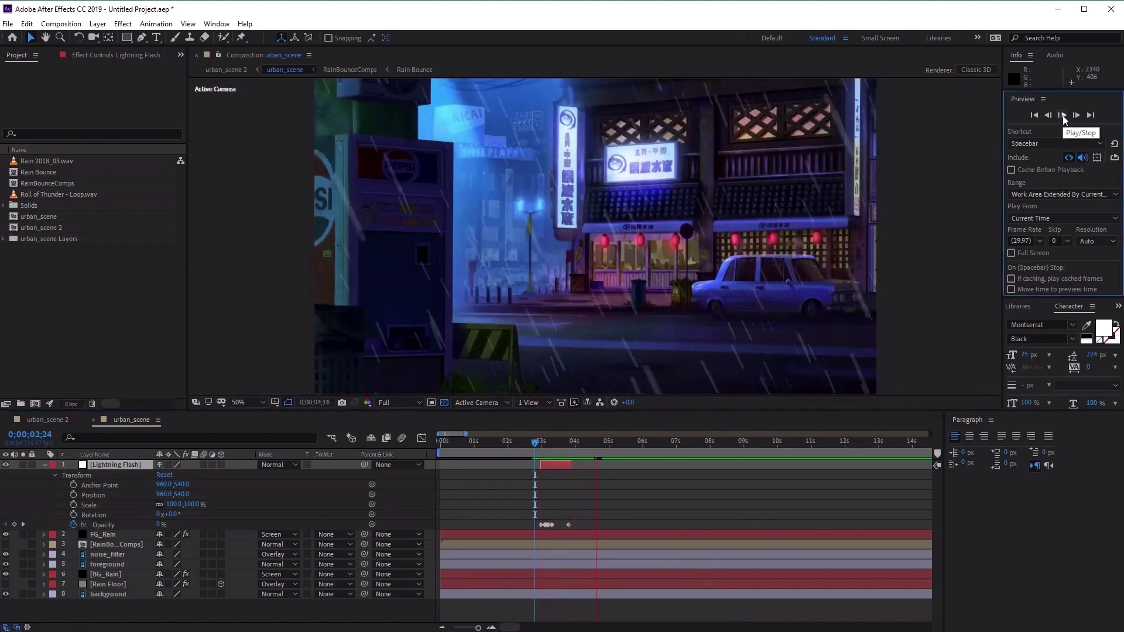
click(1062, 115)
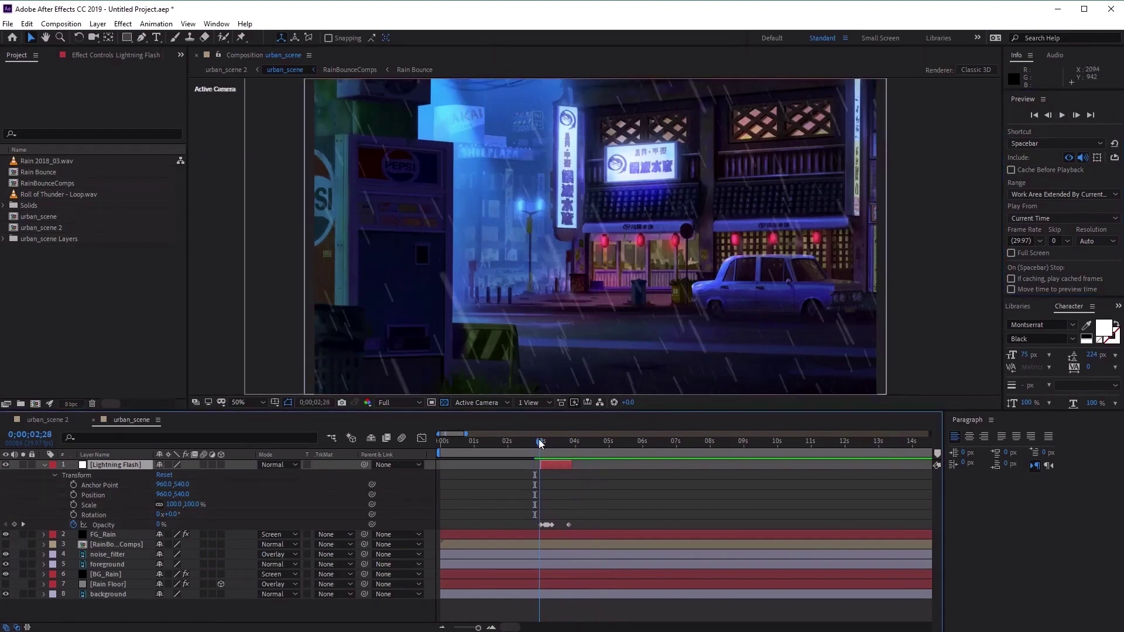
drag(538, 440, 541, 441)
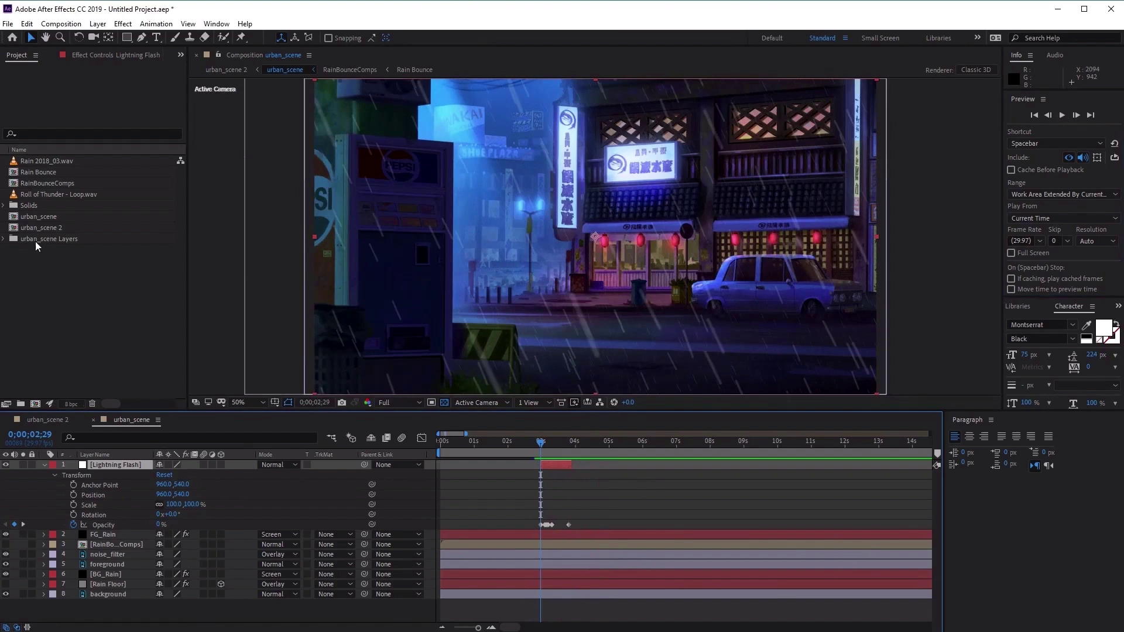
- Add Roll of Thunder - Loop.wav to the urban_scene composition below the Lightning Flash layer and display its audio waveform
click(48, 194)
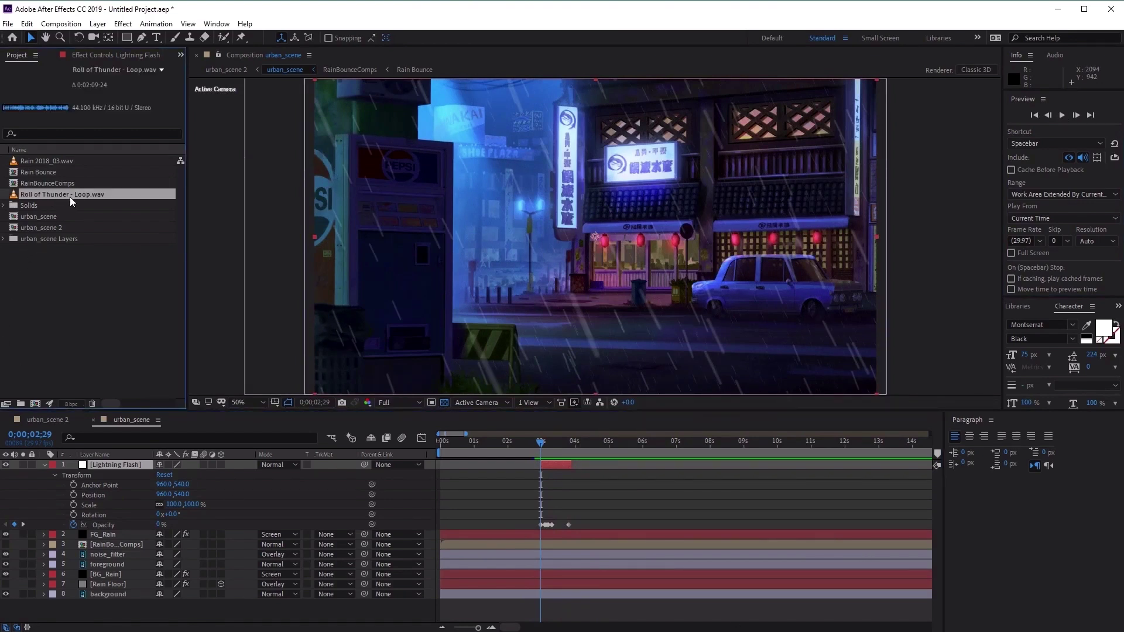
drag(75, 194, 183, 521)
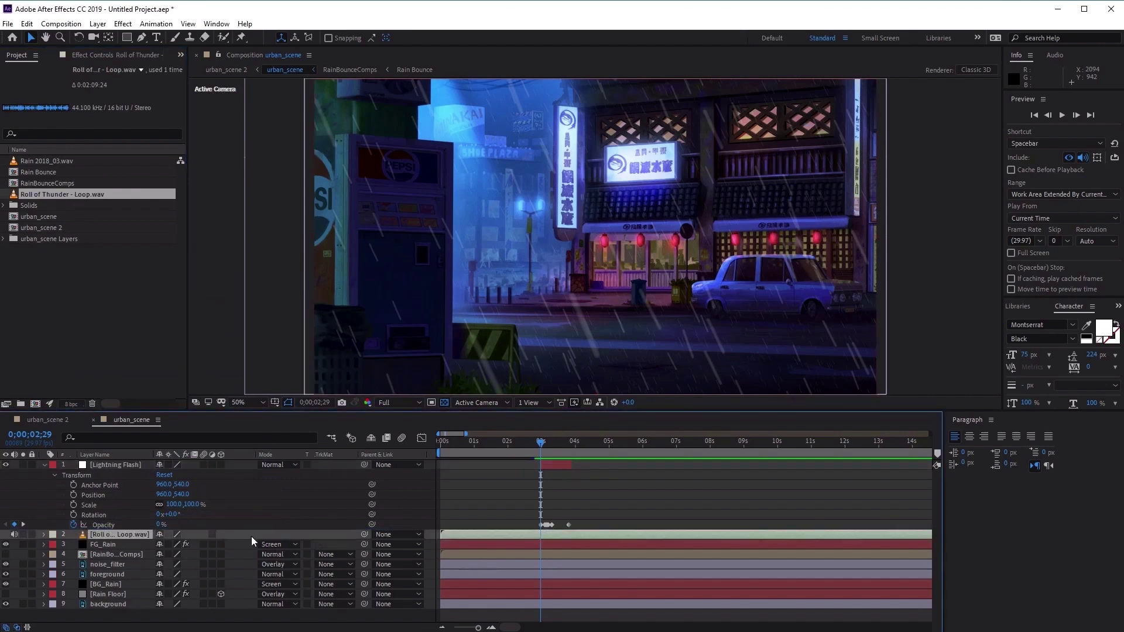
click(43, 535)
click(54, 544)
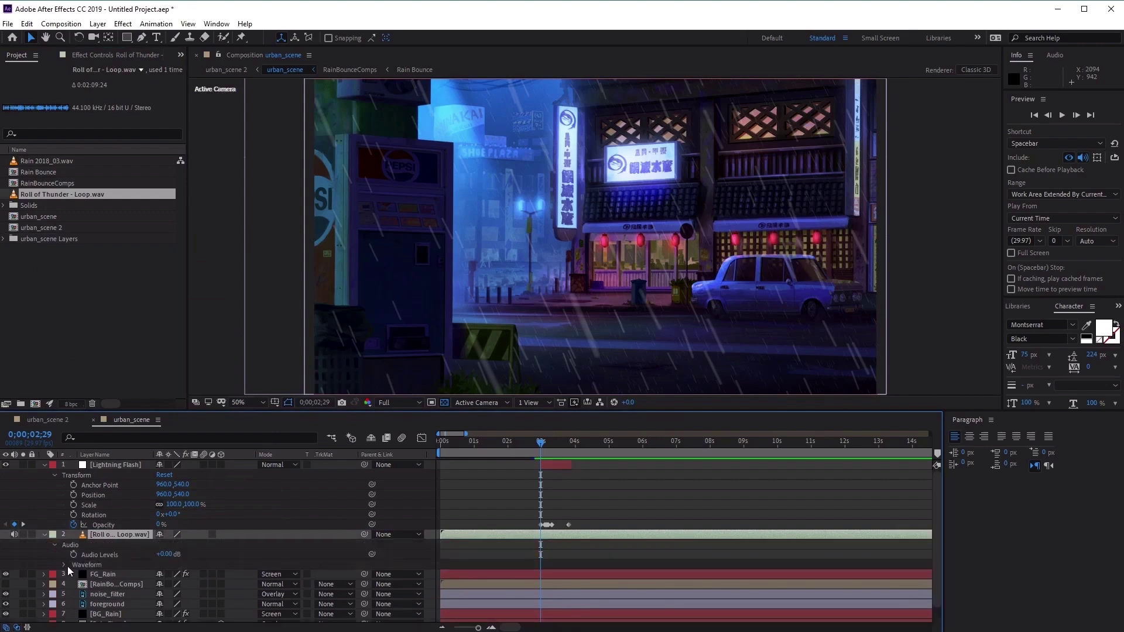
click(64, 565)
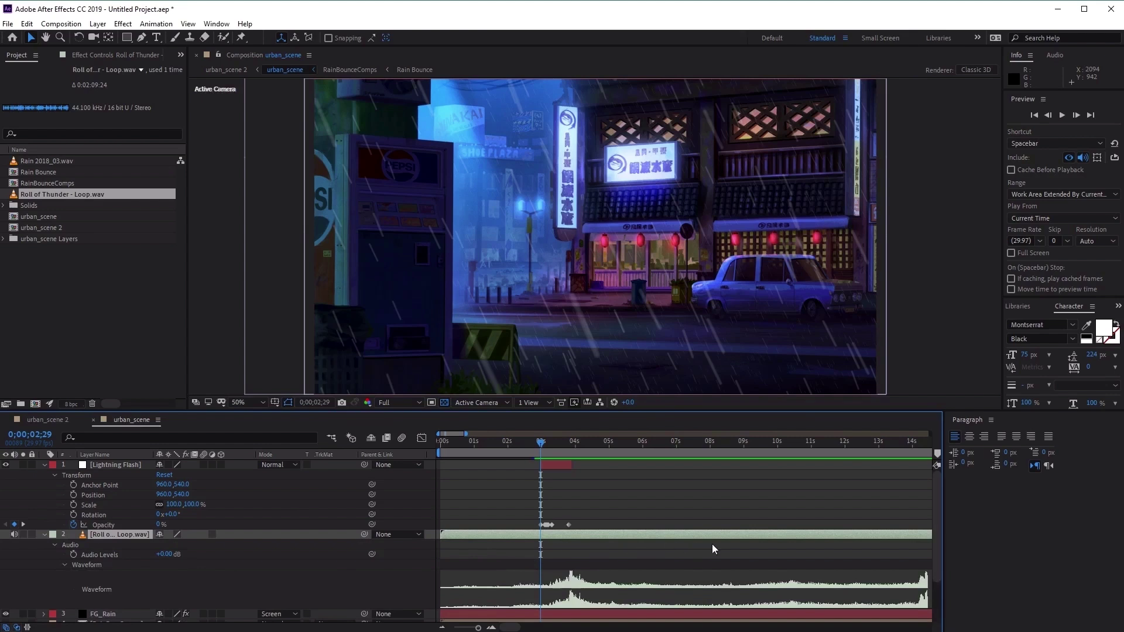
- Trim the end of the thunder sound after its second peak, near 28 seconds, and shift the layer to start at about 1 second
drag(479, 628, 467, 628)
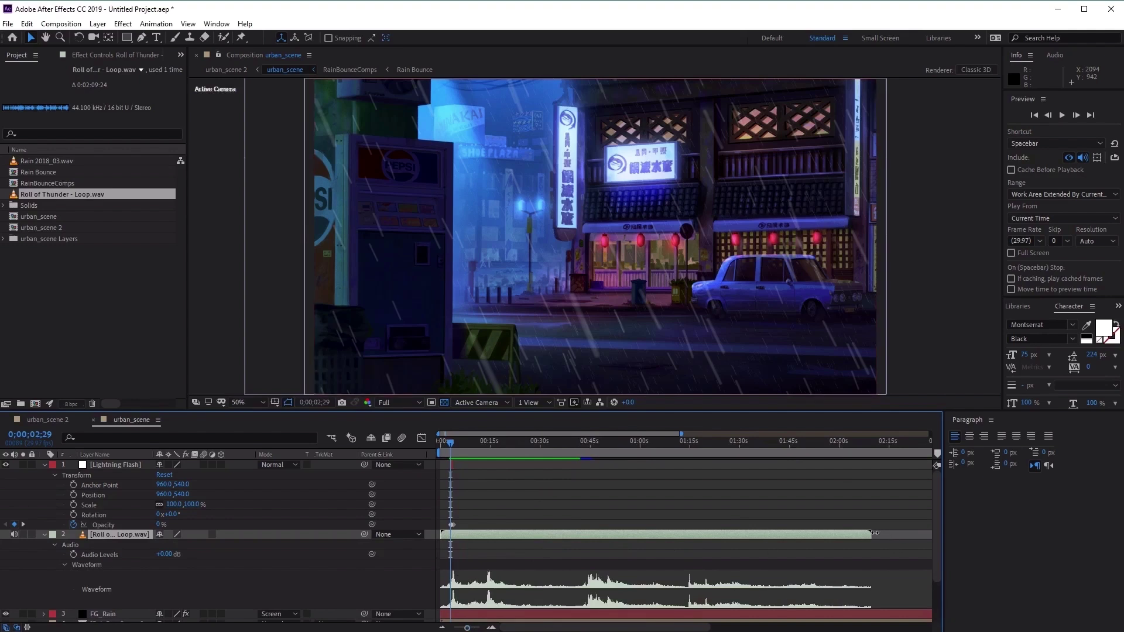
drag(874, 533, 533, 566)
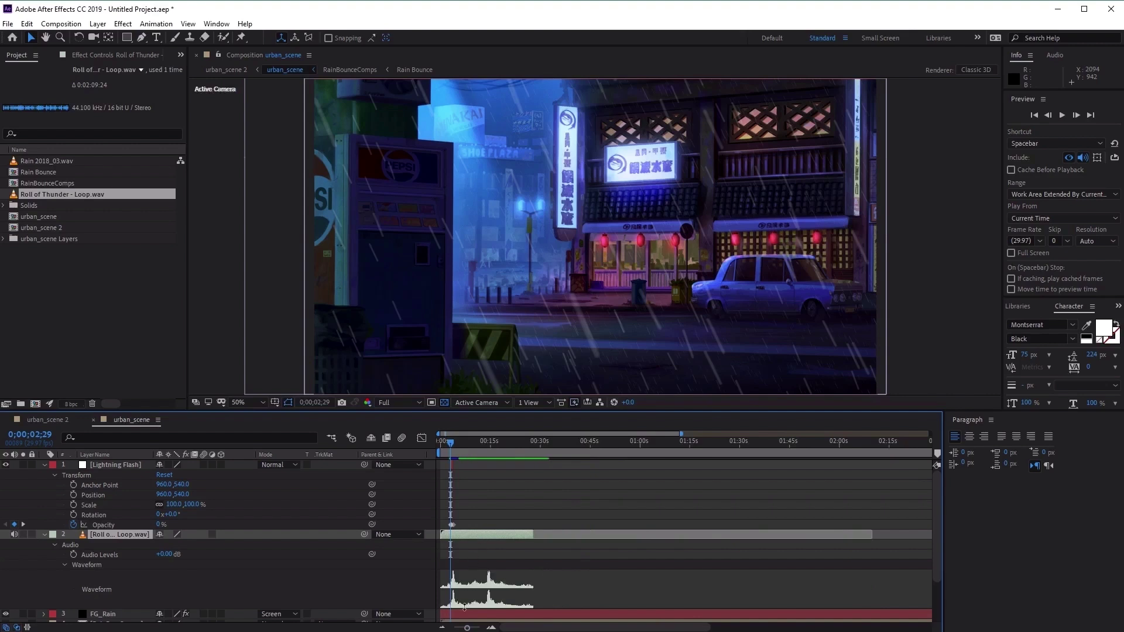
drag(465, 627, 477, 628)
mouse_move(497, 533)
mouse_down()
mouse_move(517, 528)
mouse_move(506, 535)
mouse_up()
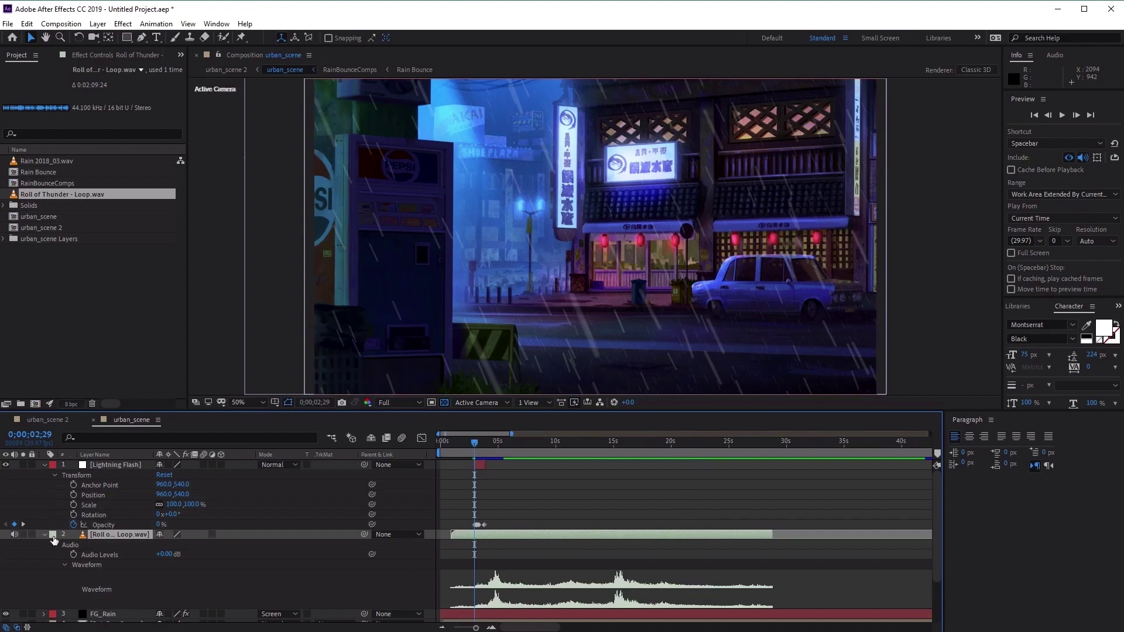
- Preview the lightning flash together with the thunder sound from 0;00;01;19
click(1061, 115)
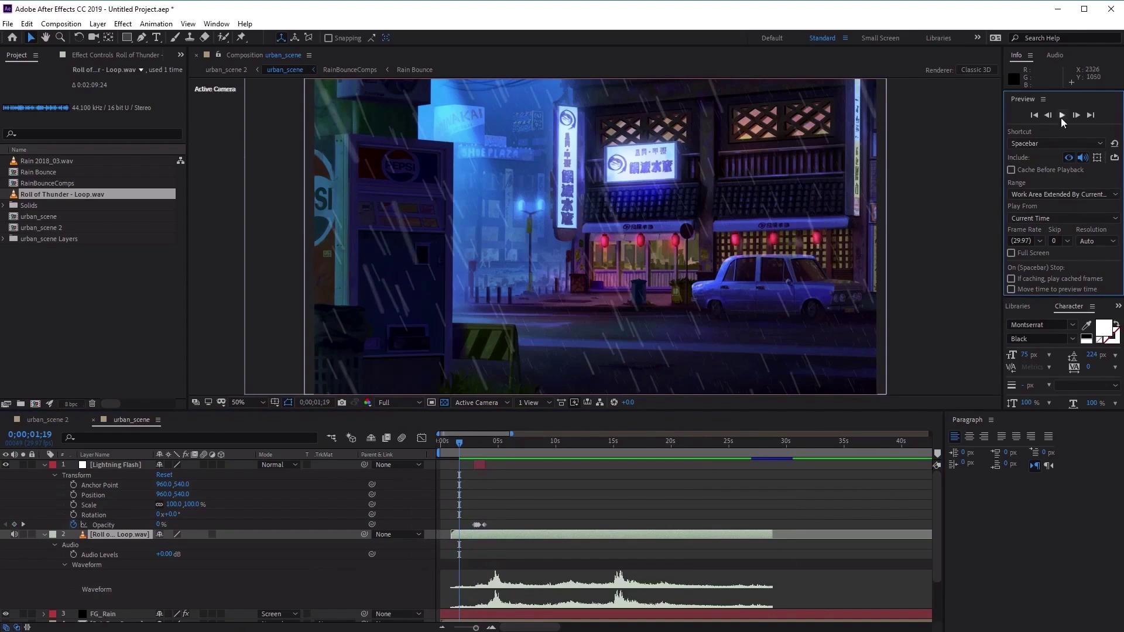
click(1061, 117)
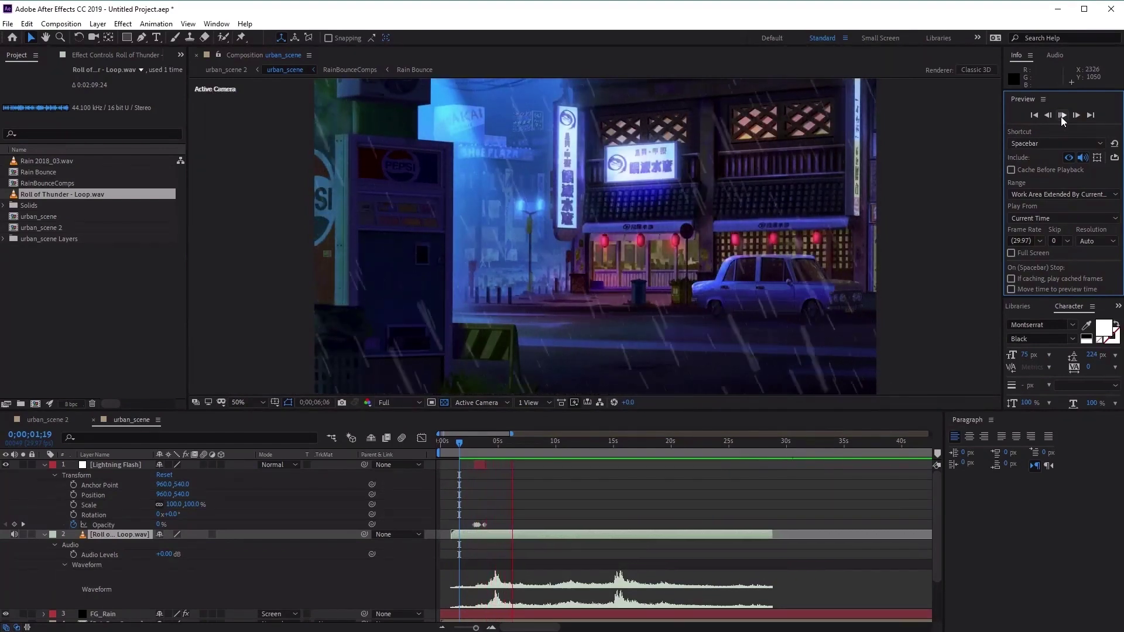
click(1060, 117)
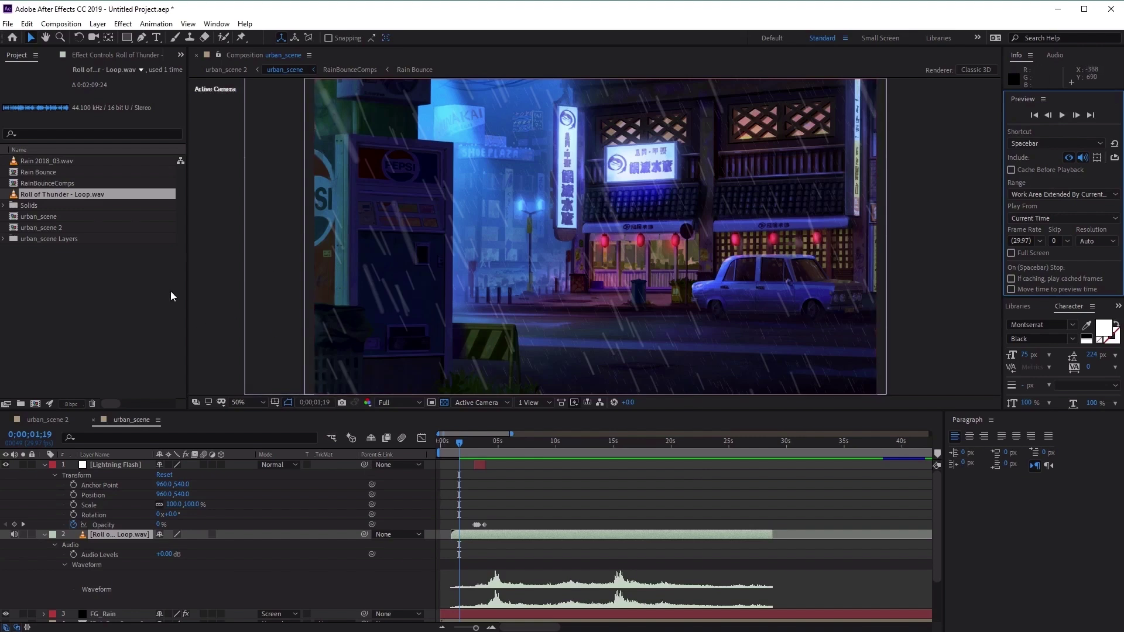
- Add Rain 2018_03.wav as the topmost layer of the composition and display its audio waveform
drag(60, 165, 124, 467)
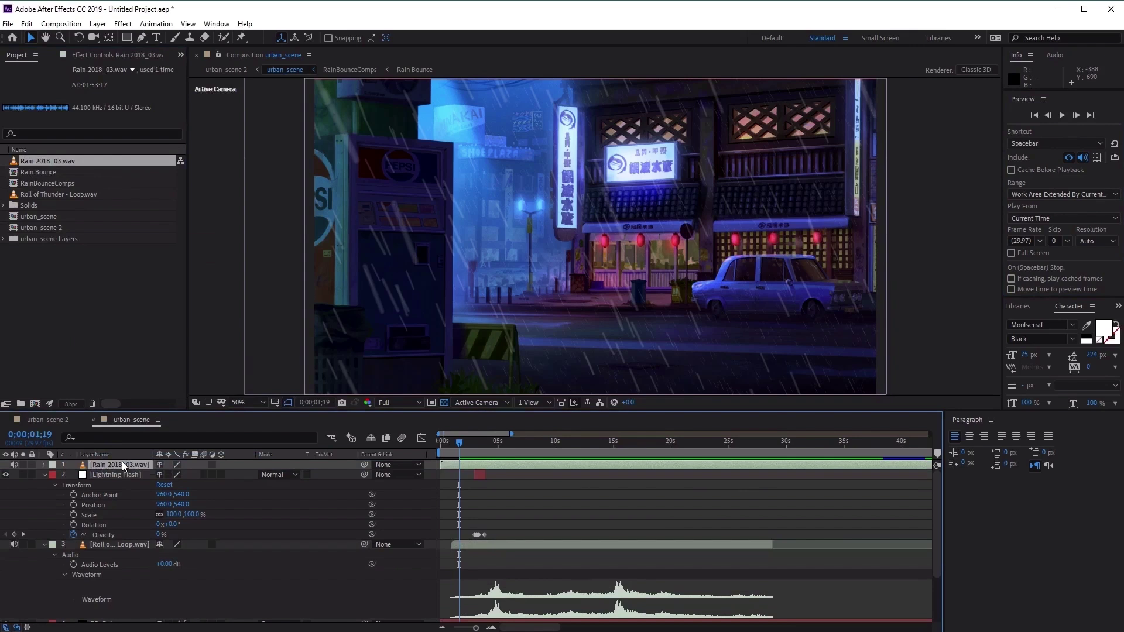
drag(476, 628, 458, 628)
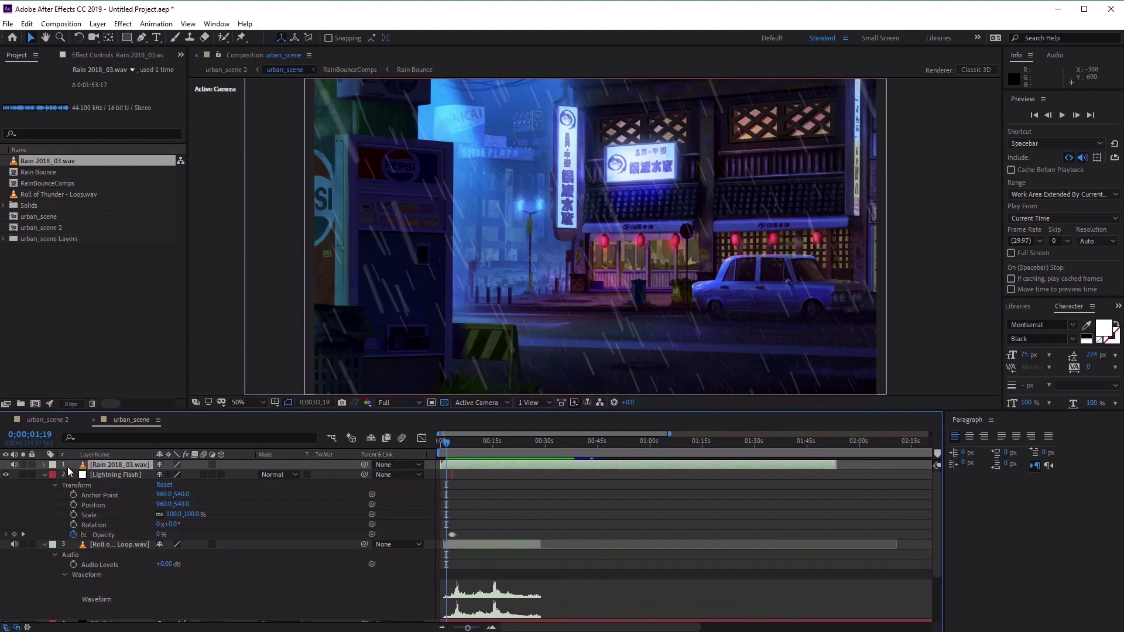
click(44, 465)
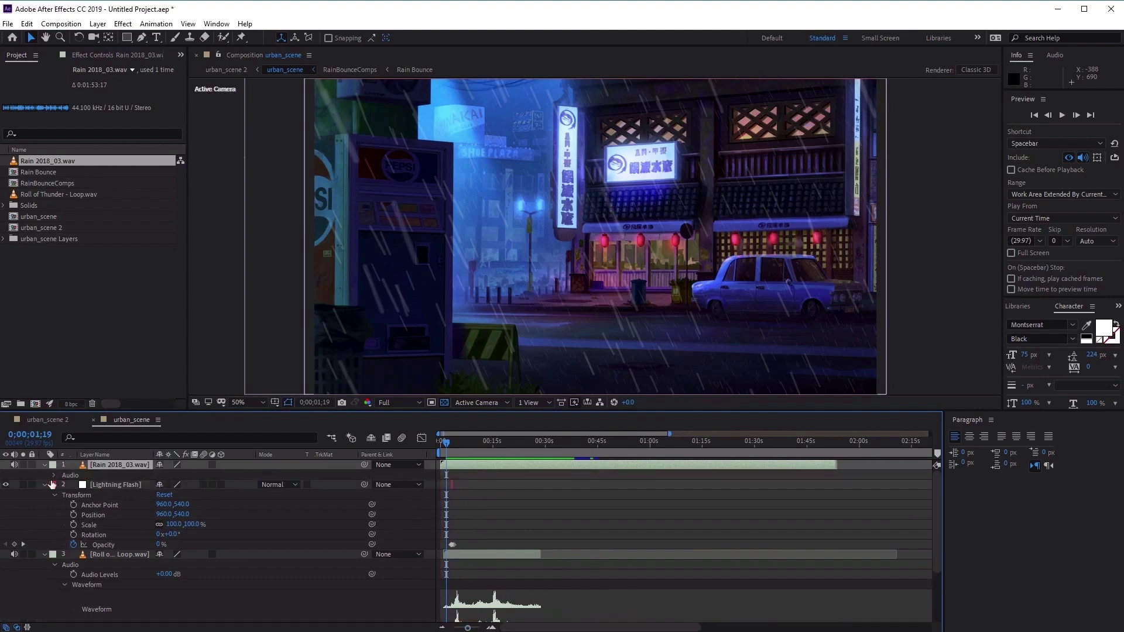
click(55, 477)
click(65, 496)
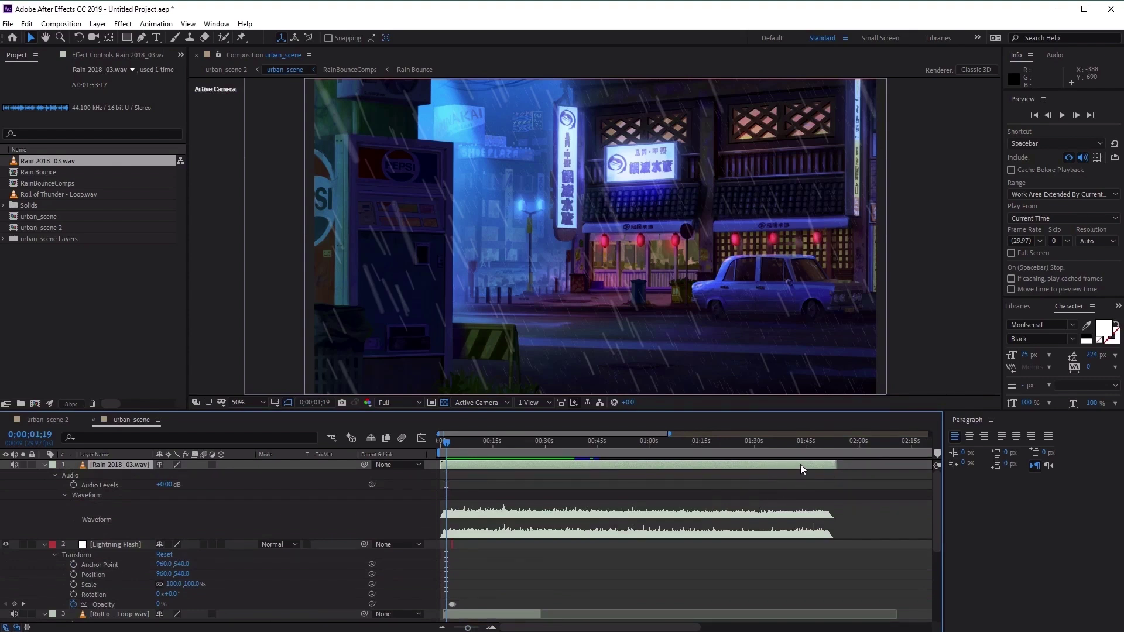
- Duplicate the Rain 2018_03.wav layer twice and place the copies end to end so the rain sound fills the composition
key(ctrl+d)
click(137, 477)
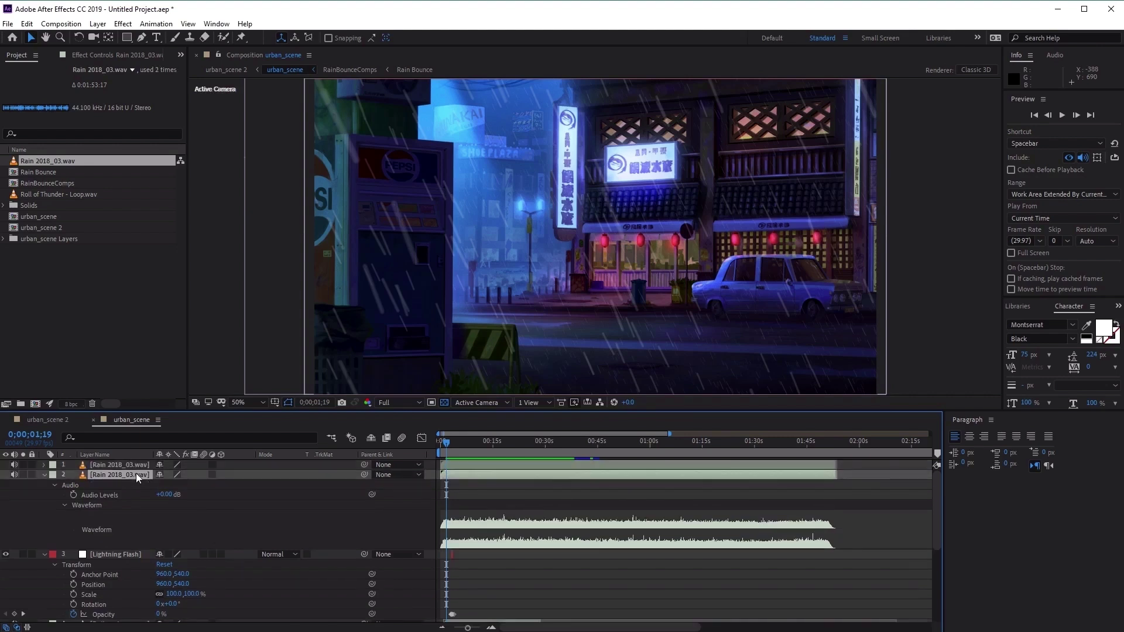
drag(482, 480, 859, 481)
drag(648, 627, 772, 629)
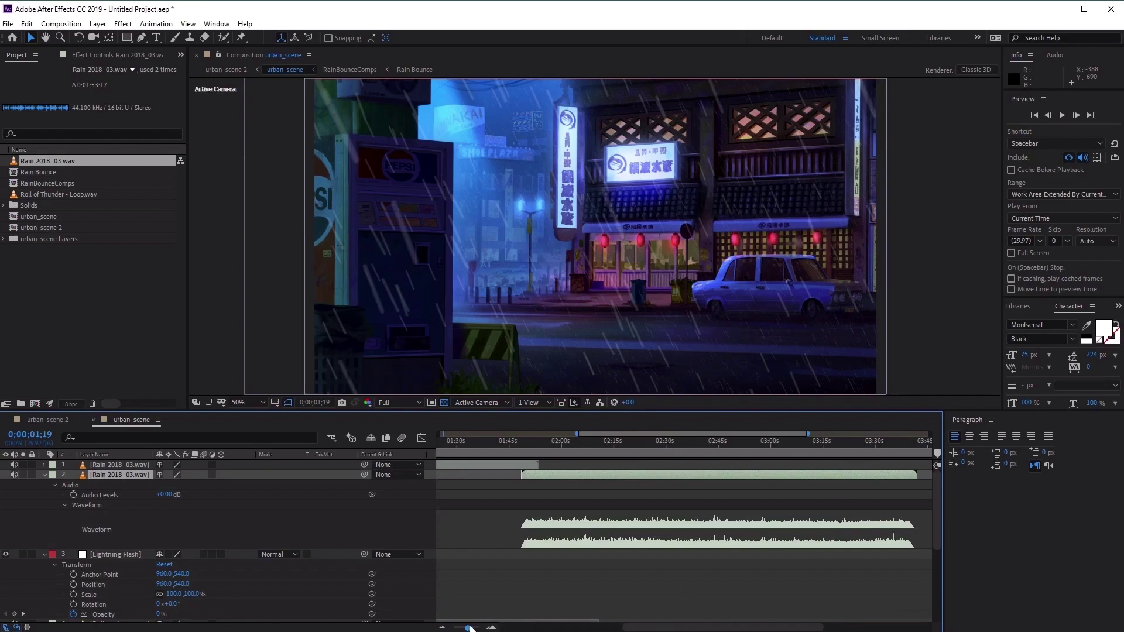
drag(467, 627, 455, 628)
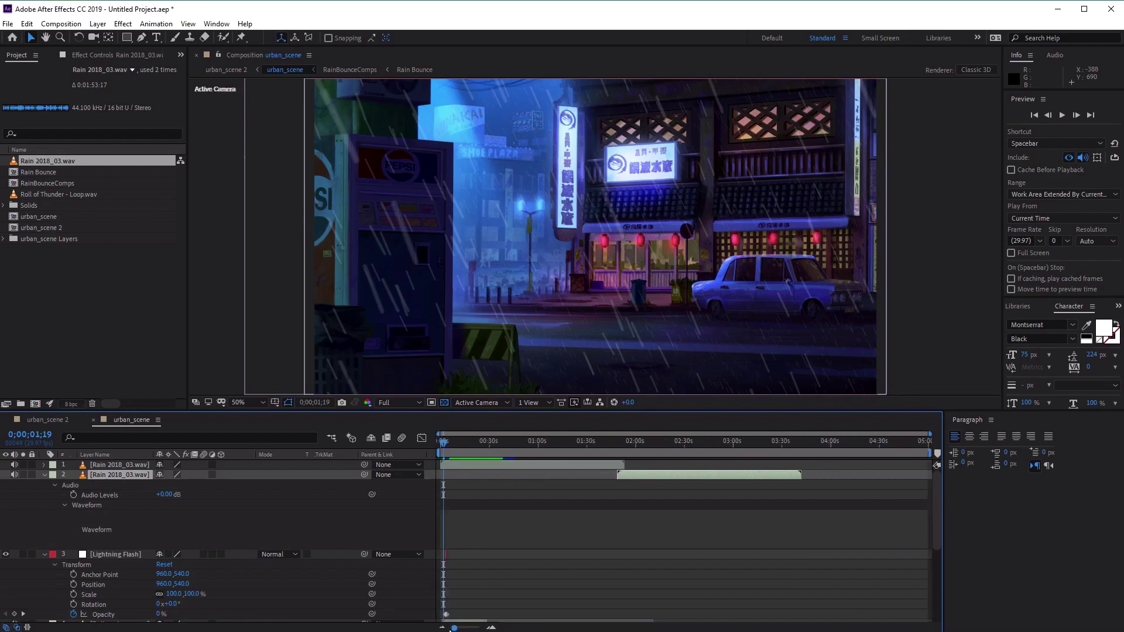
drag(659, 481, 660, 481)
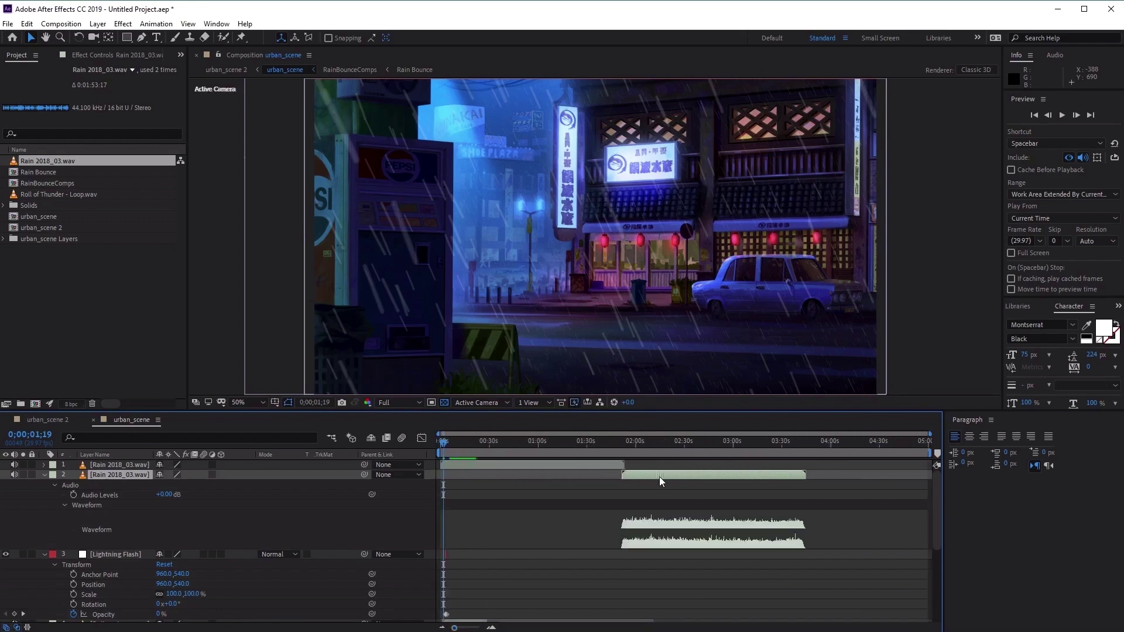
key(ctrl+d)
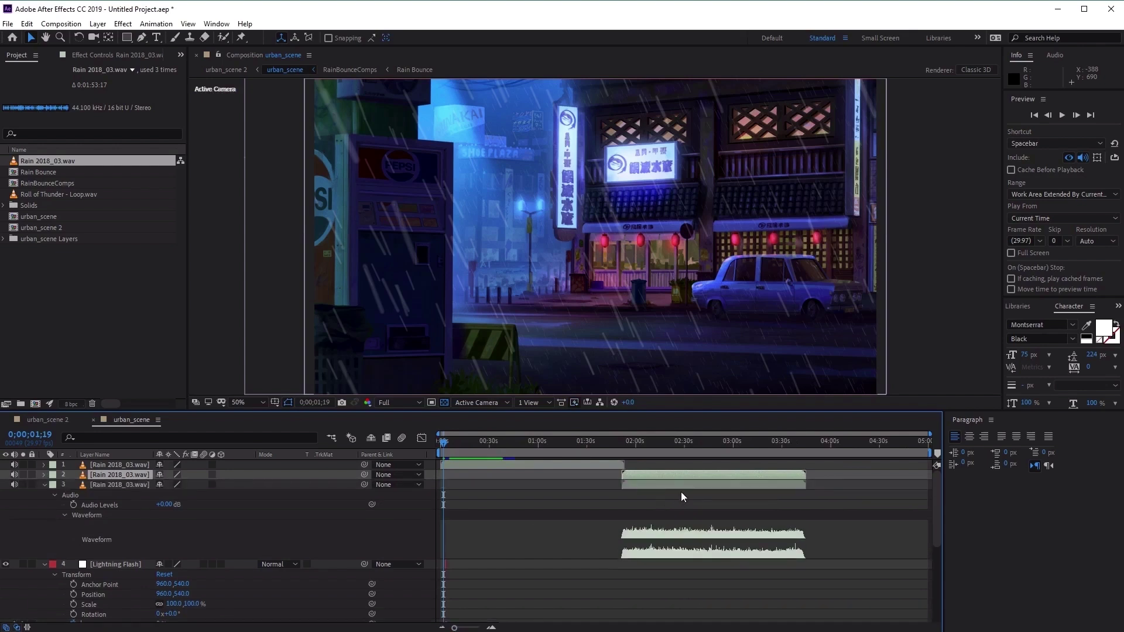
drag(681, 487, 850, 495)
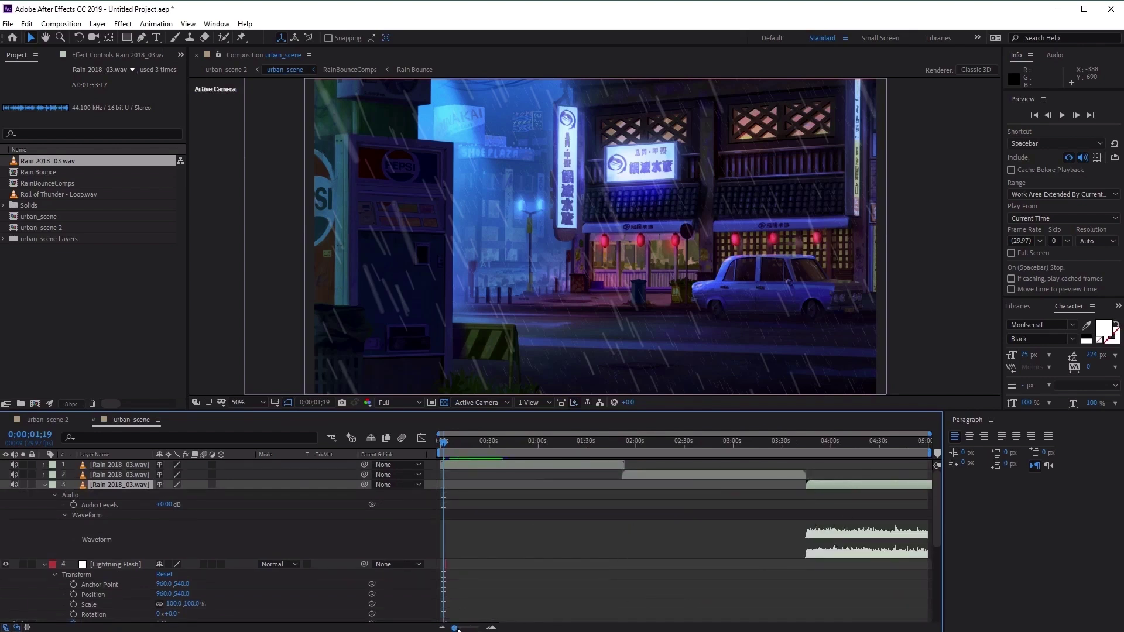
- Collapse the expanded rain, Lightning Flash and thunder layers and turn on the visibility of the RainBounceComps and Rain Floor layers
click(45, 484)
click(44, 495)
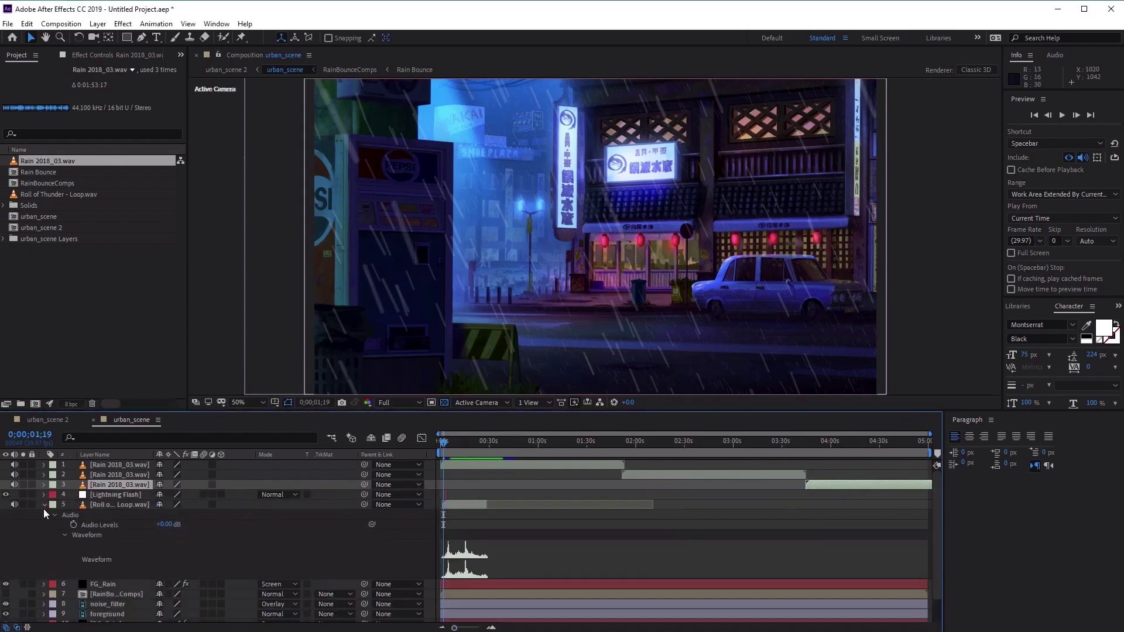
click(43, 505)
click(6, 524)
click(6, 563)
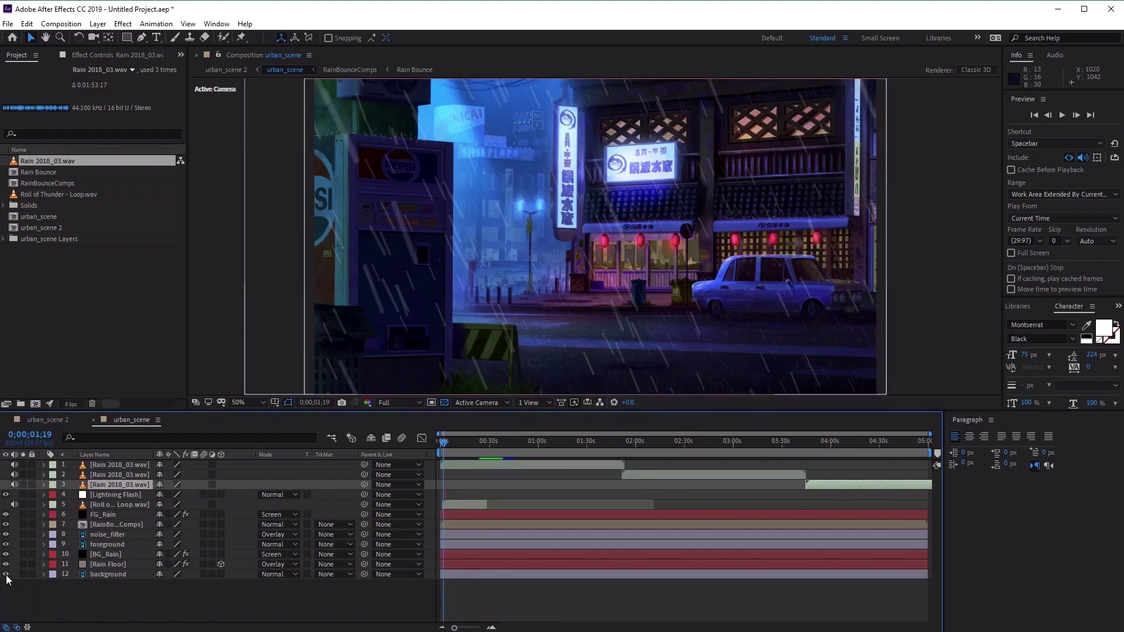